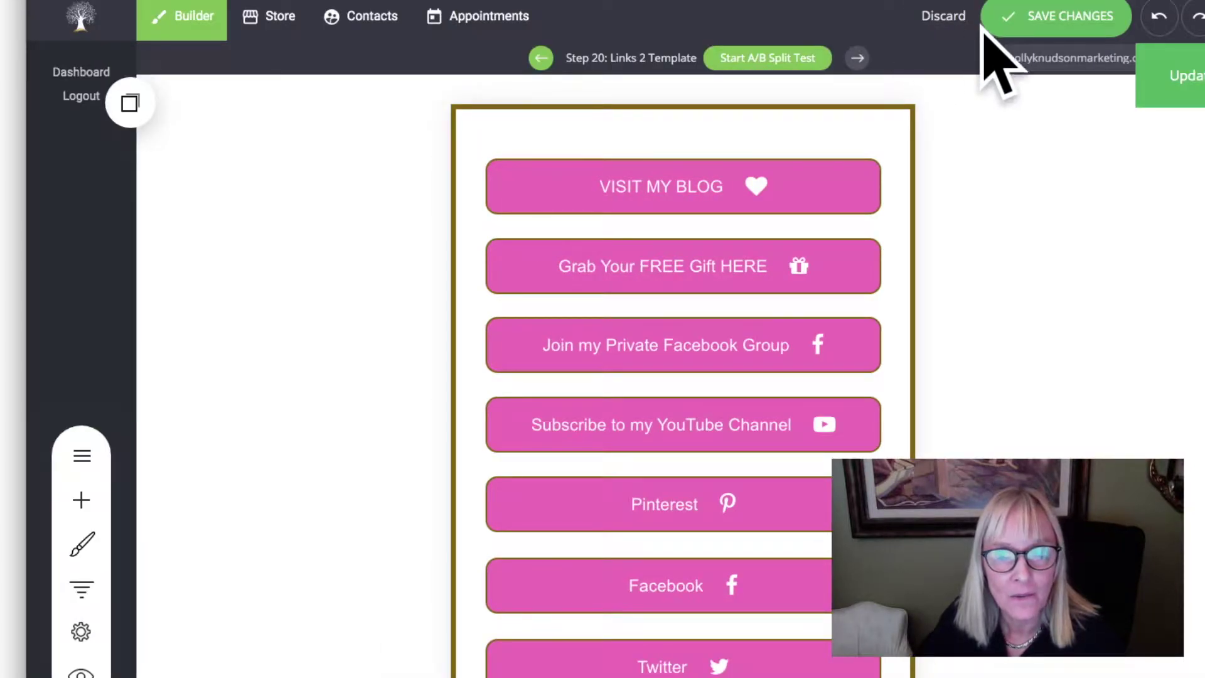
Add a new funnel step named seo based on the Links 2 template.
{"action": "left_click", "coordinate": [1077, 62]}
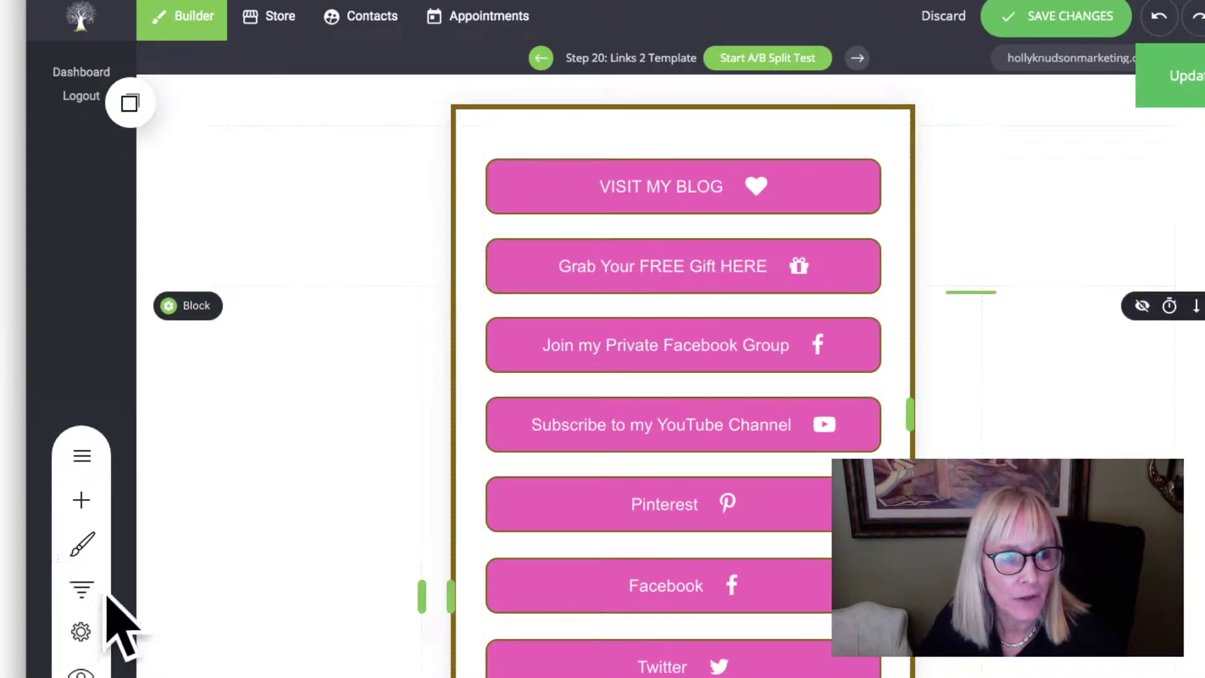
{"action": "left_click", "coordinate": [82, 585]}
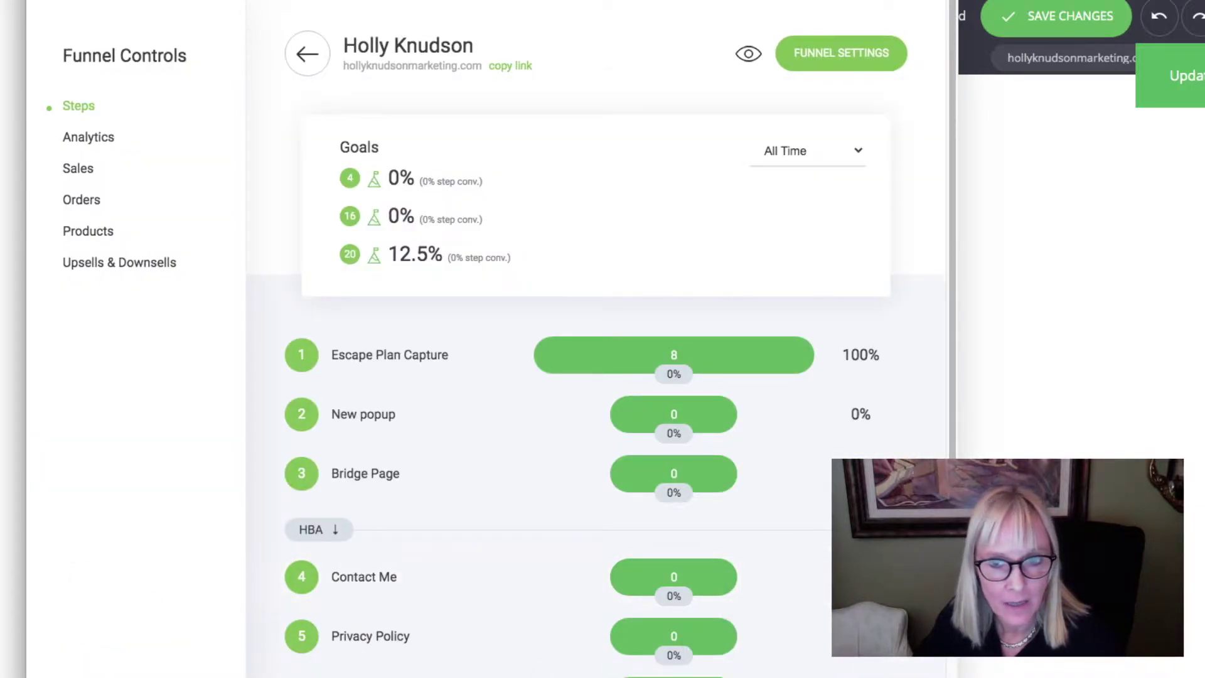
{"action": "scroll", "coordinate": [596, 339], "scroll_direction": "down", "scroll_amount": 6}
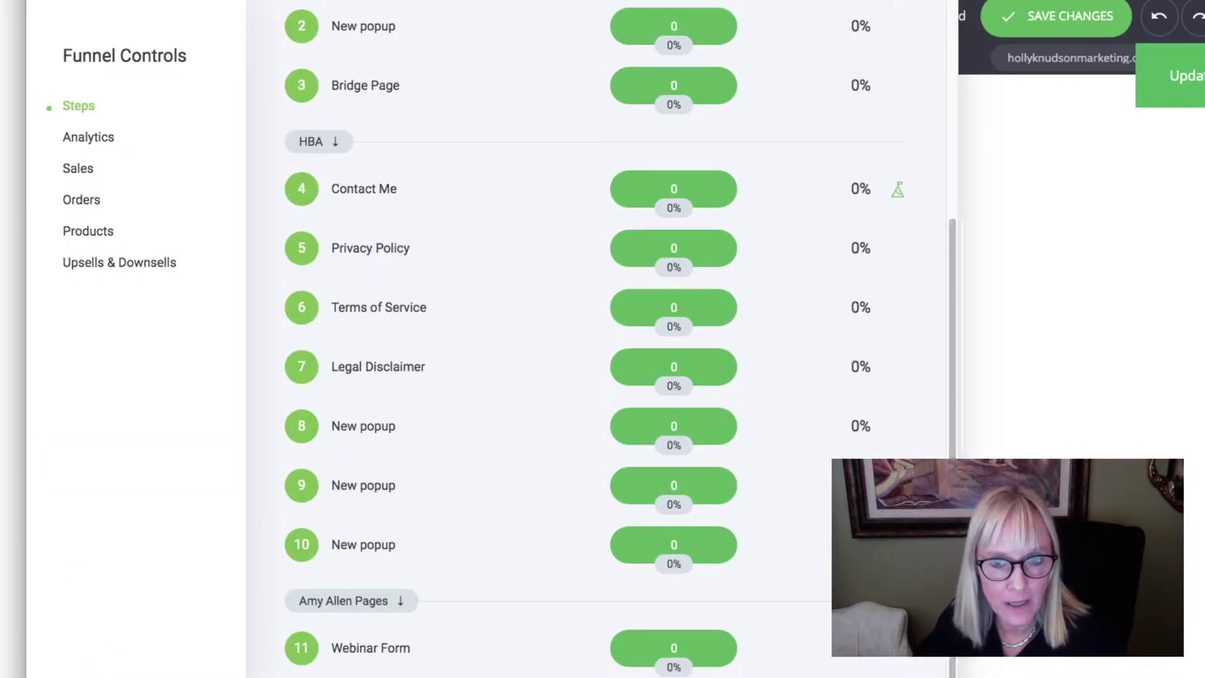
{"action": "scroll", "coordinate": [596, 338], "scroll_direction": "down", "scroll_amount": 7}
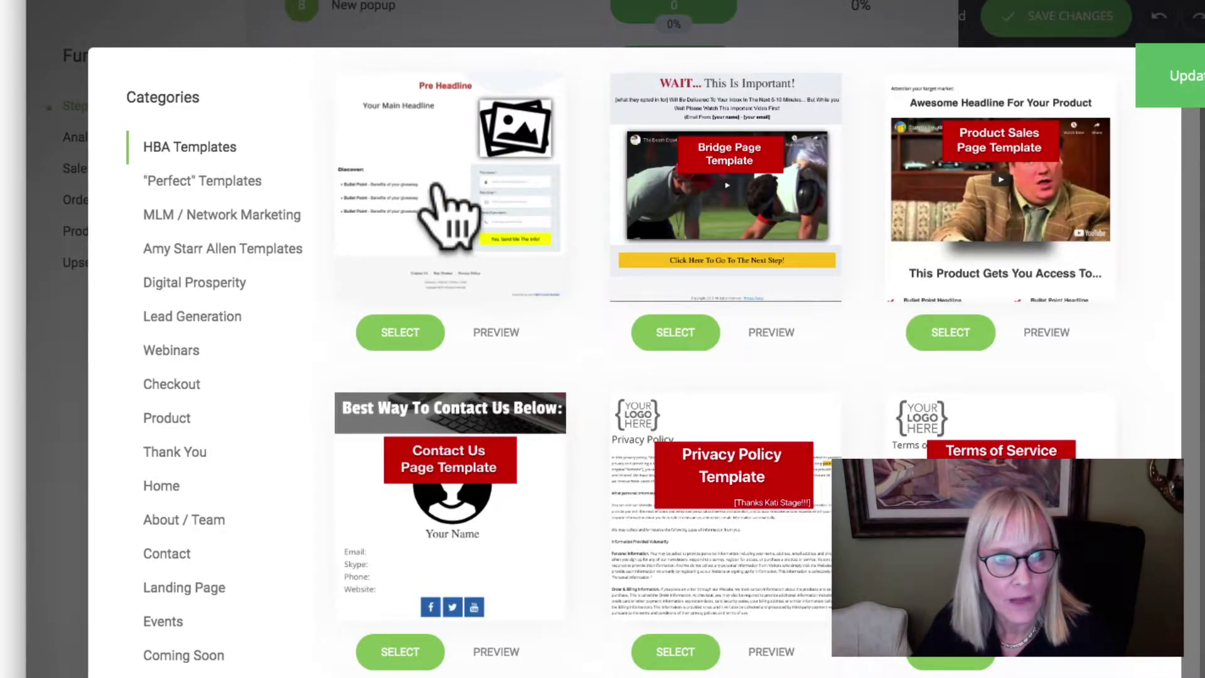
{"action": "left_click", "coordinate": [215, 250]}
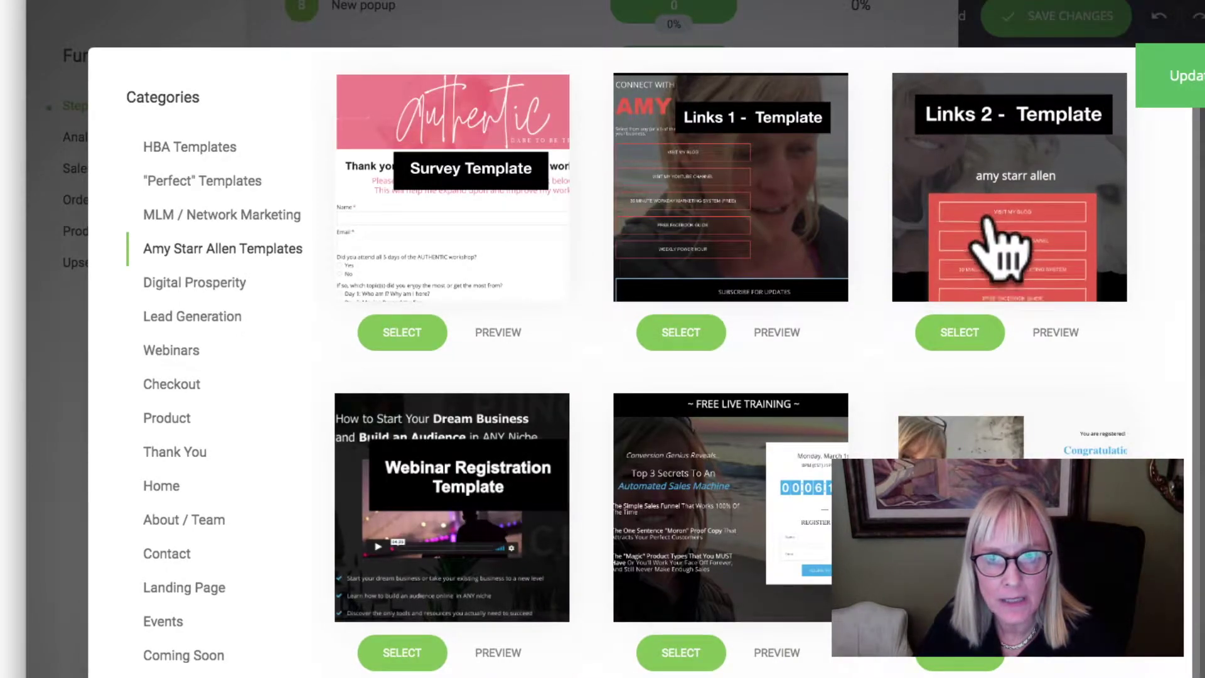
{"action": "left_click", "coordinate": [961, 332]}
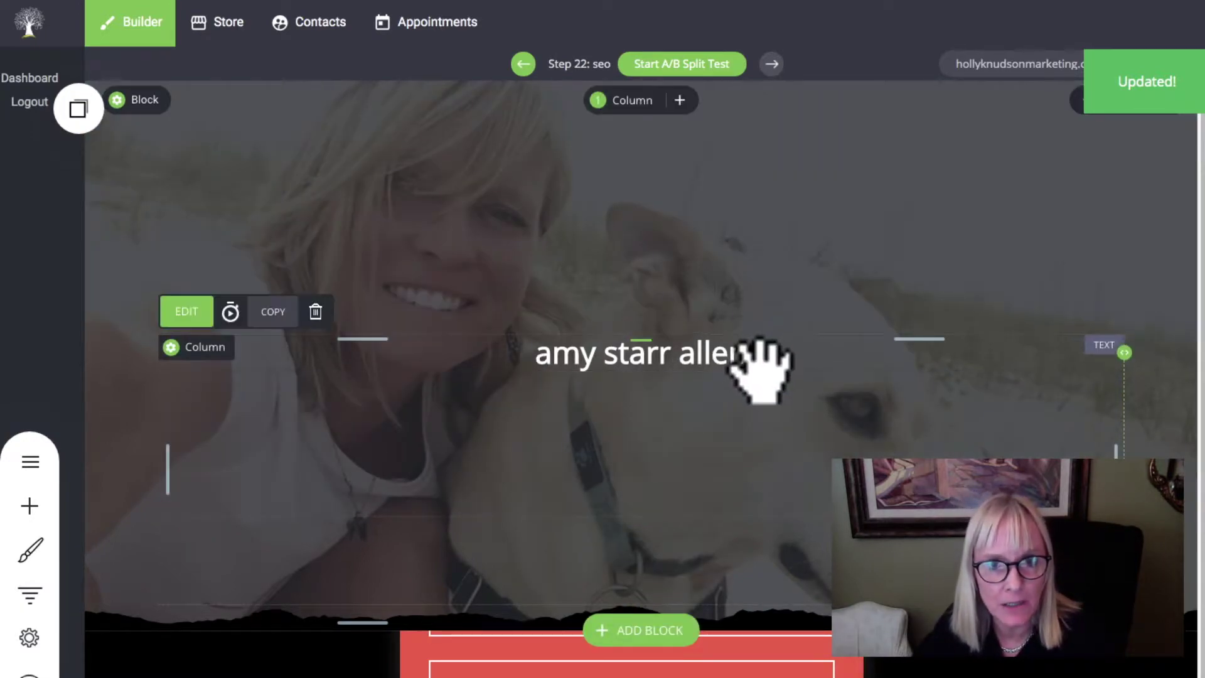
Delete the person's name from the heading over the header photo.
{"action": "left_click", "coordinate": [753, 350]}
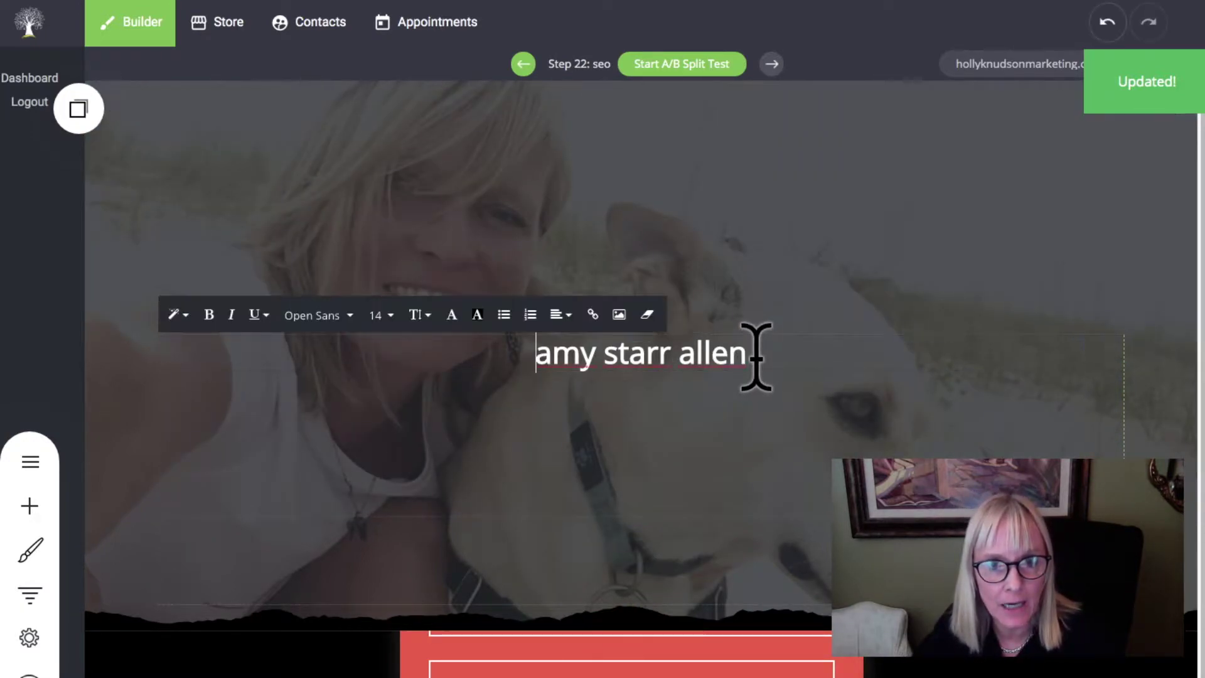
{"action": "key", "text": "BackSpace"}
{"action": "key", "text": "BackSpace"}
{"action": "key", "text": "BackSpace"}
{"action": "key", "text": "BackSpace"}
{"action": "key", "text": "BackSpace"}
{"action": "key", "text": "BackSpace"}
{"action": "key", "text": "BackSpace"}
{"action": "key", "text": "BackSpace"}
{"action": "key", "text": "BackSpace"}
{"action": "key", "text": "BackSpace"}
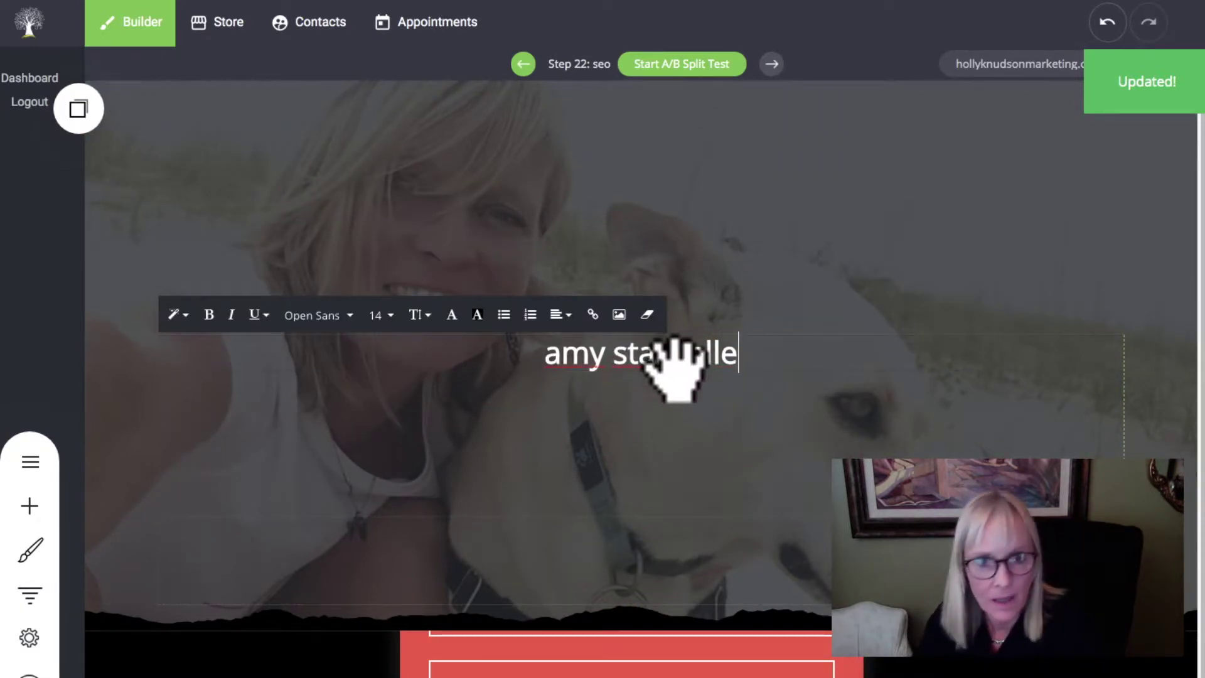
{"action": "key", "text": "BackSpace"}
{"action": "key", "text": "BackSpace"}
{"action": "key", "text": "BackSpace"}
{"action": "key", "text": "BackSpace"}
{"action": "key", "text": "BackSpace"}
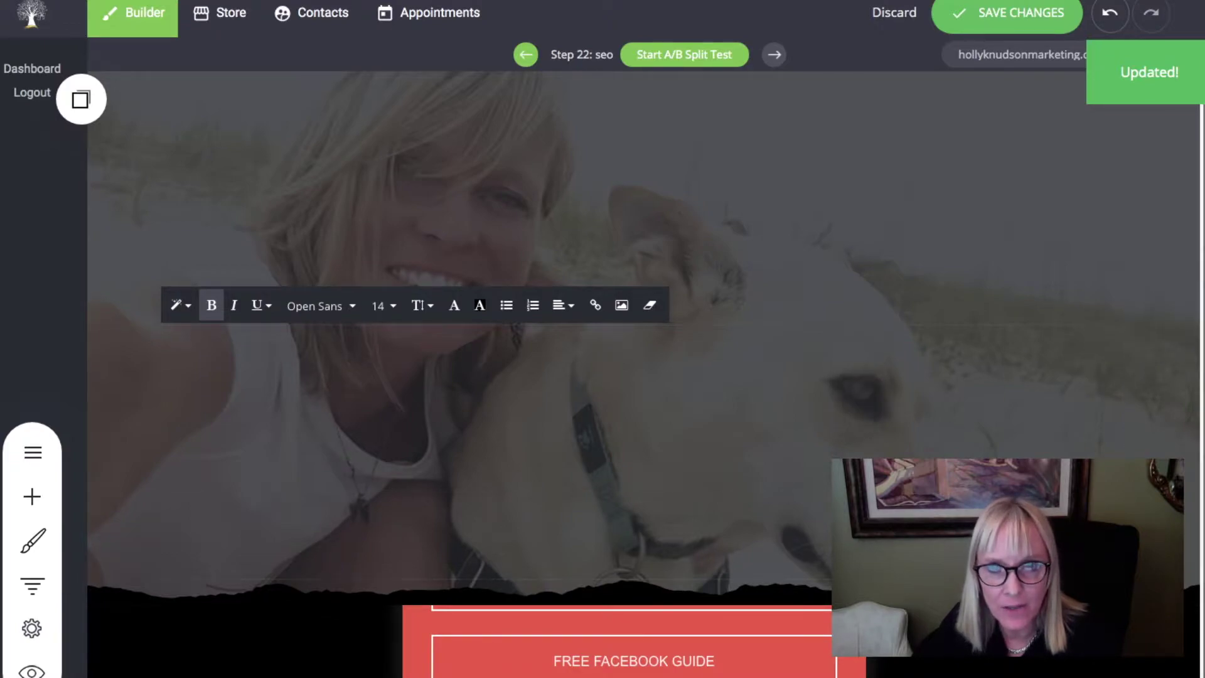
Add a phone icon beside the text of the VISIT MY BLOG button.
{"action": "scroll", "coordinate": [1191, 565], "scroll_direction": "down", "scroll_amount": 5}
{"action": "scroll", "coordinate": [1191, 565], "scroll_direction": "up", "scroll_amount": 4}
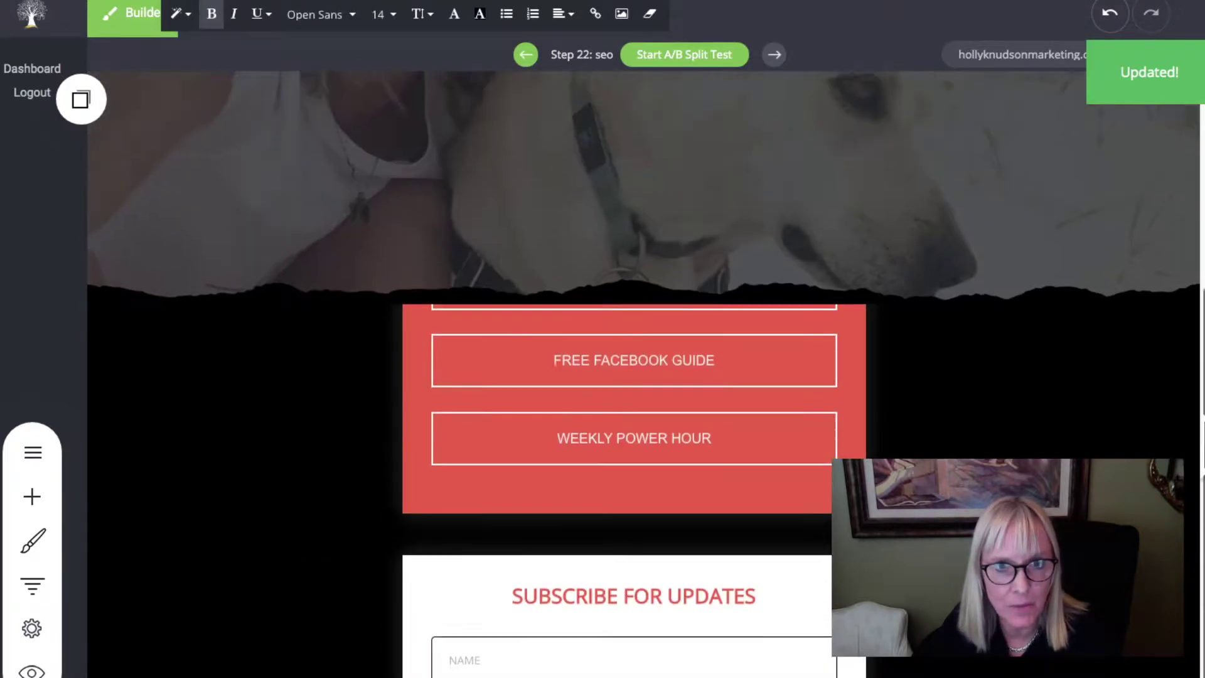
{"action": "scroll", "coordinate": [1184, 339], "scroll_direction": "up", "scroll_amount": 2}
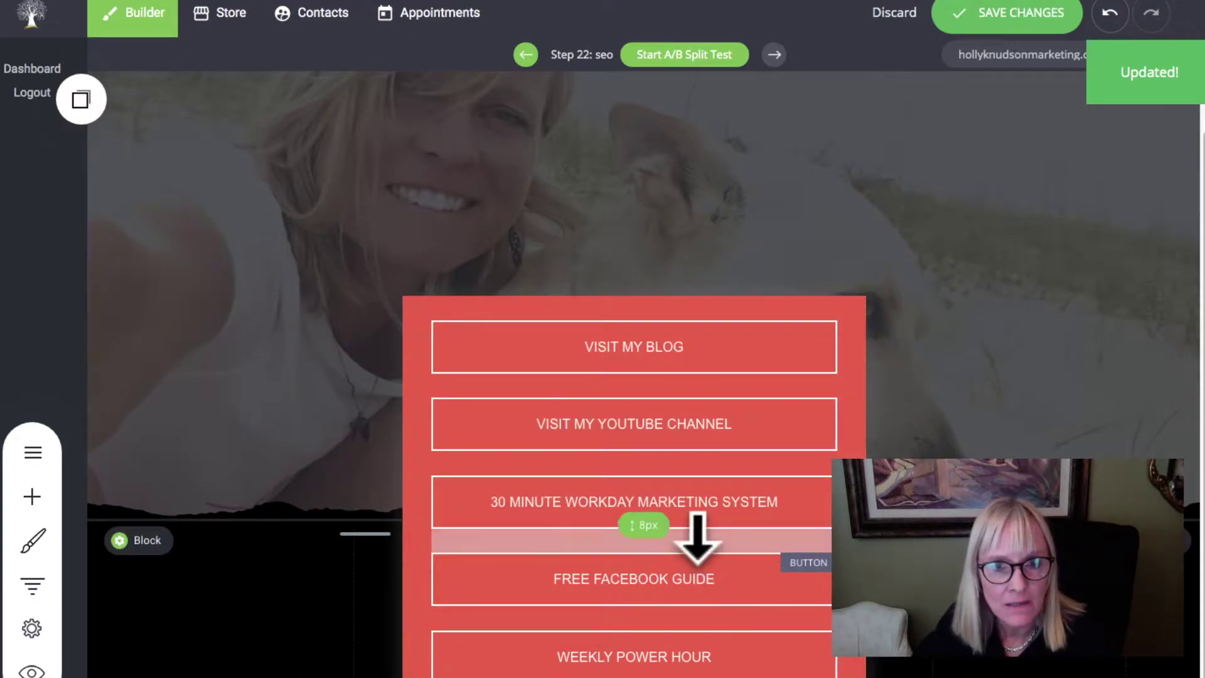
{"action": "mouse_move", "coordinate": [732, 314]}
{"action": "left_mouse_down"}
{"action": "mouse_move", "coordinate": [653, 364]}
{"action": "mouse_move", "coordinate": [694, 534]}
{"action": "mouse_move", "coordinate": [729, 314]}
{"action": "mouse_move", "coordinate": [728, 204]}
{"action": "mouse_move", "coordinate": [845, 210]}
{"action": "mouse_move", "coordinate": [721, 326]}
{"action": "left_mouse_up"}
{"action": "left_click_drag", "start_coordinate": [767, 553], "coordinate": [767, 552]}
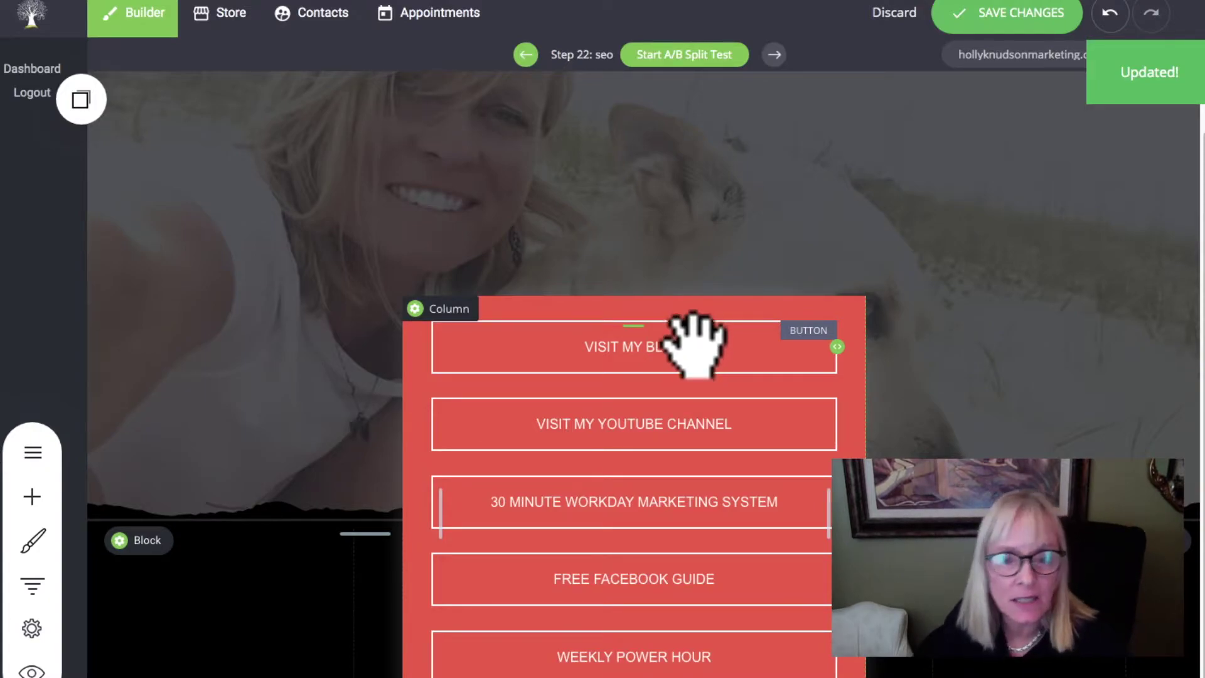
{"action": "left_click", "coordinate": [653, 330]}
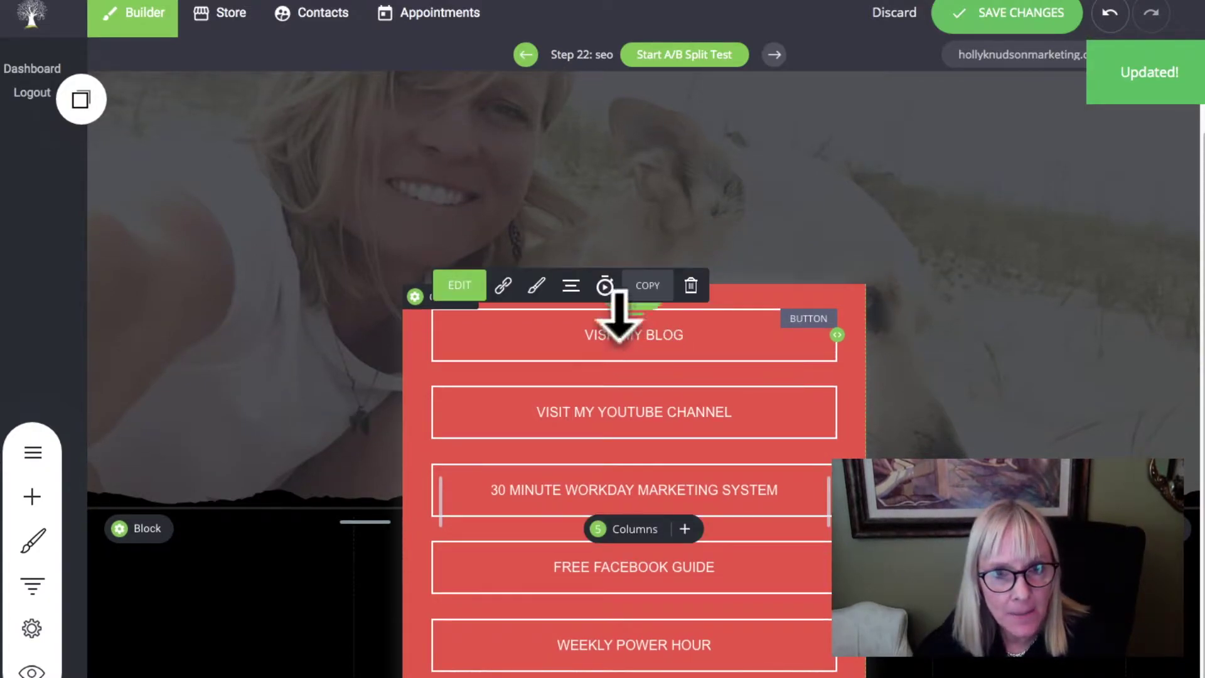
{"action": "left_click", "coordinate": [470, 292]}
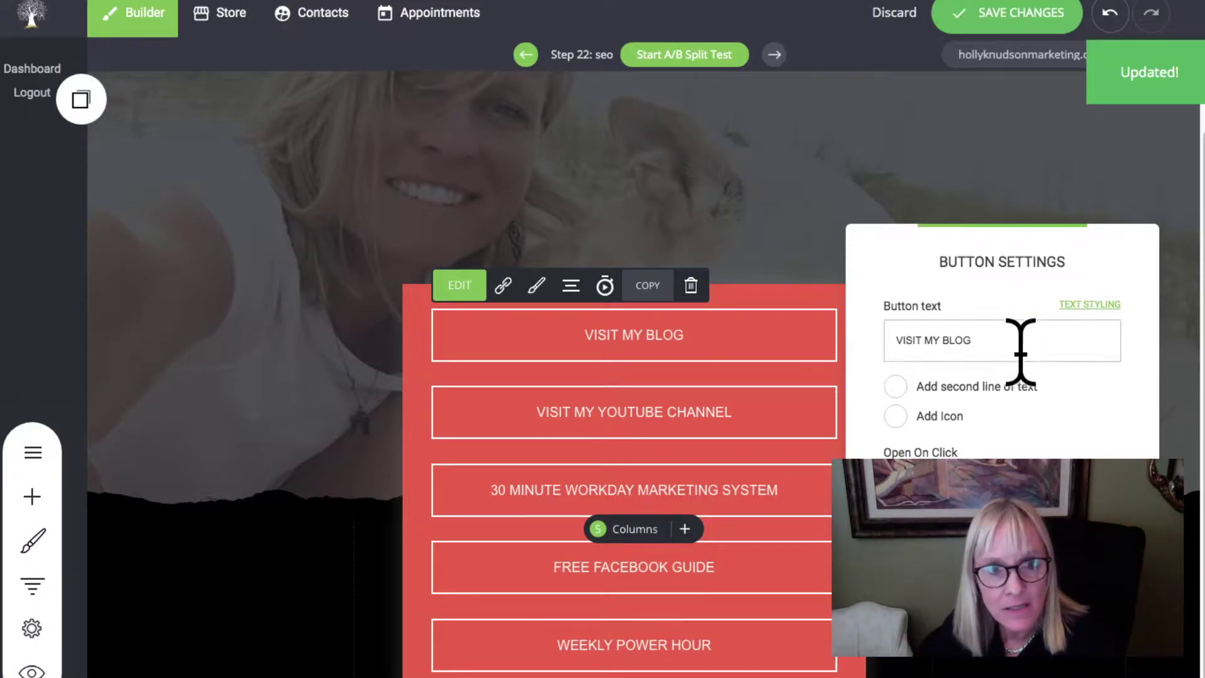
{"action": "left_click_drag", "start_coordinate": [976, 341], "coordinate": [874, 357]}
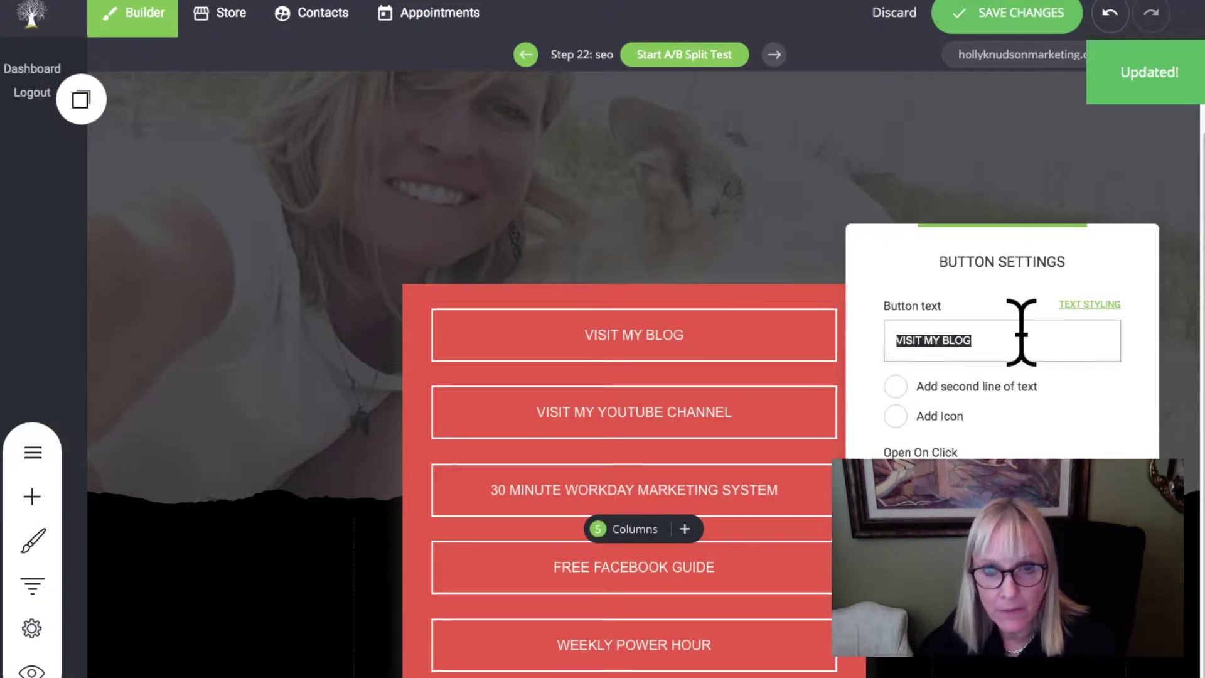
{"action": "key", "text": "Left"}
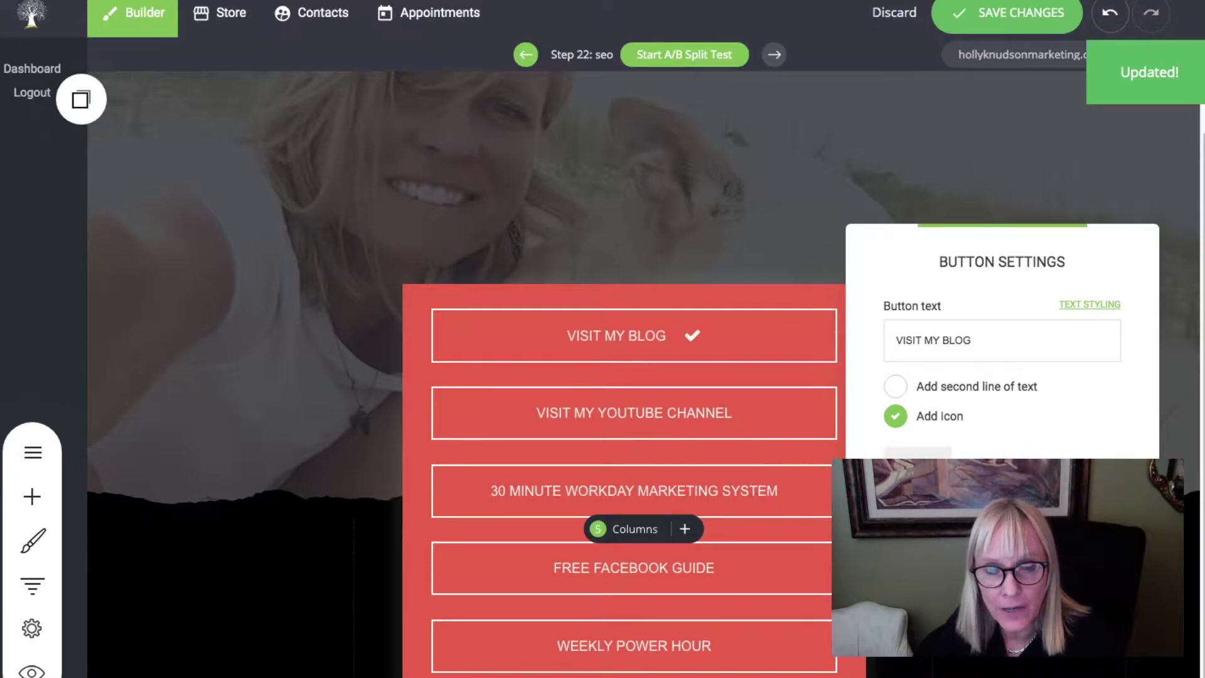
{"action": "left_click", "coordinate": [917, 454]}
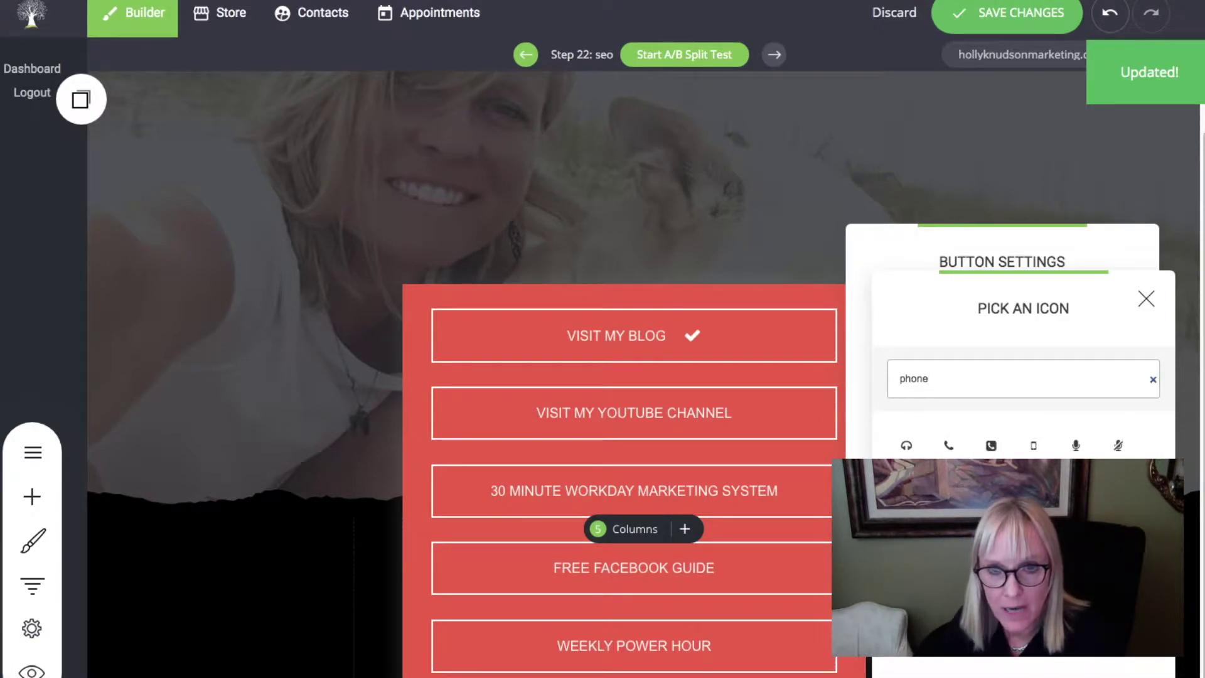
{"action": "left_click", "coordinate": [949, 447]}
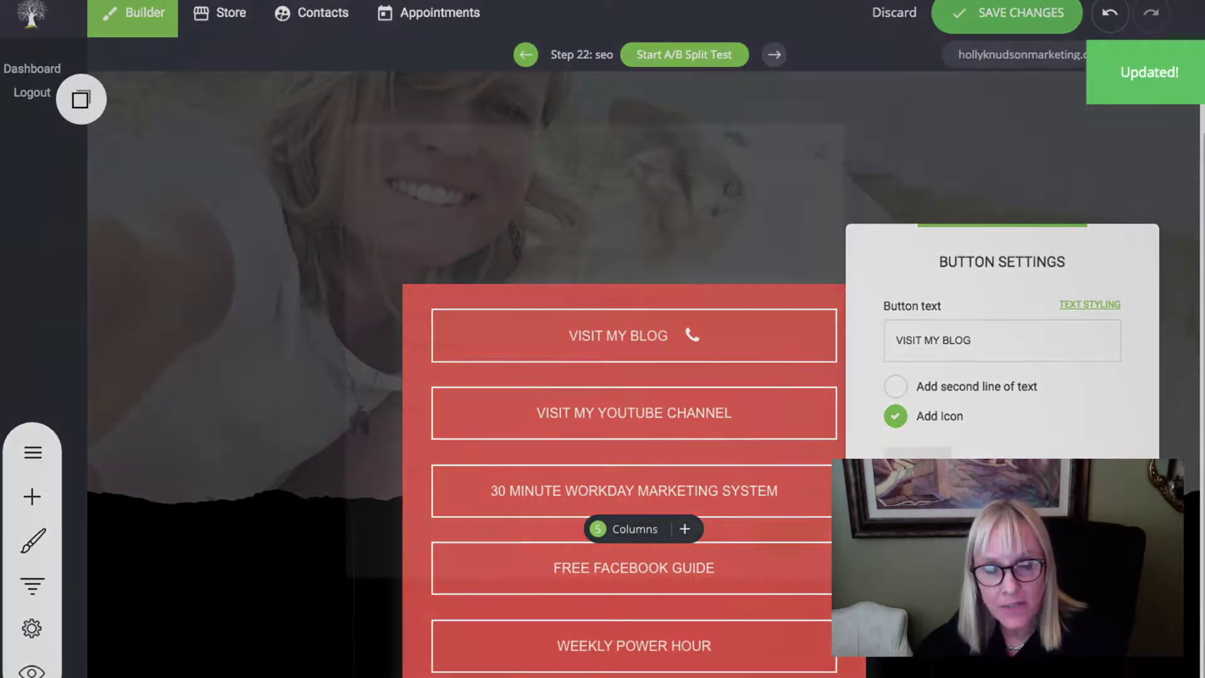
{"action": "left_click", "coordinate": [628, 335]}
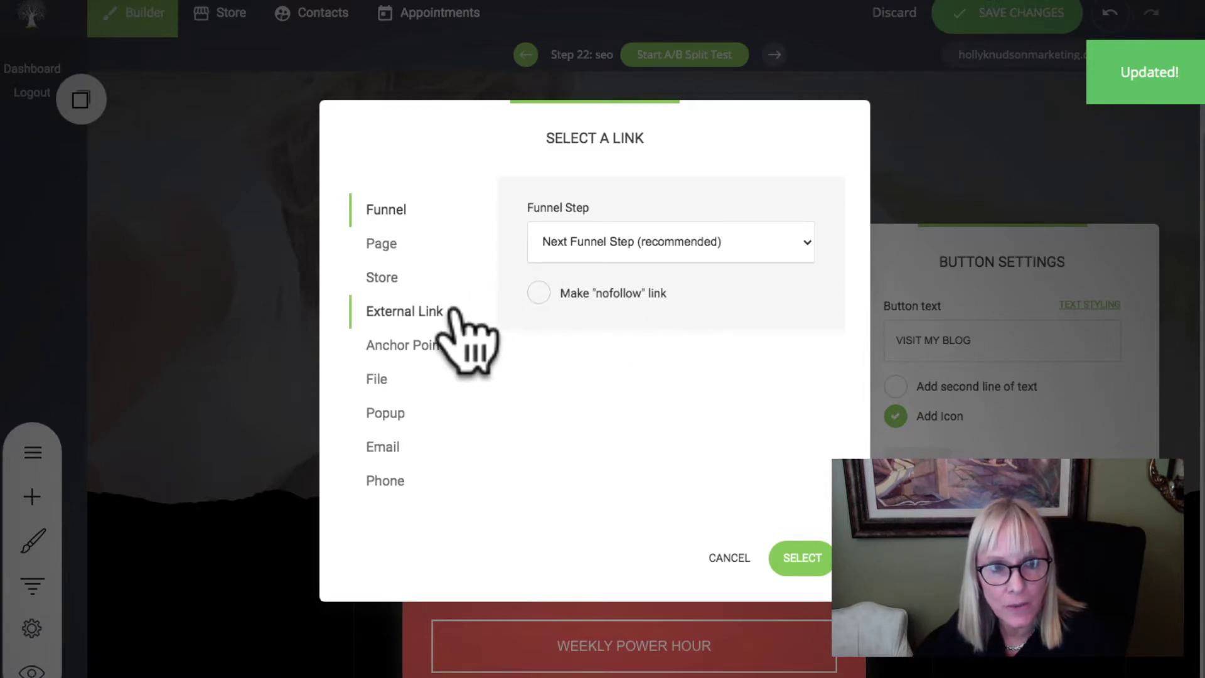
{"action": "left_click", "coordinate": [422, 315]}
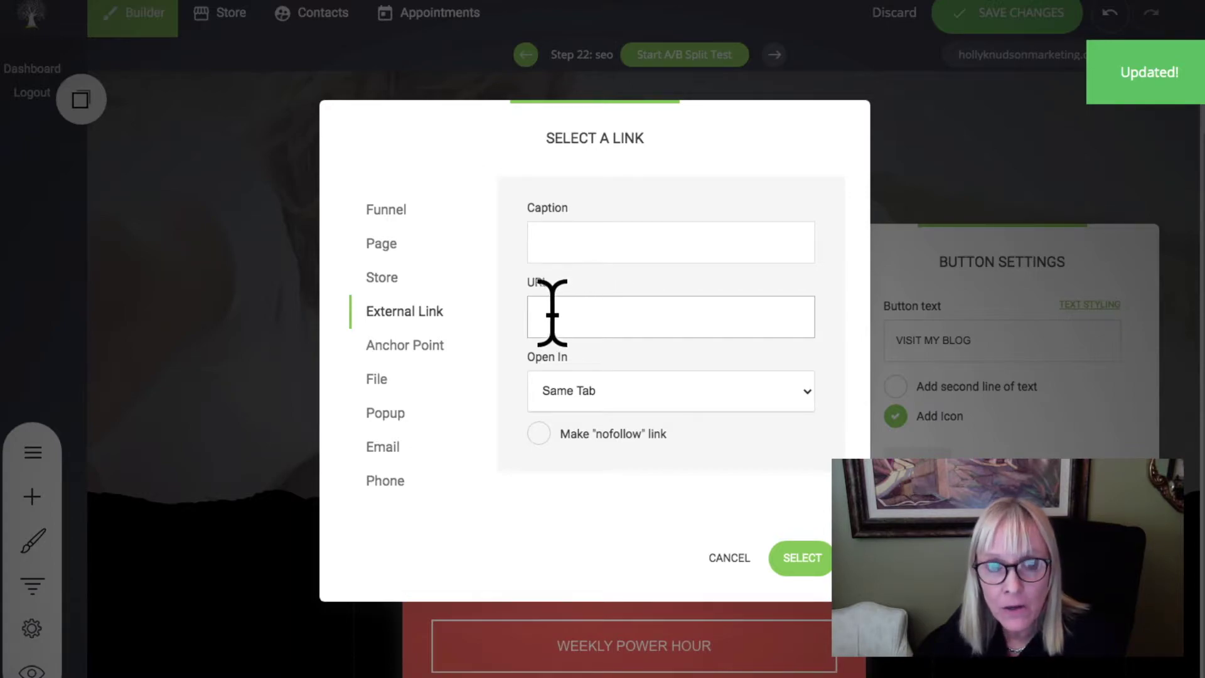
{"action": "left_click", "coordinate": [806, 558]}
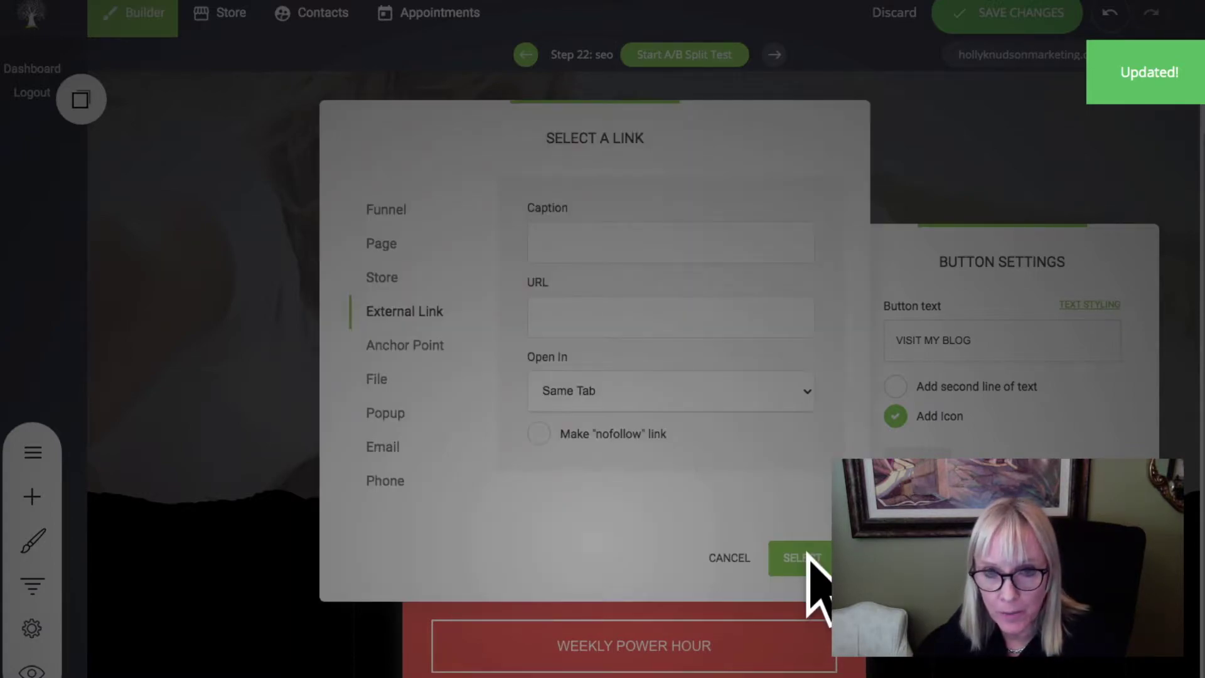
{"action": "left_click", "coordinate": [595, 487]}
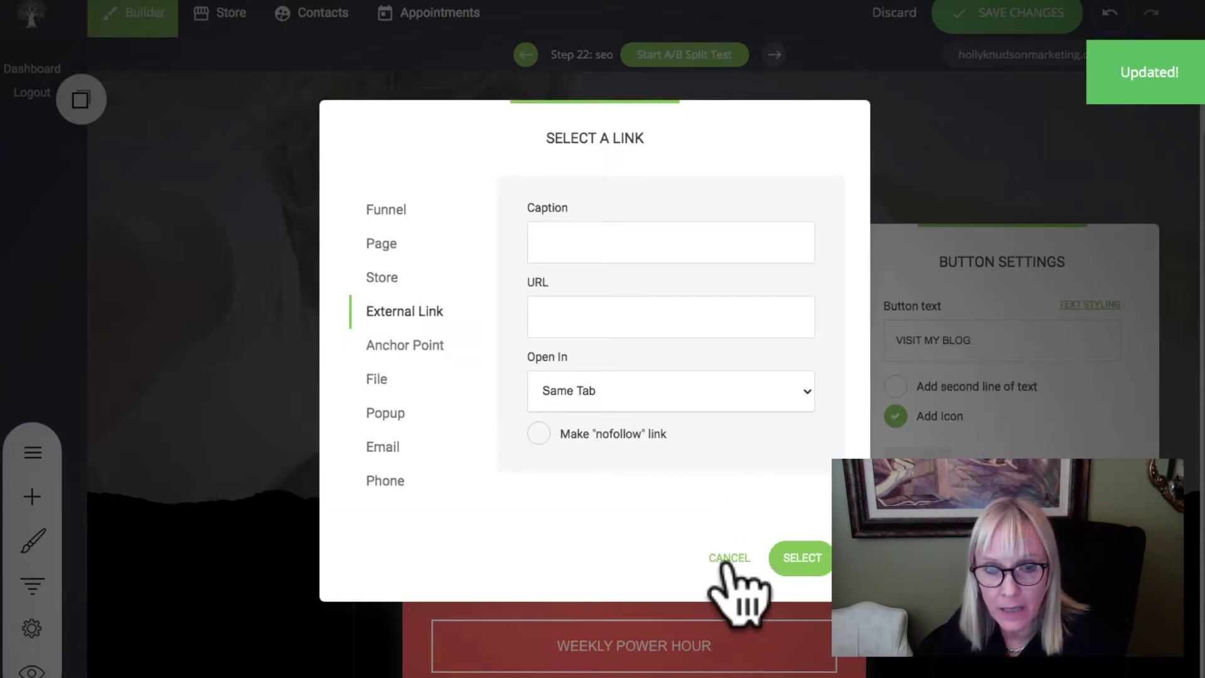
{"action": "left_click", "coordinate": [894, 456]}
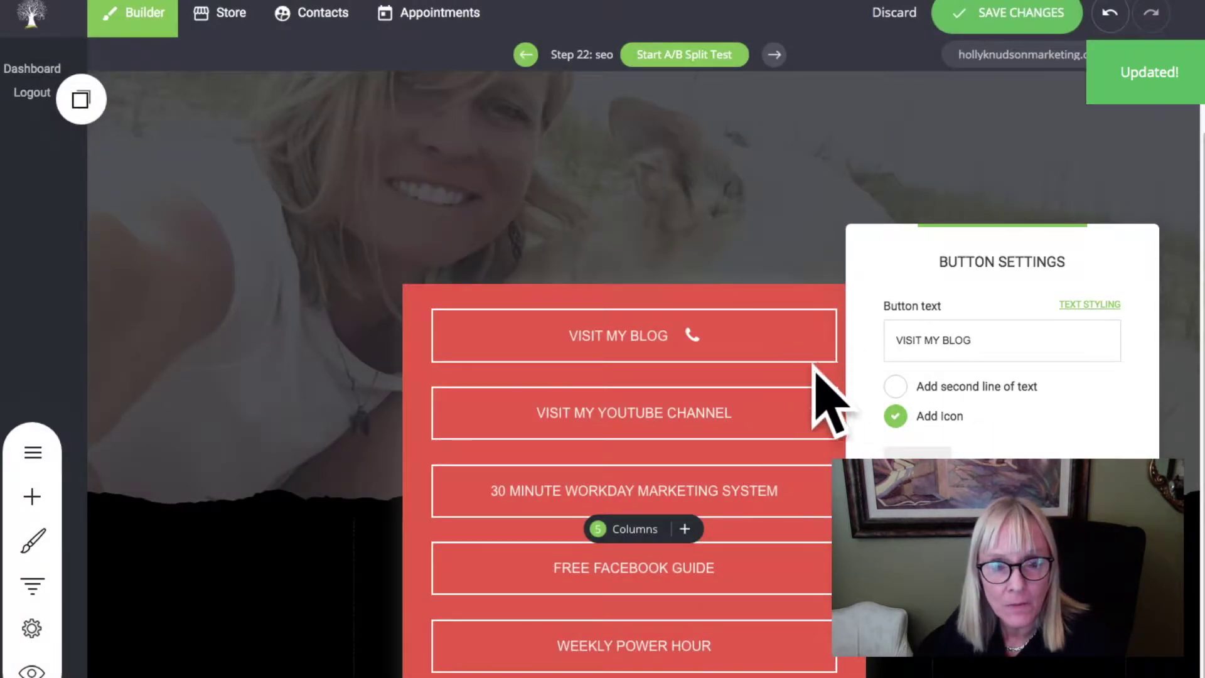
Try magenta BC1C8C as the text color of the VISIT MY BLOG button and return it to white.
{"action": "left_click", "coordinate": [1088, 305]}
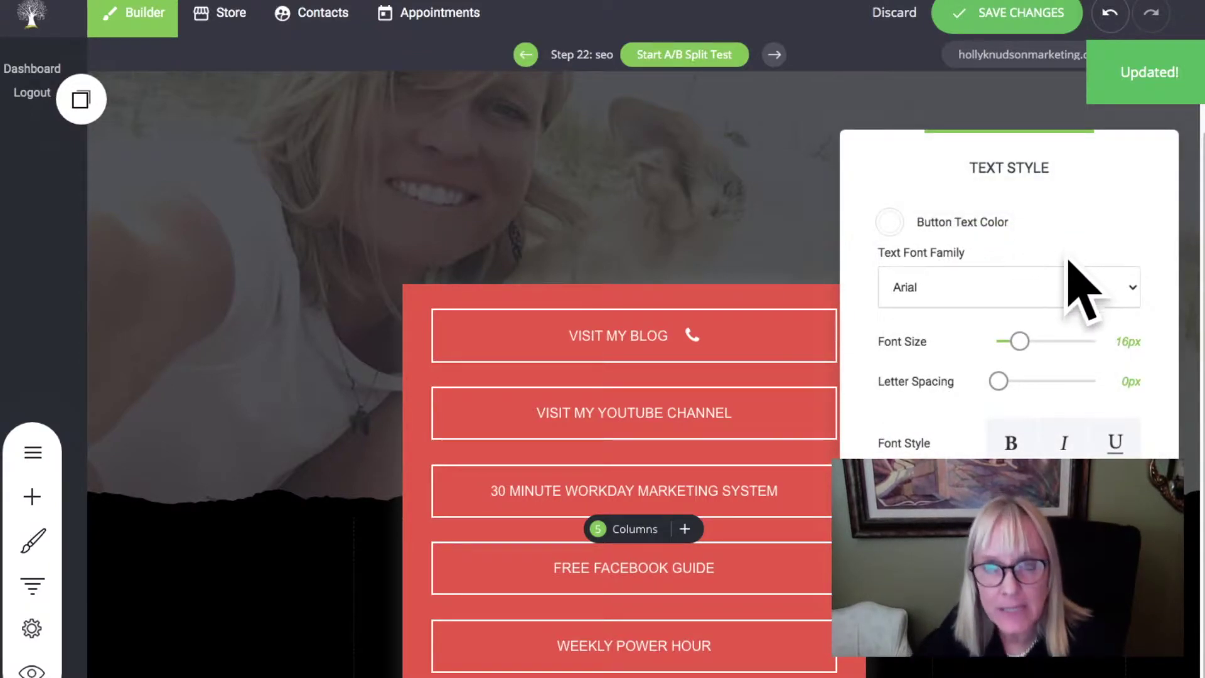
{"action": "left_click", "coordinate": [890, 225]}
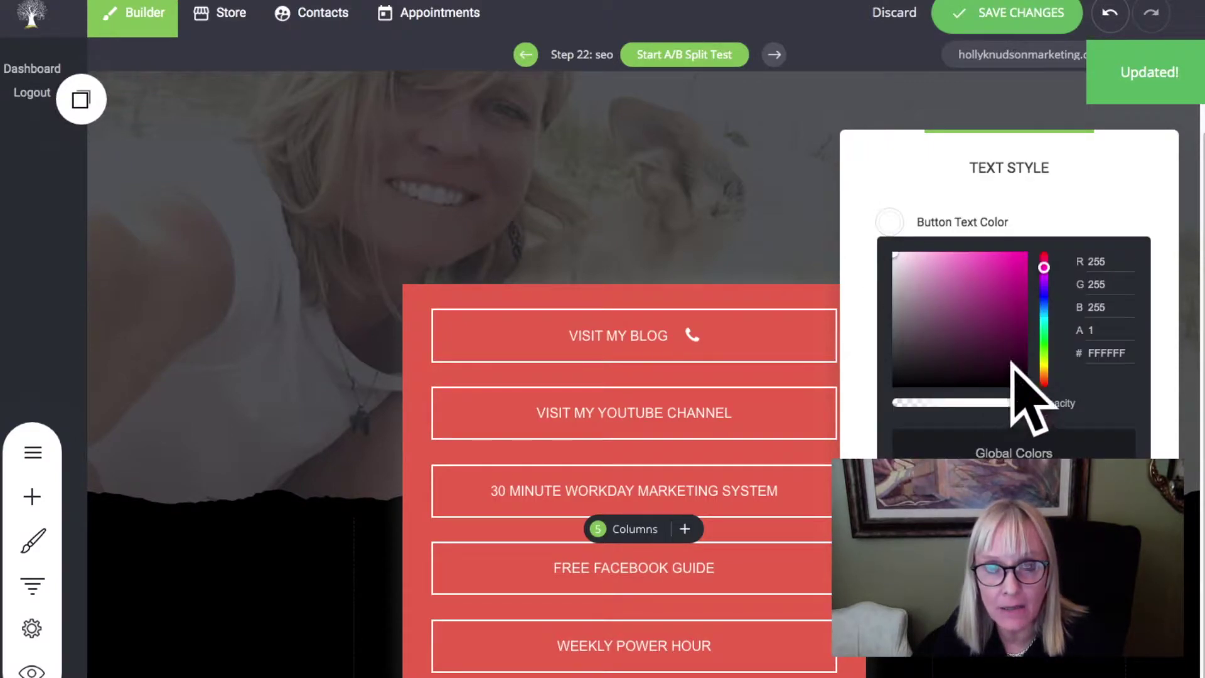
{"action": "left_click", "coordinate": [1007, 287]}
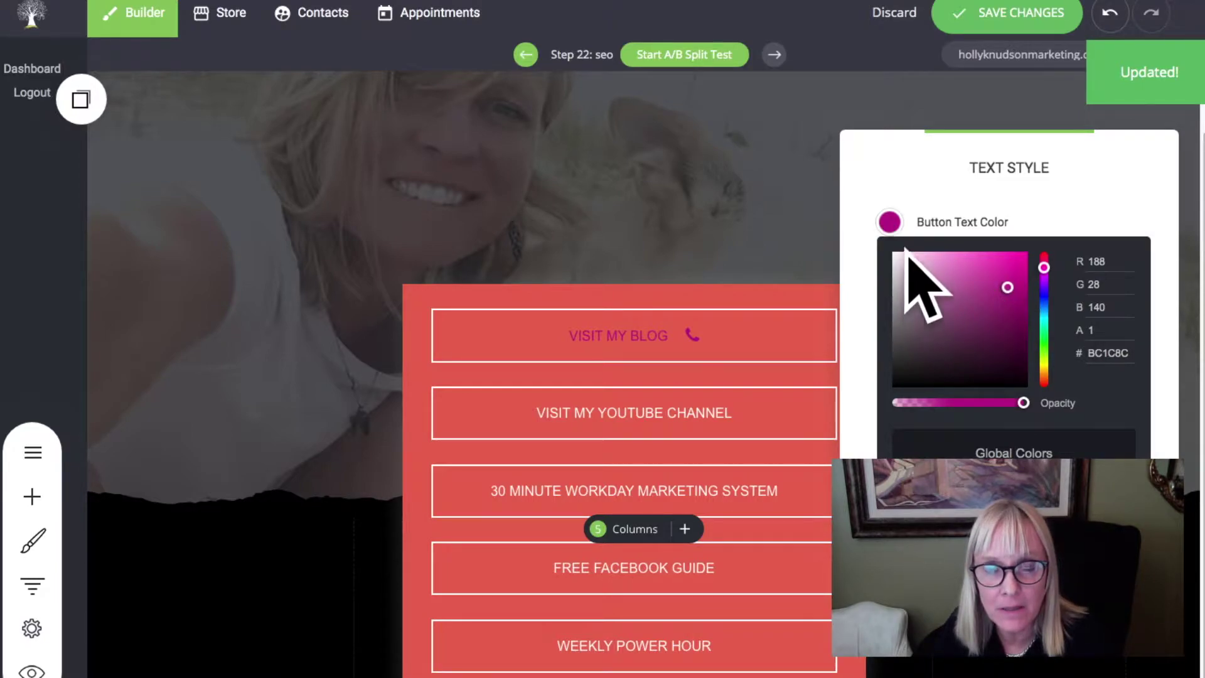
{"action": "left_click_drag", "start_coordinate": [902, 262], "coordinate": [889, 242]}
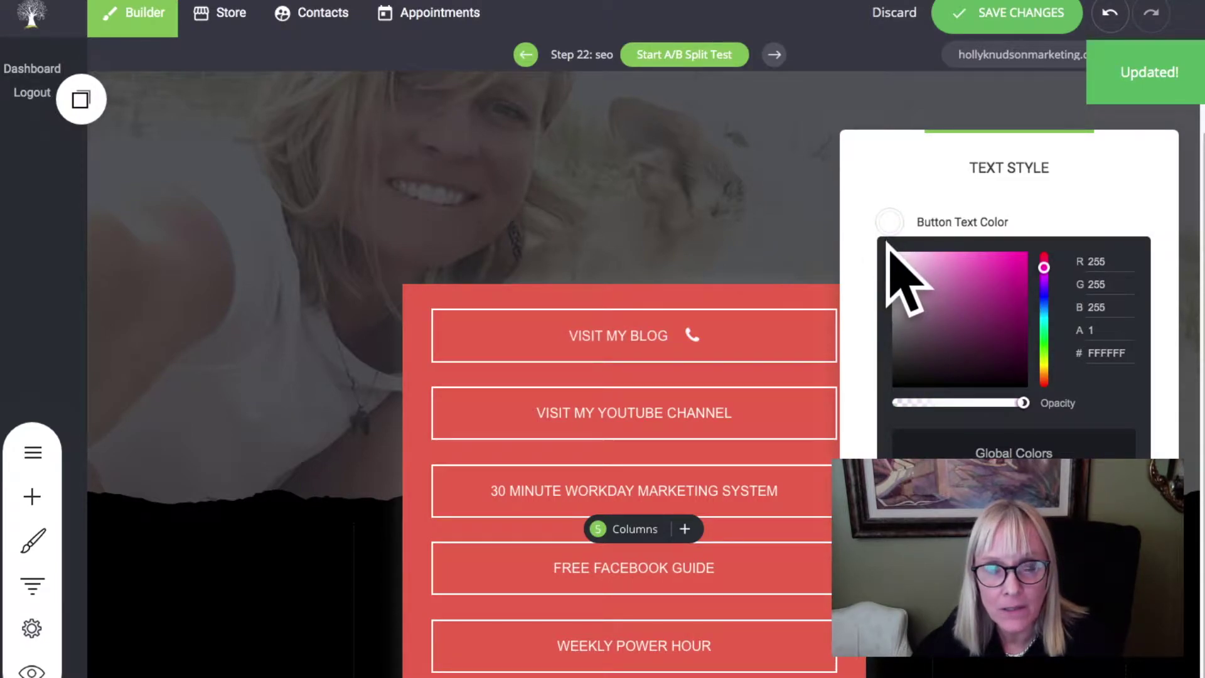
{"action": "left_click", "coordinate": [1066, 210]}
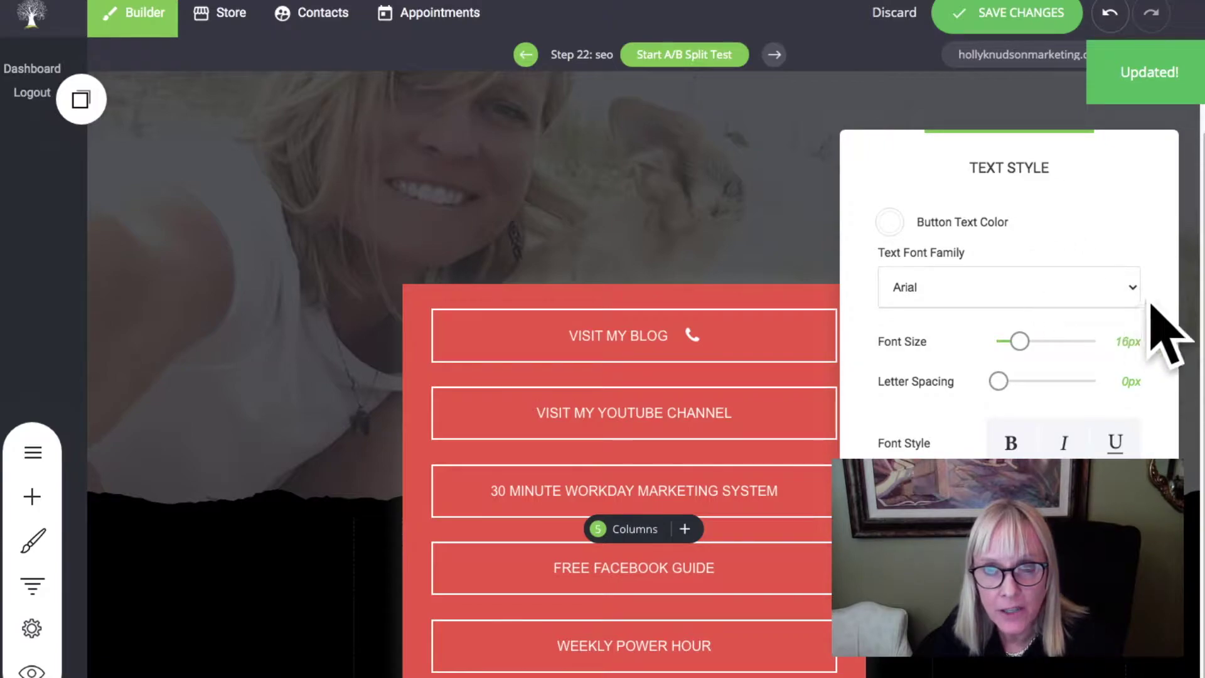
Try Courier New as the VISIT MY BLOG button's font family and settle on Tahoma.
{"action": "left_click", "coordinate": [1137, 291]}
{"action": "left_click", "coordinate": [677, 342]}
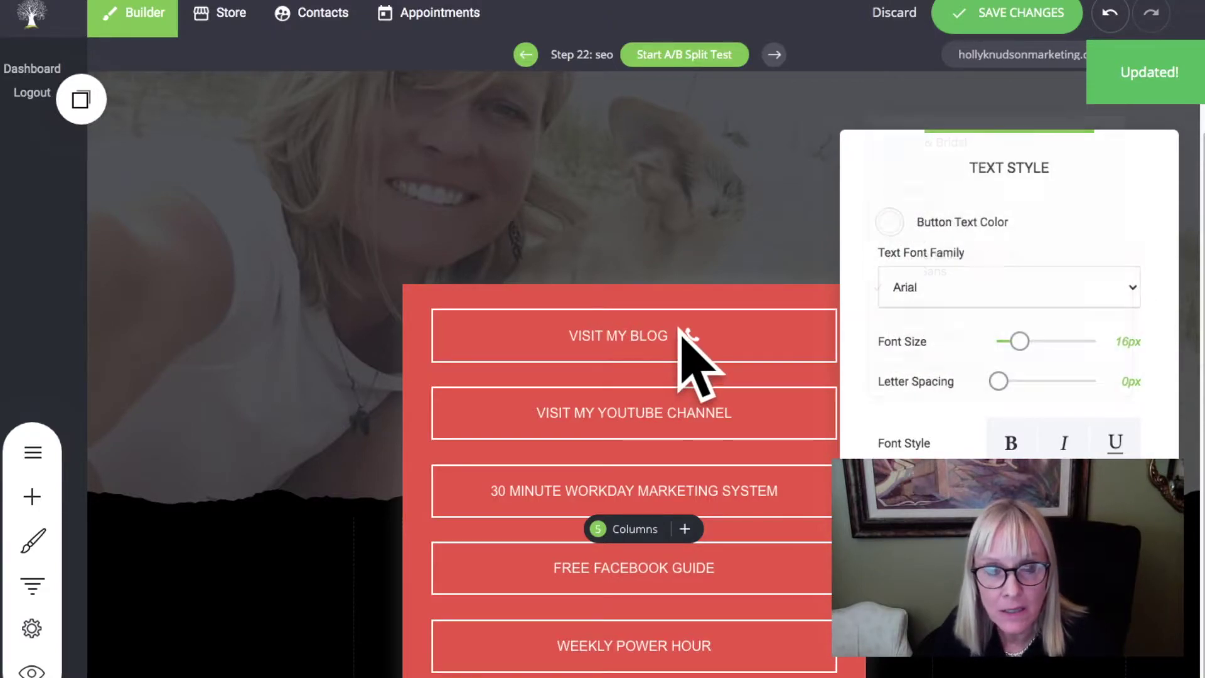
{"action": "left_click", "coordinate": [1126, 290]}
{"action": "left_click", "coordinate": [1017, 304]}
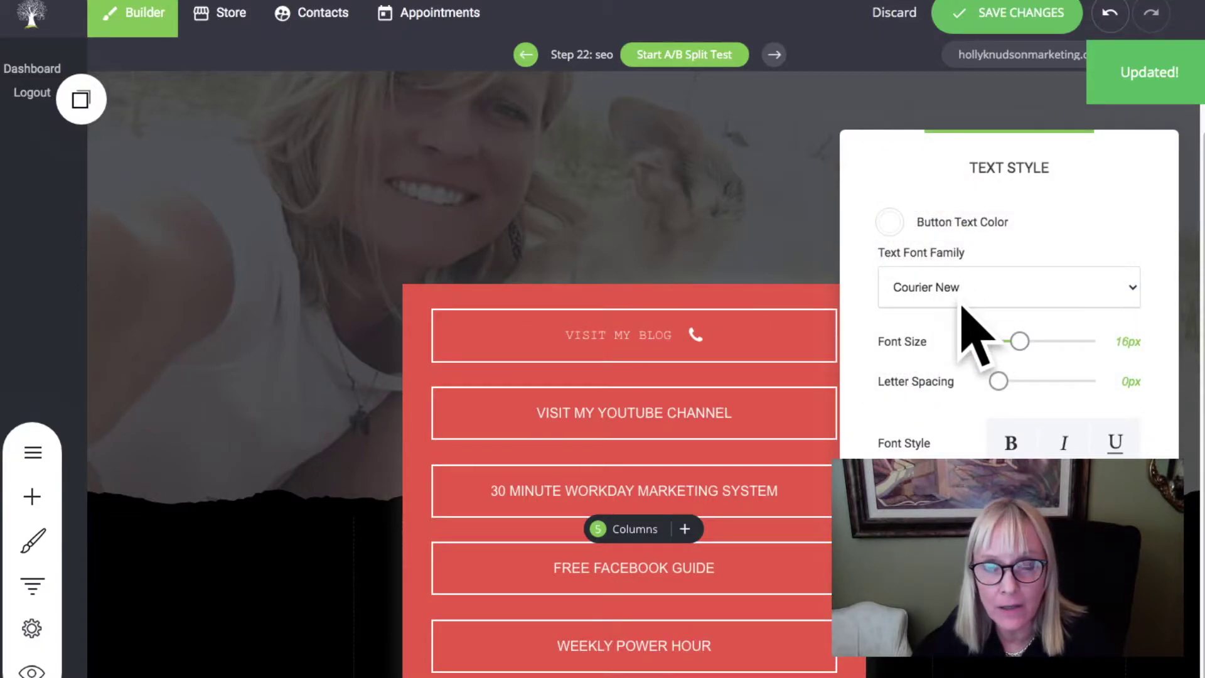
{"action": "left_click", "coordinate": [1136, 295]}
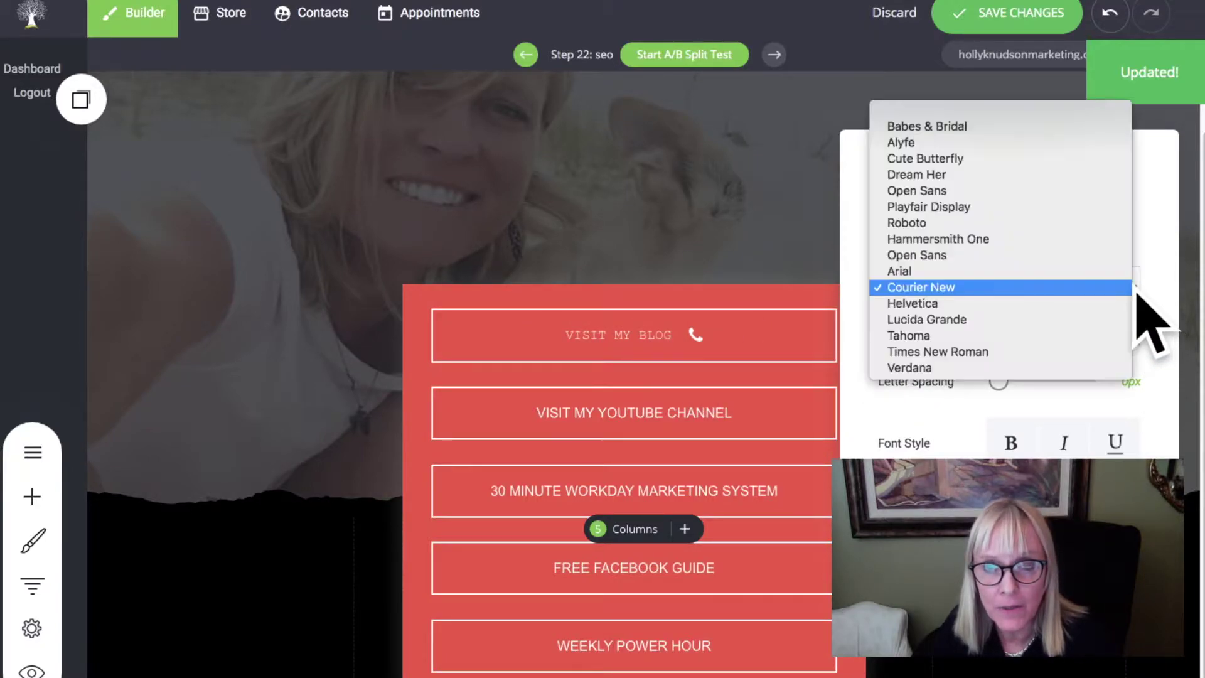
{"action": "left_click", "coordinate": [1062, 336]}
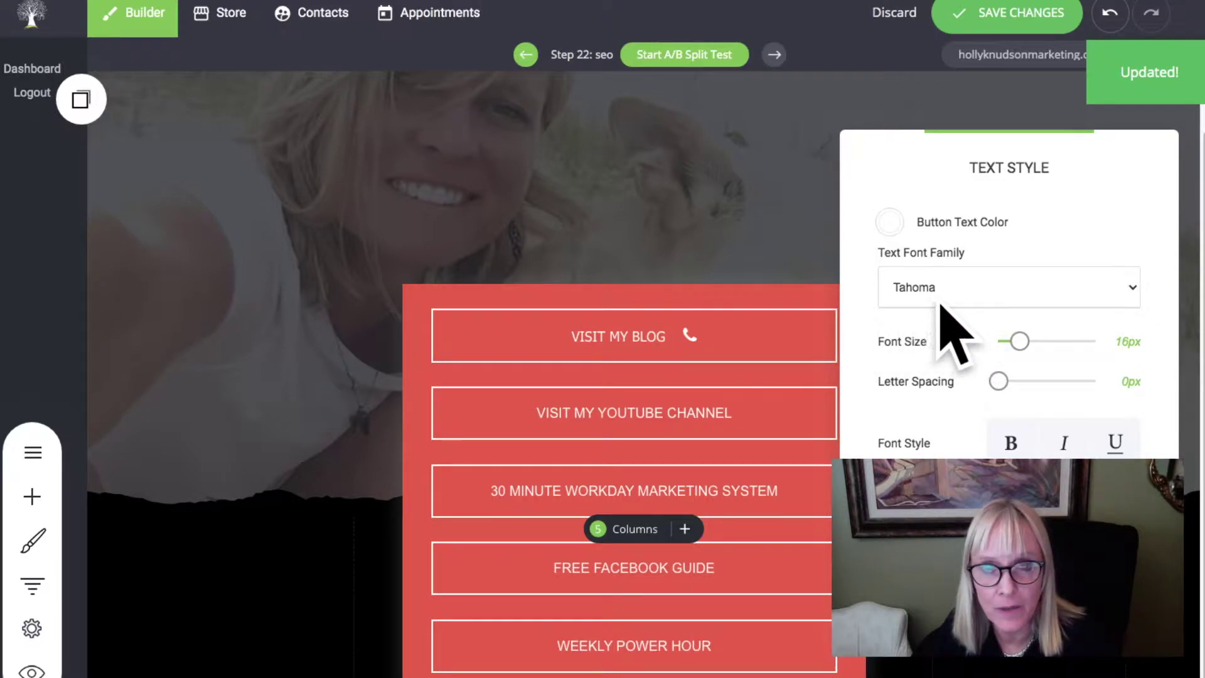
Set the VISIT MY BLOG button text to a font size of 20px with 0px letter spacing.
{"action": "mouse_move", "coordinate": [1019, 341]}
{"action": "left_mouse_down"}
{"action": "mouse_move", "coordinate": [1038, 342]}
{"action": "mouse_move", "coordinate": [1022, 341]}
{"action": "left_mouse_up"}
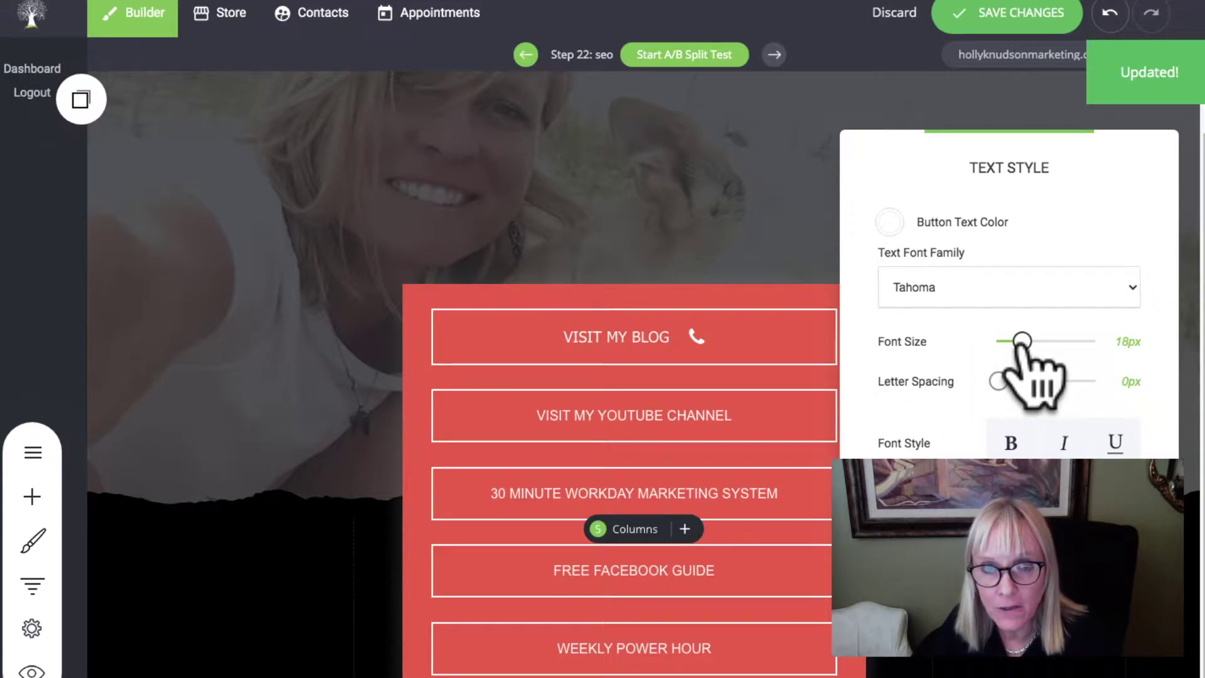
{"action": "left_click_drag", "start_coordinate": [1022, 342], "coordinate": [1026, 343]}
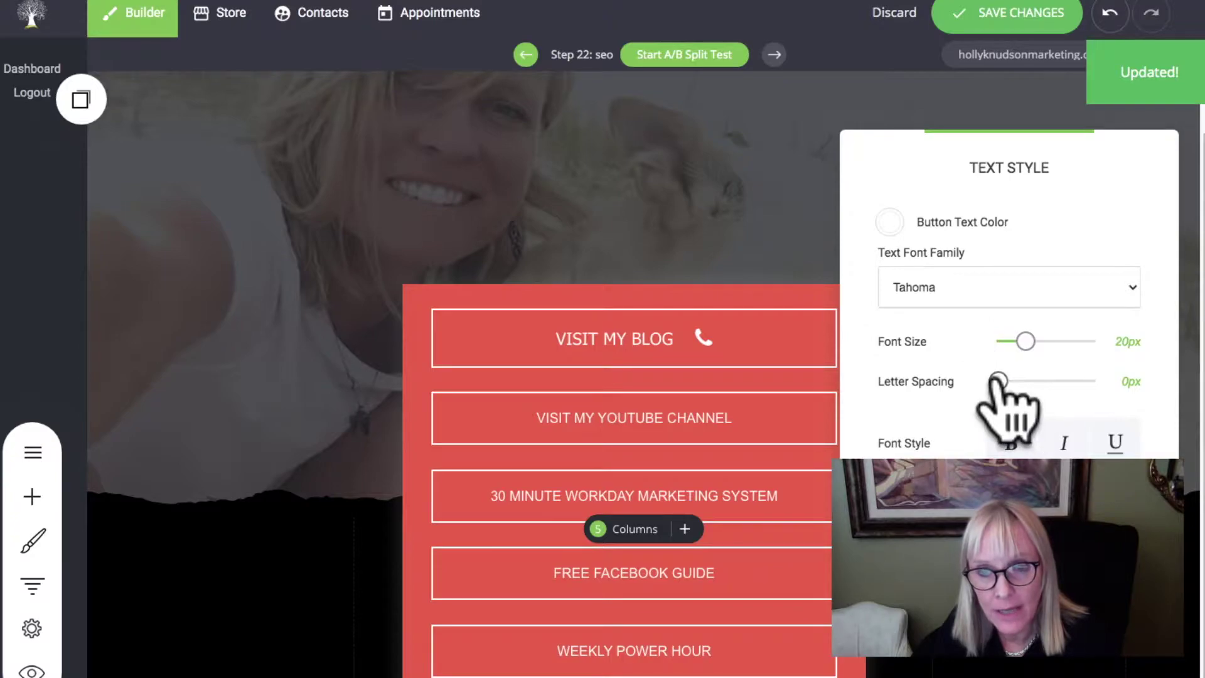
{"action": "left_click_drag", "start_coordinate": [999, 381], "coordinate": [998, 381]}
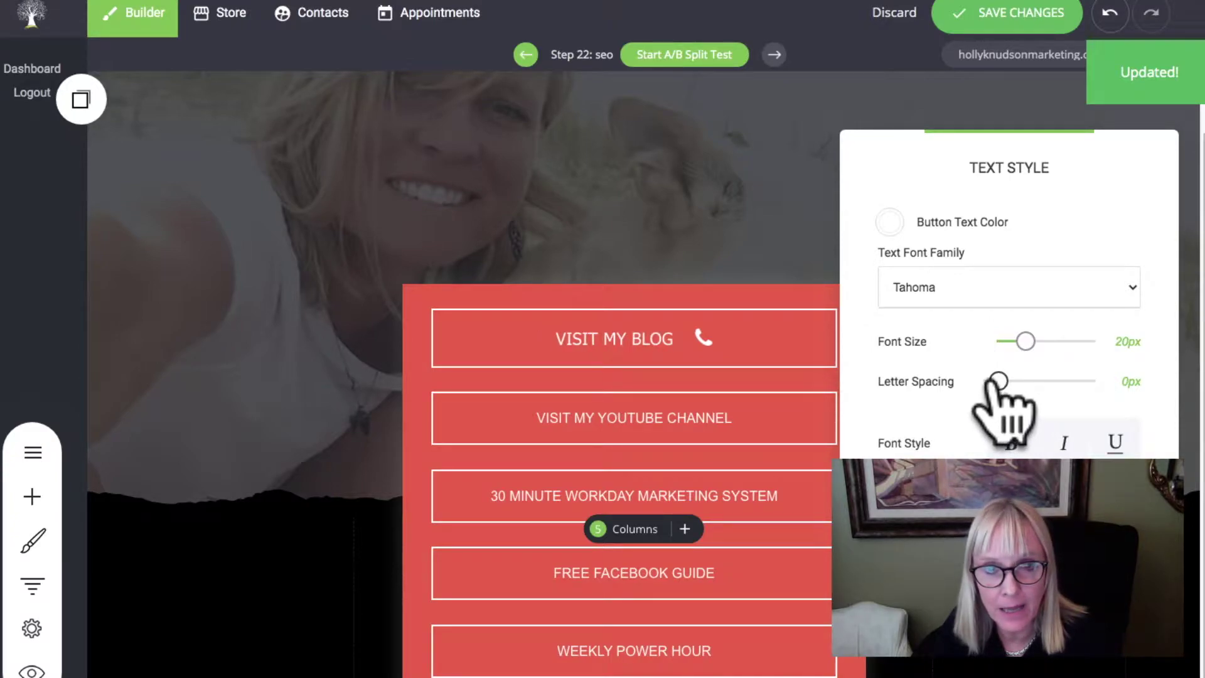
Try bold, italic and underline styles on the VISIT MY BLOG button text and return it to regular.
{"action": "left_click", "coordinate": [1012, 444]}
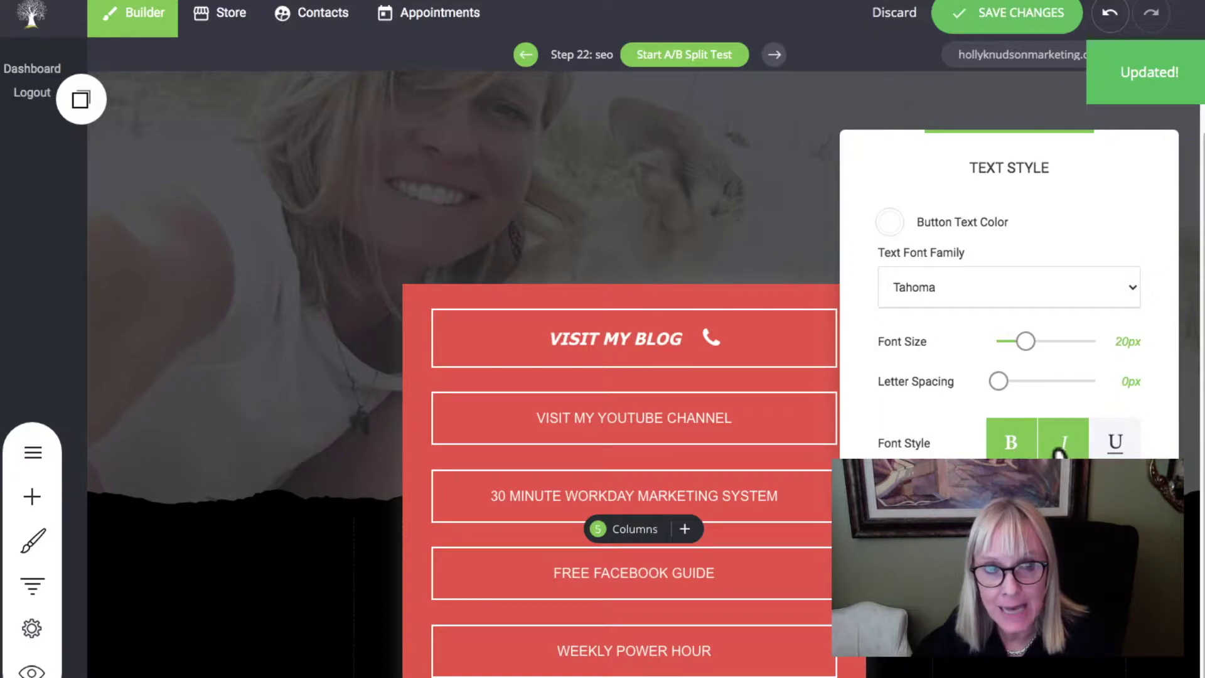
{"action": "left_click", "coordinate": [1111, 451]}
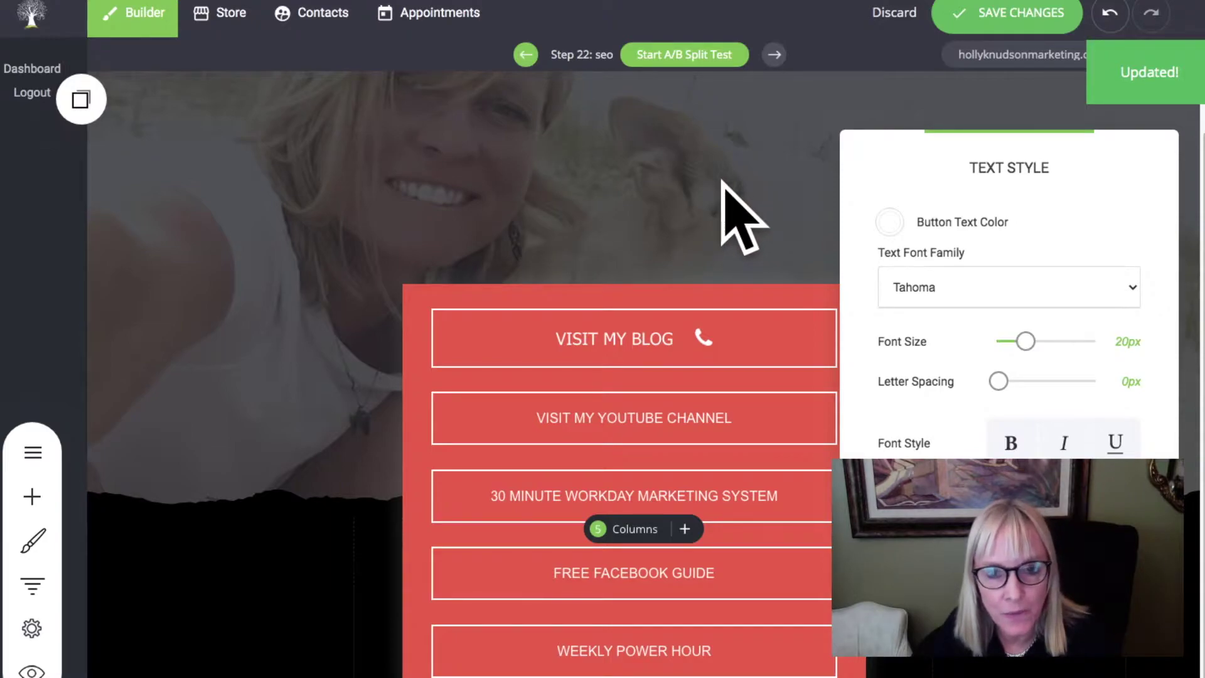
{"action": "left_click", "coordinate": [621, 322]}
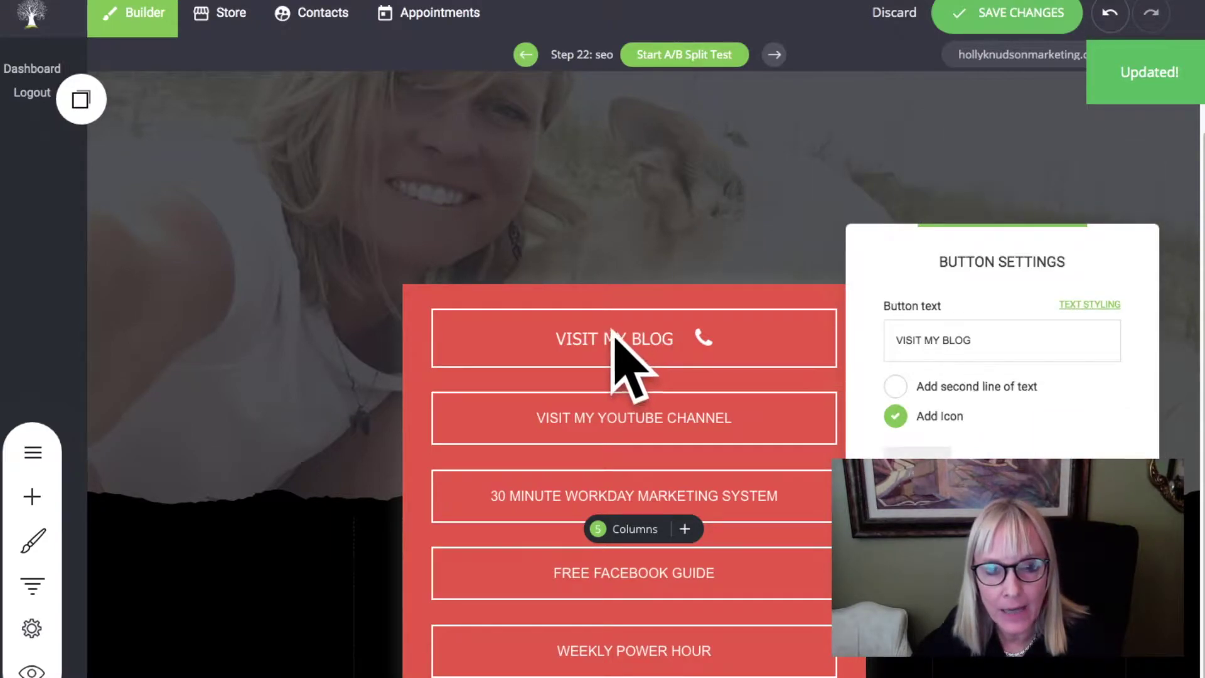
{"action": "left_click", "coordinate": [1089, 305]}
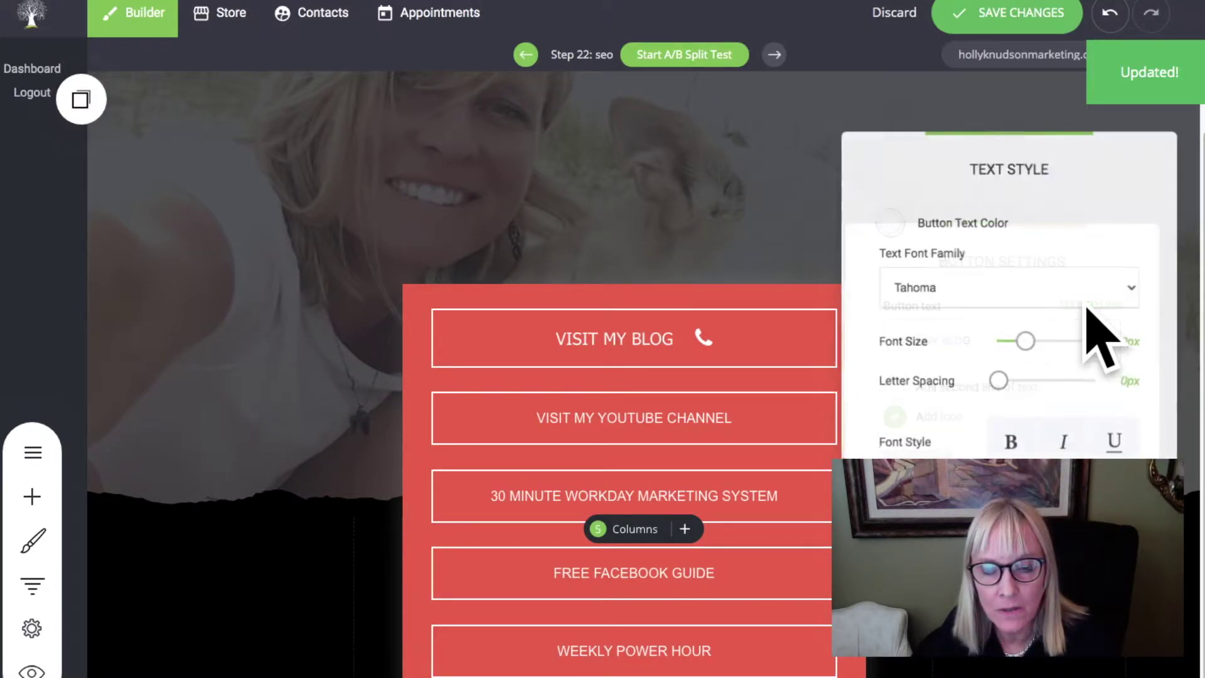
{"action": "left_click", "coordinate": [775, 207]}
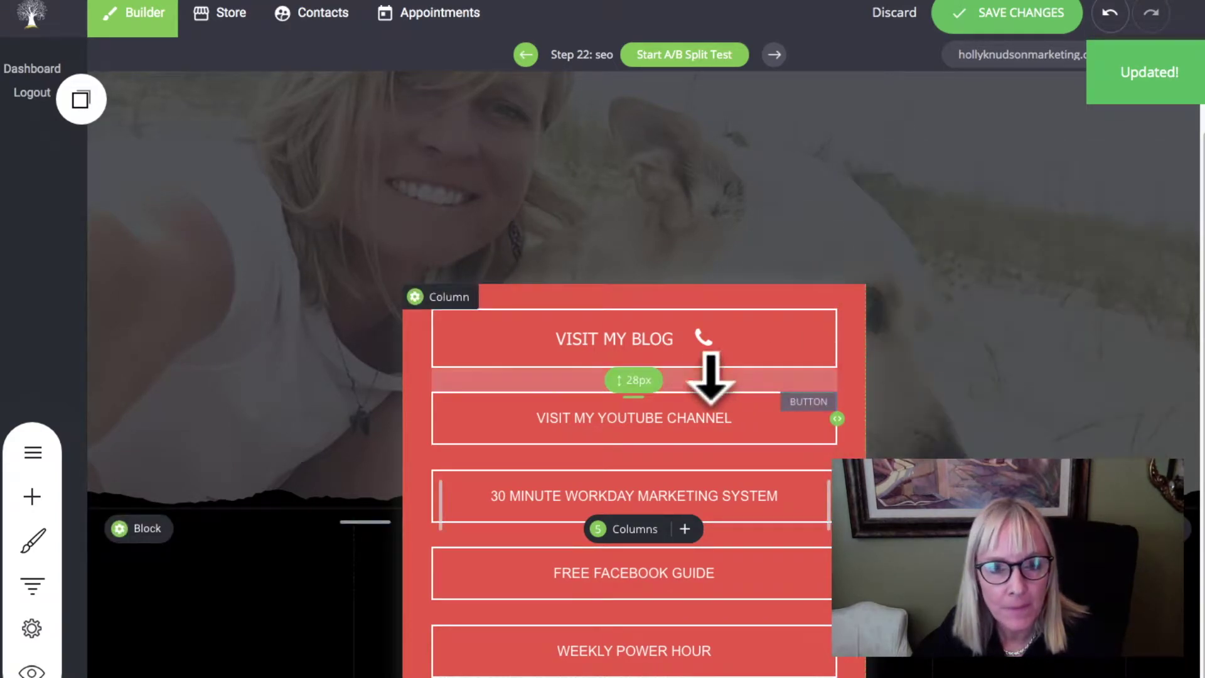
Change the VISIT MY BLOG button's fill color to pink EB568E and copy its hex code.
{"action": "mouse_move", "coordinate": [565, 327]}
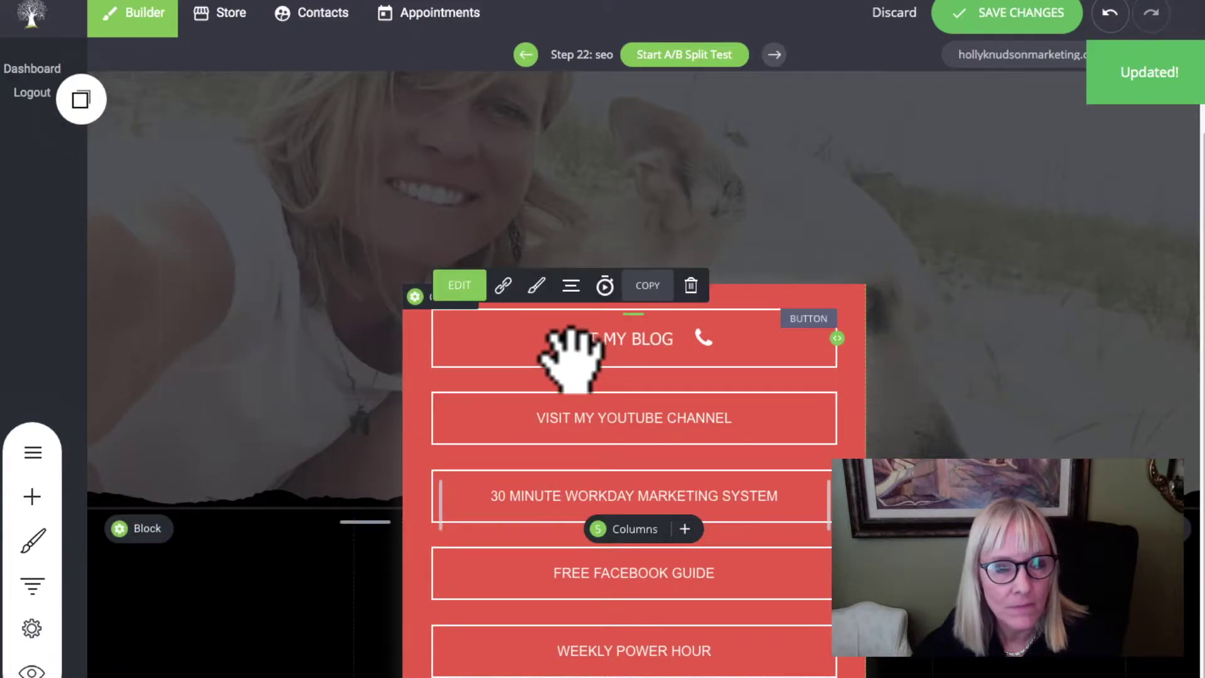
{"action": "left_click", "coordinate": [537, 288]}
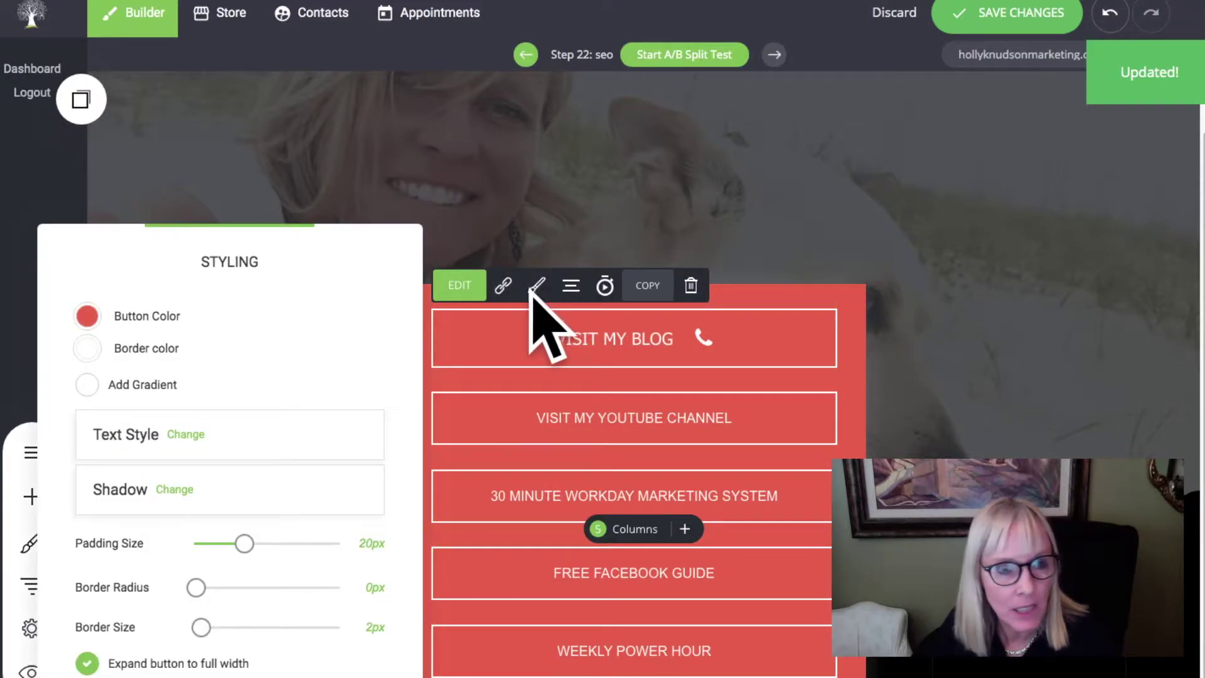
{"action": "left_click", "coordinate": [89, 317]}
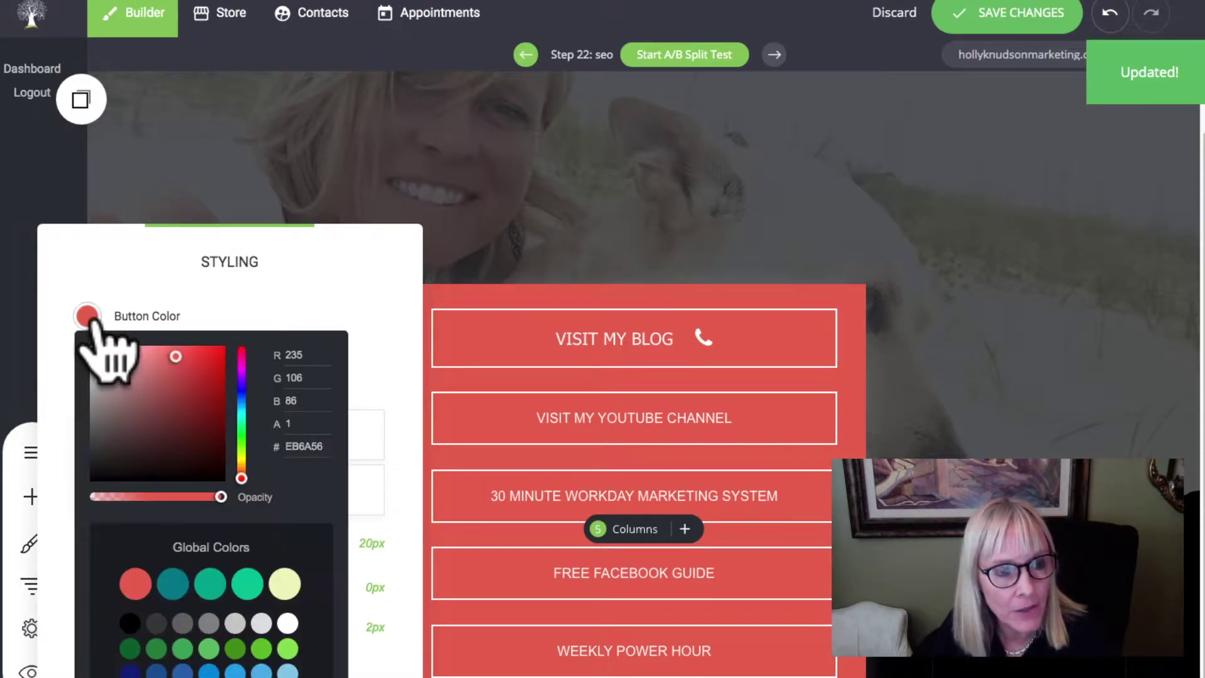
{"action": "left_click", "coordinate": [241, 371]}
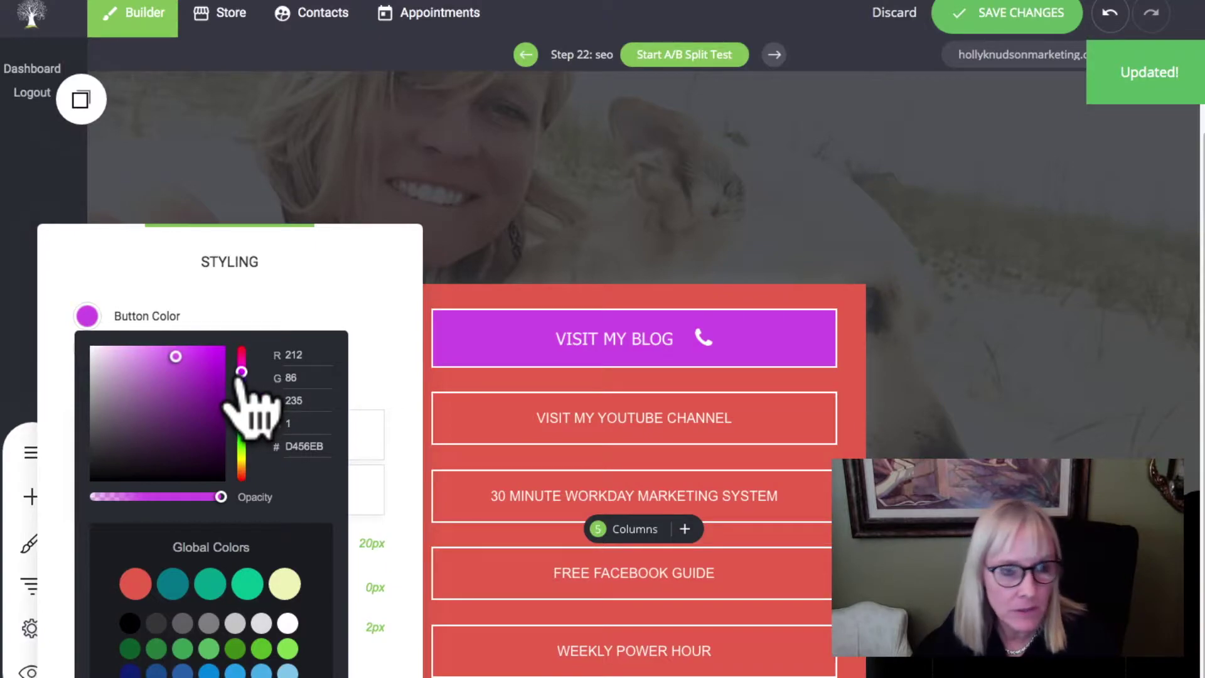
{"action": "left_click_drag", "start_coordinate": [241, 376], "coordinate": [247, 348]}
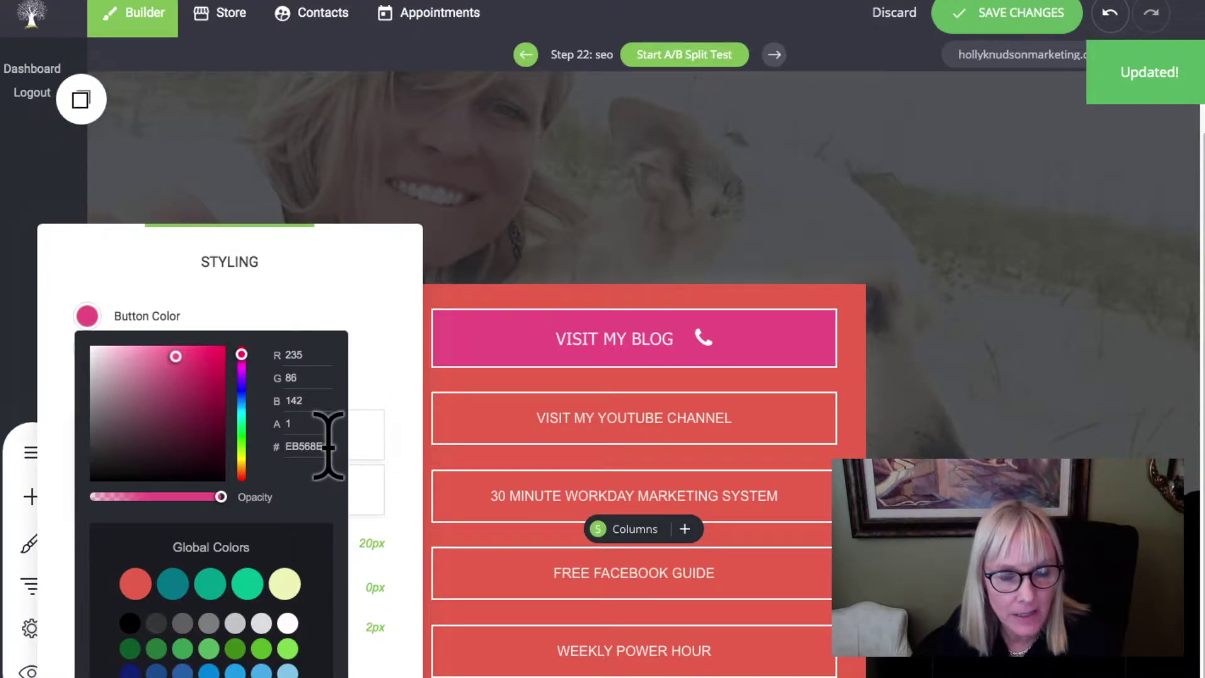
{"action": "right_click", "coordinate": [289, 445]}
{"action": "left_click", "coordinate": [339, 565]}
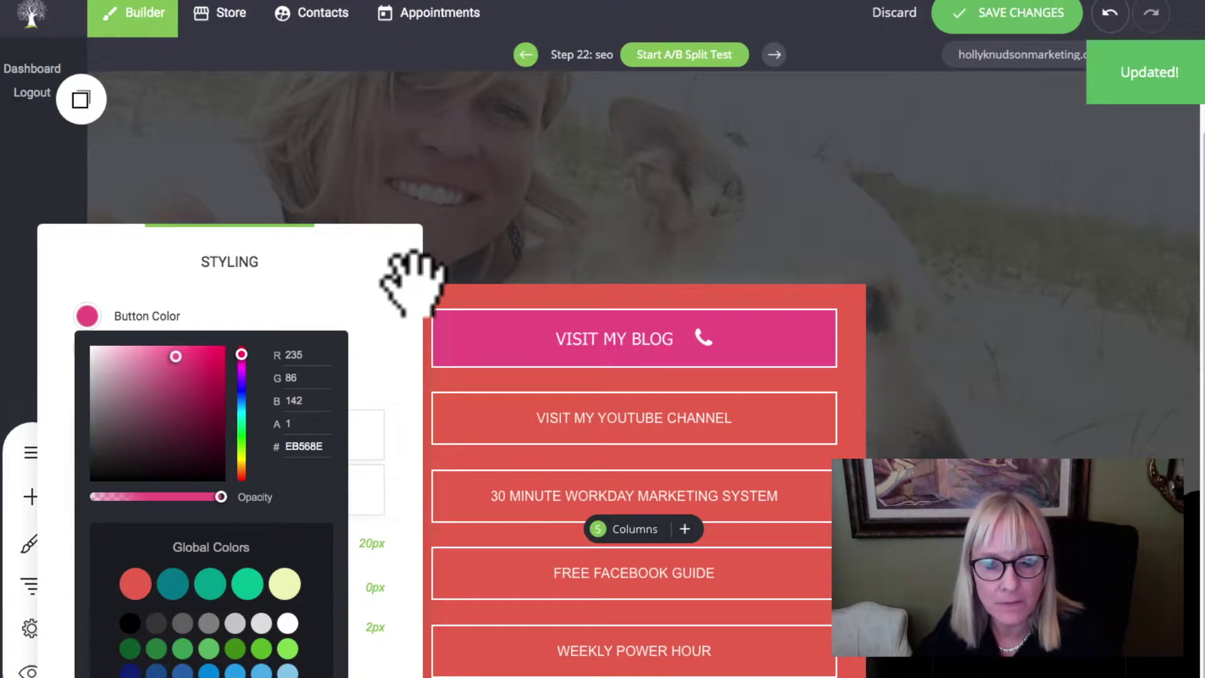
Set the VISIT MY BLOG button's padding size to 21px and its border color to global green 00A896.
{"action": "mouse_move", "coordinate": [342, 264]}
{"action": "left_mouse_down"}
{"action": "mouse_move", "coordinate": [1123, 261]}
{"action": "mouse_move", "coordinate": [597, 261]}
{"action": "mouse_move", "coordinate": [1003, 269]}
{"action": "mouse_move", "coordinate": [694, 261]}
{"action": "mouse_move", "coordinate": [743, 254]}
{"action": "mouse_move", "coordinate": [726, 222]}
{"action": "mouse_move", "coordinate": [716, 241]}
{"action": "mouse_move", "coordinate": [403, 256]}
{"action": "mouse_move", "coordinate": [397, 245]}
{"action": "mouse_move", "coordinate": [326, 248]}
{"action": "left_mouse_up"}
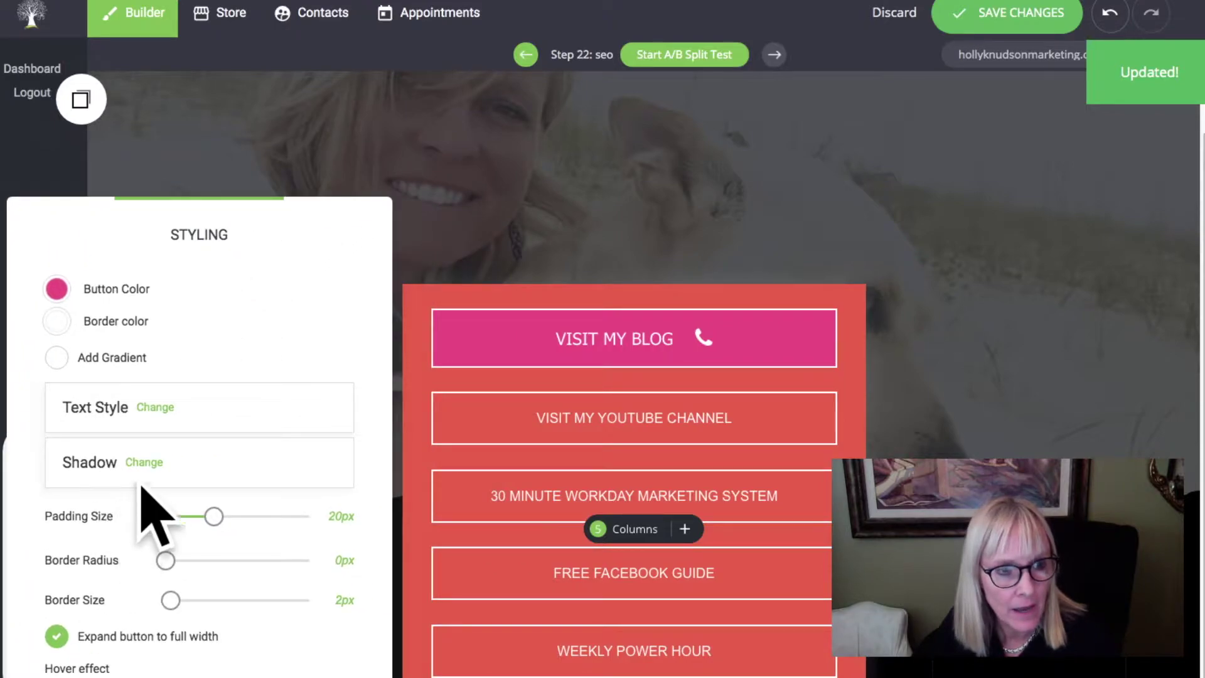
{"action": "mouse_move", "coordinate": [214, 516]}
{"action": "left_mouse_down"}
{"action": "mouse_move", "coordinate": [231, 514]}
{"action": "mouse_move", "coordinate": [218, 516]}
{"action": "left_mouse_up"}
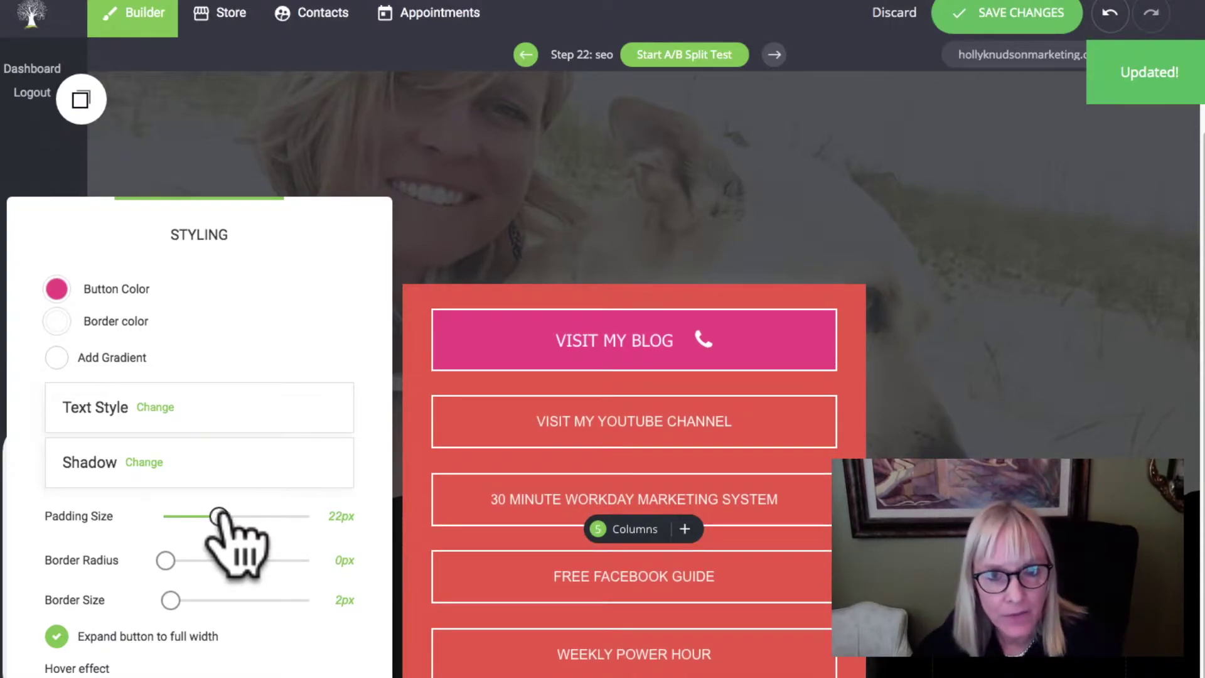
{"action": "left_click_drag", "start_coordinate": [218, 516], "coordinate": [215, 516]}
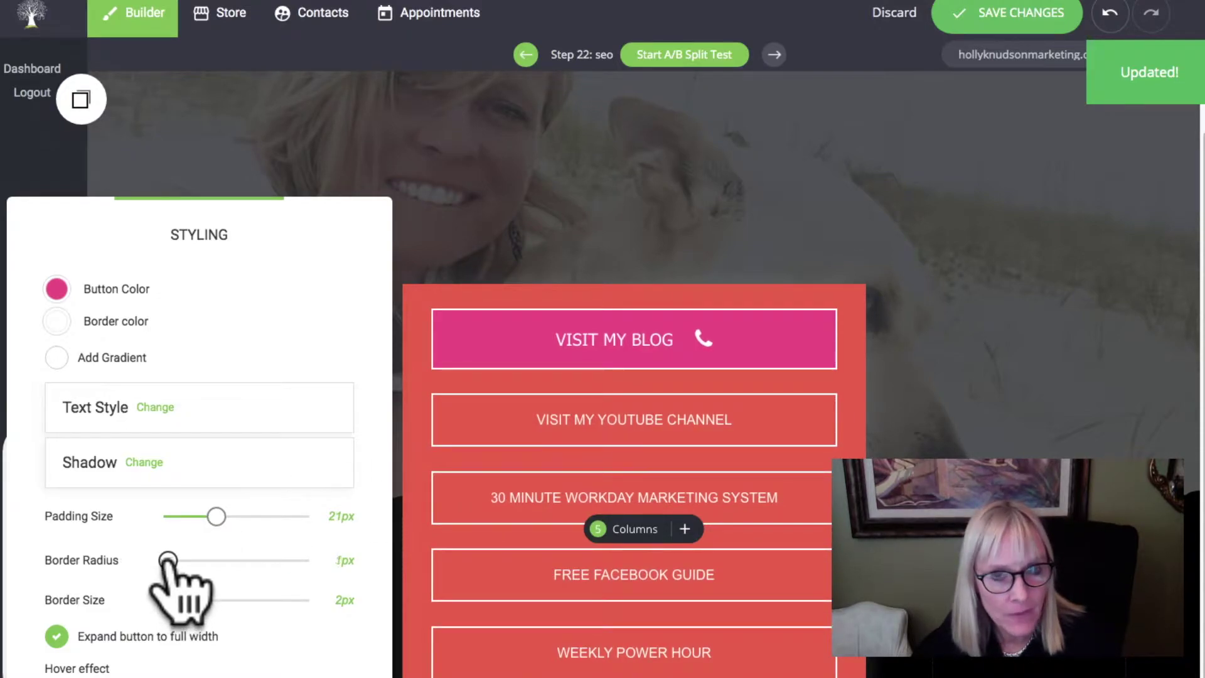
{"action": "left_click", "coordinate": [57, 322]}
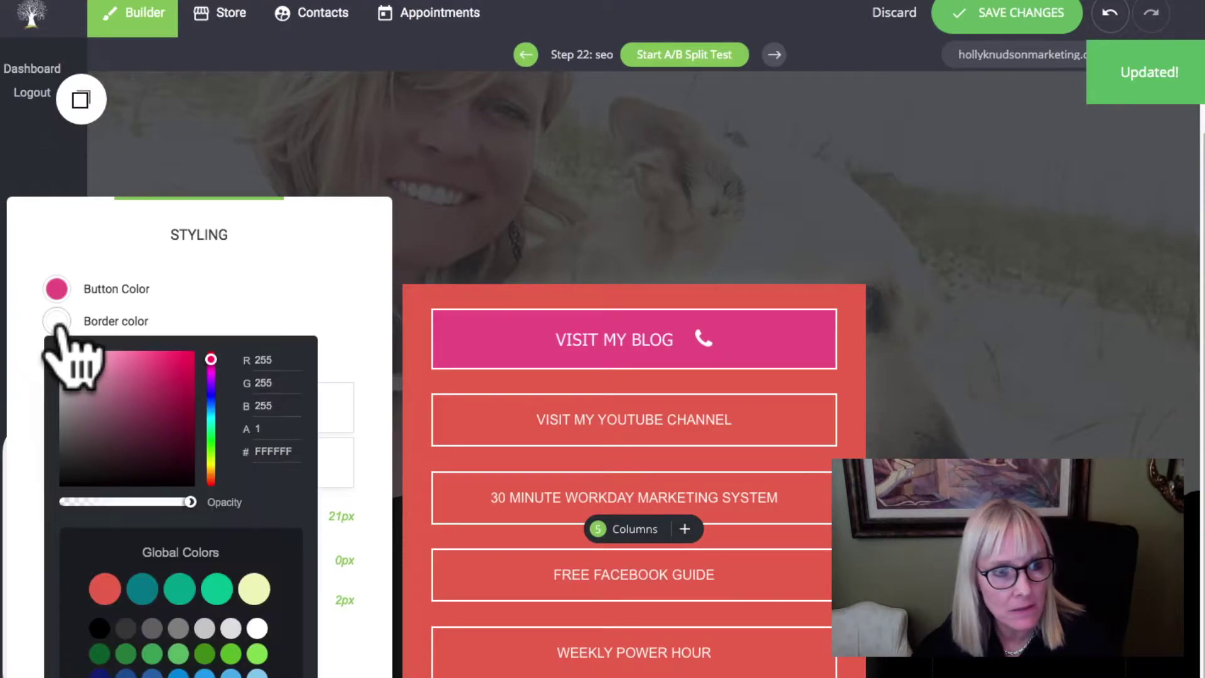
{"action": "left_click", "coordinate": [180, 590]}
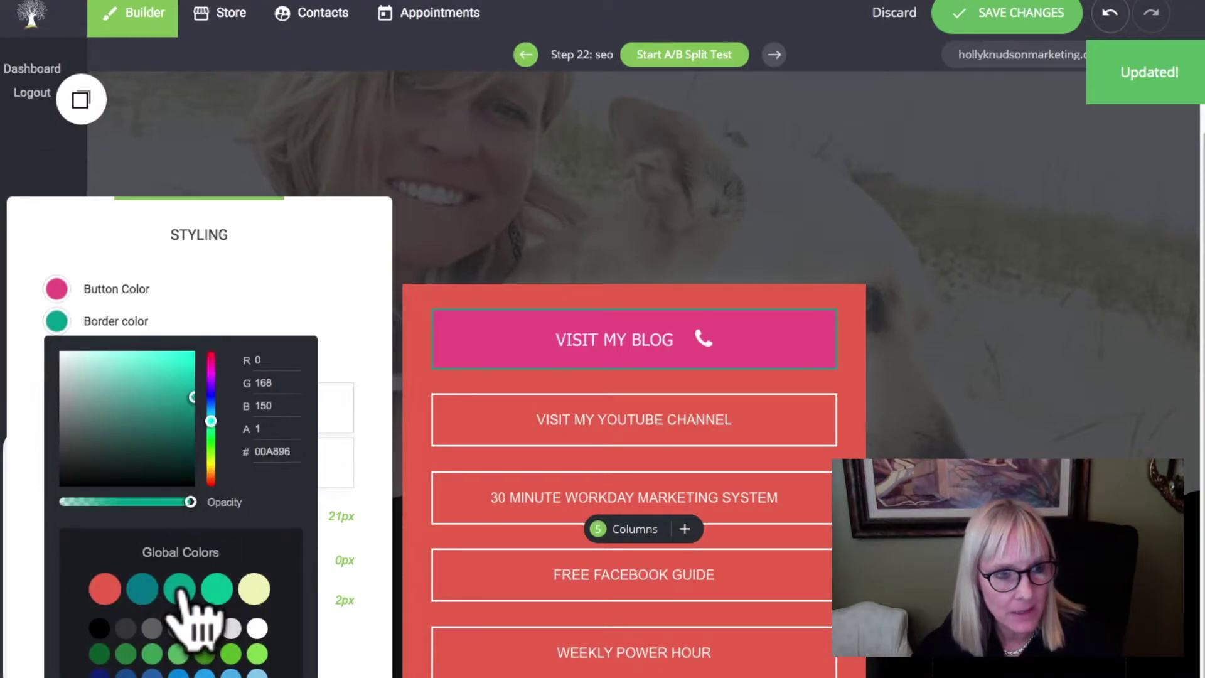
{"action": "left_click", "coordinate": [291, 286]}
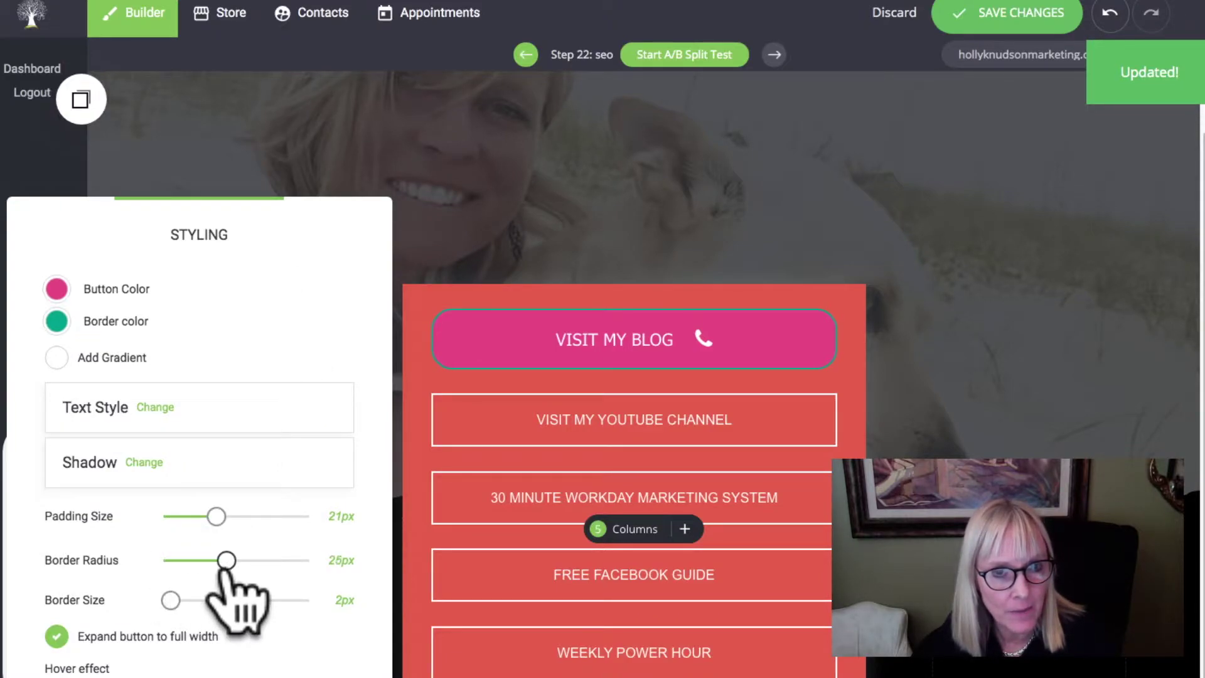
Set the VISIT MY BLOG button's border radius to 20px and try it without full-width expansion before restoring full width.
{"action": "mouse_move", "coordinate": [211, 572]}
{"action": "left_mouse_down"}
{"action": "mouse_move", "coordinate": [252, 573]}
{"action": "mouse_move", "coordinate": [233, 572]}
{"action": "left_mouse_up"}
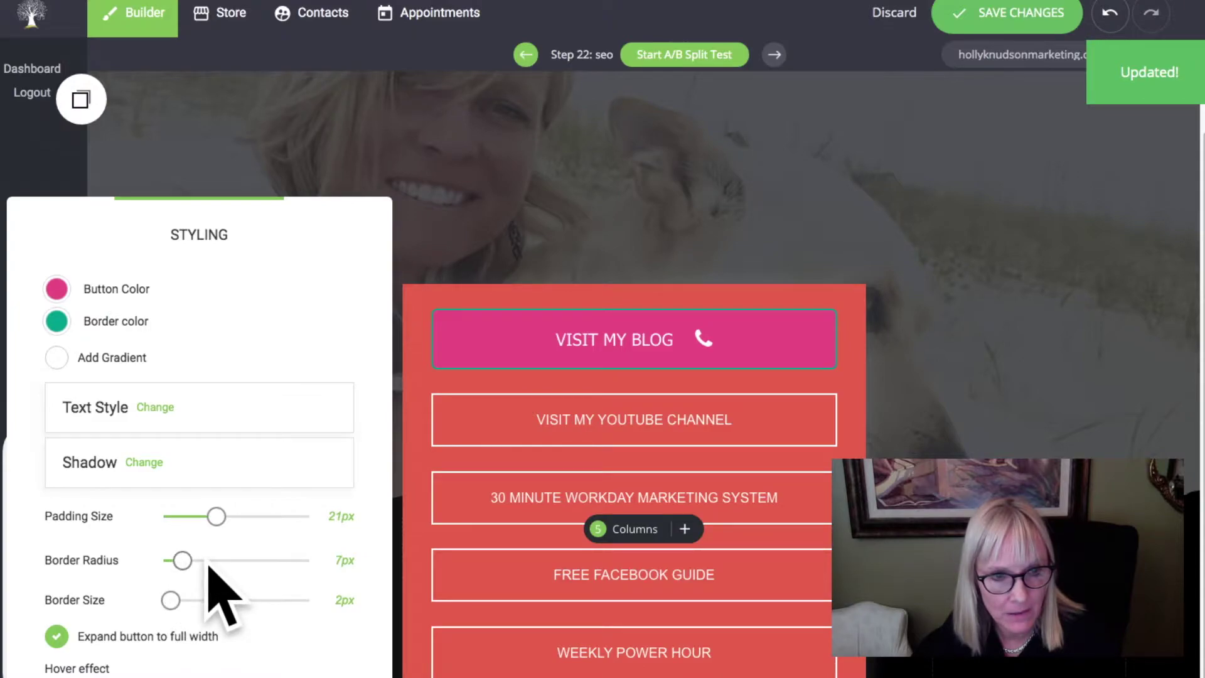
{"action": "mouse_move", "coordinate": [169, 601]}
{"action": "left_mouse_down"}
{"action": "mouse_move", "coordinate": [210, 601]}
{"action": "mouse_move", "coordinate": [170, 600]}
{"action": "left_mouse_up"}
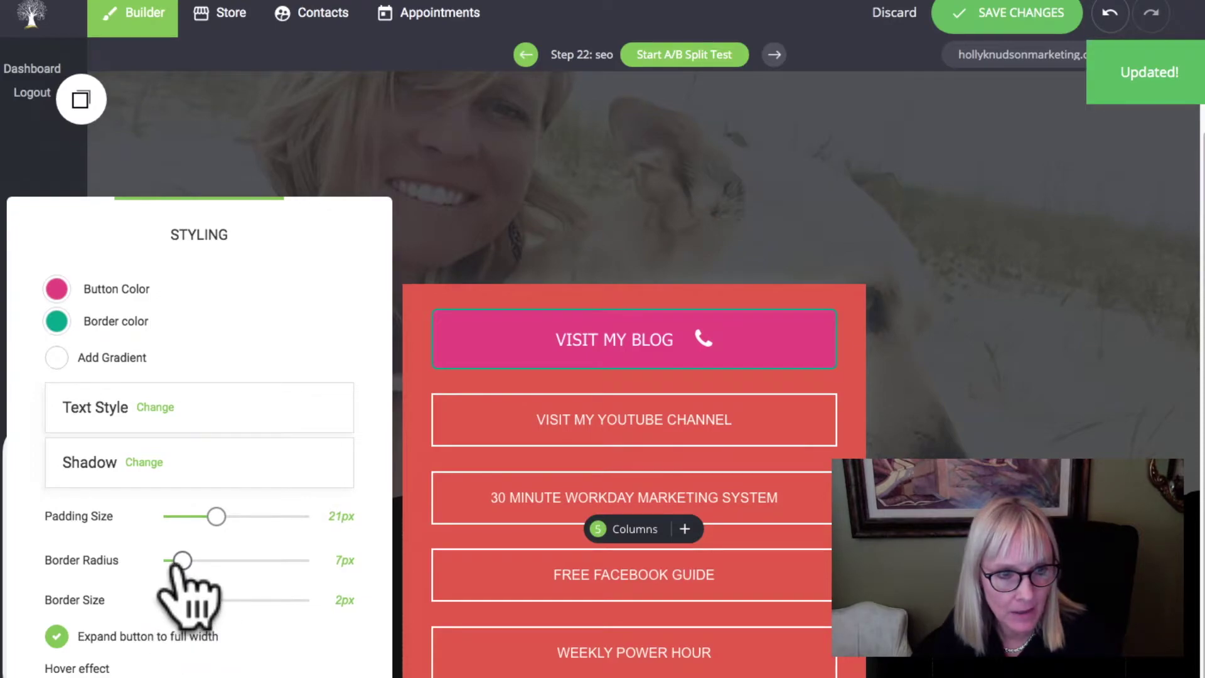
{"action": "left_click_drag", "start_coordinate": [181, 561], "coordinate": [214, 560]}
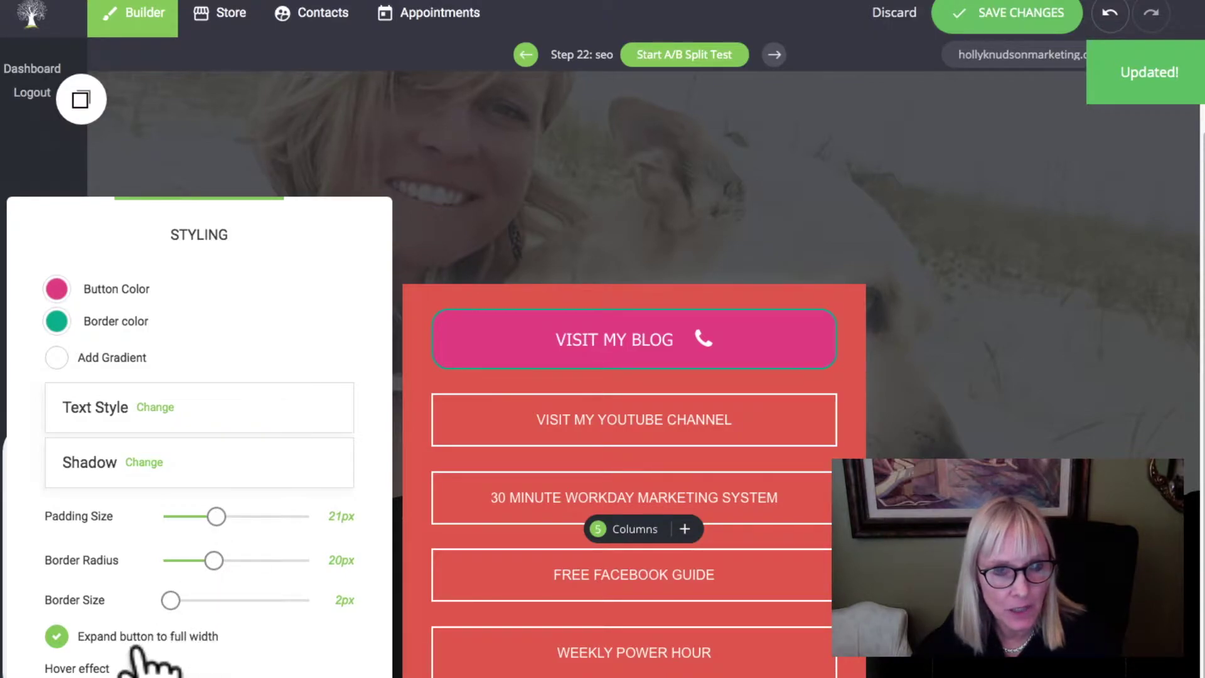
{"action": "left_click", "coordinate": [57, 637]}
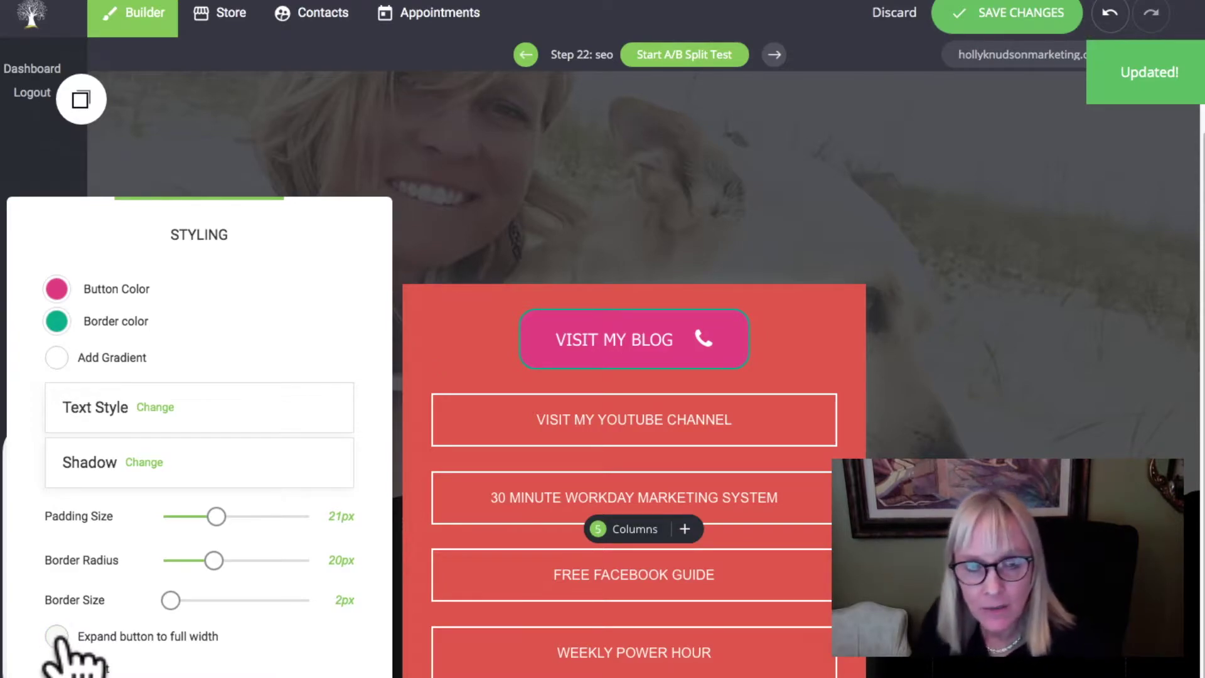
{"action": "left_click", "coordinate": [57, 637]}
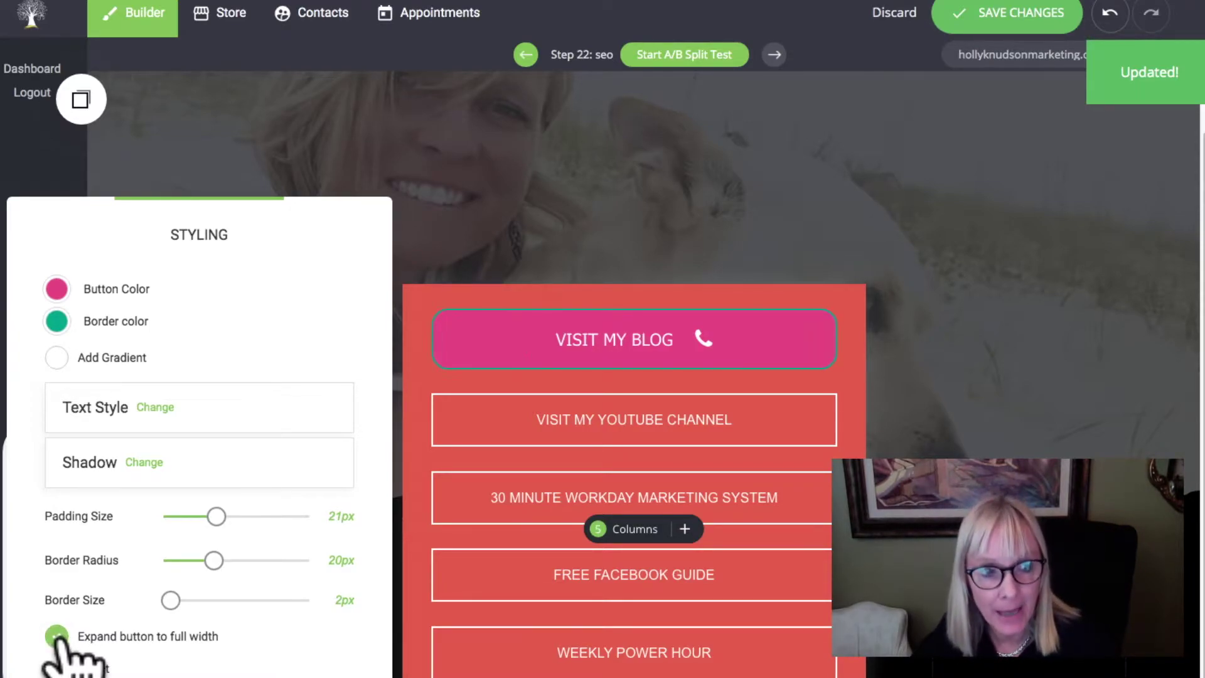
Add a gradient to the VISIT MY BLOG button, try the Radial type and return it to Linear.
{"action": "left_click", "coordinate": [57, 358]}
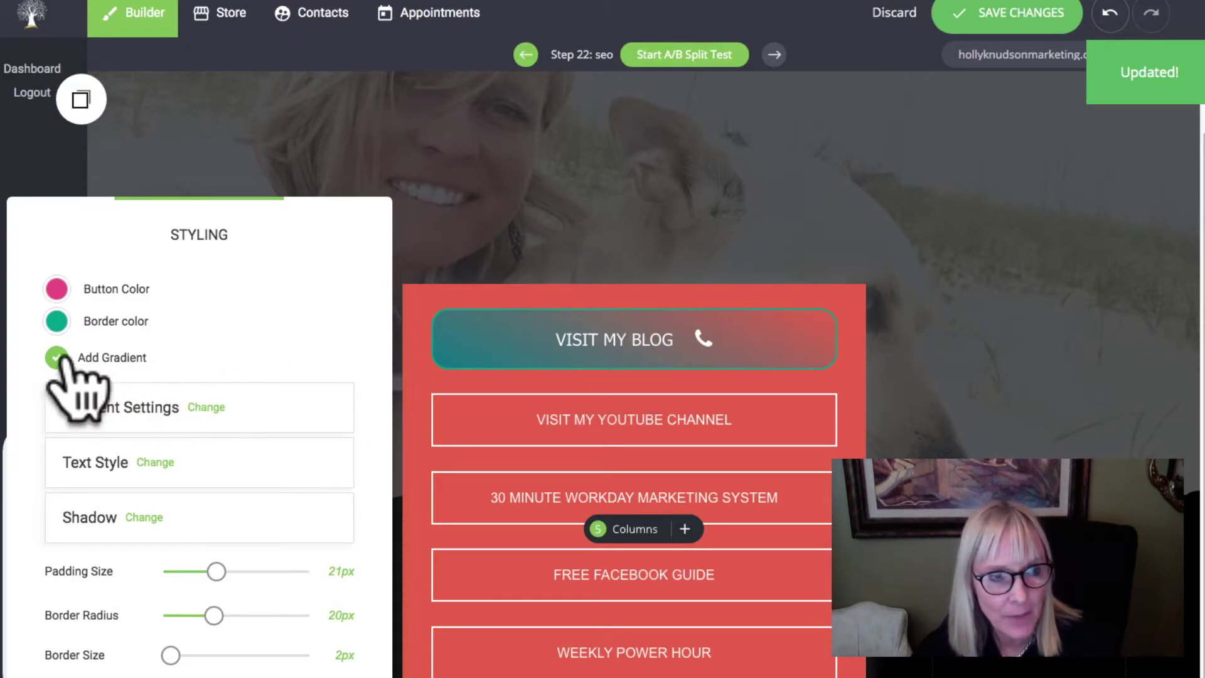
{"action": "left_click", "coordinate": [202, 408]}
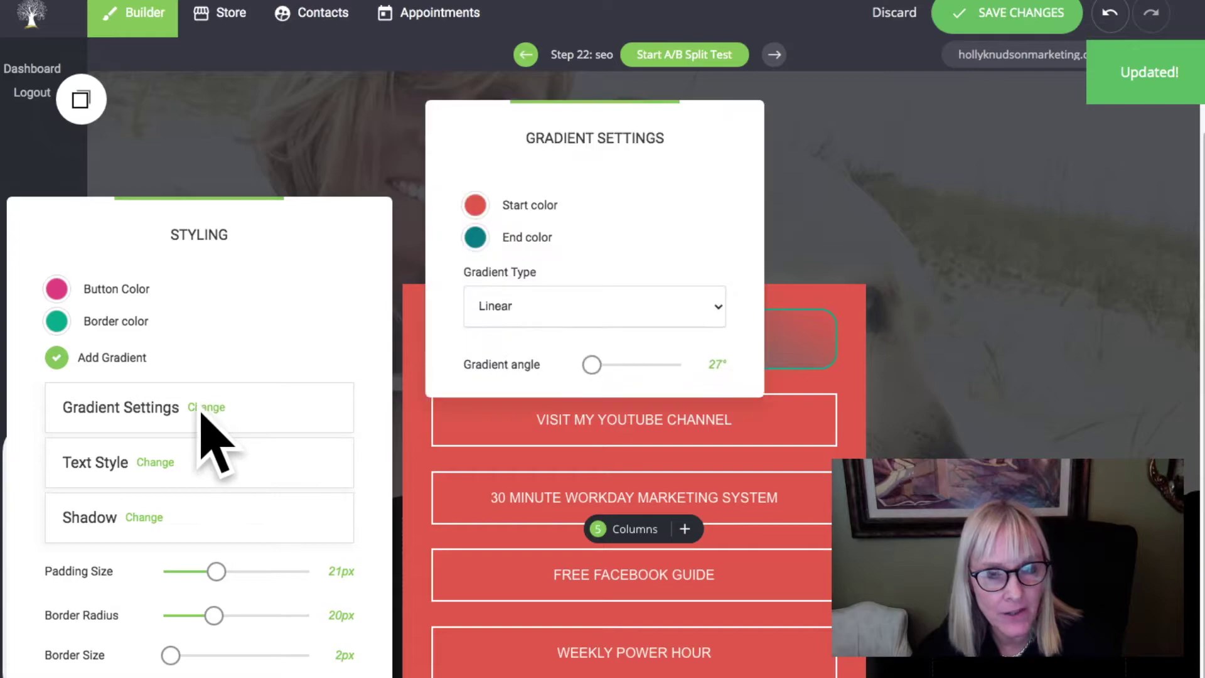
{"action": "left_click", "coordinate": [716, 312]}
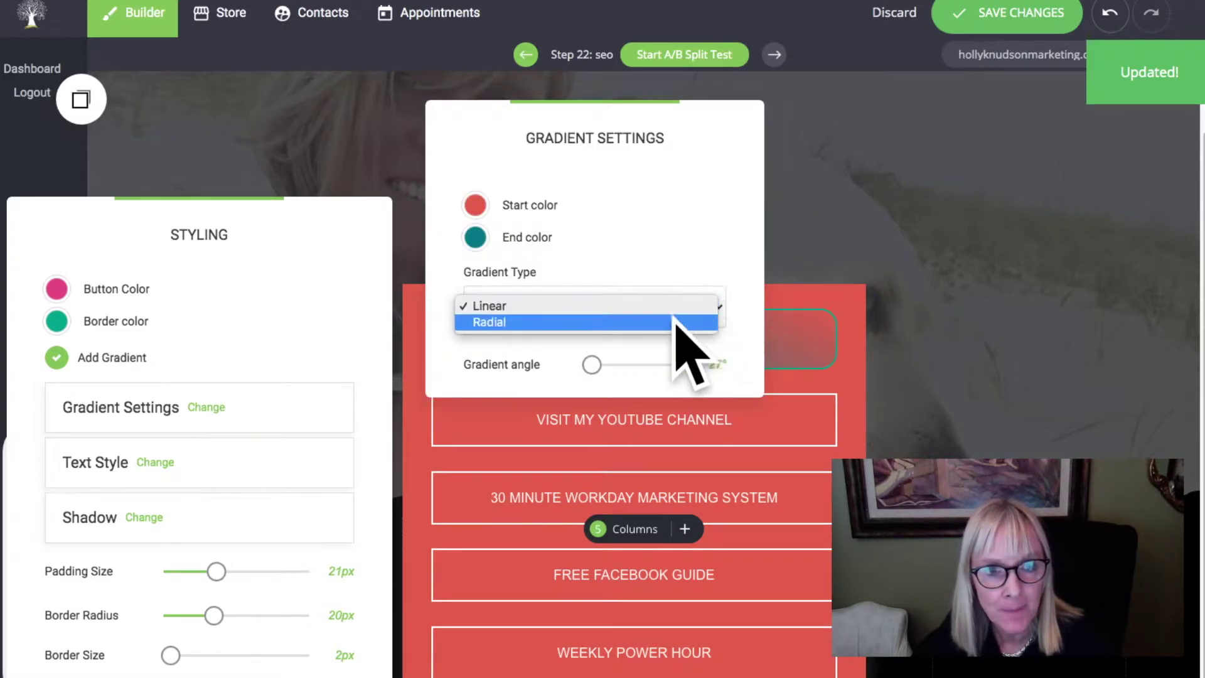
{"action": "left_click", "coordinate": [674, 322]}
{"action": "left_click_drag", "start_coordinate": [705, 121], "coordinate": [1167, 260]}
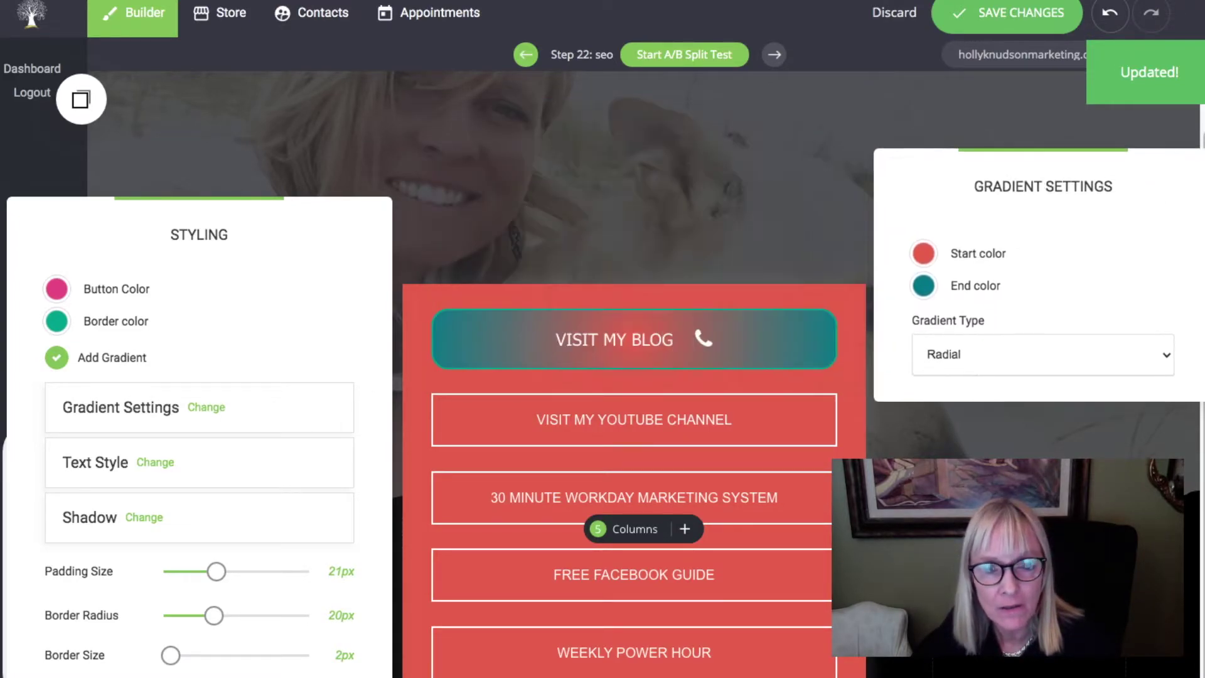
{"action": "left_click", "coordinate": [1076, 354]}
{"action": "left_click", "coordinate": [1071, 339]}
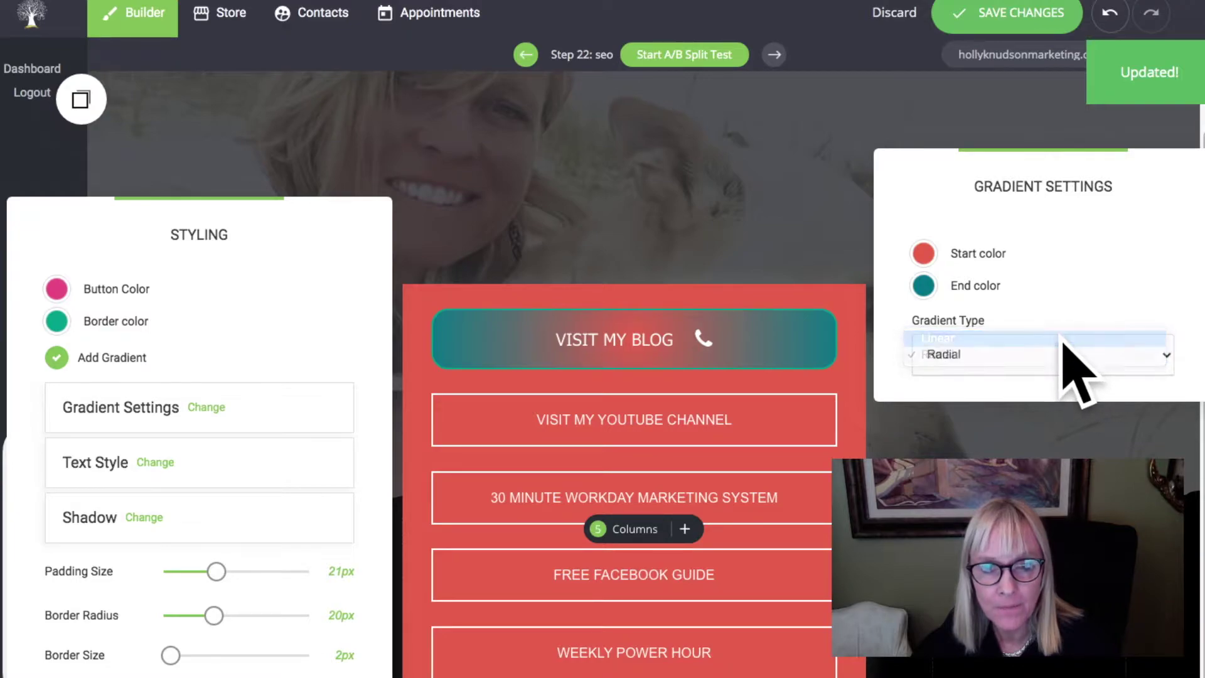
Check the color choices for the gradient's start and end, and set the gradient angle to 18°.
{"action": "left_click", "coordinate": [923, 285]}
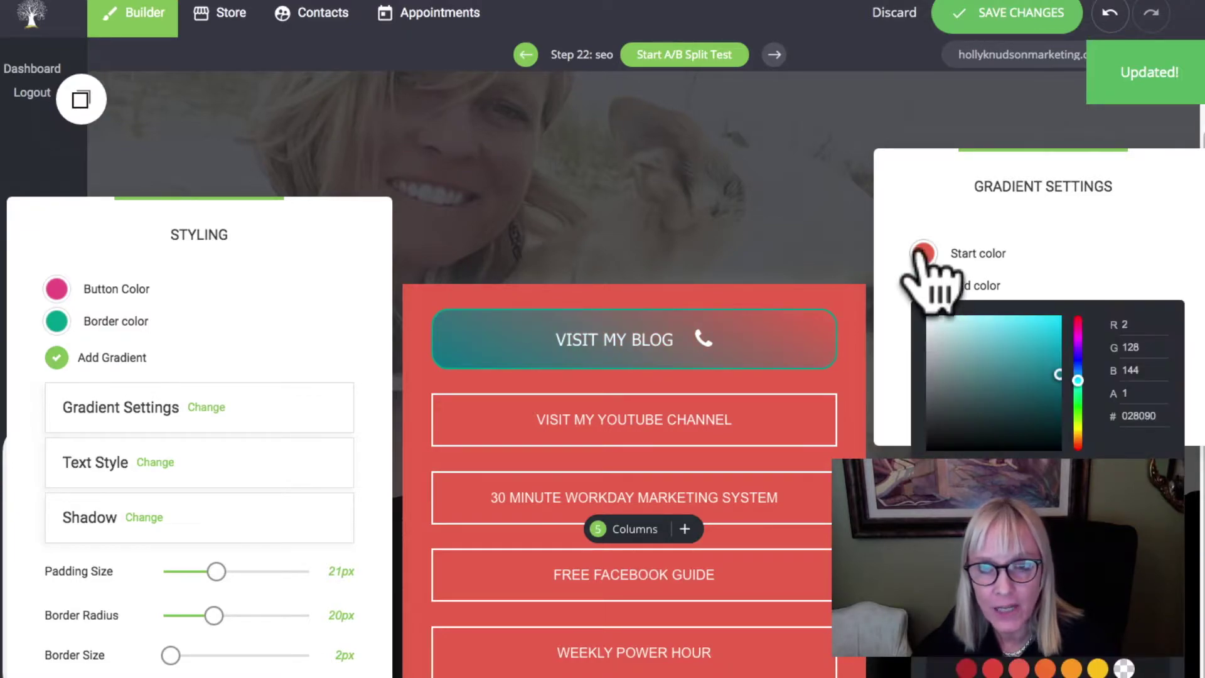
{"action": "left_click", "coordinate": [923, 253]}
{"action": "left_click", "coordinate": [1058, 237]}
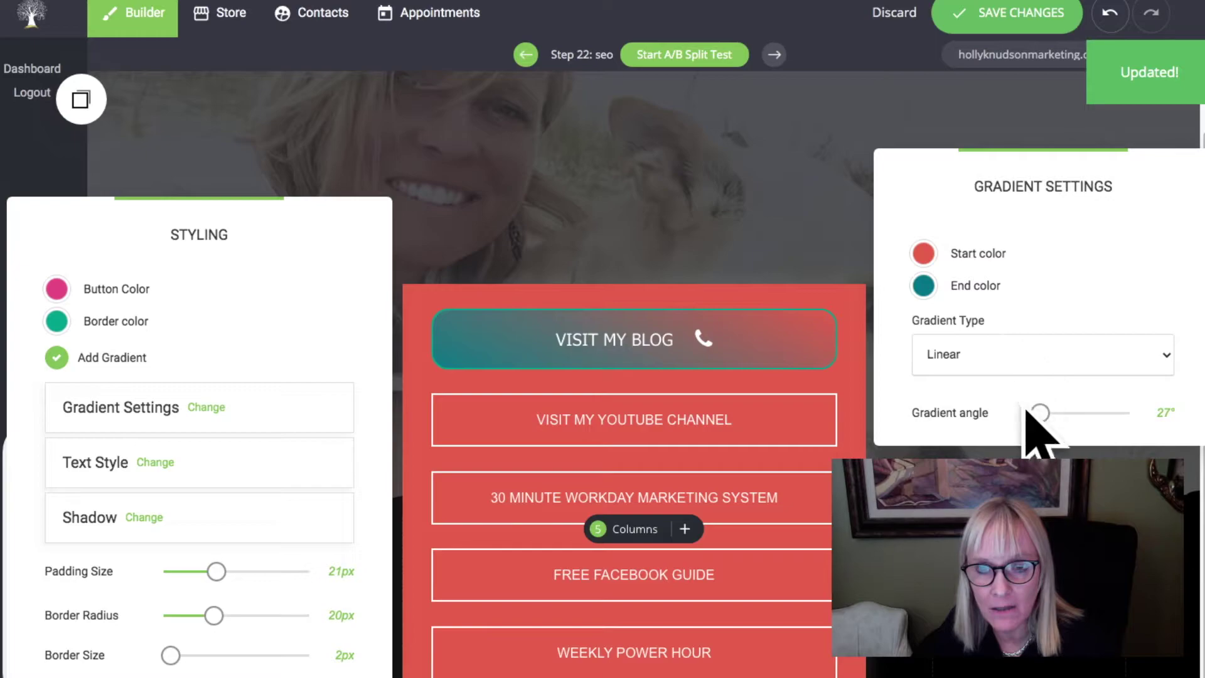
{"action": "mouse_move", "coordinate": [1060, 413]}
{"action": "left_mouse_down"}
{"action": "mouse_move", "coordinate": [1096, 413]}
{"action": "mouse_move", "coordinate": [1069, 415]}
{"action": "left_mouse_up"}
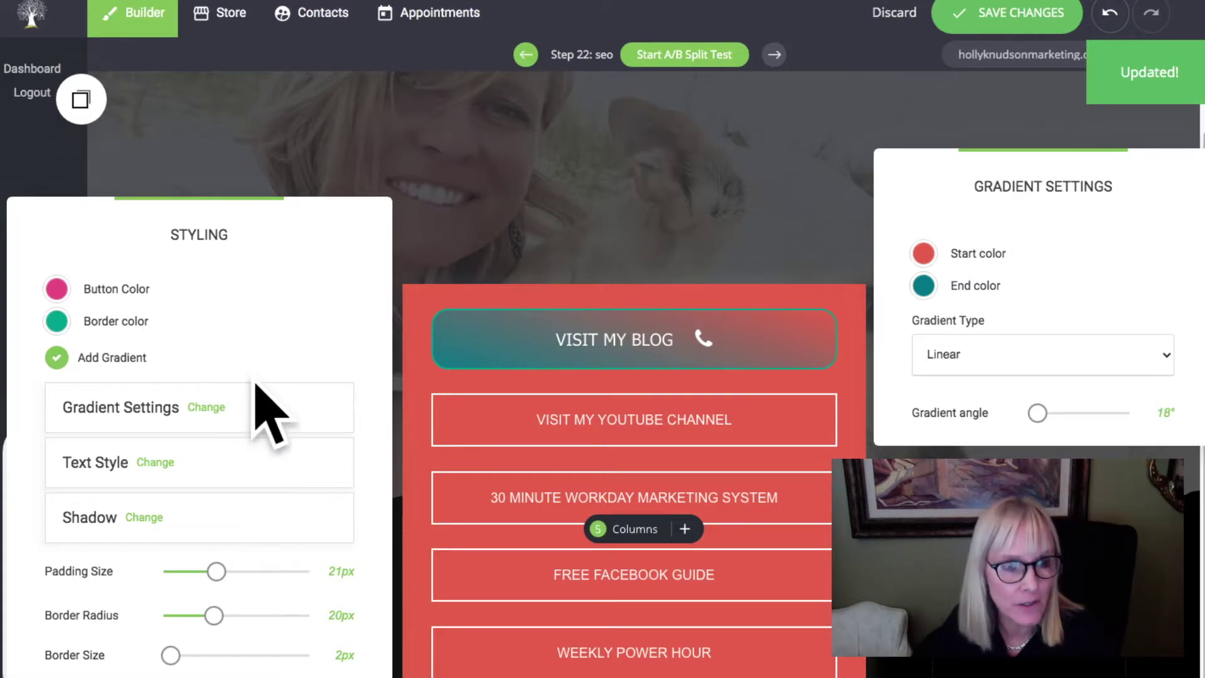
Apply an Outer shadow to the VISIT MY BLOG button.
{"action": "left_click", "coordinate": [144, 517]}
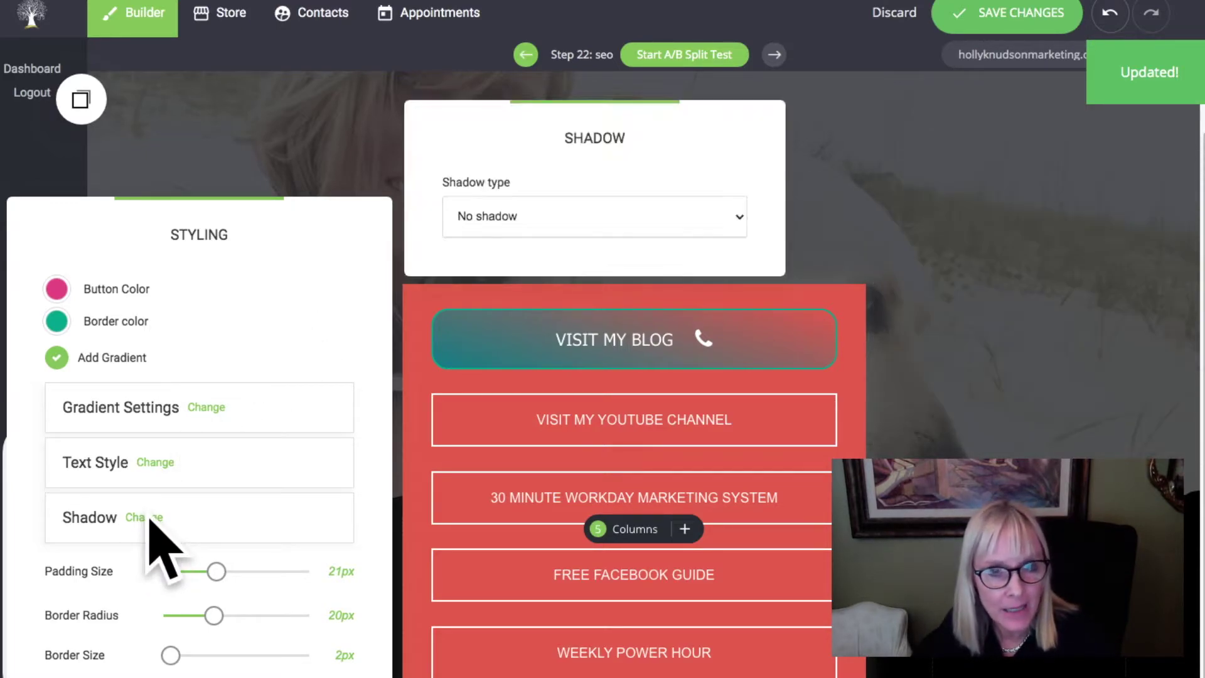
{"action": "left_click", "coordinate": [149, 518]}
{"action": "left_click", "coordinate": [152, 518]}
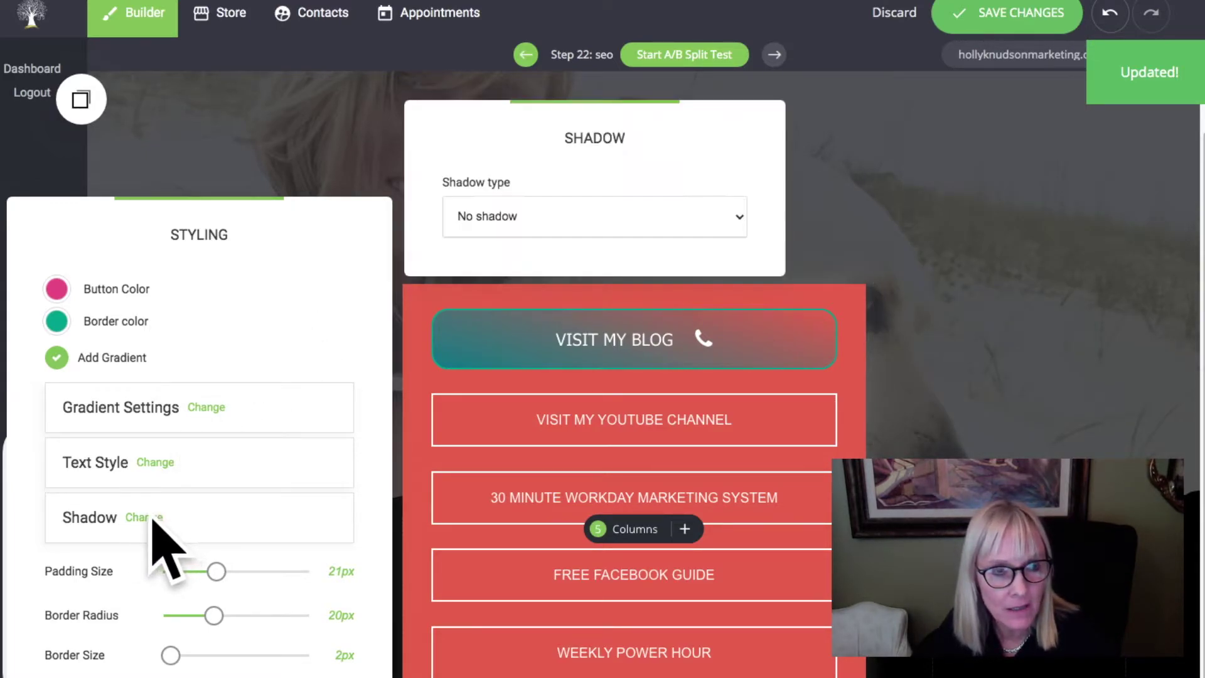
{"action": "left_click", "coordinate": [148, 517]}
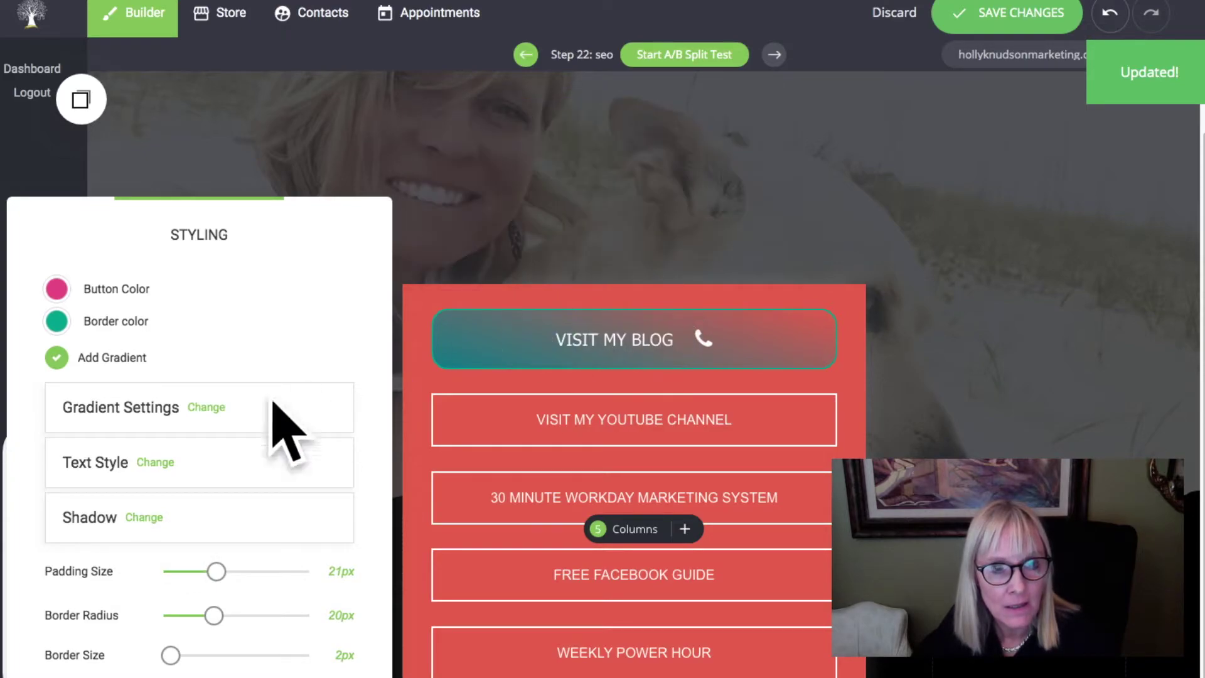
{"action": "left_click", "coordinate": [155, 518]}
{"action": "left_click", "coordinate": [739, 214]}
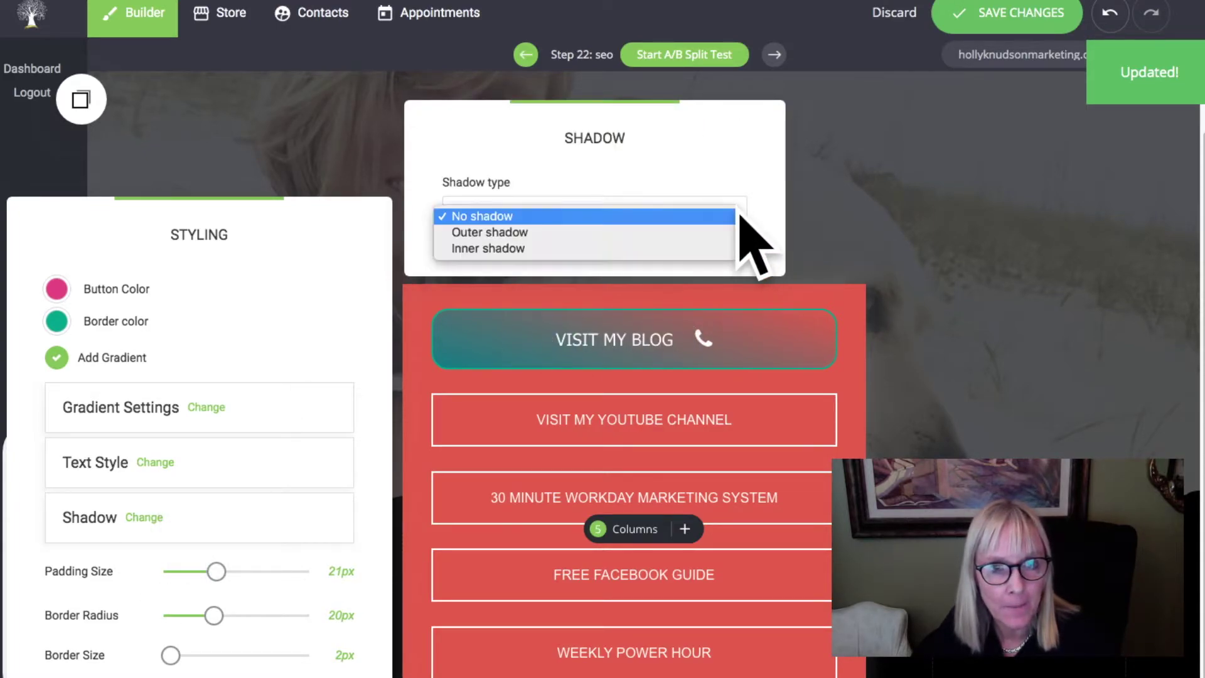
{"action": "left_click", "coordinate": [721, 232]}
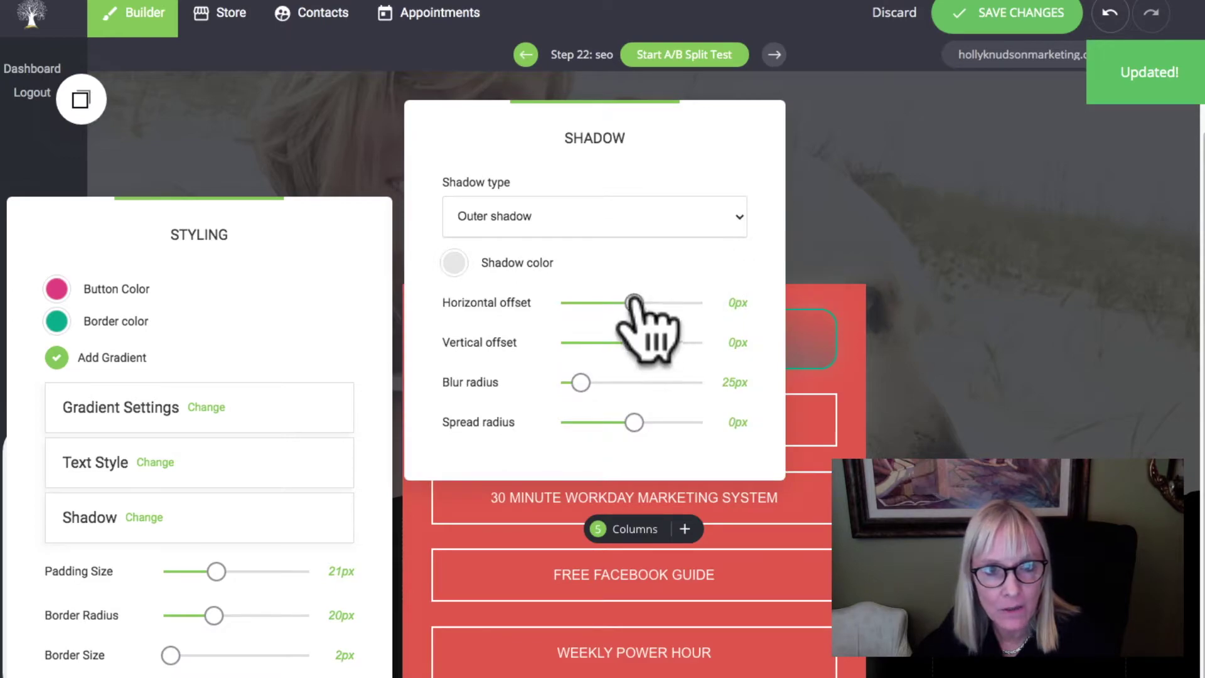
Set the VISIT MY BLOG button's outer shadow to a 28px horizontal offset, 20px vertical offset and red color #E63216.
{"action": "left_click_drag", "start_coordinate": [690, 141], "coordinate": [1147, 189]}
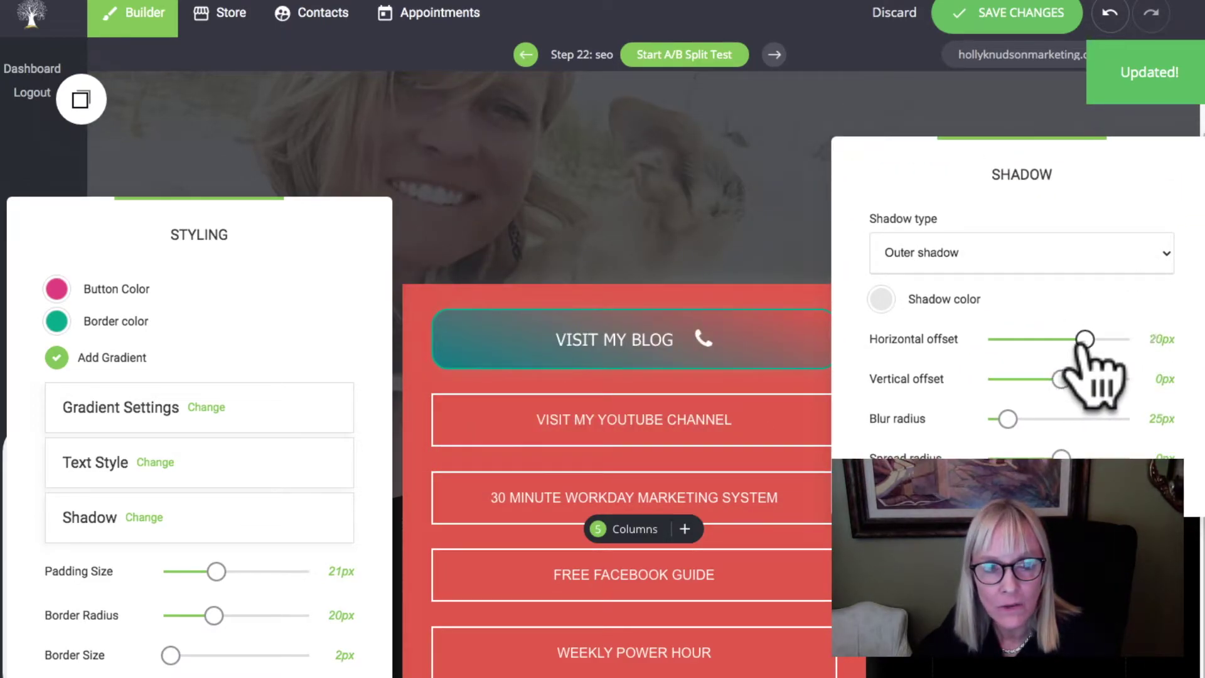
{"action": "left_click_drag", "start_coordinate": [1103, 340], "coordinate": [1094, 340]}
{"action": "left_click_drag", "start_coordinate": [1061, 378], "coordinate": [1083, 378]}
{"action": "left_click", "coordinate": [880, 302]}
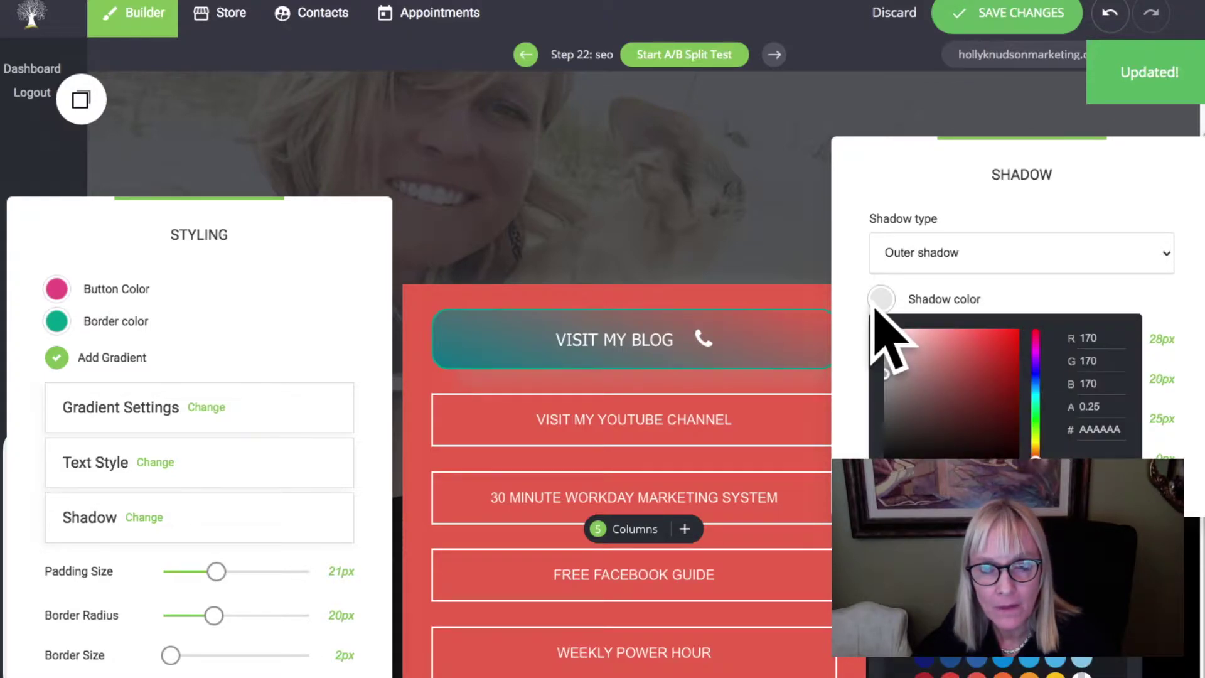
{"action": "left_click", "coordinate": [1006, 342]}
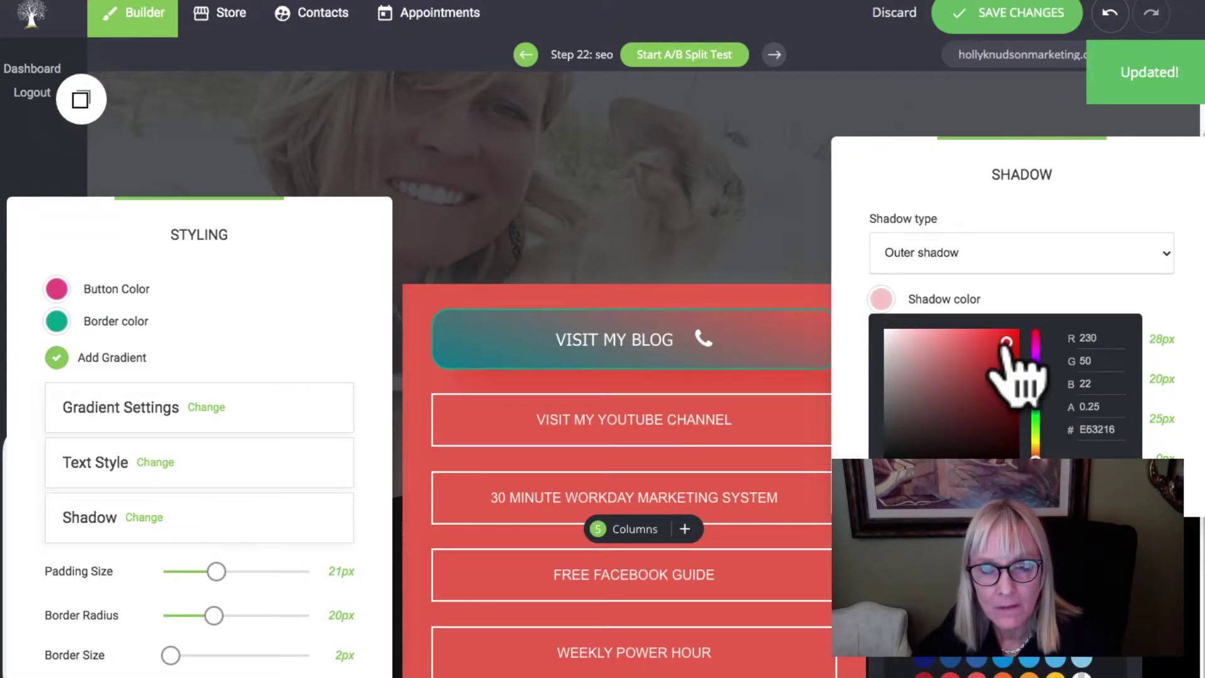
{"action": "left_click", "coordinate": [1023, 288]}
Set the shadow's horizontal offset to -23px and its color to teal #028090 with increased opacity.
{"action": "left_click_drag", "start_coordinate": [1093, 339], "coordinate": [1035, 339]}
{"action": "left_click", "coordinate": [882, 299]}
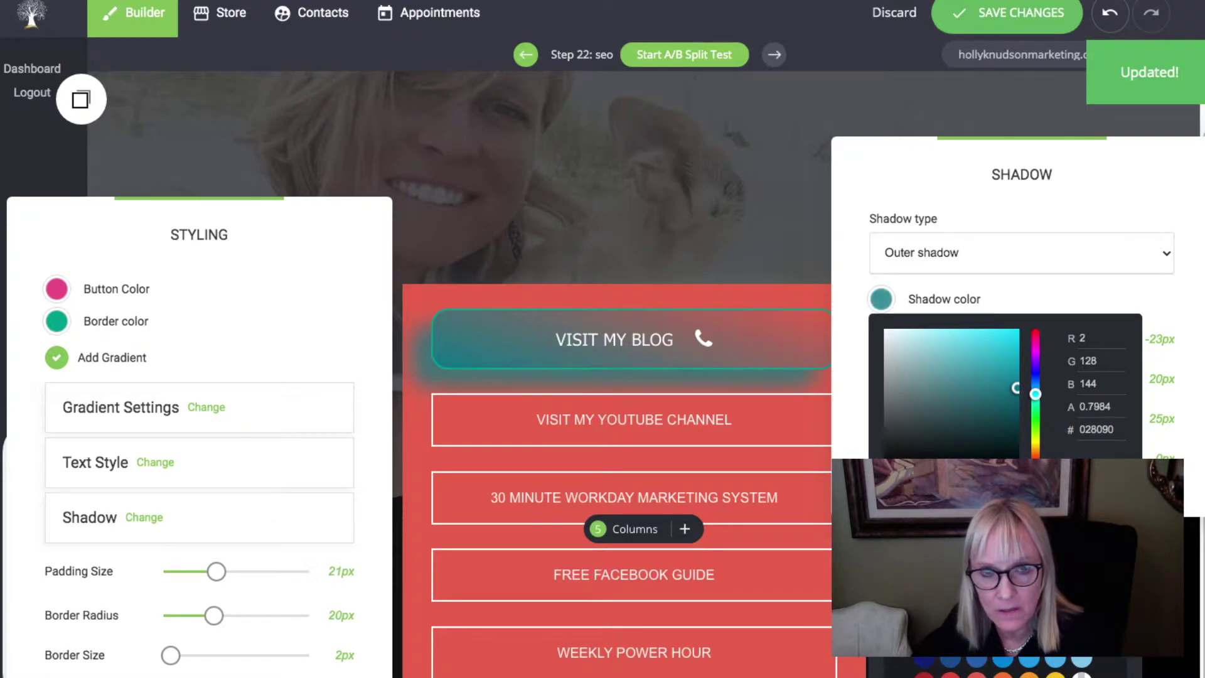
{"action": "left_click", "coordinate": [1067, 282]}
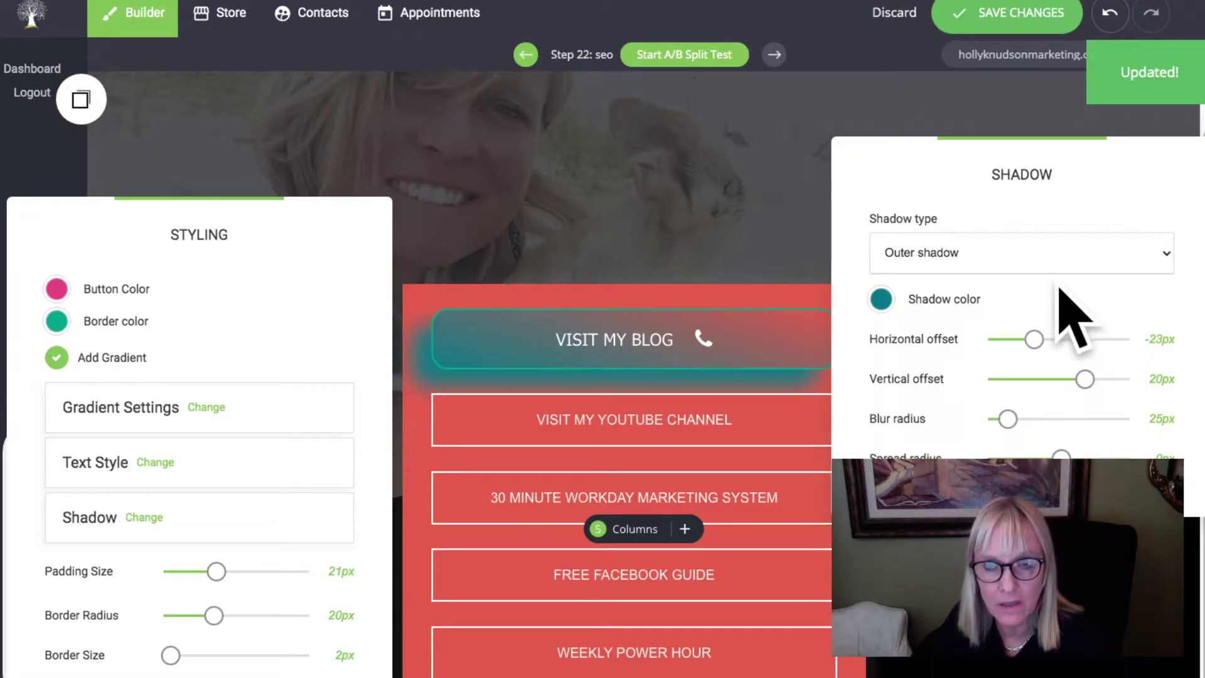
Change the shadow to Inner shadow with horizontal offset 15px, vertical offset -11px, blur radius 36px and spread radius 7px.
{"action": "left_click_drag", "start_coordinate": [1032, 338], "coordinate": [1078, 339]}
{"action": "left_click_drag", "start_coordinate": [1004, 378], "coordinate": [1046, 379]}
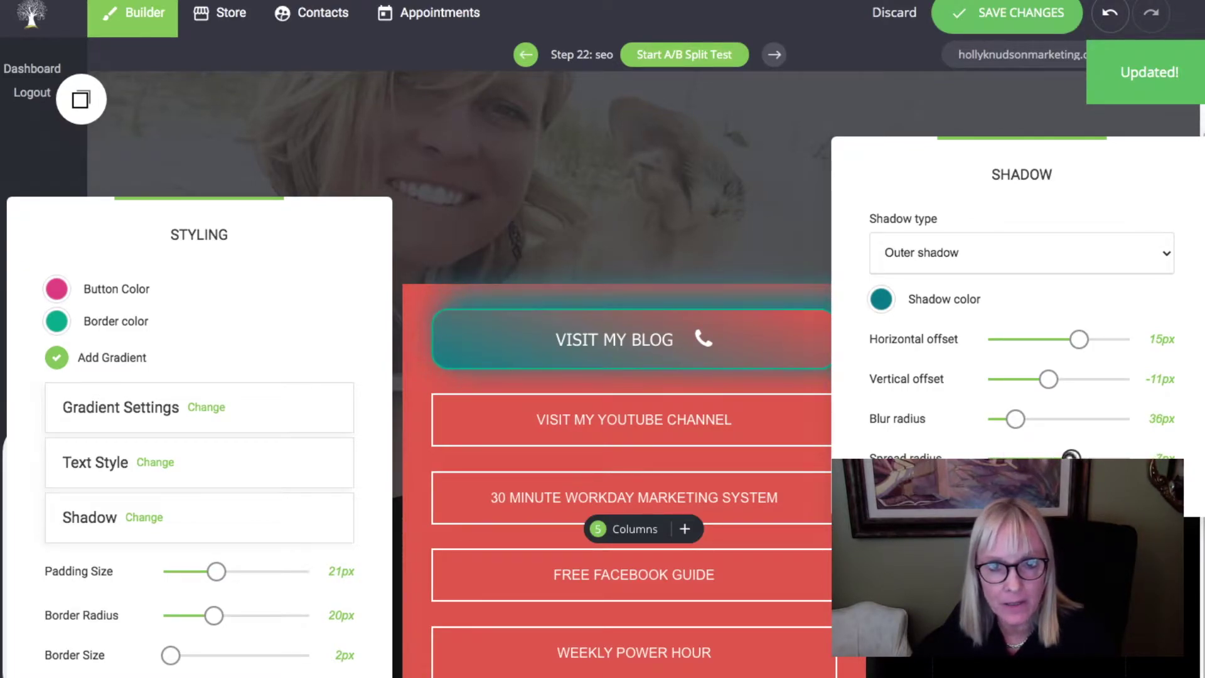
{"action": "left_click", "coordinate": [1149, 252]}
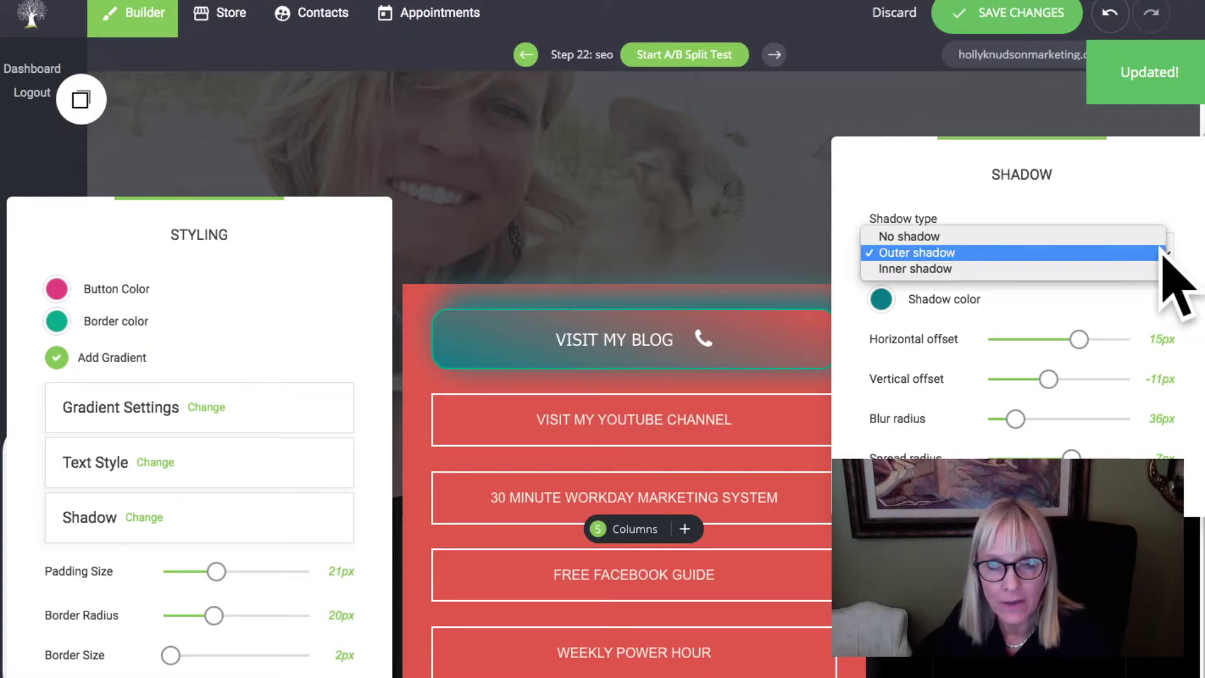
{"action": "left_click", "coordinate": [1066, 269]}
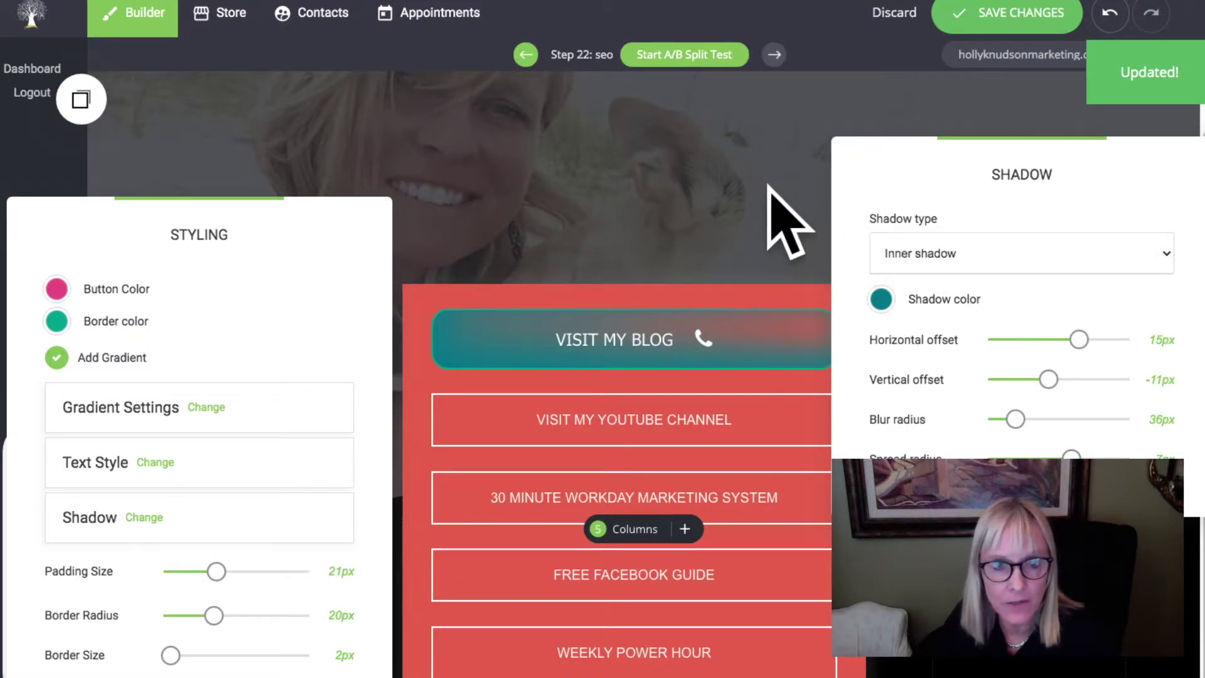
{"action": "left_click", "coordinate": [767, 191]}
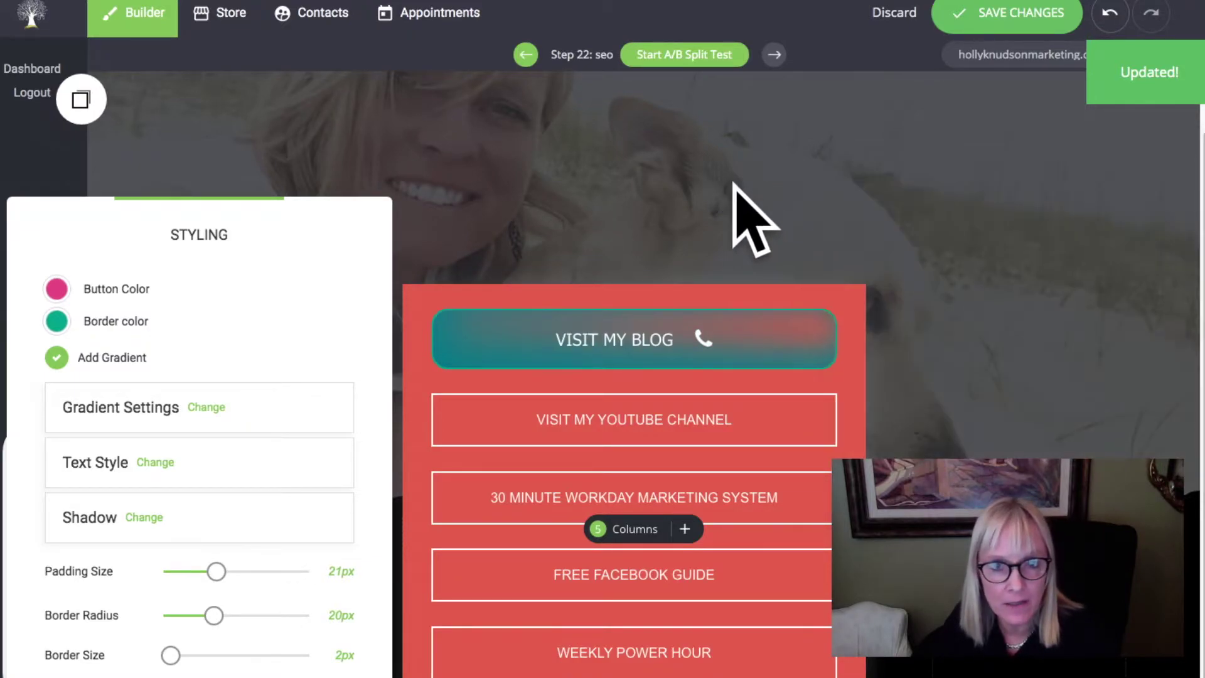
Remove the gradient from the VISIT MY BLOG button and set its border color to yellow #FAC51C.
{"action": "left_click", "coordinate": [56, 357]}
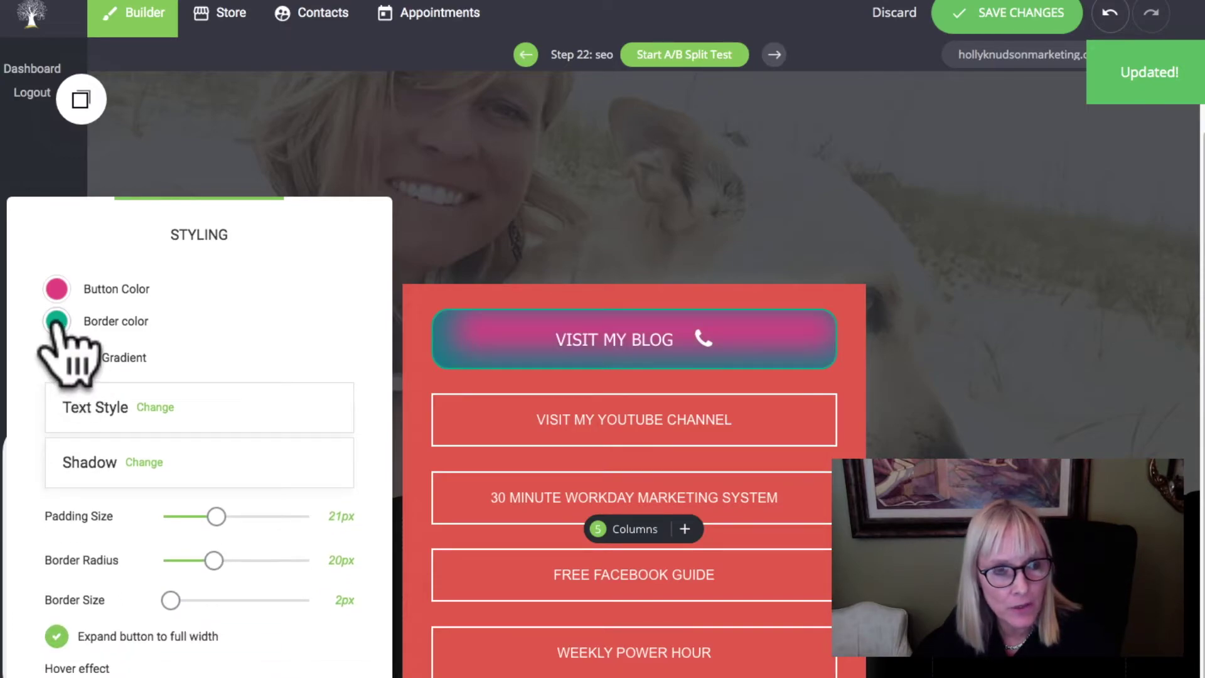
{"action": "left_click", "coordinate": [56, 320]}
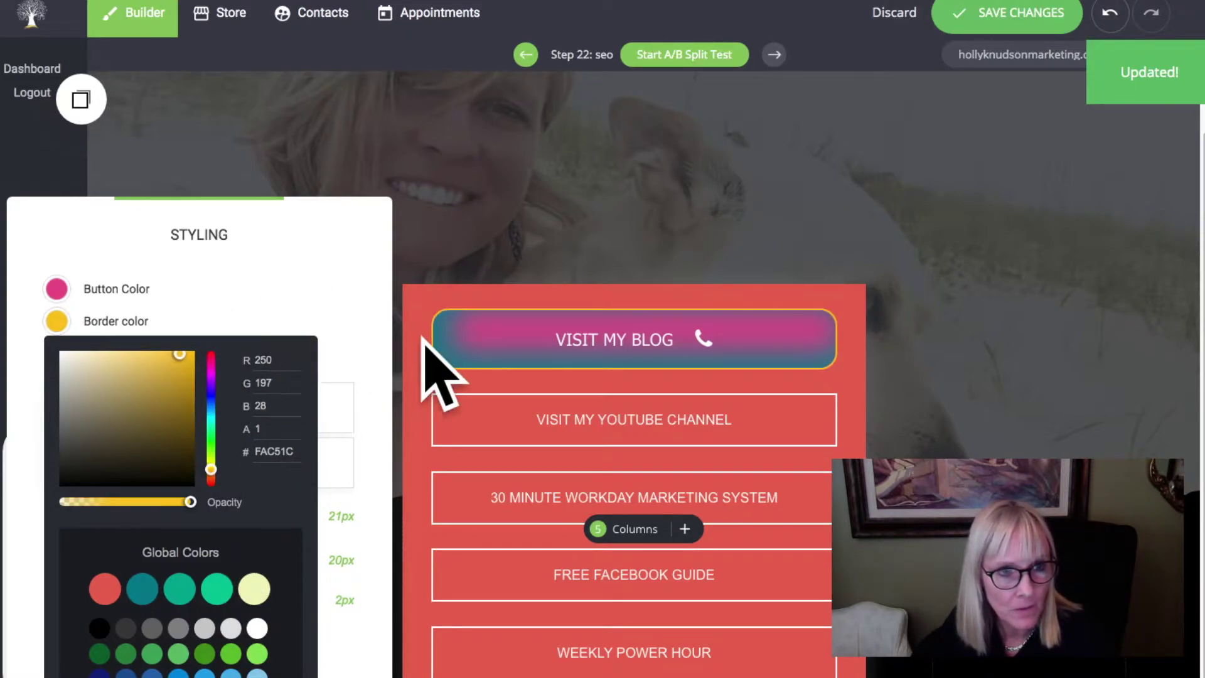
{"action": "left_click", "coordinate": [290, 283]}
{"action": "left_click", "coordinate": [56, 357]}
{"action": "left_click", "coordinate": [57, 357]}
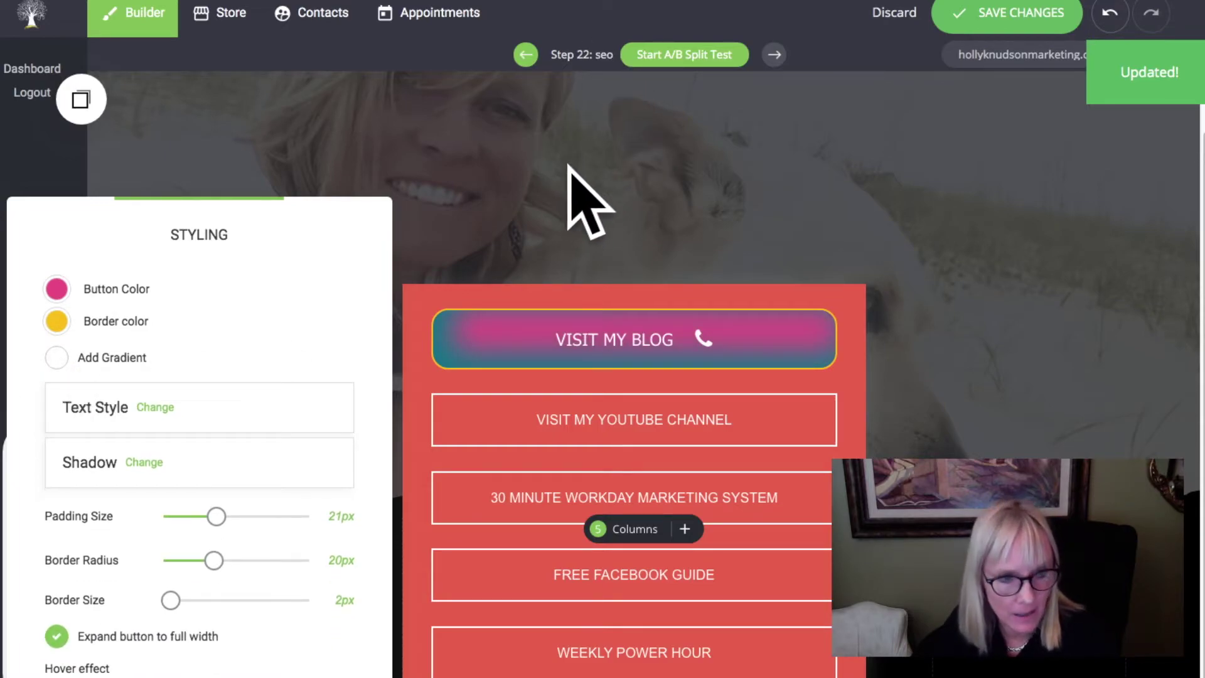
Undo the VISIT MY BLOG button's restyling and redo it.
{"action": "left_click", "coordinate": [1109, 14]}
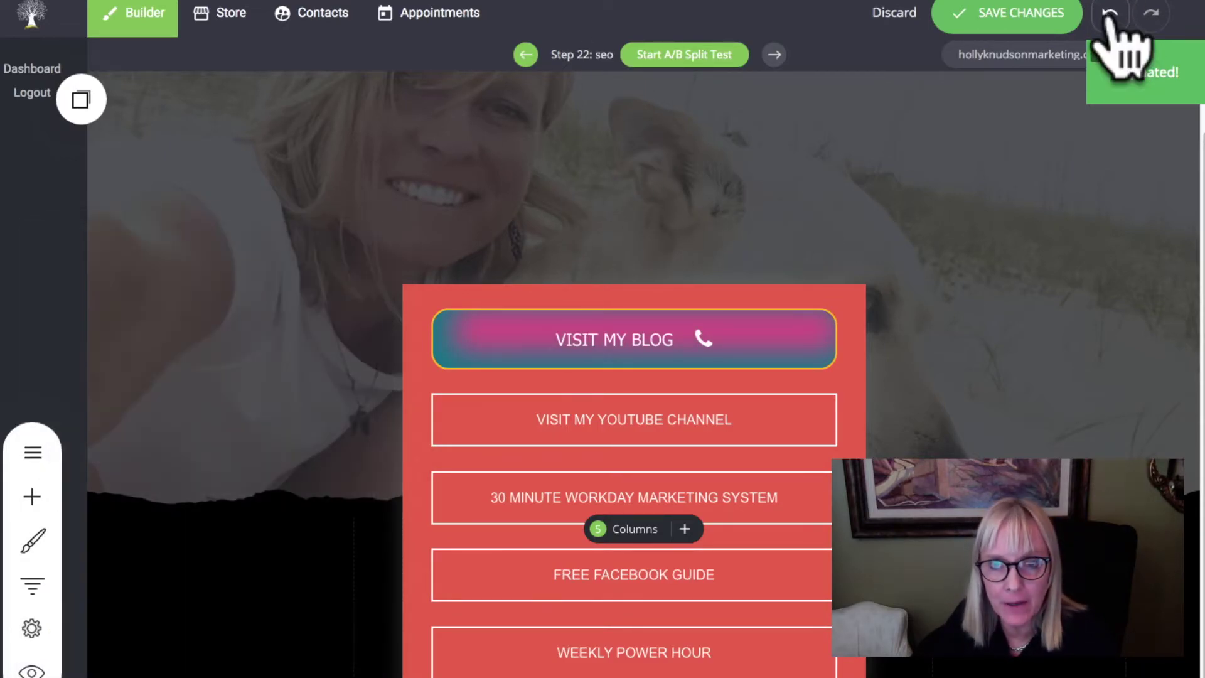
{"action": "left_click", "coordinate": [1109, 13]}
{"action": "left_click", "coordinate": [1109, 14]}
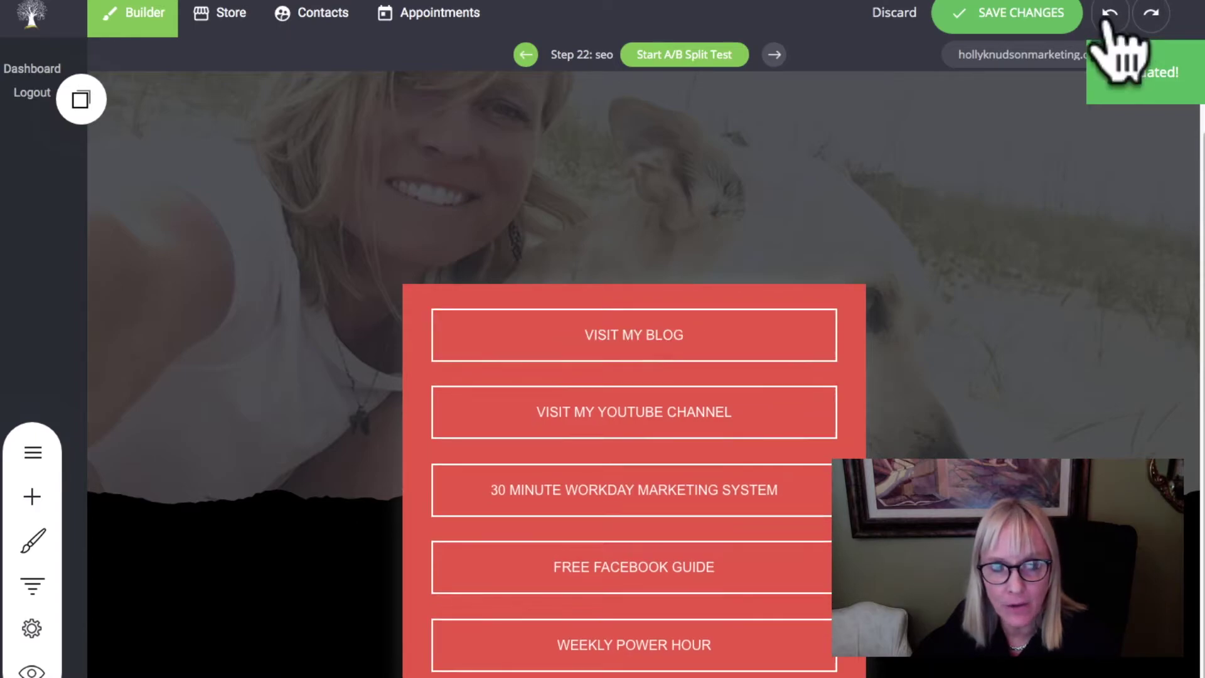
{"action": "left_click", "coordinate": [1109, 14]}
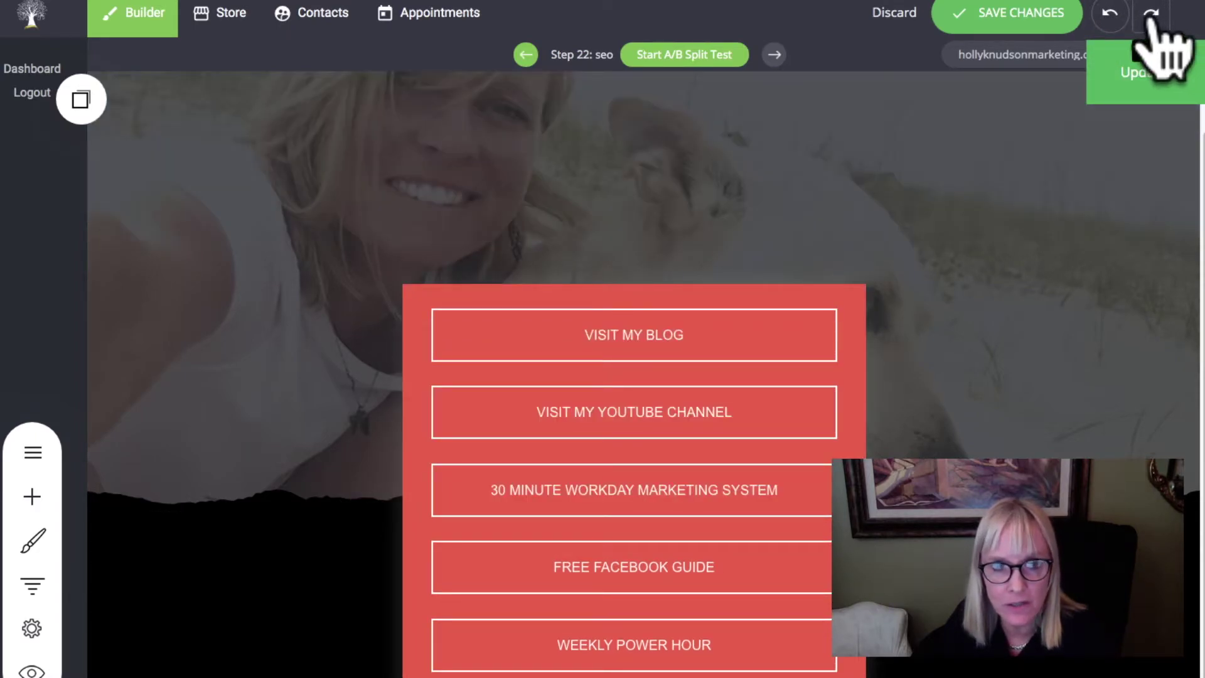
{"action": "left_click", "coordinate": [1153, 14]}
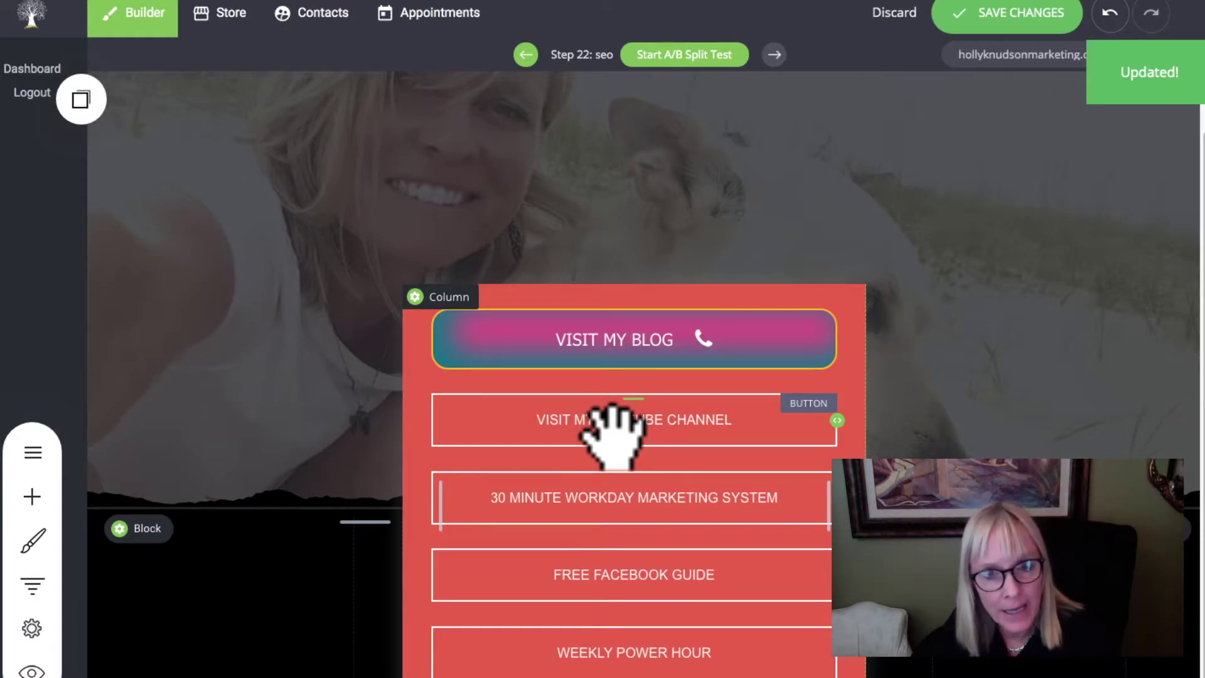
Replace the VISIT MY YOUTUBE CHANNEL button's color with the copied pink hex code.
{"action": "left_click", "coordinate": [565, 346]}
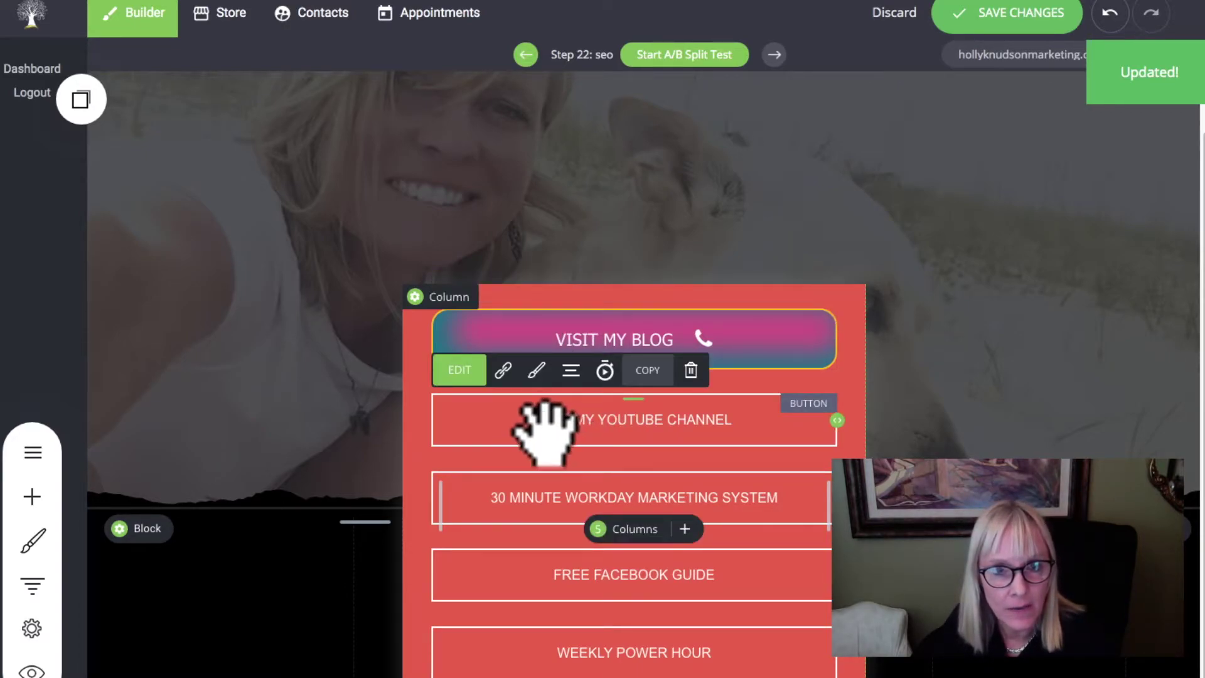
{"action": "left_click", "coordinate": [534, 371]}
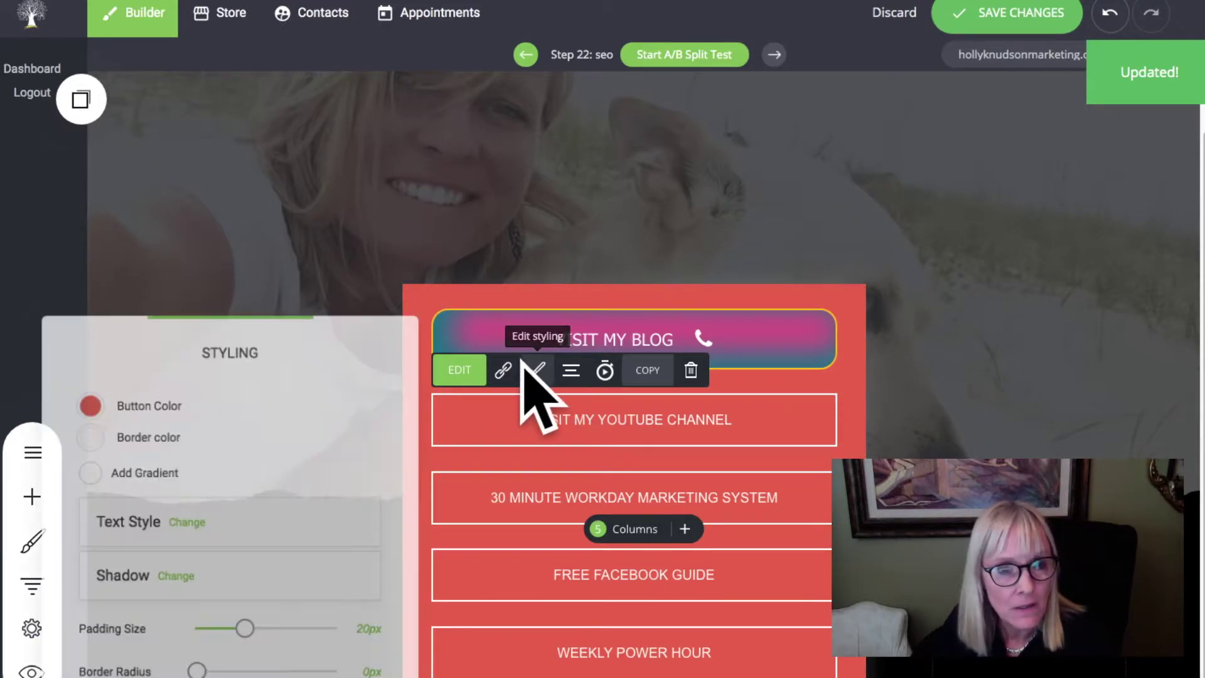
{"action": "left_click", "coordinate": [86, 400]}
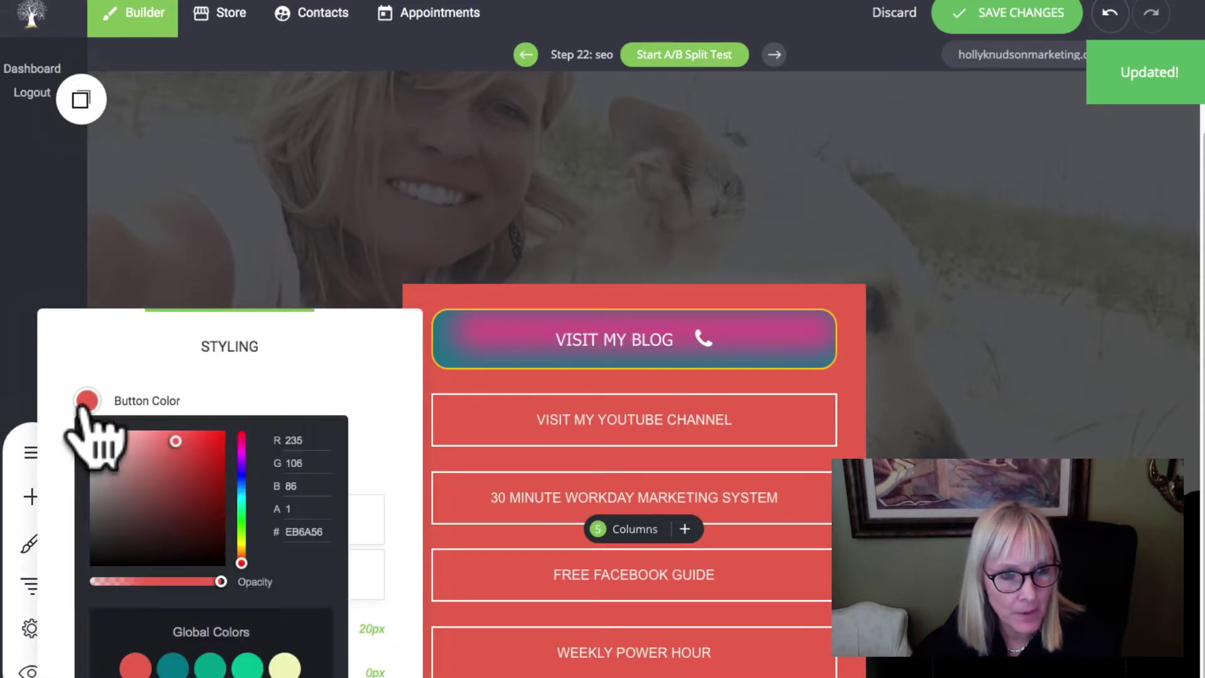
{"action": "double_click", "coordinate": [311, 532]}
{"action": "key", "text": "BackSpace"}
{"action": "right_click", "coordinate": [315, 531]}
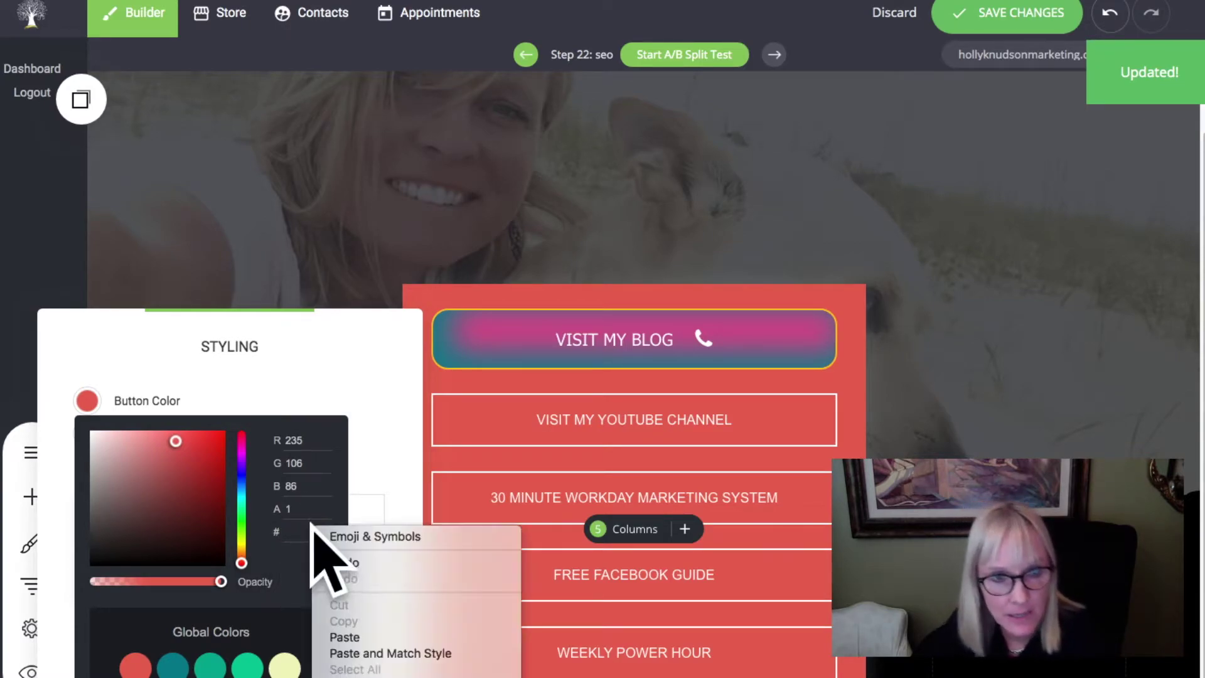
{"action": "left_click", "coordinate": [376, 636]}
{"action": "left_click", "coordinate": [955, 444]}
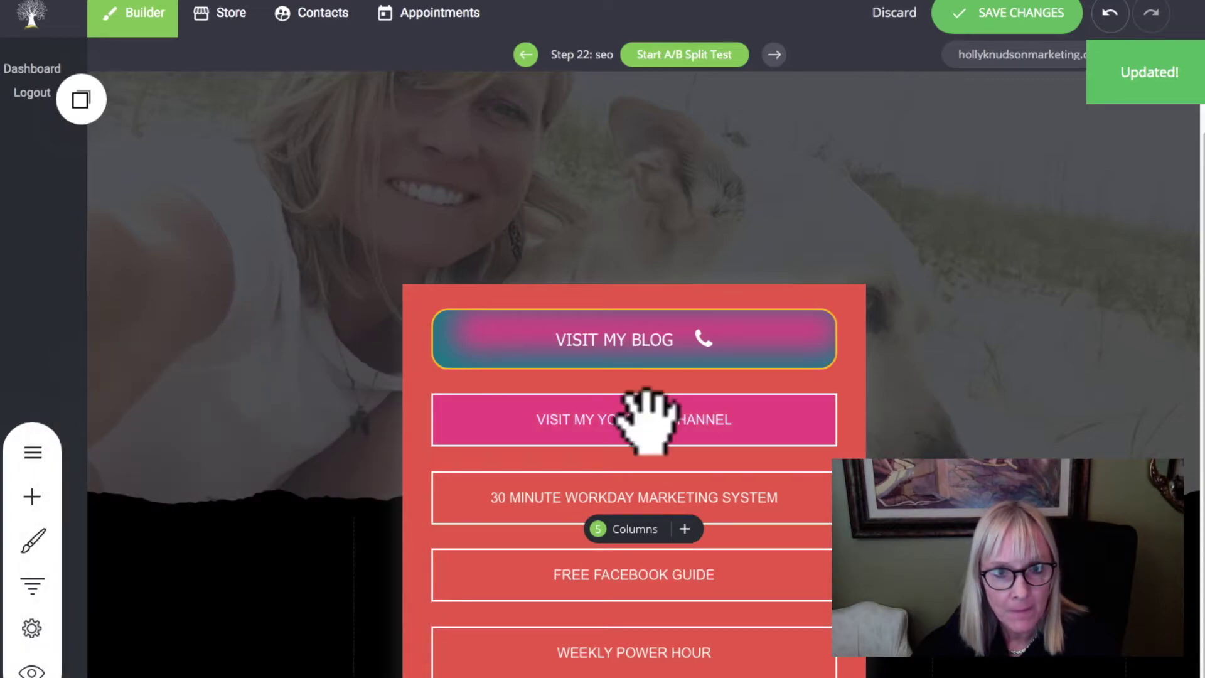
Set the 30 MINUTE WORKDAY MARKETING SYSTEM button's color to the copied pink #EB568E.
{"action": "left_click", "coordinate": [607, 345]}
{"action": "left_click", "coordinate": [552, 500]}
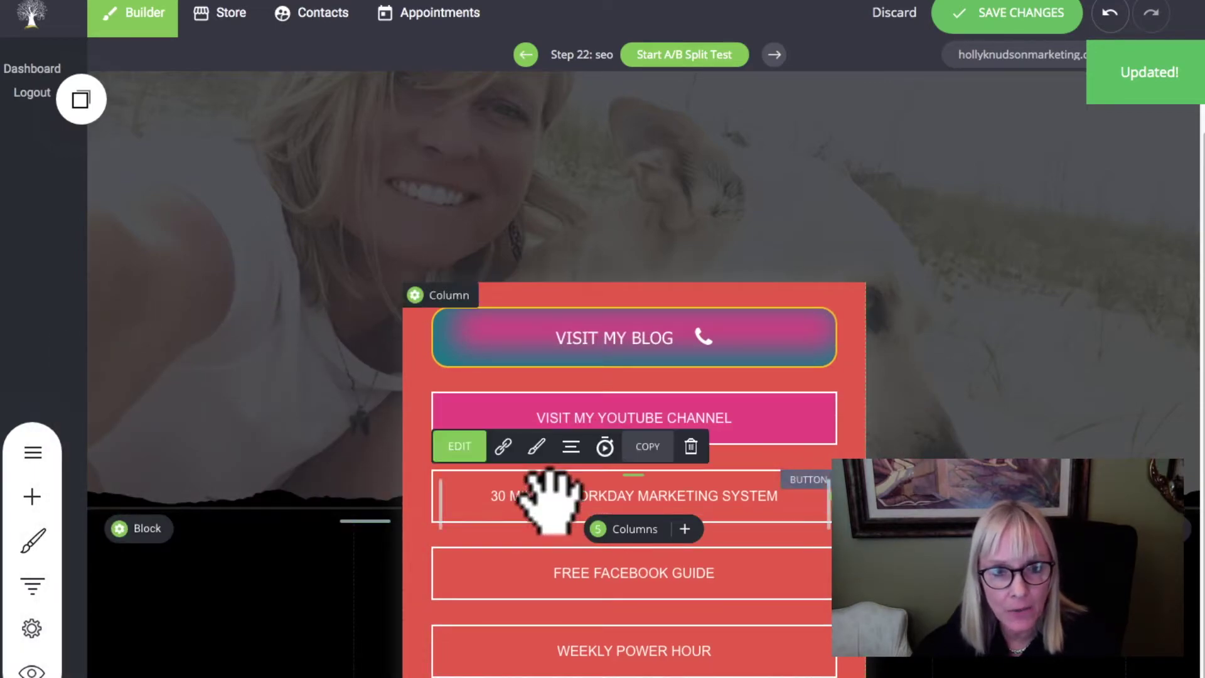
{"action": "left_click", "coordinate": [536, 447]}
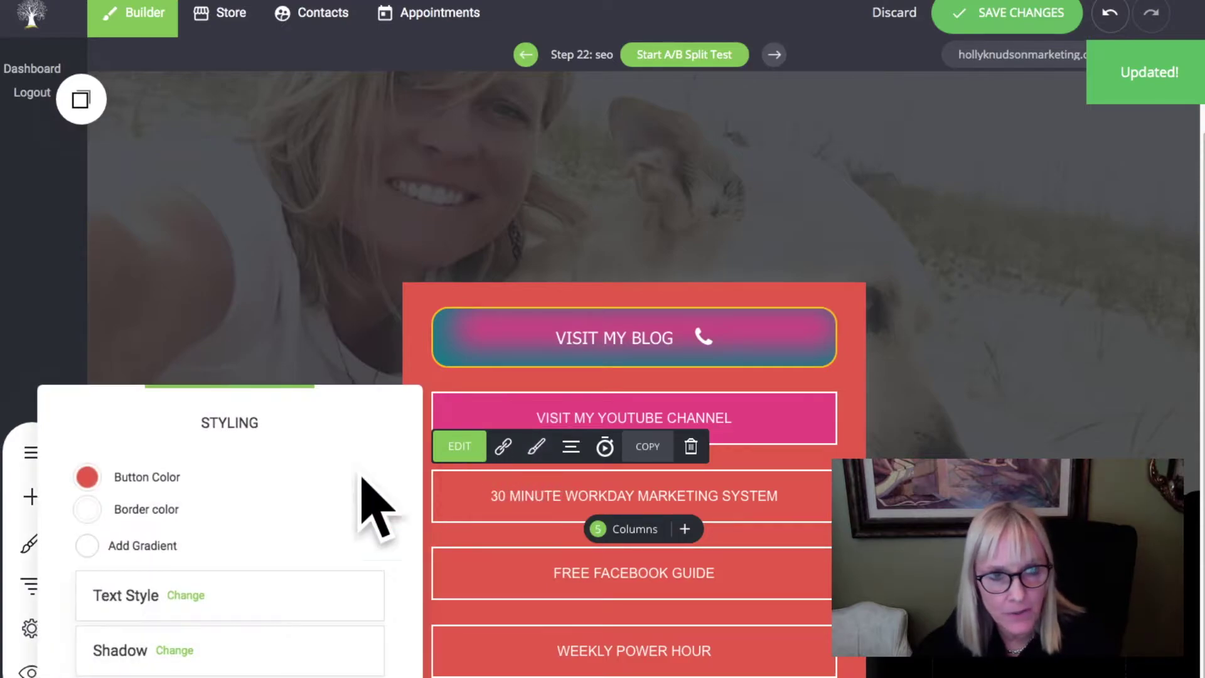
{"action": "left_click", "coordinate": [87, 483]}
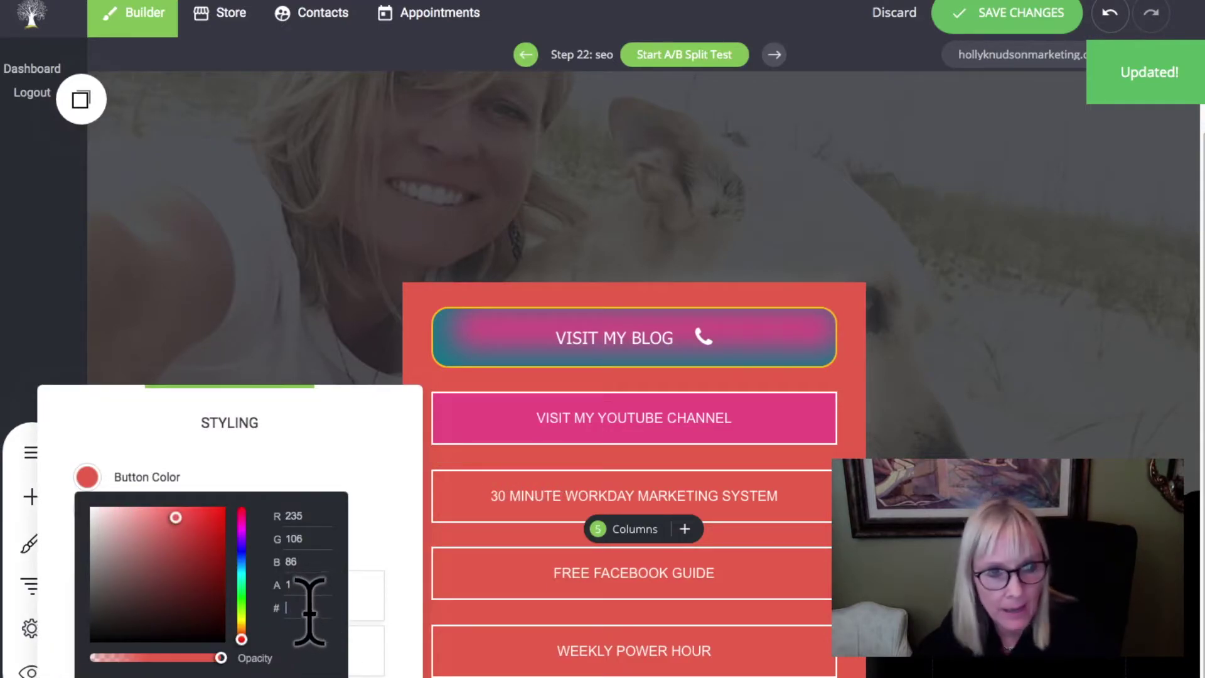
{"action": "right_click", "coordinate": [304, 607]}
{"action": "left_click", "coordinate": [409, 676]}
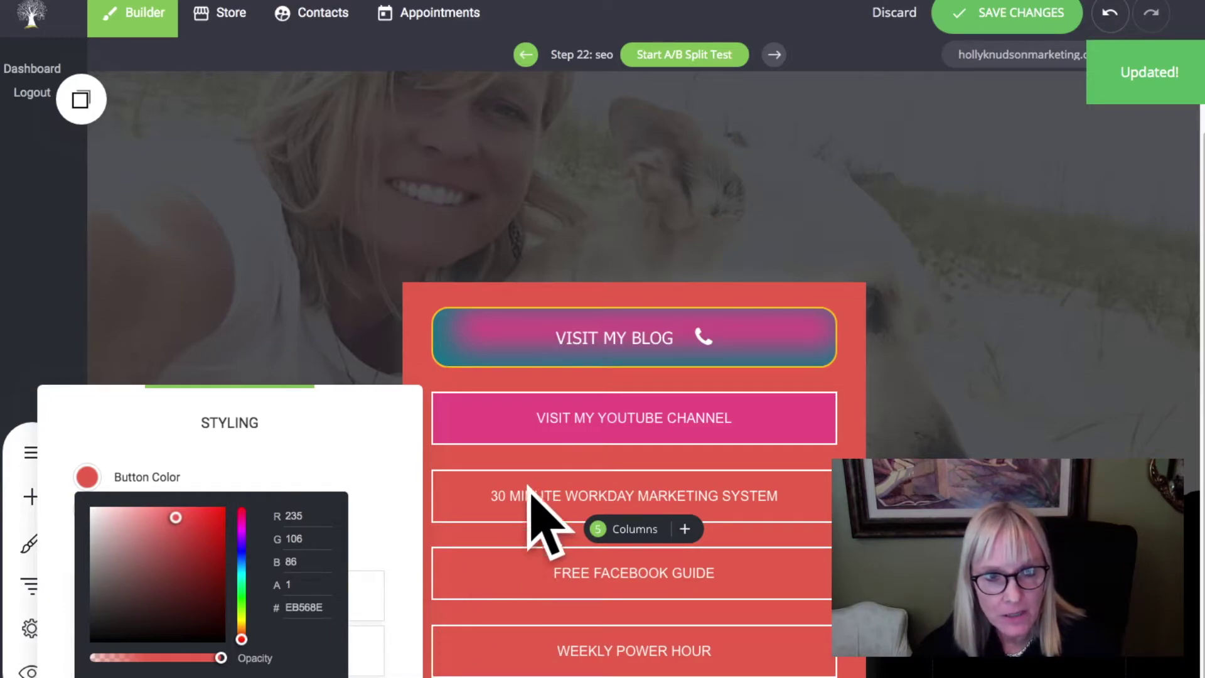
{"action": "left_click", "coordinate": [551, 491]}
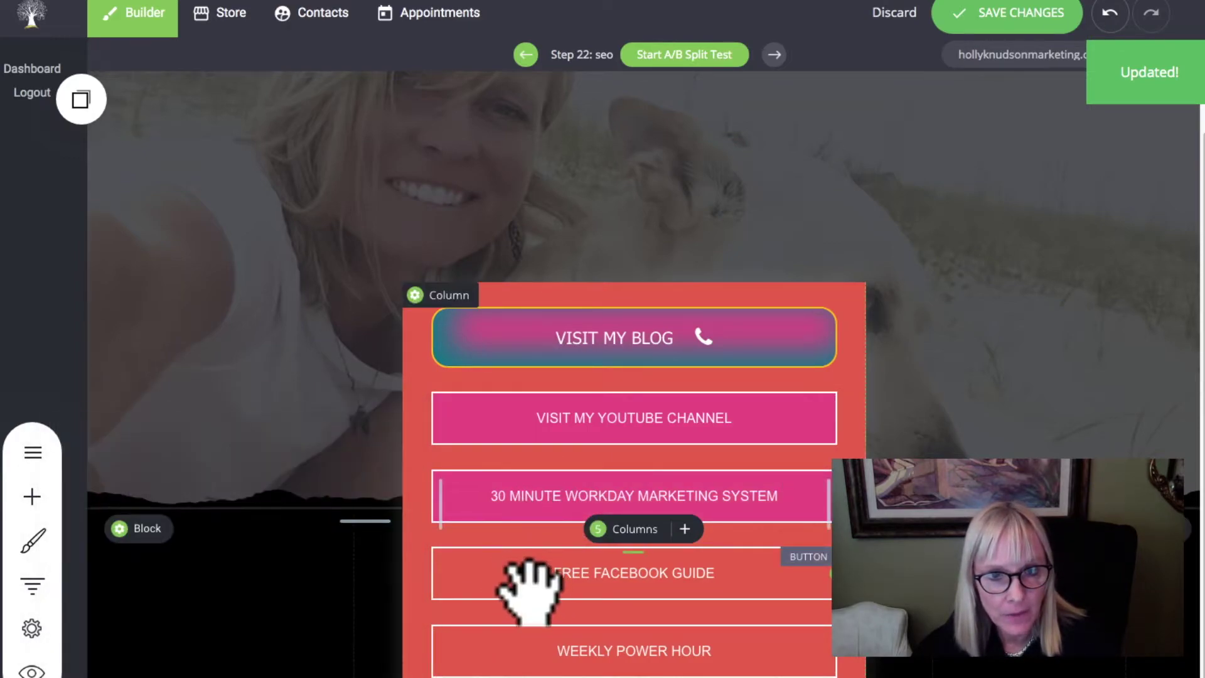
Set the FREE FACEBOOK GUIDE button's color to the copied pink #EB568E, moving the styling window to expose the hex value.
{"action": "left_click", "coordinate": [530, 590]}
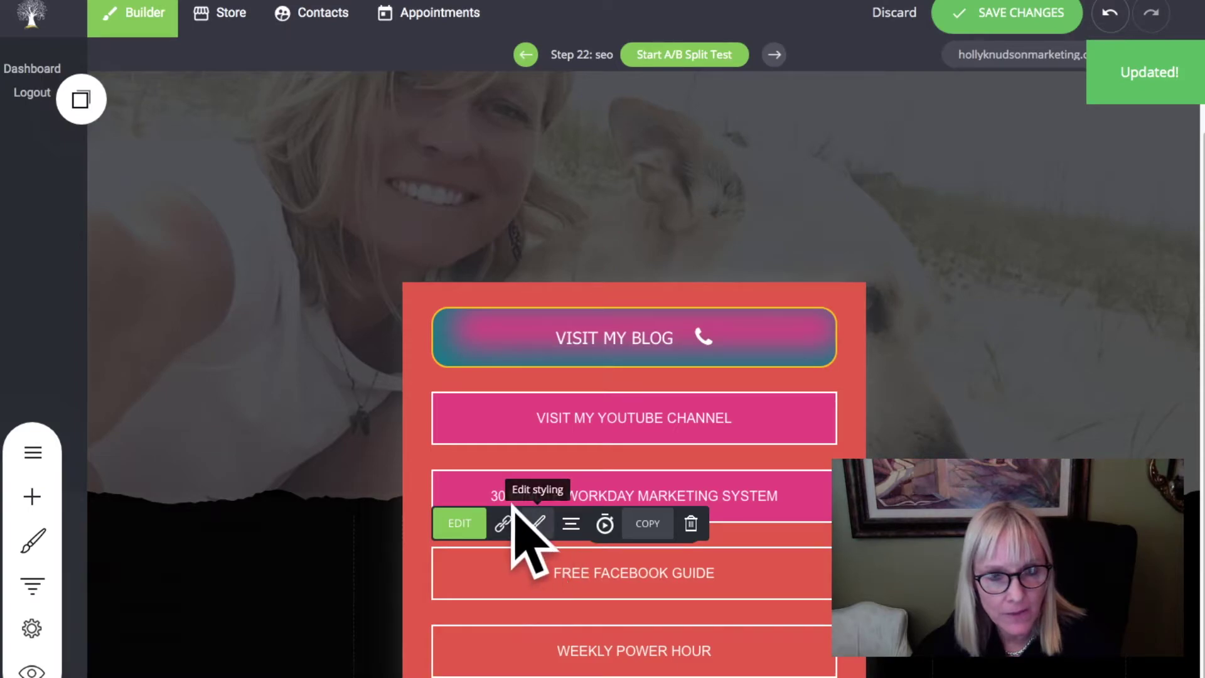
{"action": "left_click", "coordinate": [526, 519]}
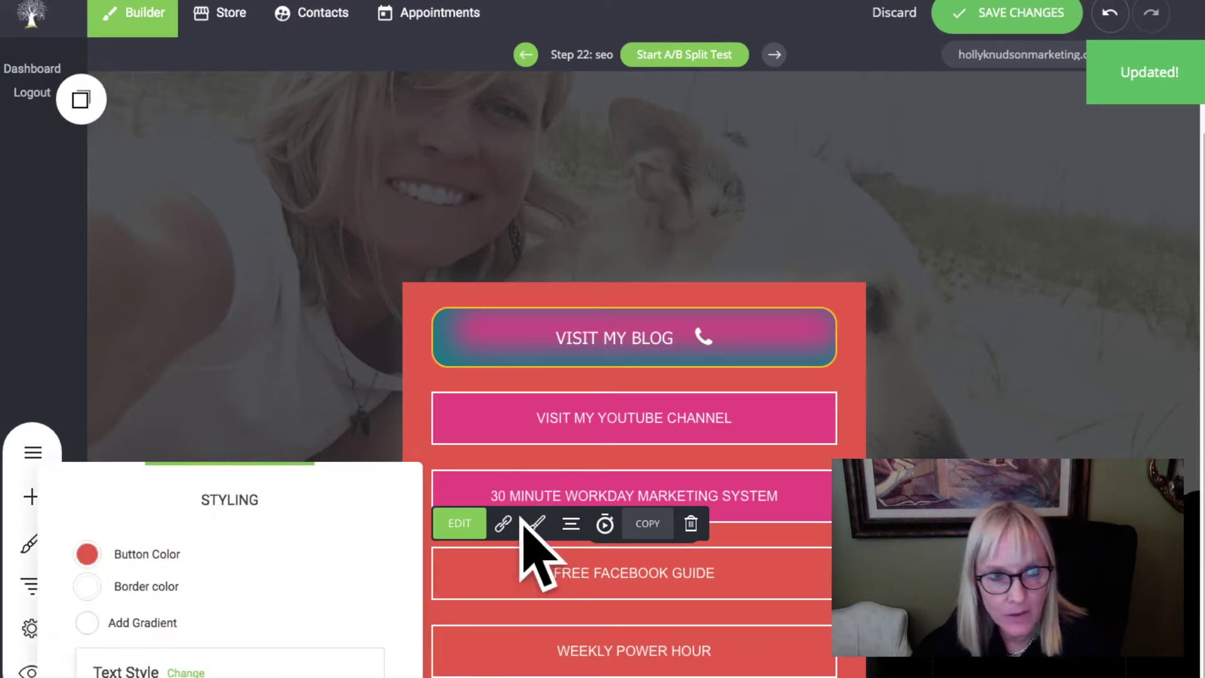
{"action": "left_click", "coordinate": [87, 554]}
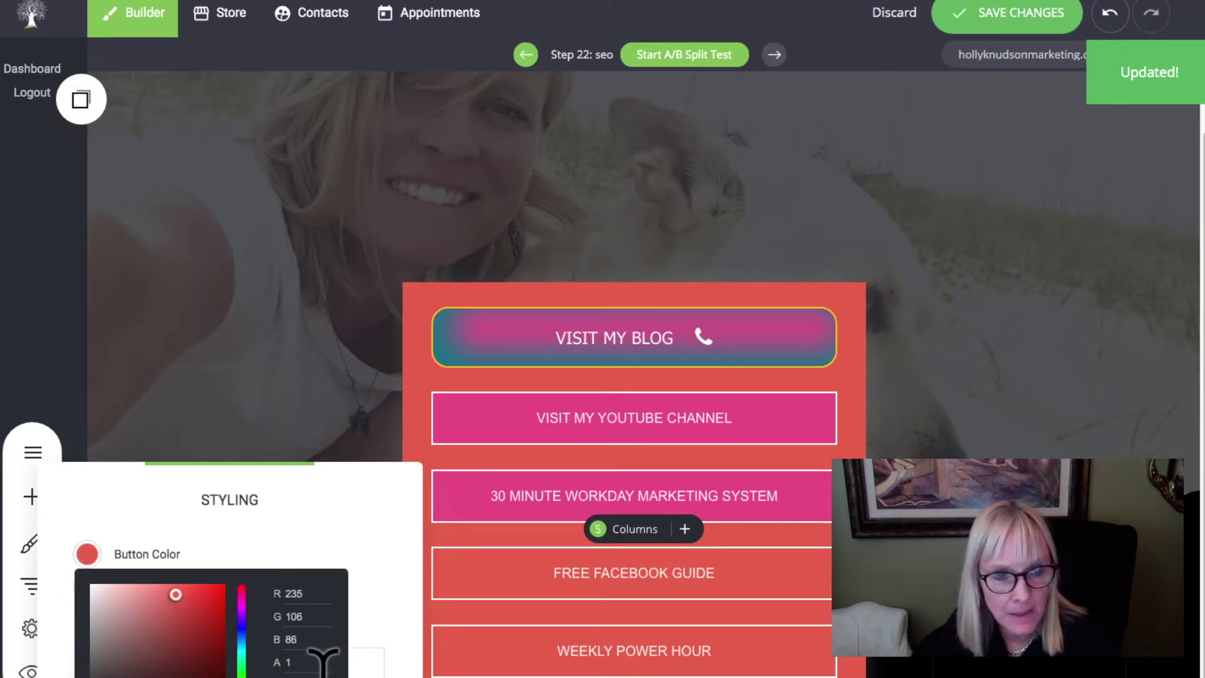
{"action": "left_click_drag", "start_coordinate": [336, 517], "coordinate": [318, 209]}
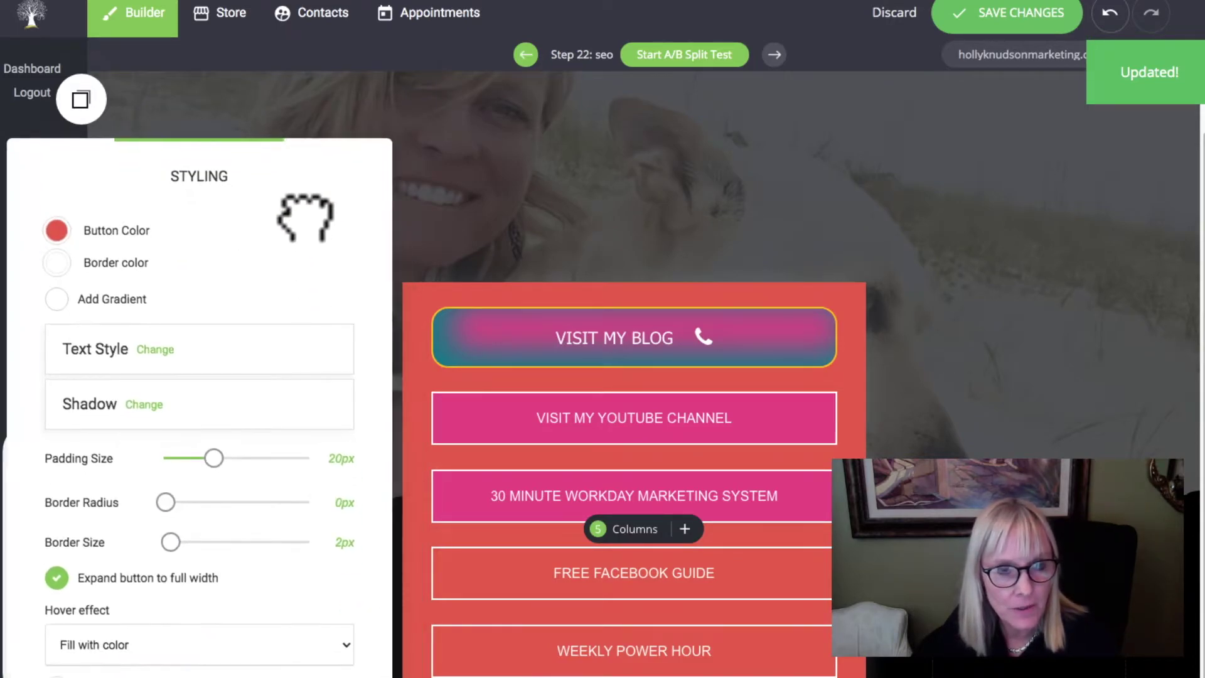
{"action": "left_click", "coordinate": [56, 228]}
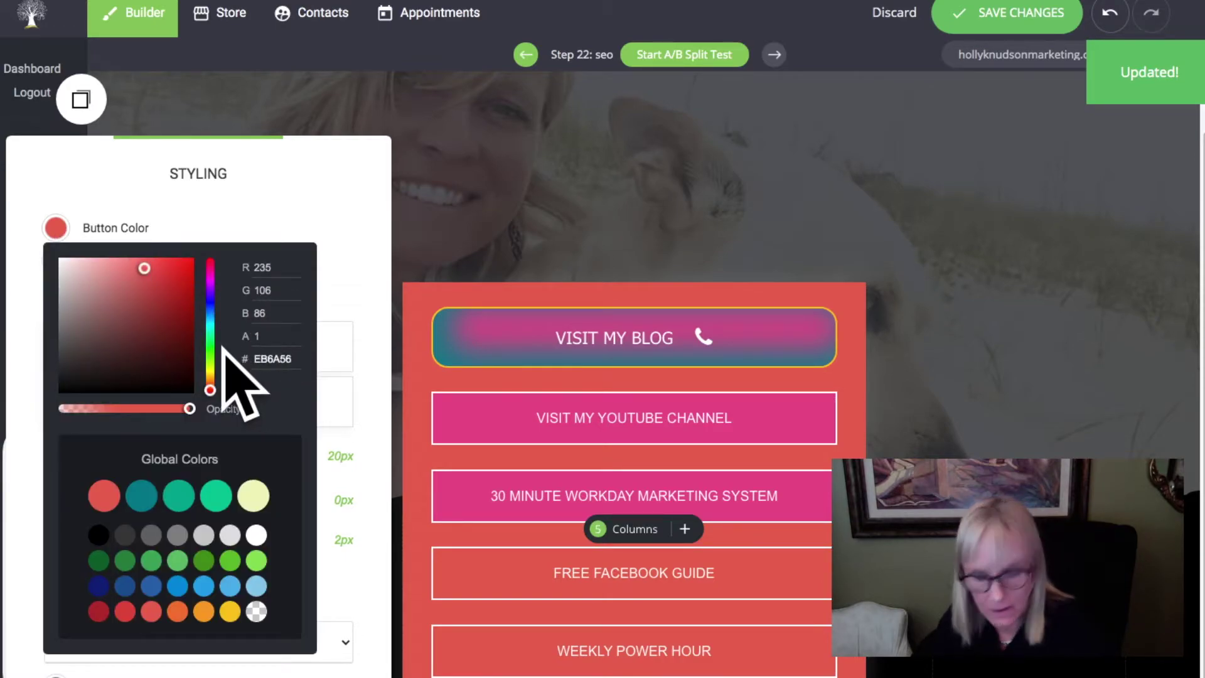
{"action": "right_click", "coordinate": [271, 360]}
{"action": "left_click", "coordinate": [327, 465]}
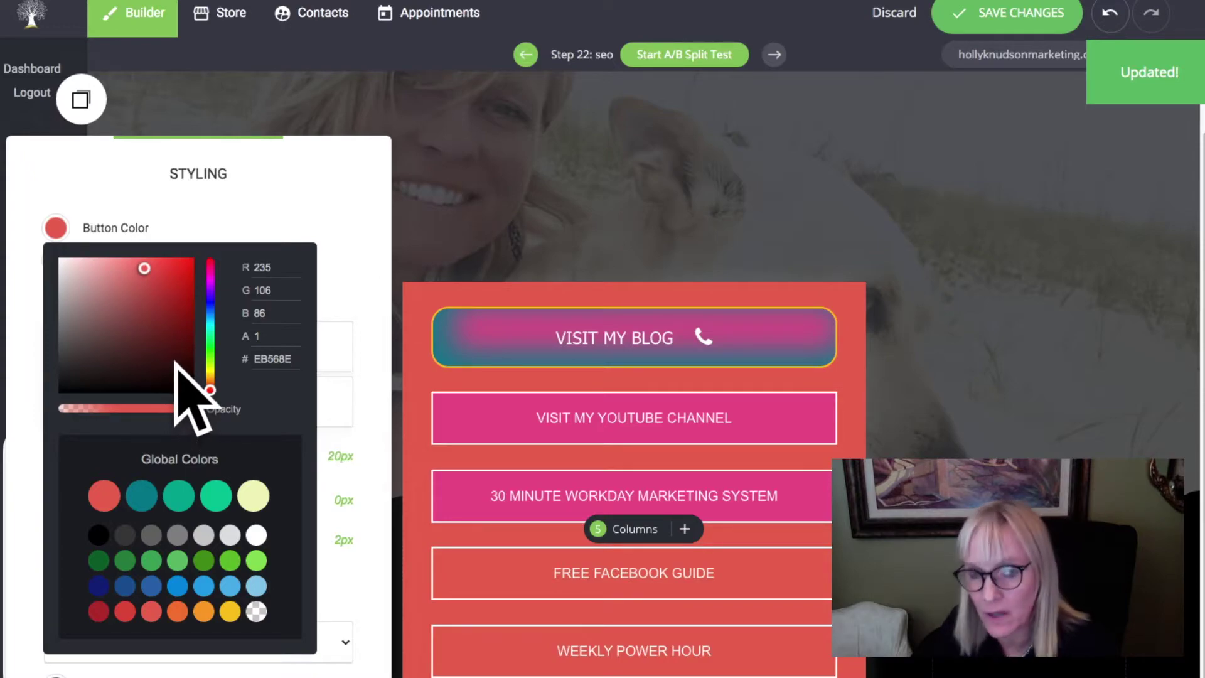
{"action": "left_click", "coordinate": [389, 618]}
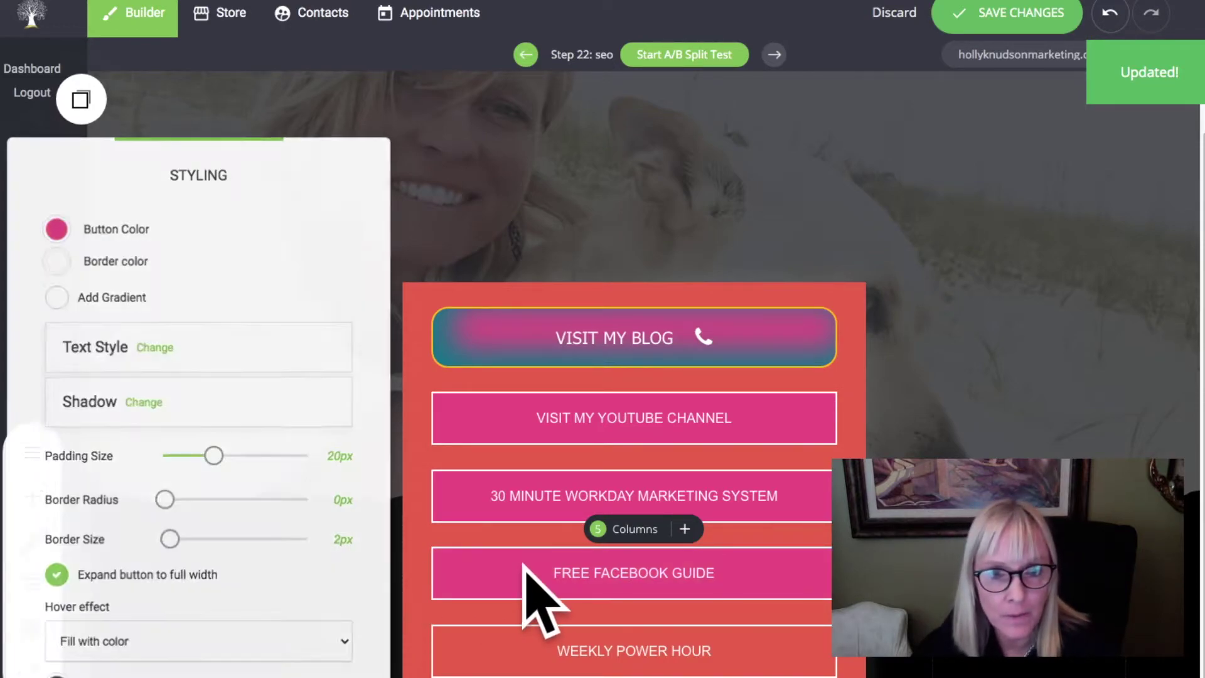
Set the WEEKLY POWER HOUR button's color to the copied pink #EB568E and its border radius to 7px.
{"action": "left_click", "coordinate": [546, 606]}
{"action": "left_click", "coordinate": [572, 639]}
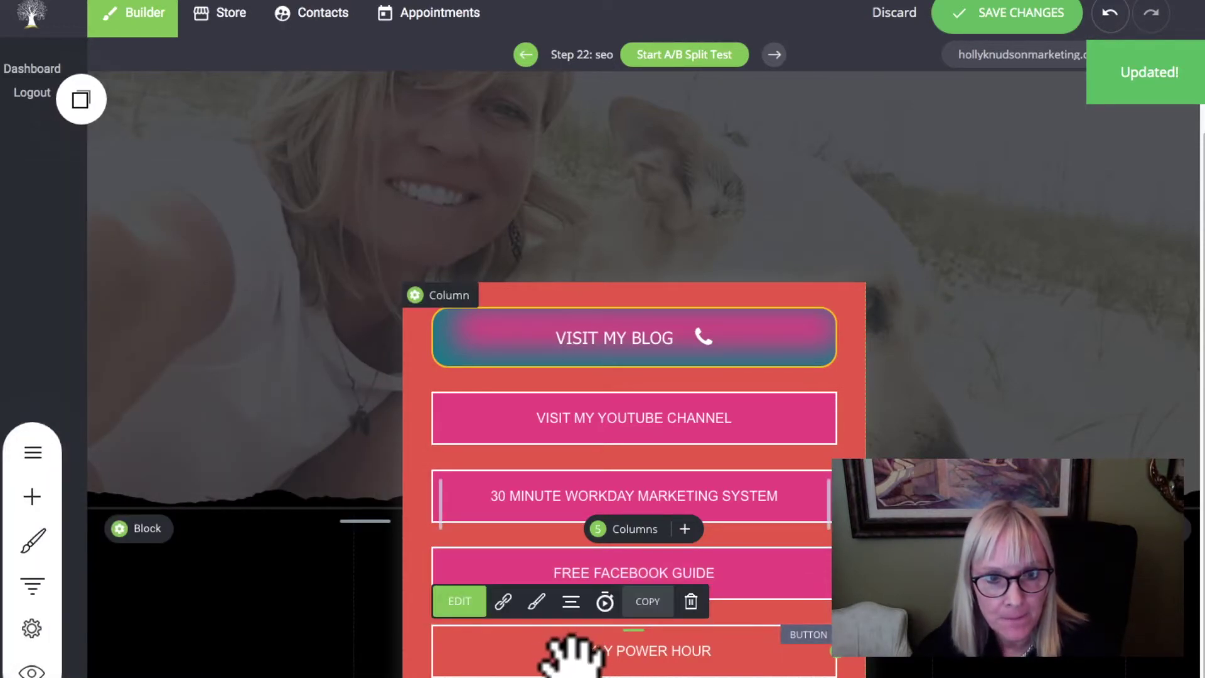
{"action": "left_click", "coordinate": [537, 601]}
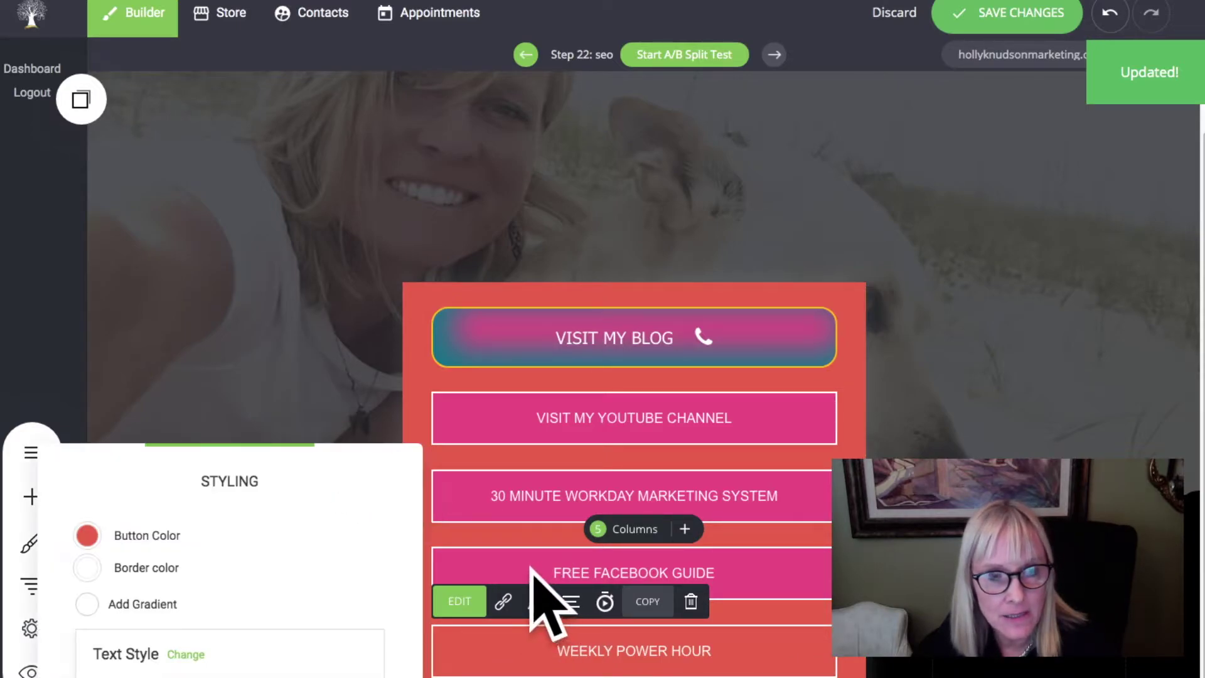
{"action": "left_click", "coordinate": [86, 535]}
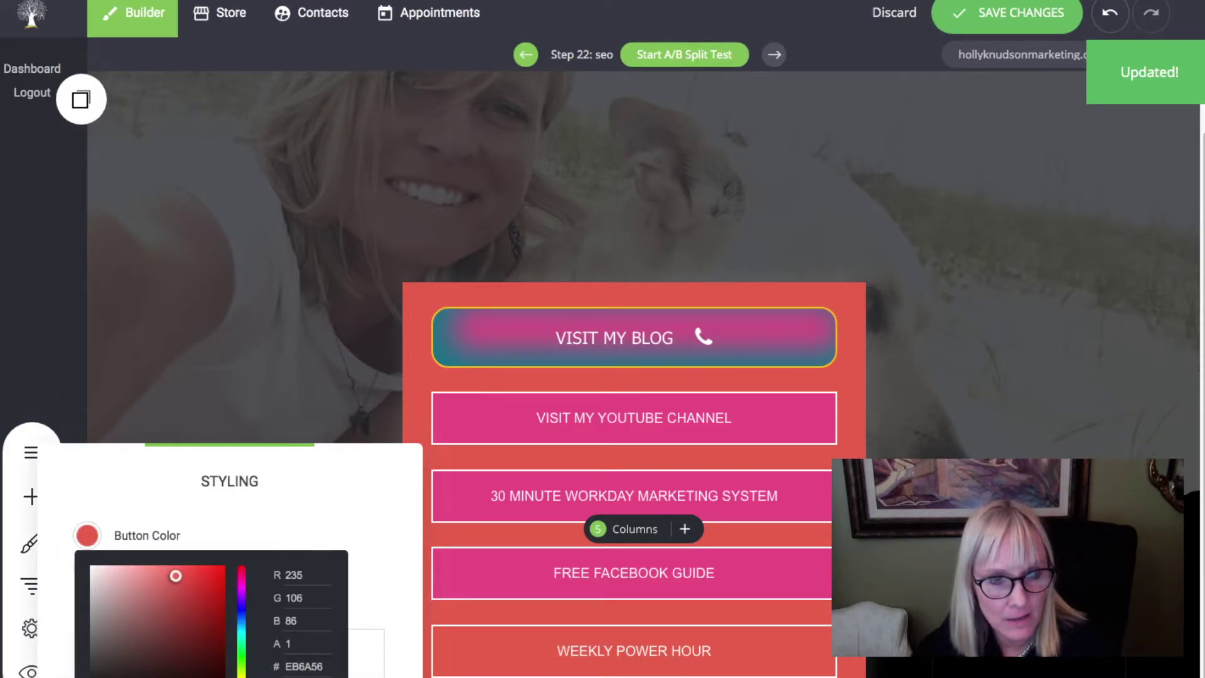
{"action": "right_click", "coordinate": [304, 664]}
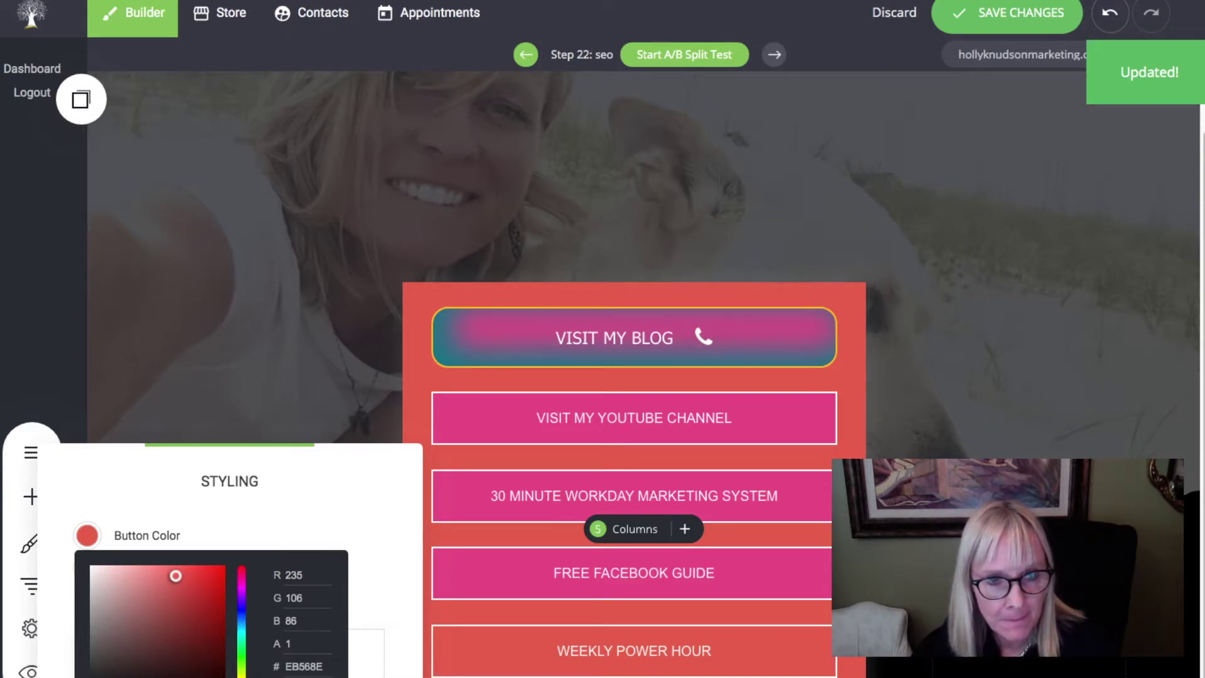
{"action": "left_click", "coordinate": [336, 511]}
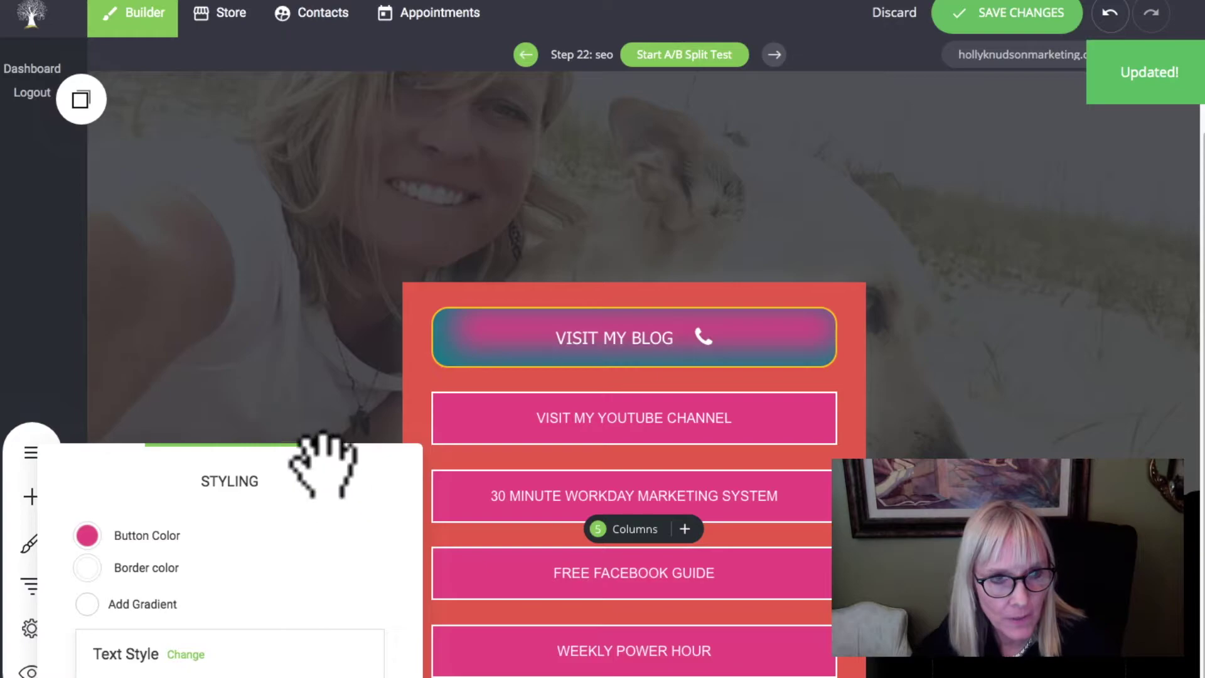
{"action": "left_click_drag", "start_coordinate": [309, 465], "coordinate": [259, 191]}
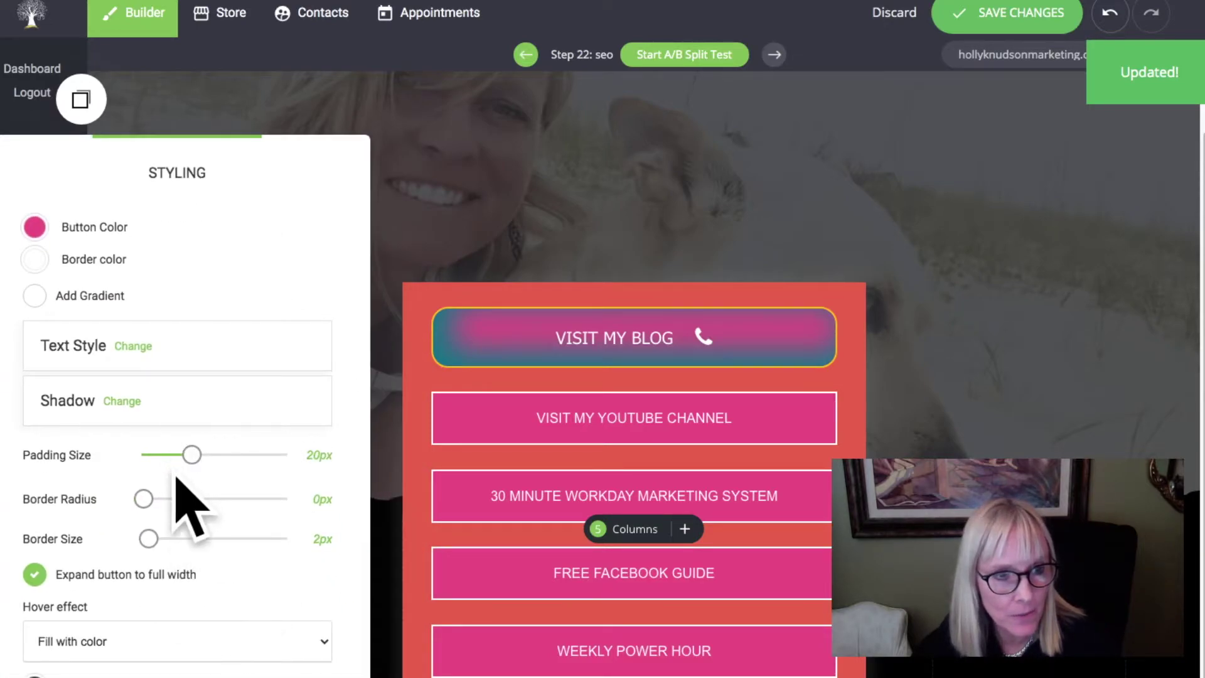
{"action": "left_click_drag", "start_coordinate": [144, 499], "coordinate": [160, 499]}
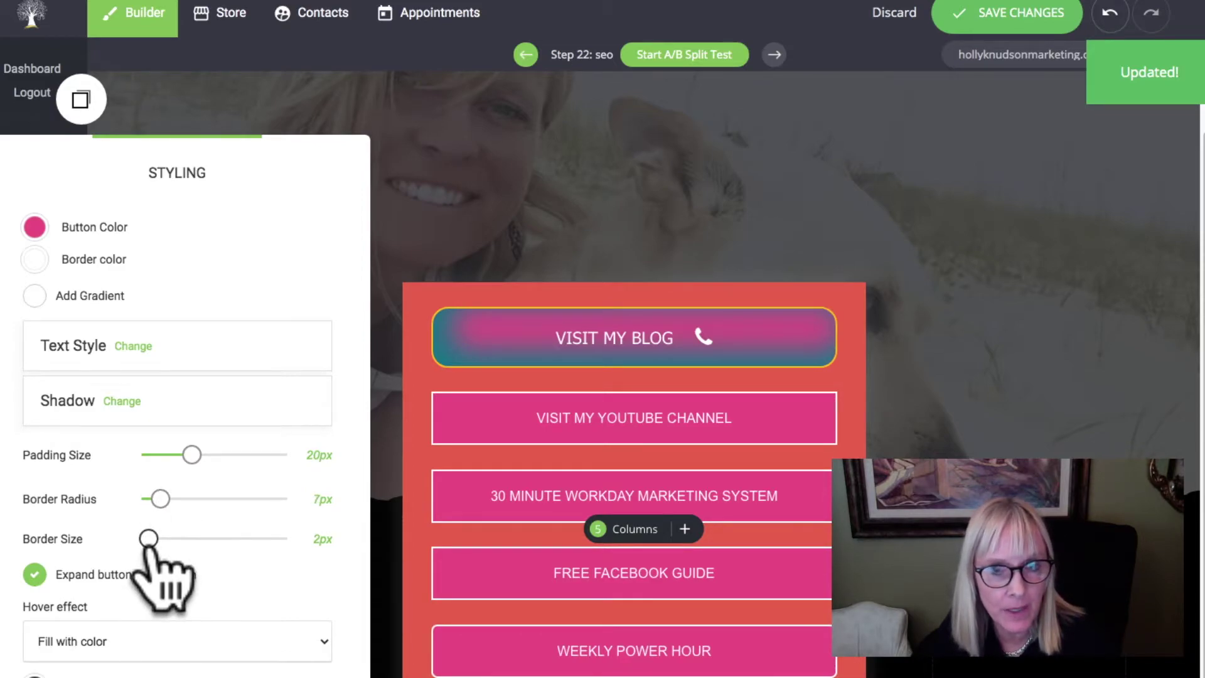
Set the VISIT MY BLOG button's border color to white and its hover effect to Slide color to the right.
{"action": "left_click", "coordinate": [596, 340]}
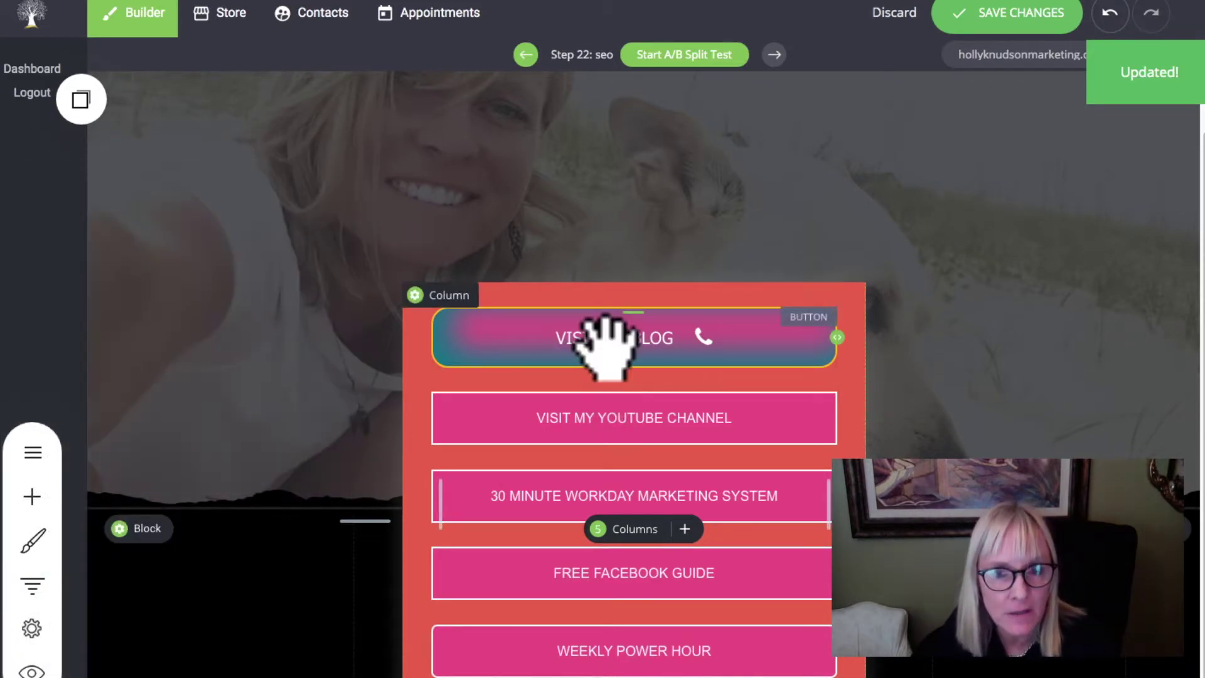
{"action": "left_click", "coordinate": [537, 284]}
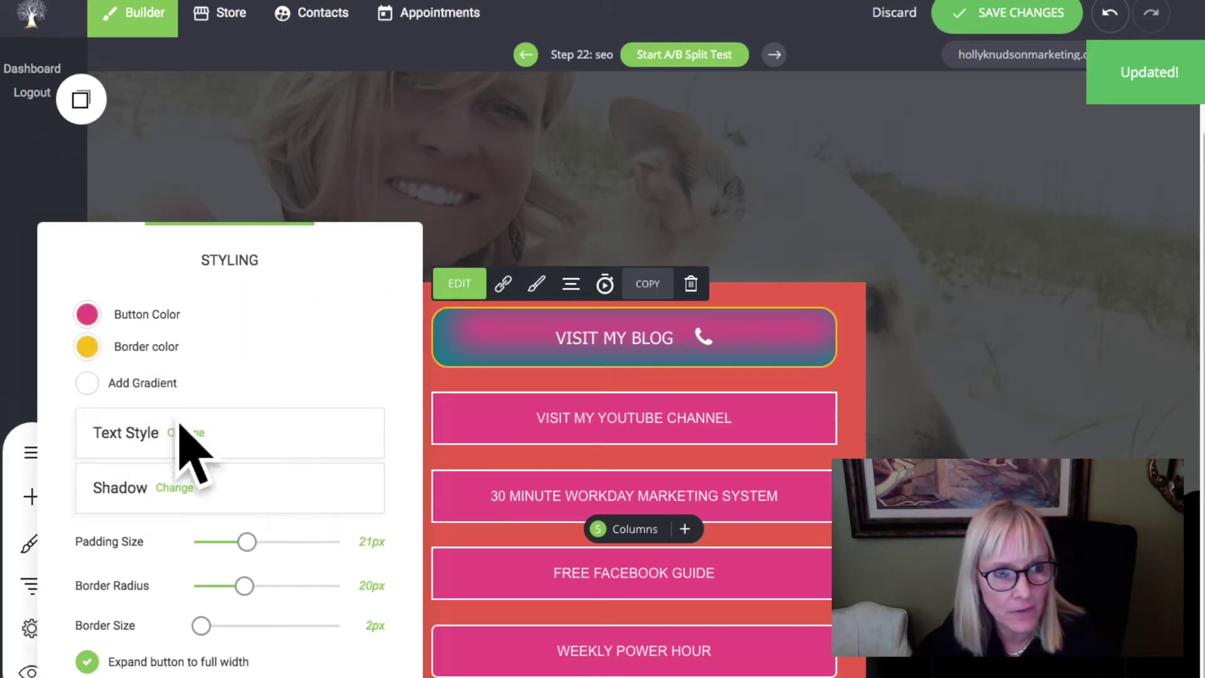
{"action": "left_click", "coordinate": [88, 314]}
{"action": "left_click", "coordinate": [333, 242]}
{"action": "left_click_drag", "start_coordinate": [334, 242], "coordinate": [326, 49]}
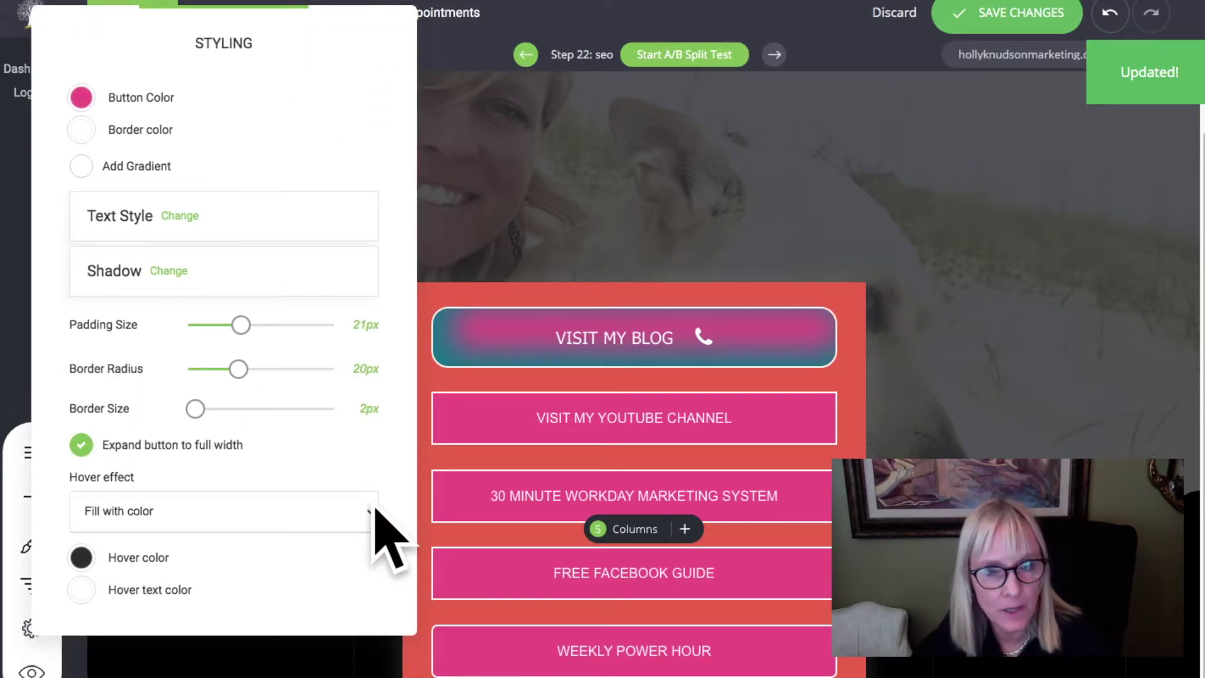
{"action": "left_click", "coordinate": [370, 512]}
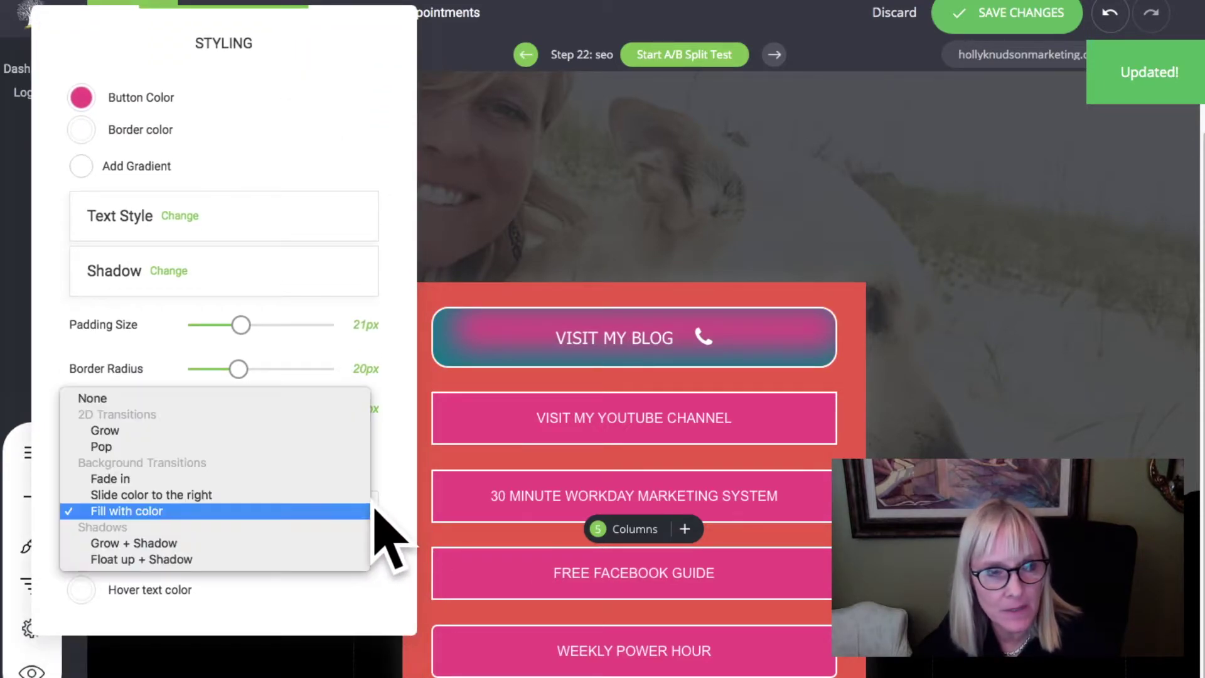
{"action": "left_click", "coordinate": [338, 494]}
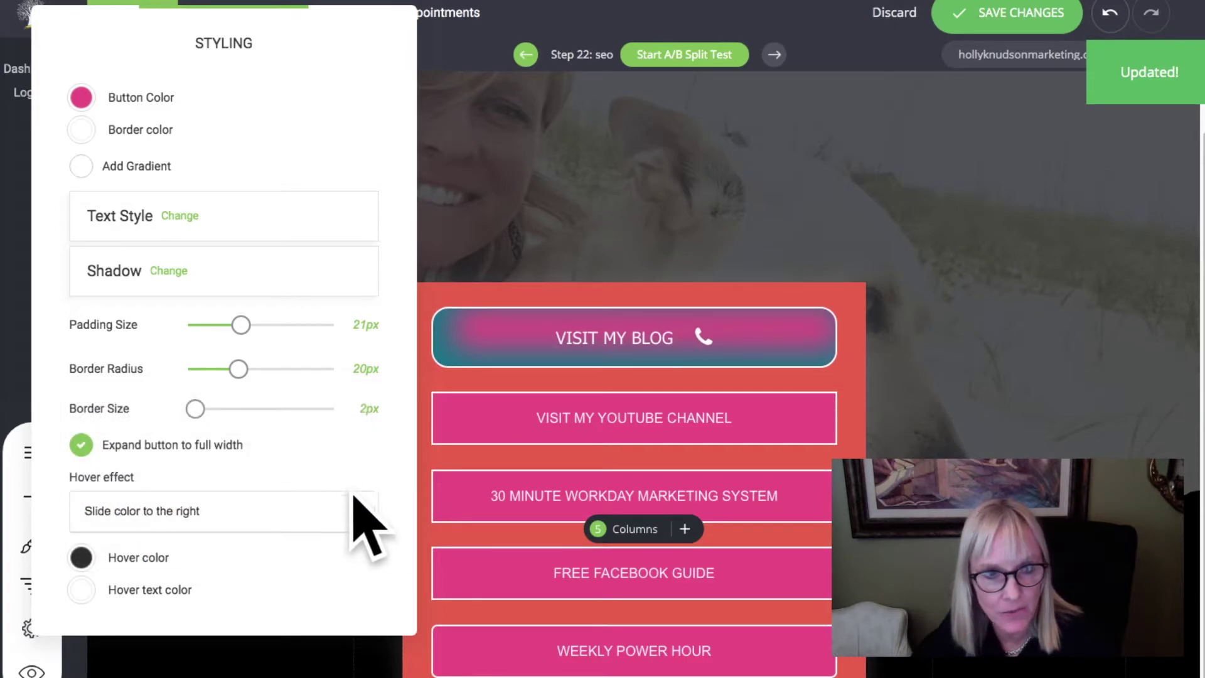
Set the VISIT MY BLOG button's hover color to gold #C19B22.
{"action": "left_click", "coordinate": [81, 557]}
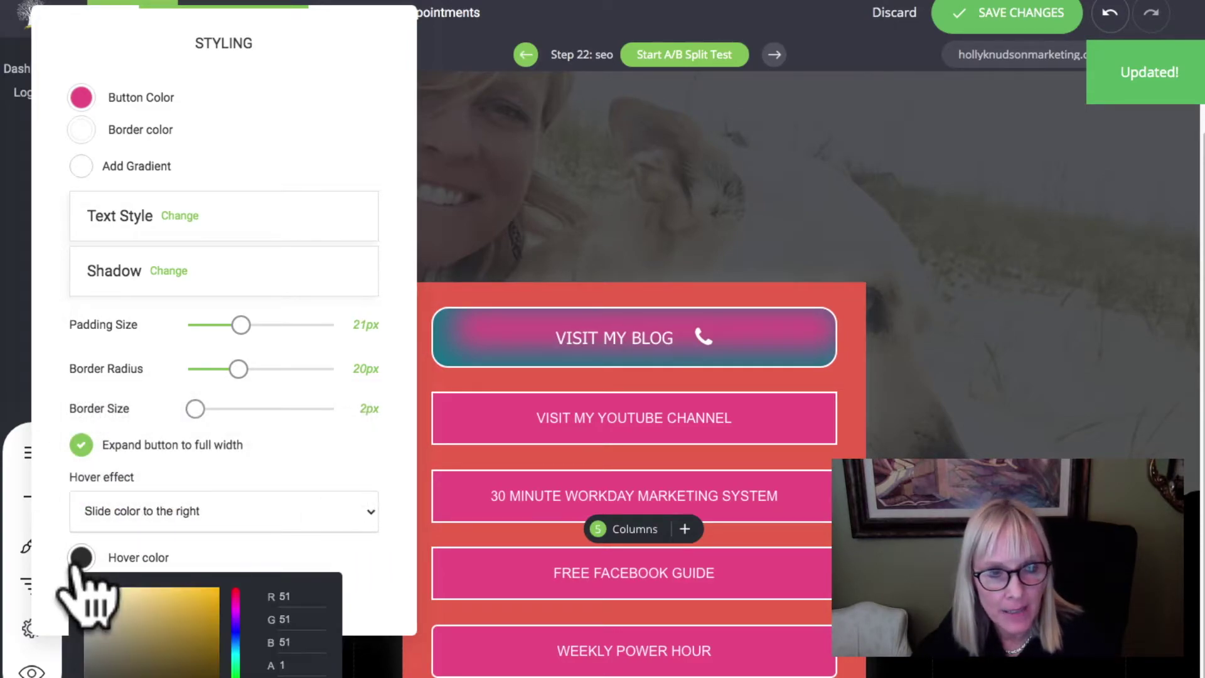
{"action": "left_click", "coordinate": [214, 589]}
{"action": "left_click_drag", "start_coordinate": [212, 592], "coordinate": [199, 617]}
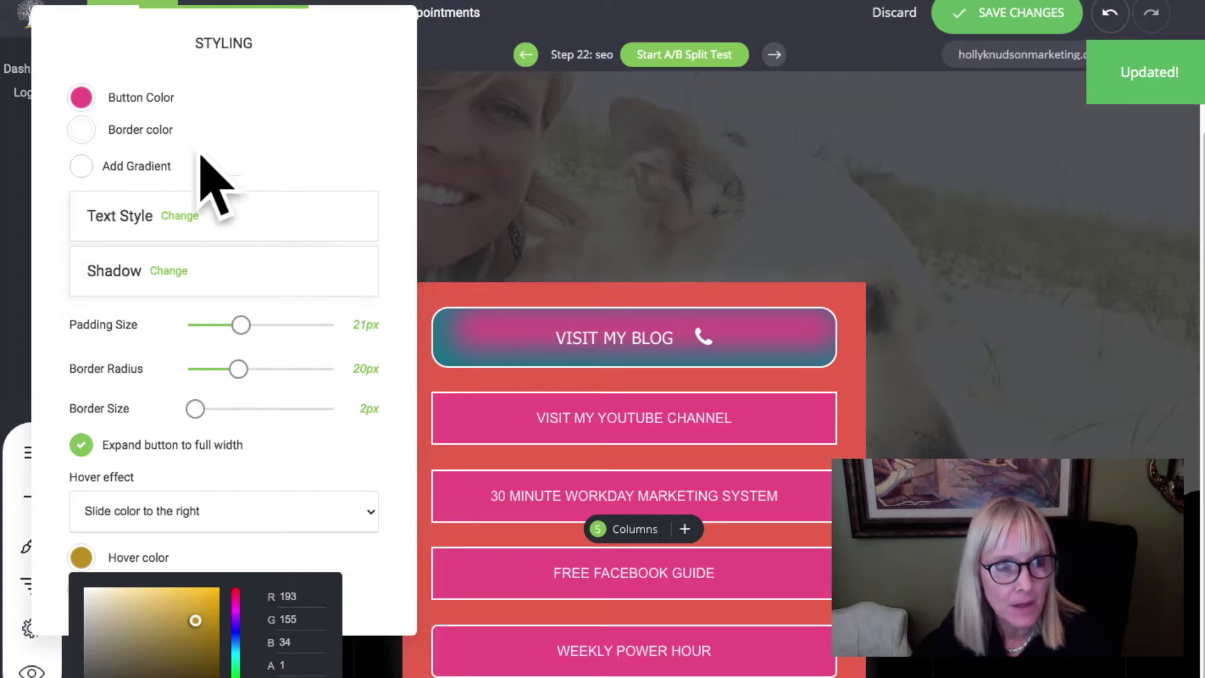
Replace the VISIT MY BLOG button's border color with the copied gold hex code C19B22.
{"action": "left_click", "coordinate": [82, 133]}
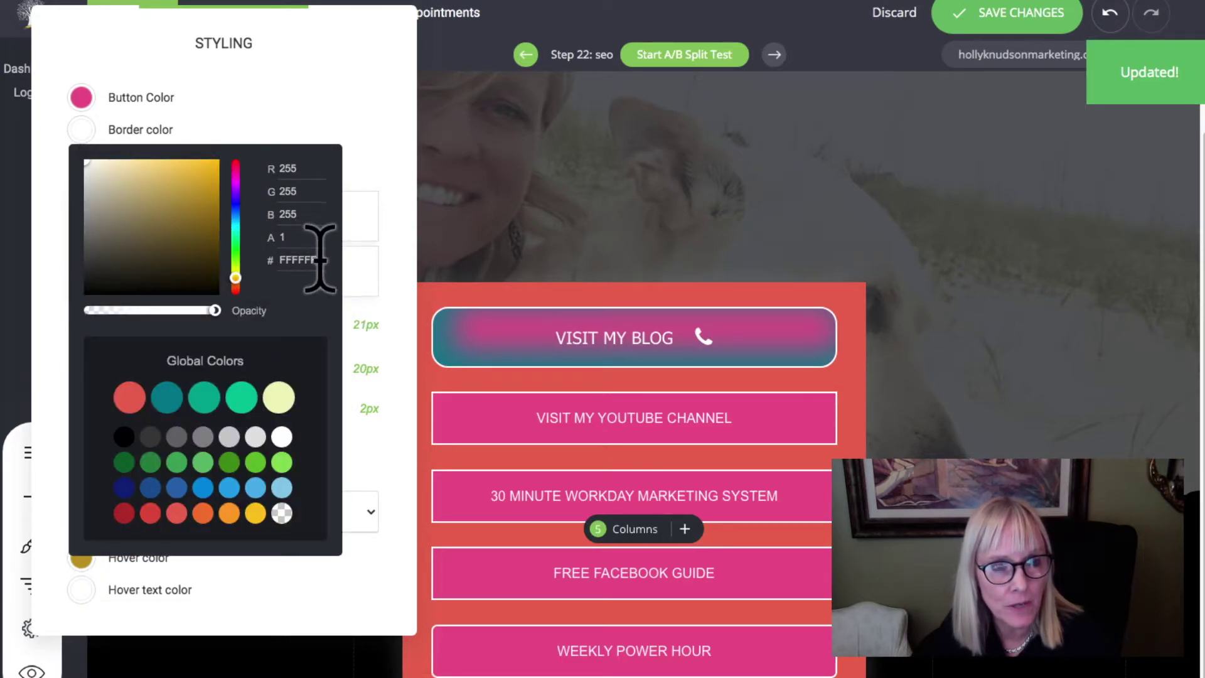
{"action": "right_click", "coordinate": [288, 260]}
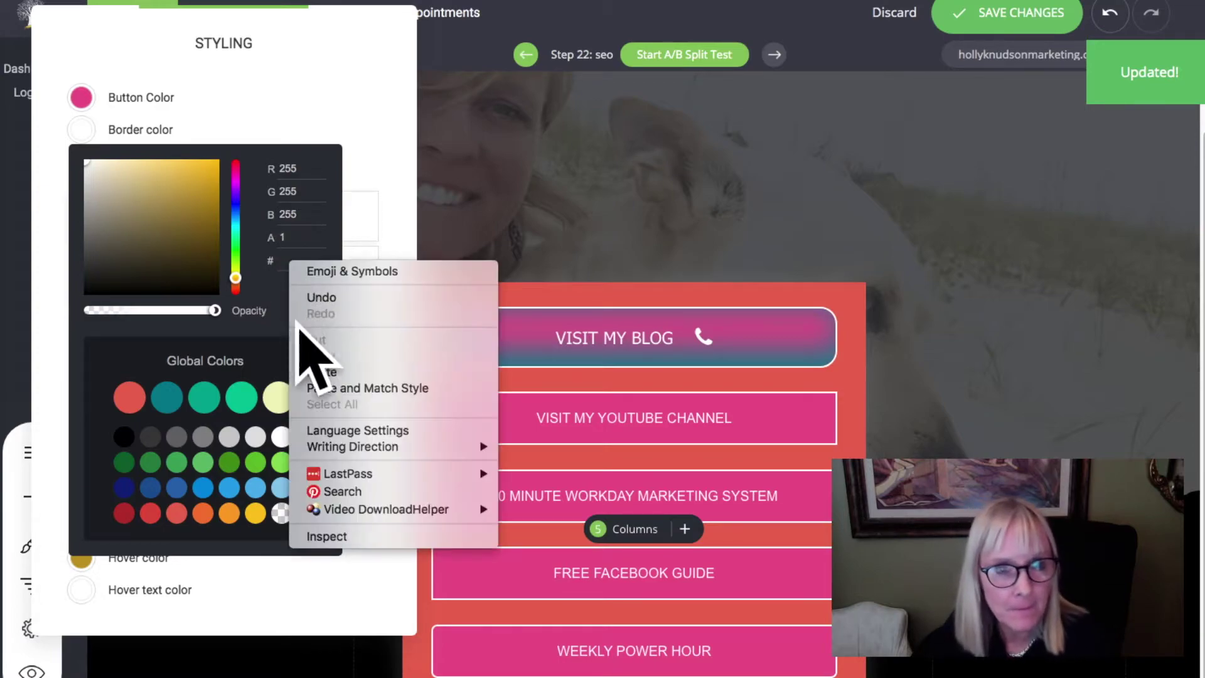
{"action": "left_click", "coordinate": [321, 372]}
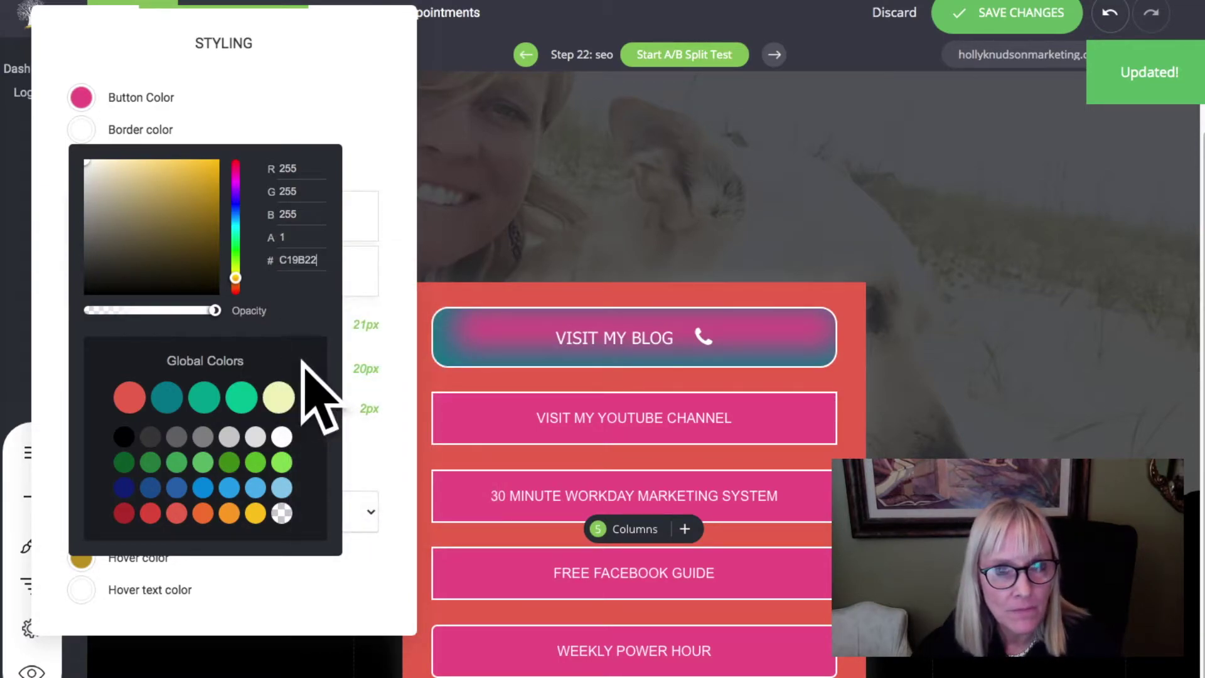
{"action": "left_click", "coordinate": [731, 339]}
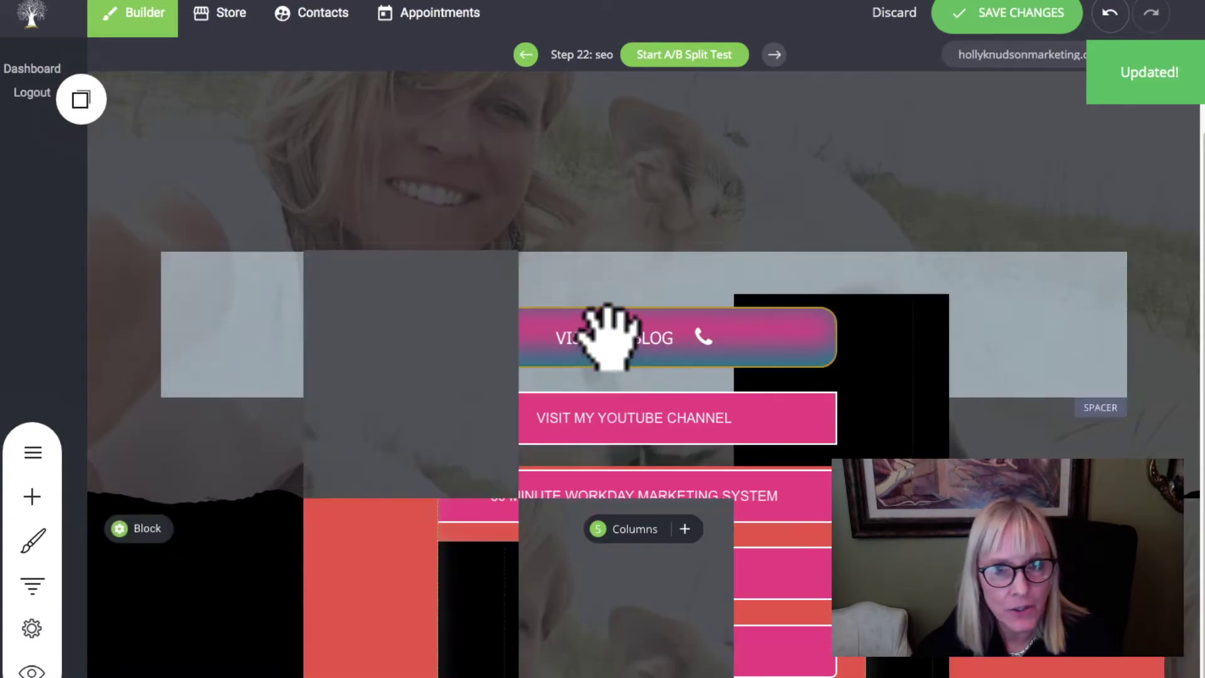
Set the VISIT MY BLOG button's border size to 3px and its border radius to 0px.
{"action": "left_click", "coordinate": [496, 329]}
{"action": "left_click", "coordinate": [536, 286]}
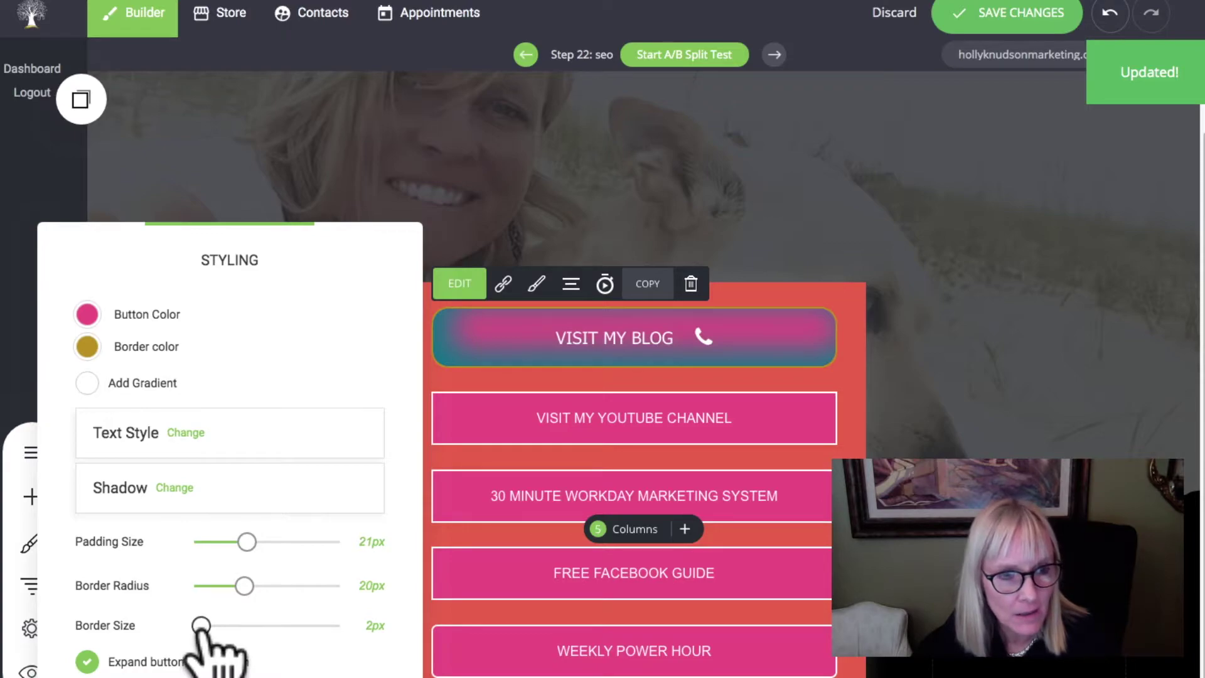
{"action": "left_click_drag", "start_coordinate": [201, 626], "coordinate": [206, 625]}
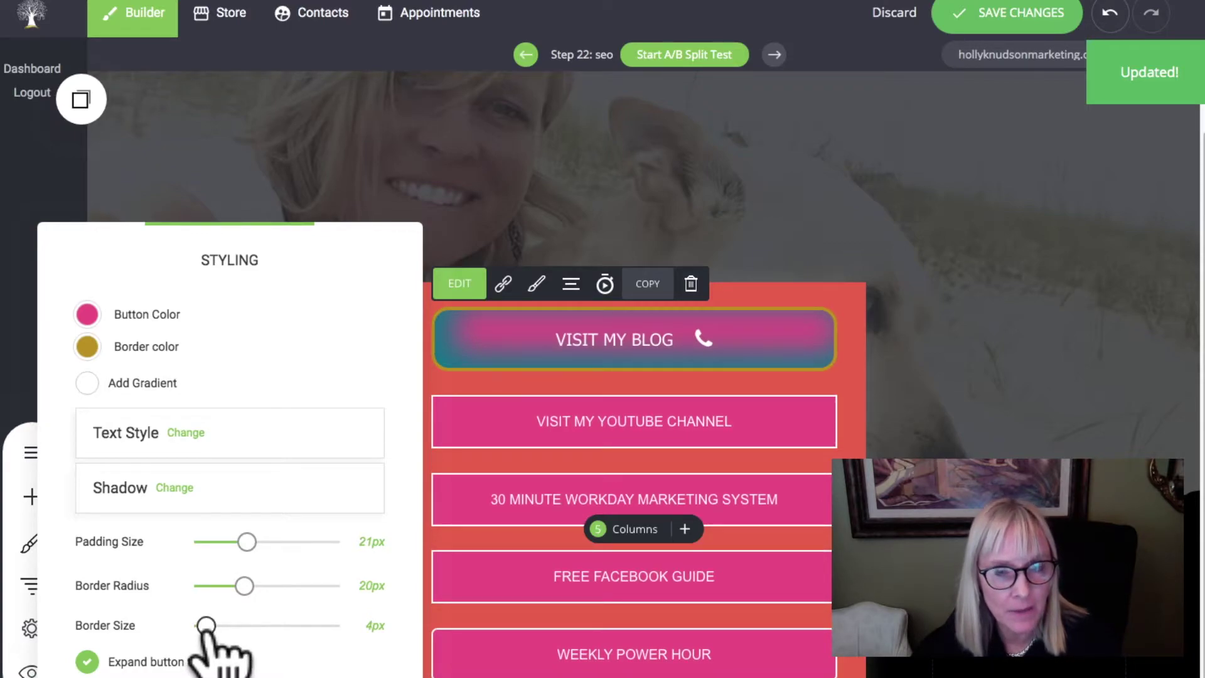
{"action": "left_click_drag", "start_coordinate": [204, 628], "coordinate": [202, 627]}
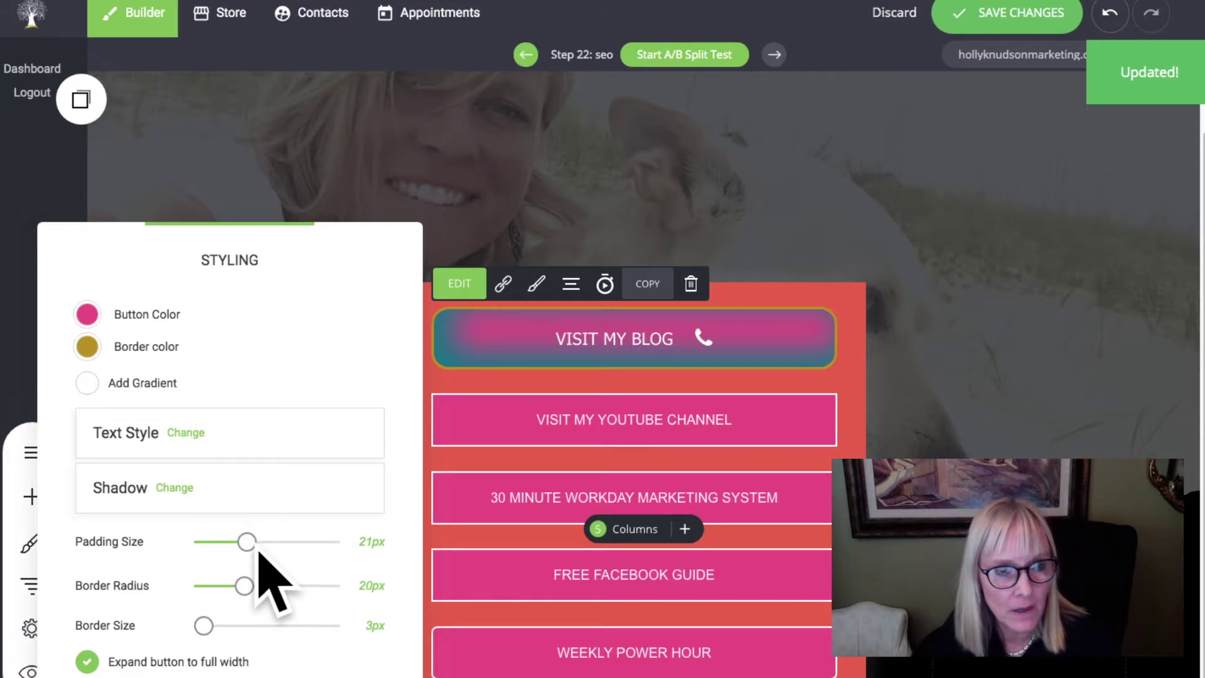
{"action": "left_click_drag", "start_coordinate": [242, 586], "coordinate": [196, 587]}
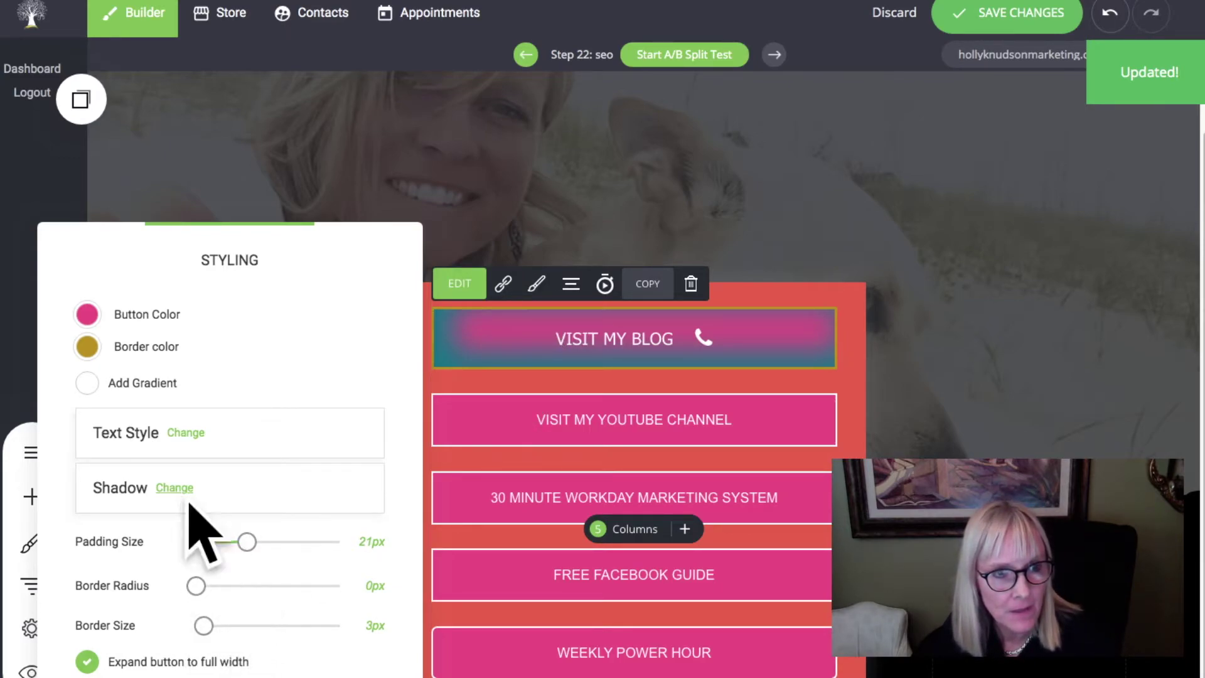
Try white #FFFFFF as the VISIT MY BLOG button's inner shadow color.
{"action": "left_click", "coordinate": [178, 488]}
{"action": "left_click", "coordinate": [182, 488]}
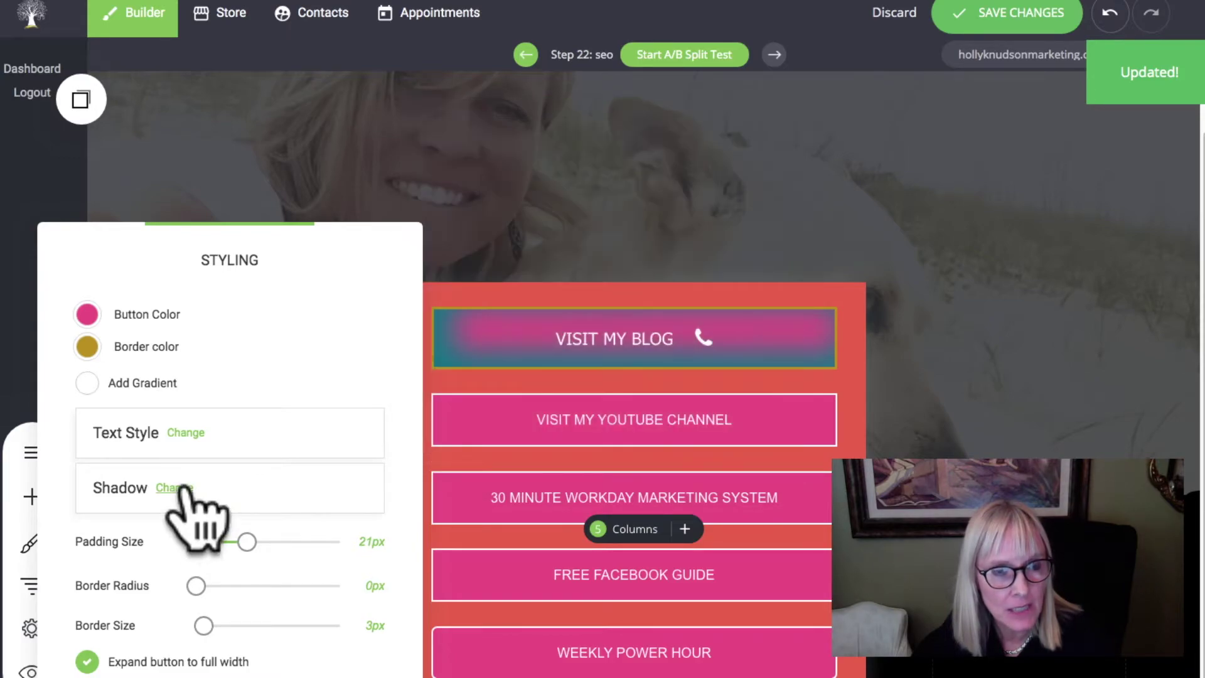
{"action": "left_click", "coordinate": [189, 487]}
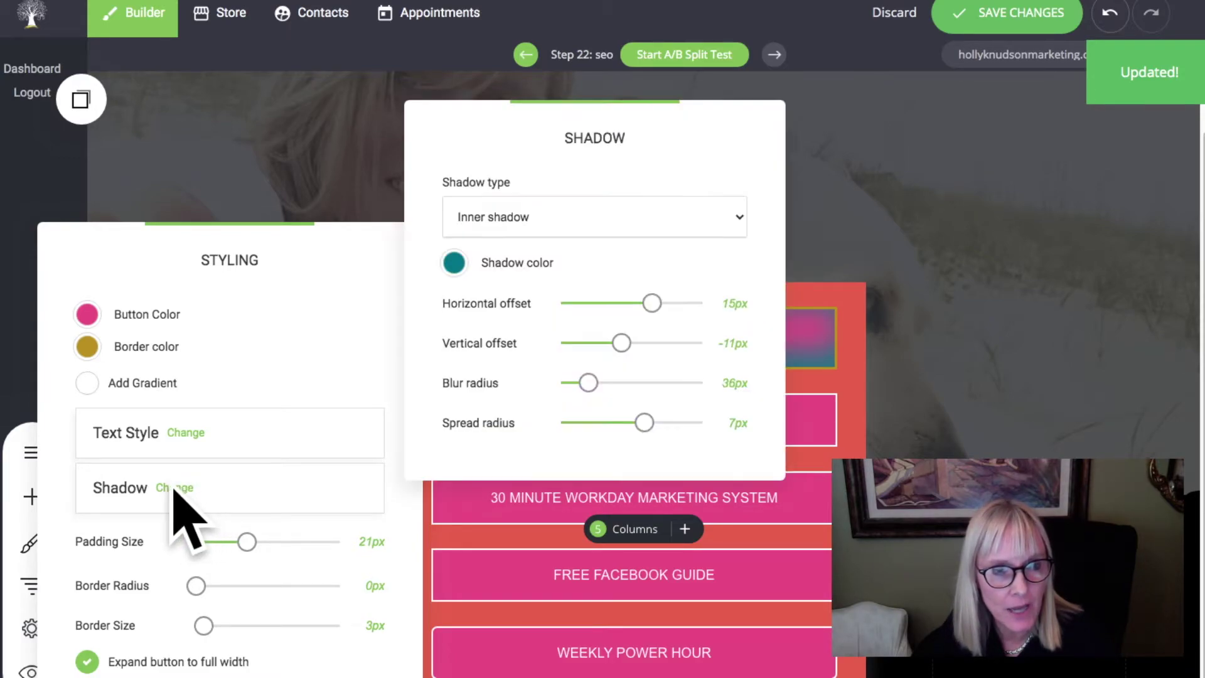
{"action": "left_click", "coordinate": [452, 266]}
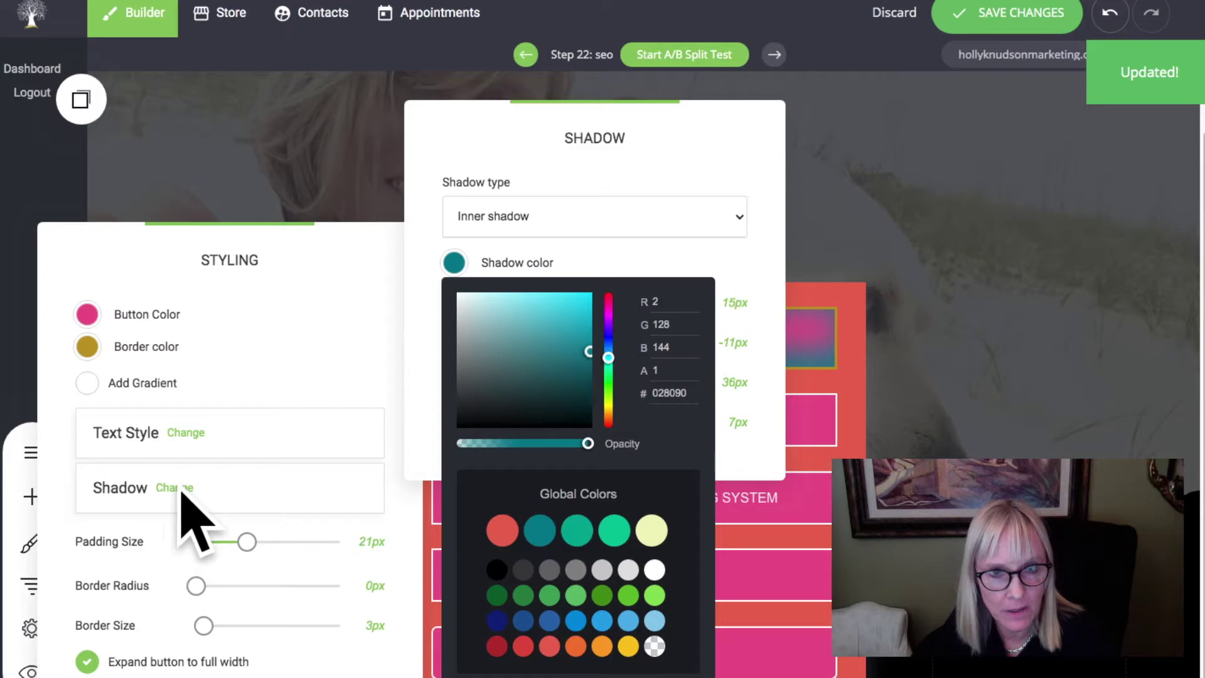
{"action": "left_click_drag", "start_coordinate": [464, 301], "coordinate": [446, 296]}
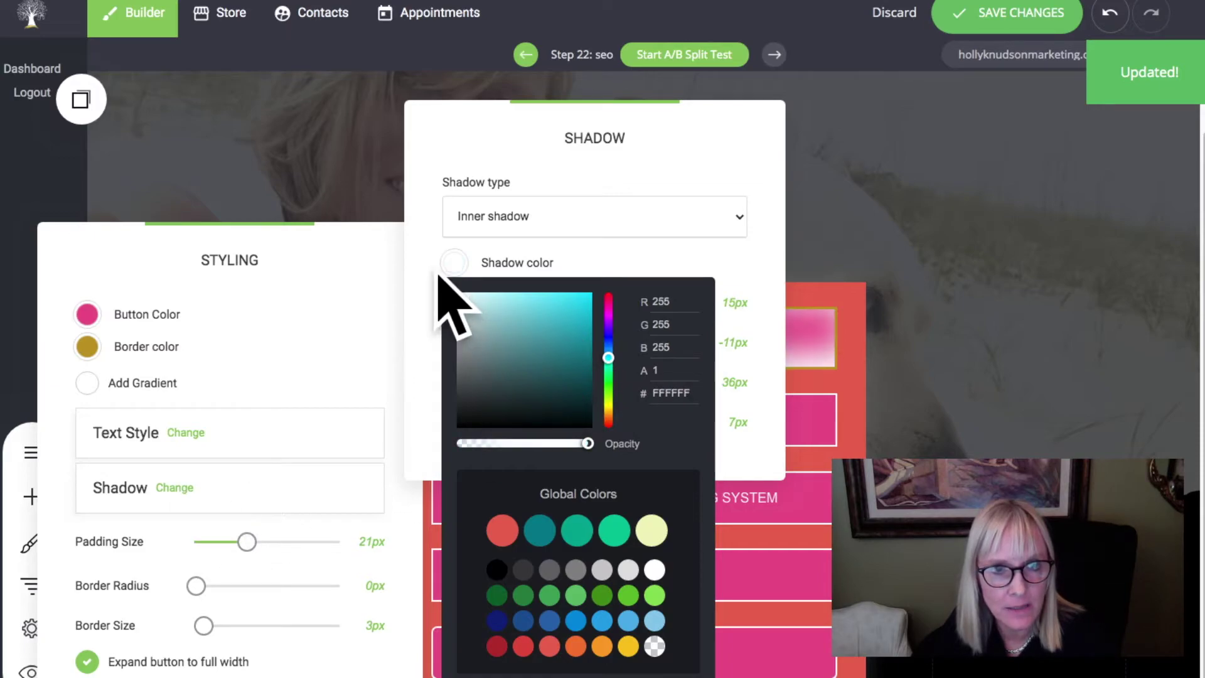
{"action": "left_click", "coordinate": [792, 202]}
Remove the VISIT MY BLOG button's shadow by setting its shadow type to No shadow.
{"action": "left_click", "coordinate": [740, 218]}
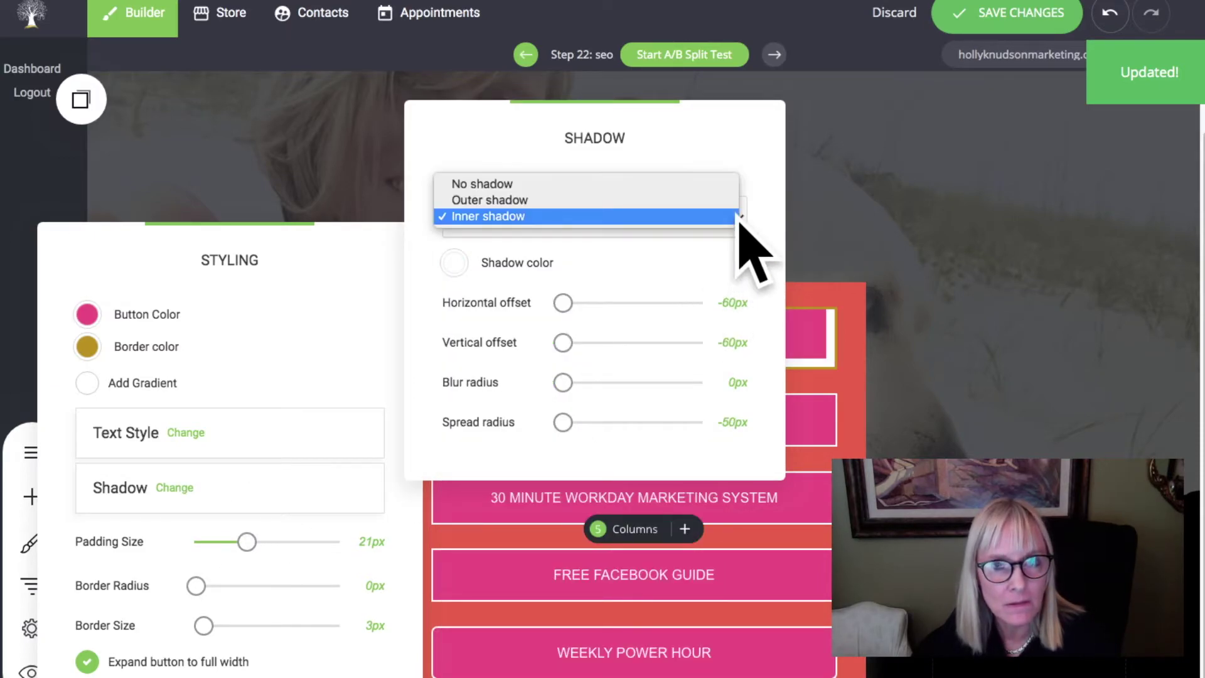
{"action": "left_click", "coordinate": [588, 183]}
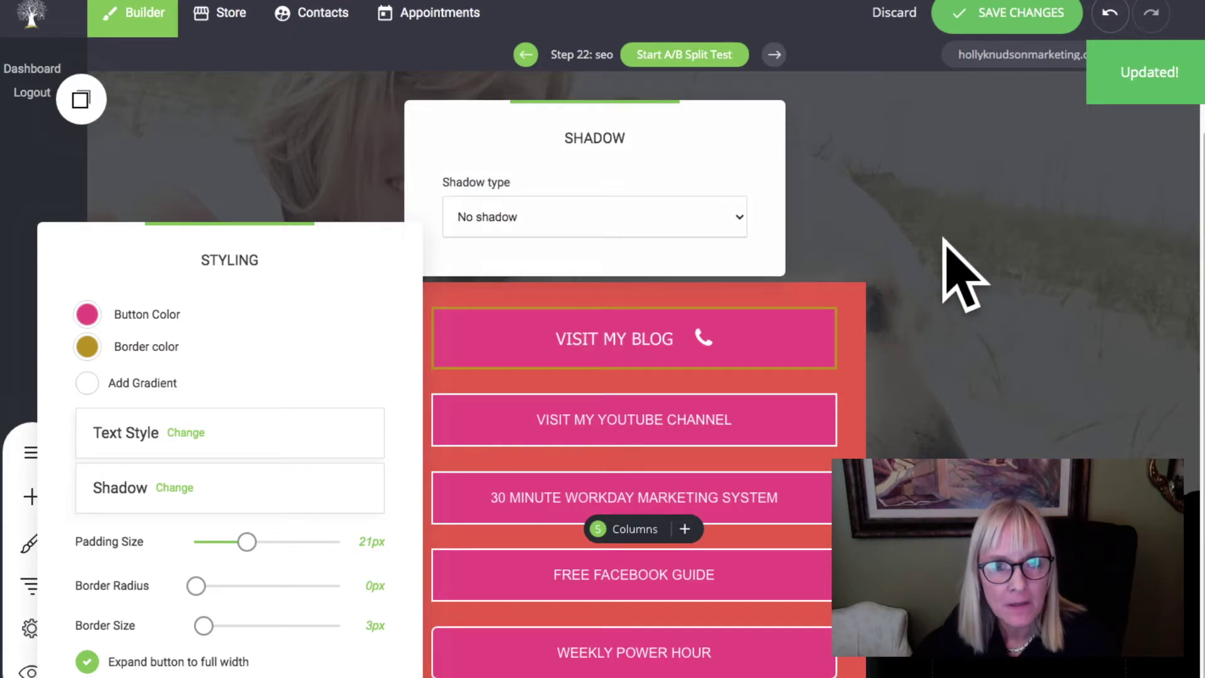
{"action": "left_click", "coordinate": [961, 270]}
{"action": "left_click", "coordinate": [866, 369]}
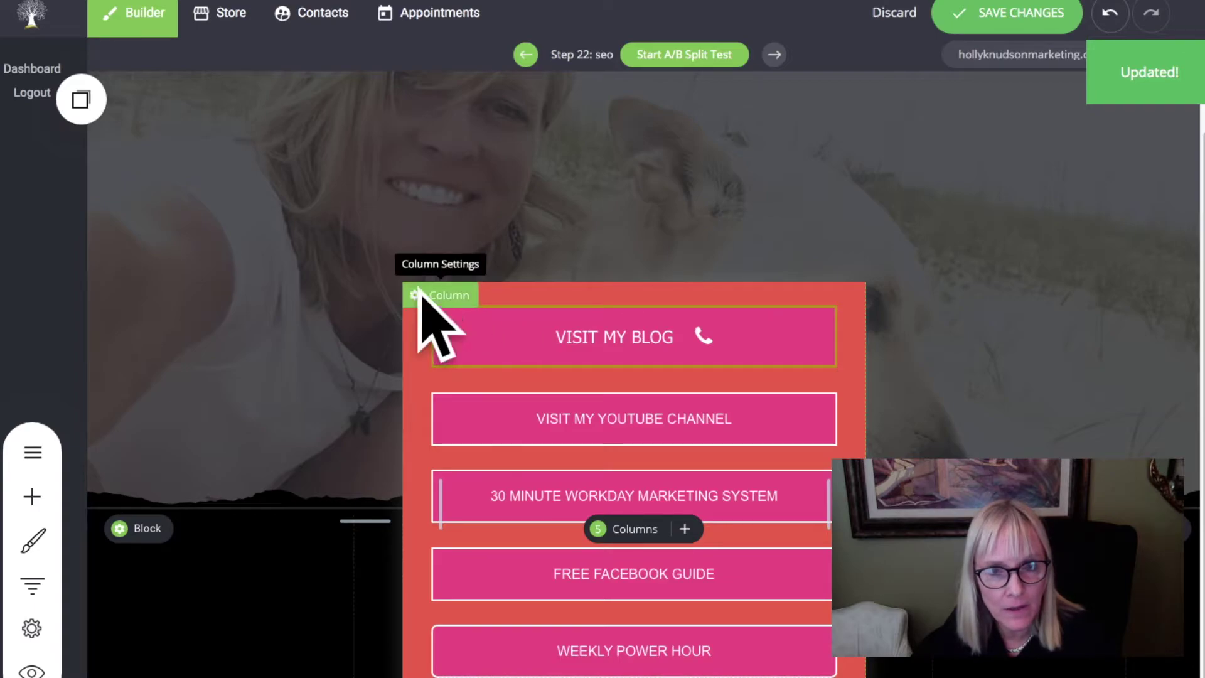
Set the link buttons column's background color to white #FFFFFF and its top column margin to -300px.
{"action": "left_click", "coordinate": [421, 295]}
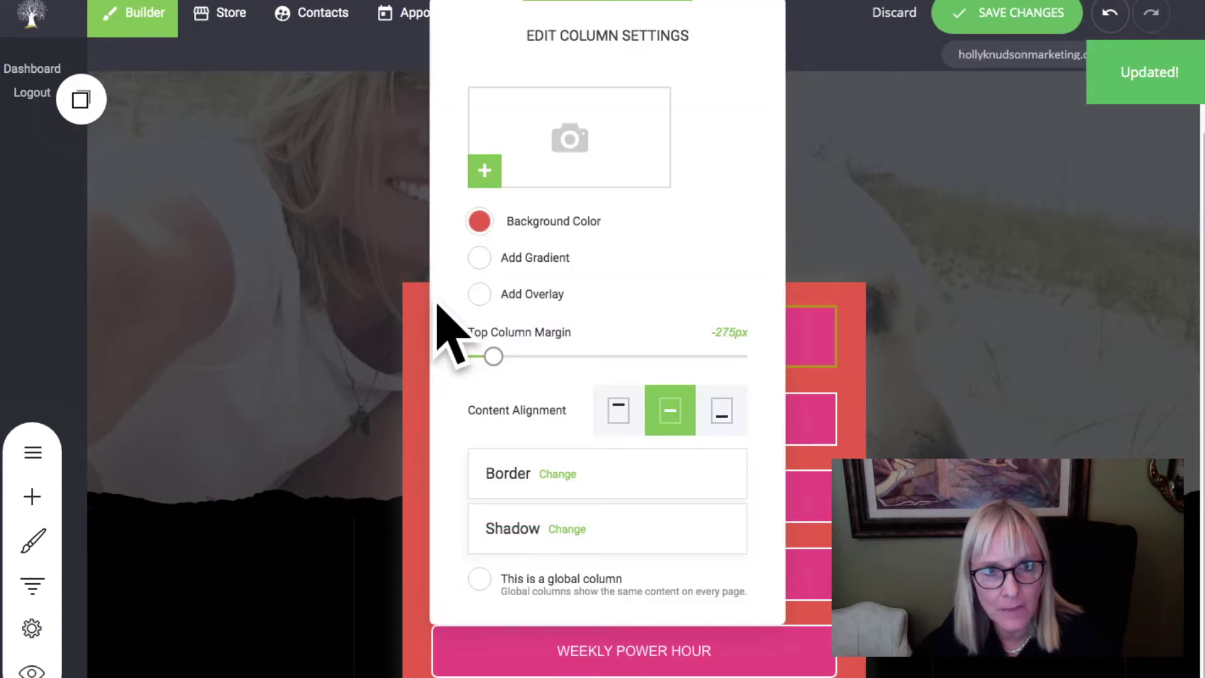
{"action": "left_click", "coordinate": [480, 221]}
{"action": "left_click", "coordinate": [679, 528]}
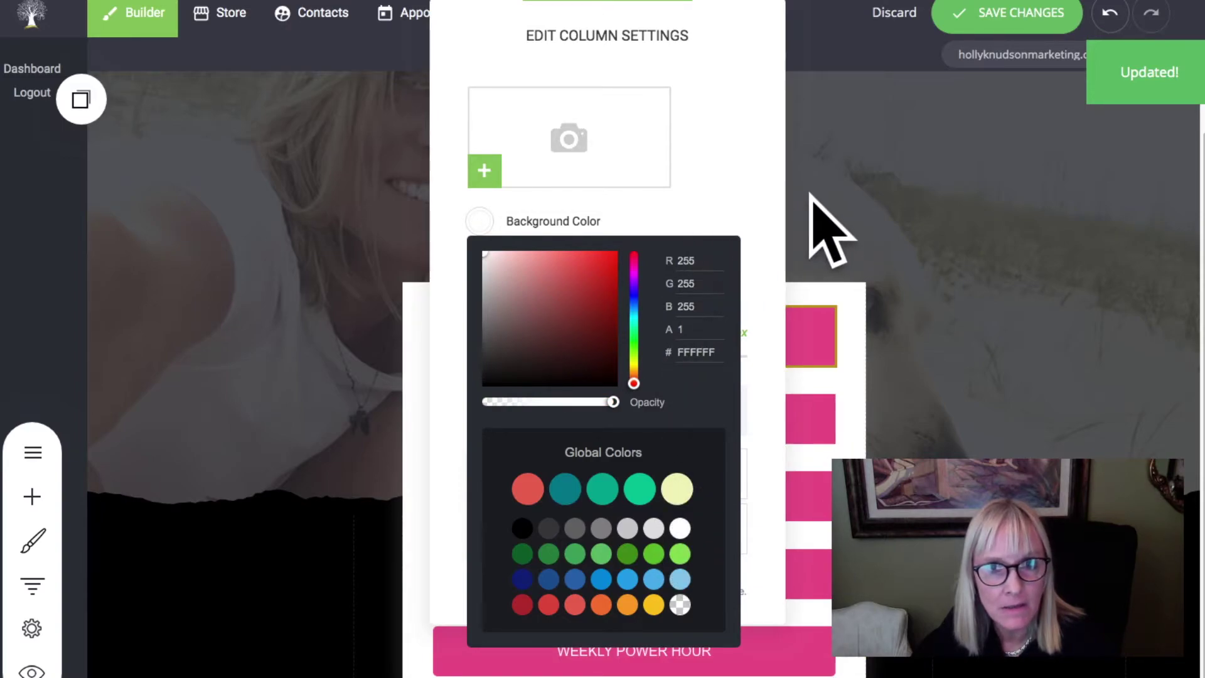
{"action": "left_click_drag", "start_coordinate": [691, 25], "coordinate": [269, 84]}
{"action": "mouse_move", "coordinate": [70, 414]}
{"action": "left_mouse_down"}
{"action": "mouse_move", "coordinate": [57, 414]}
{"action": "mouse_move", "coordinate": [135, 414]}
{"action": "mouse_move", "coordinate": [48, 414]}
{"action": "left_mouse_up"}
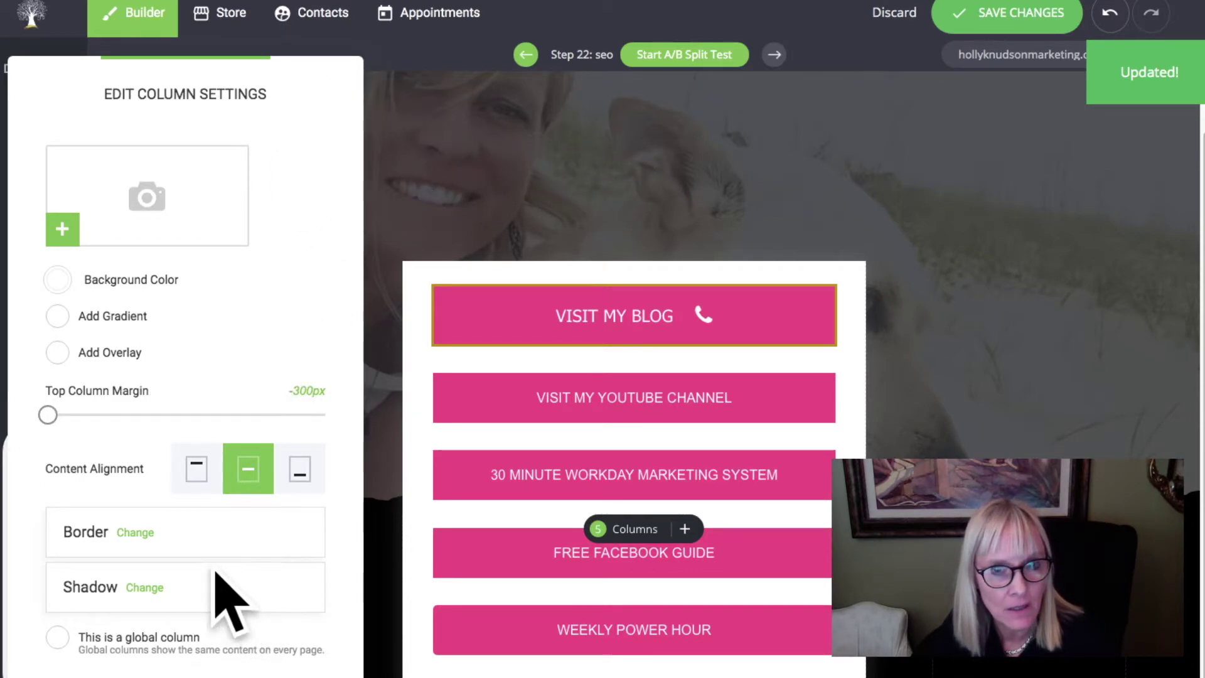
Try a dark border up to 59px with a rounded radius on the buttons column, and reset both to 0px.
{"action": "left_click", "coordinate": [135, 532]}
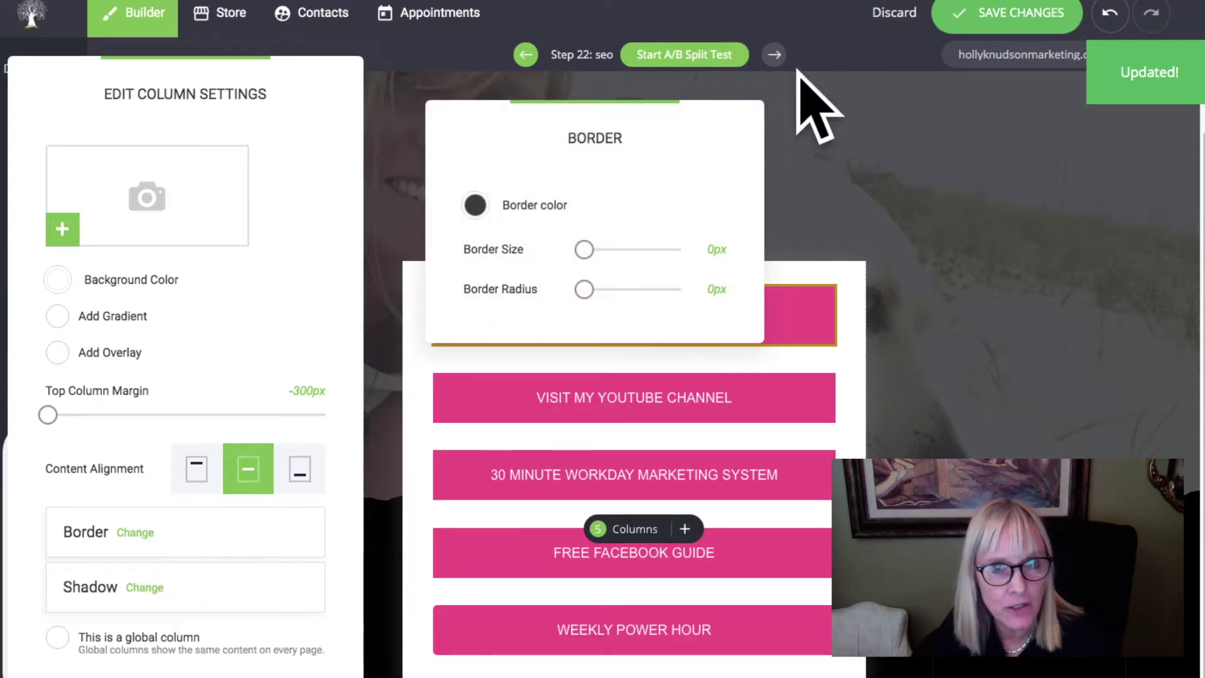
{"action": "left_click_drag", "start_coordinate": [583, 250], "coordinate": [622, 249]}
{"action": "left_click_drag", "start_coordinate": [584, 289], "coordinate": [612, 289]}
{"action": "left_click_drag", "start_coordinate": [688, 121], "coordinate": [1151, 133]}
{"action": "left_click_drag", "start_coordinate": [1071, 285], "coordinate": [1129, 272]}
{"action": "left_click_drag", "start_coordinate": [1060, 311], "coordinate": [1033, 312]}
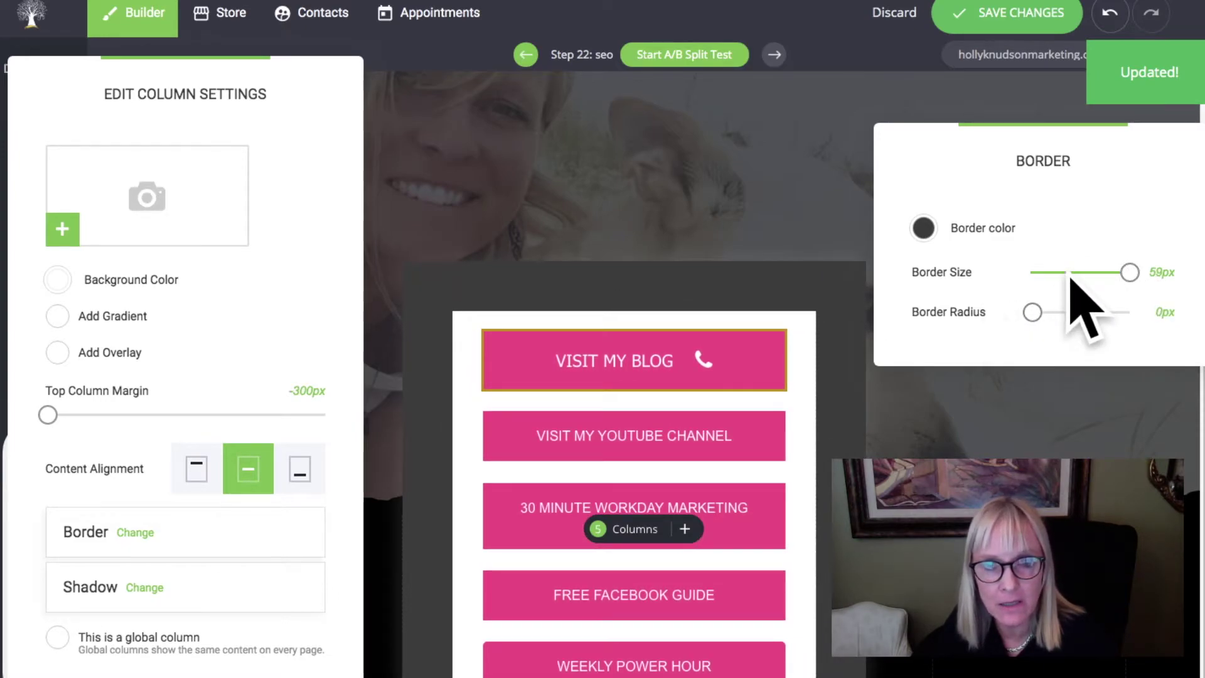
{"action": "left_click_drag", "start_coordinate": [1130, 272], "coordinate": [960, 261]}
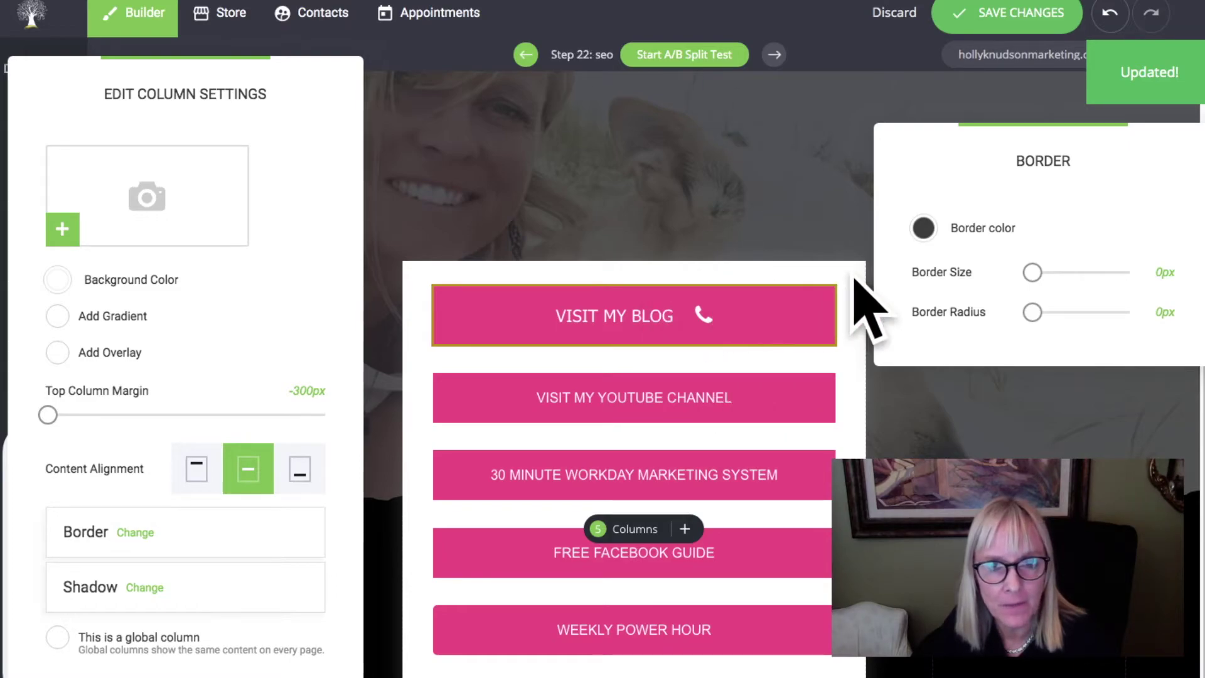
Give the column behind the link buttons a gold #C19B22 border with a size of 7px.
{"action": "left_click", "coordinate": [869, 286]}
{"action": "left_click", "coordinate": [807, 313]}
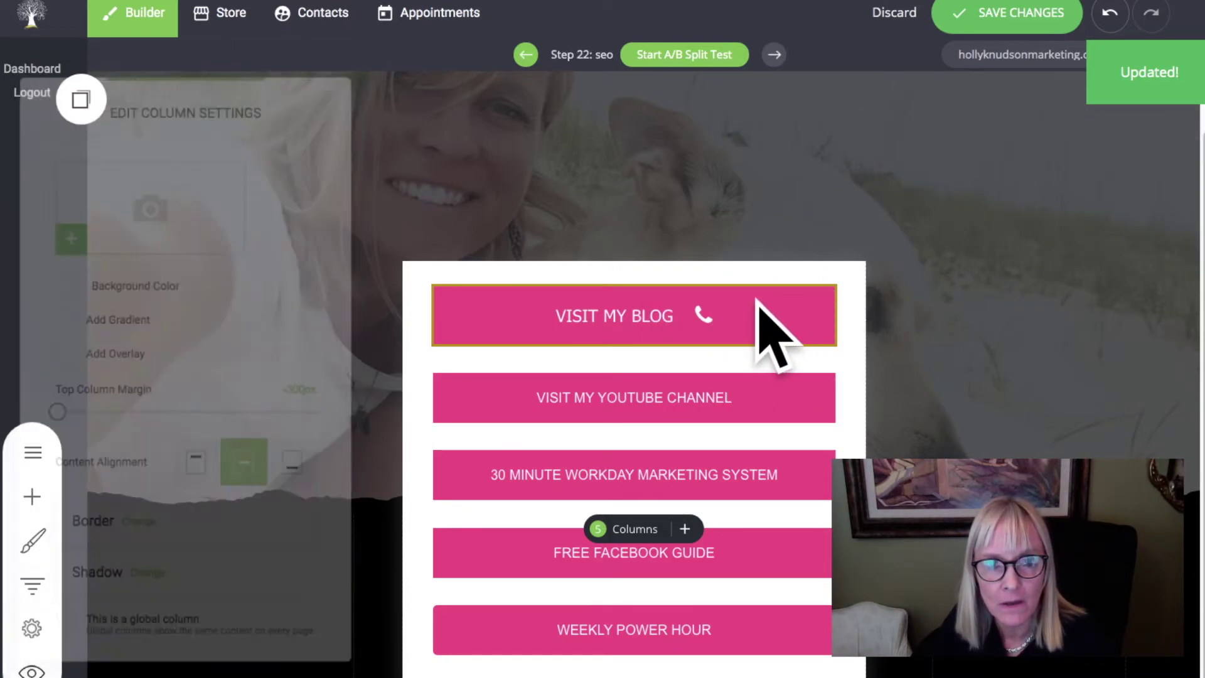
{"action": "left_click", "coordinate": [425, 291]}
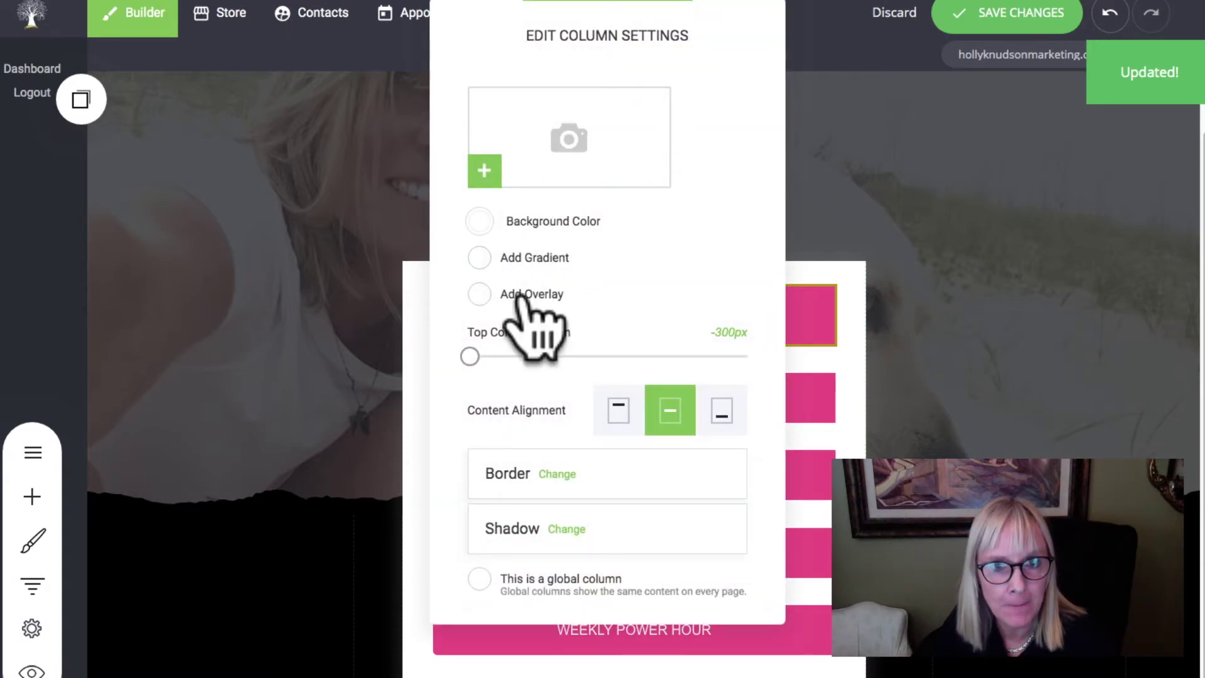
{"action": "left_click", "coordinate": [556, 475]}
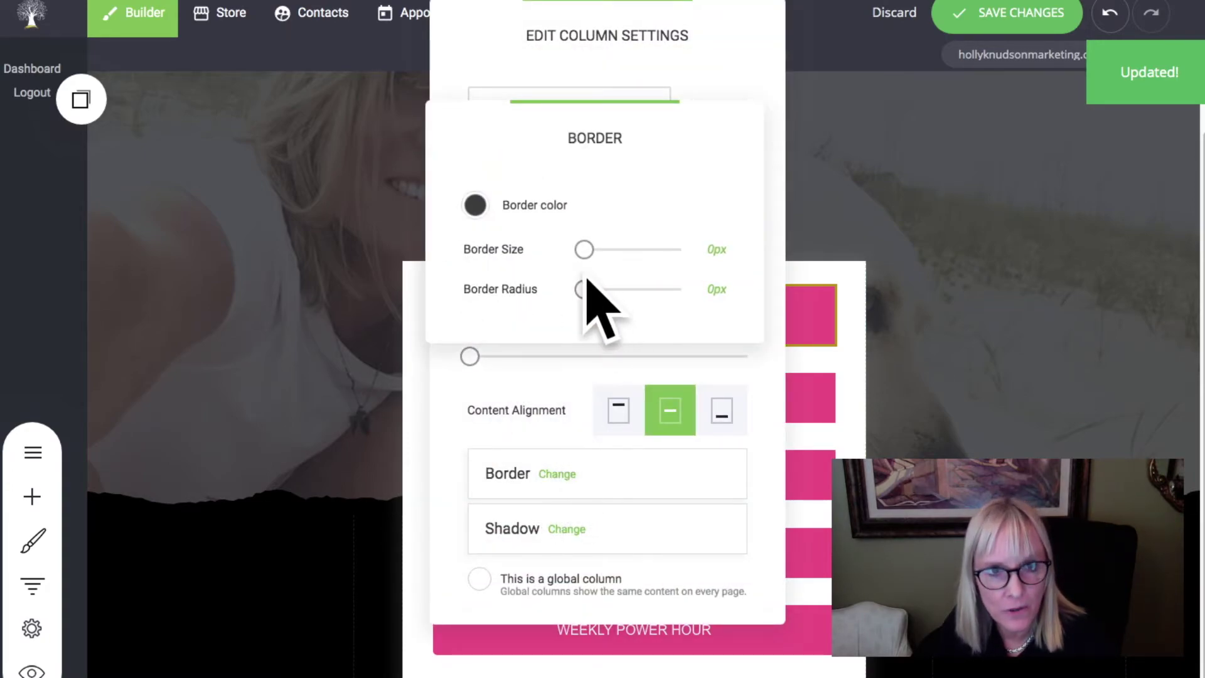
{"action": "left_click", "coordinate": [475, 205]}
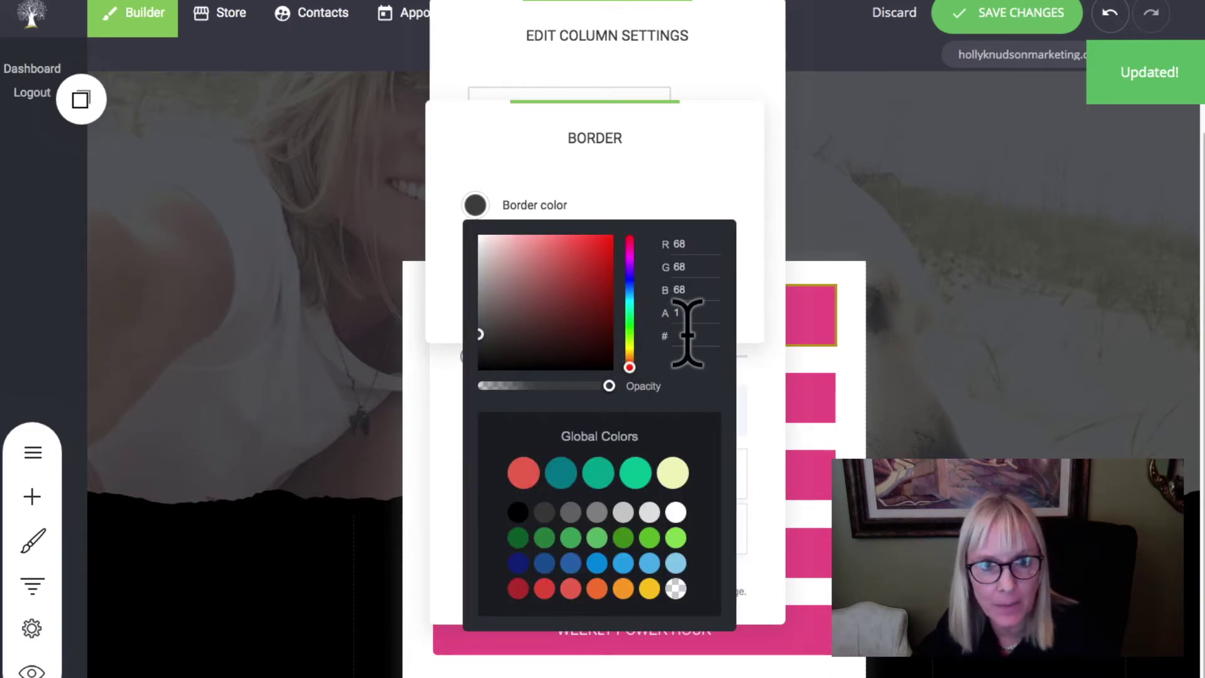
{"action": "right_click", "coordinate": [687, 333]}
{"action": "left_click", "coordinate": [718, 438]}
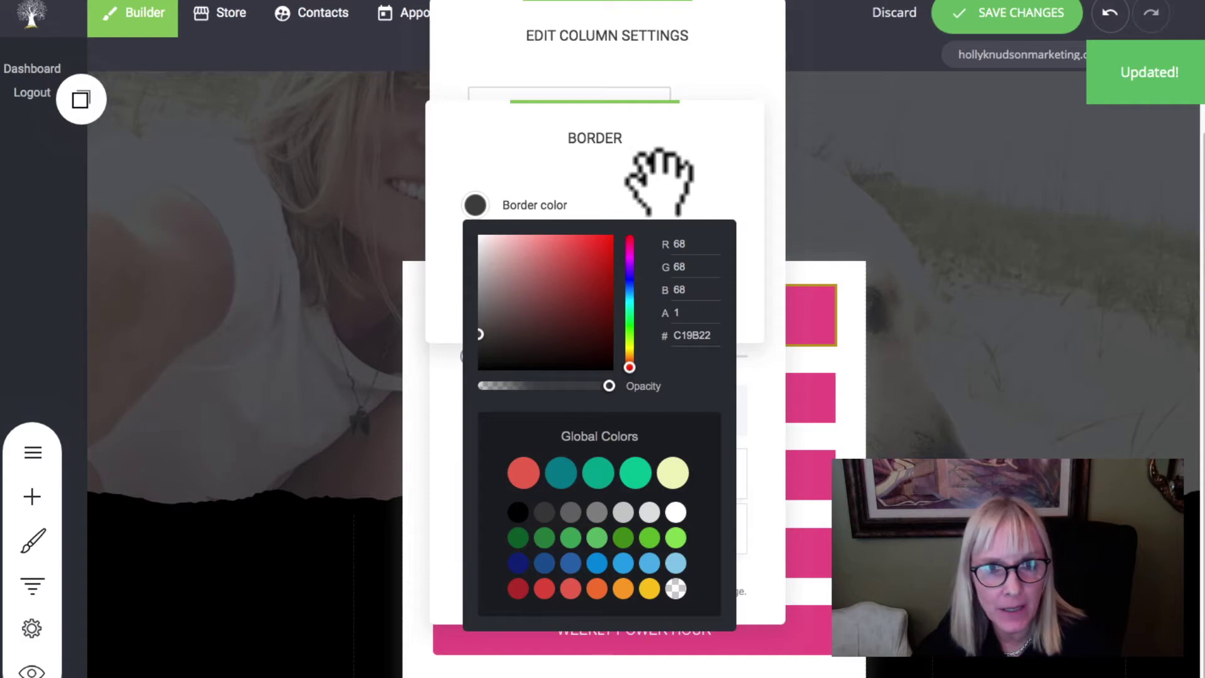
{"action": "left_click", "coordinate": [655, 178]}
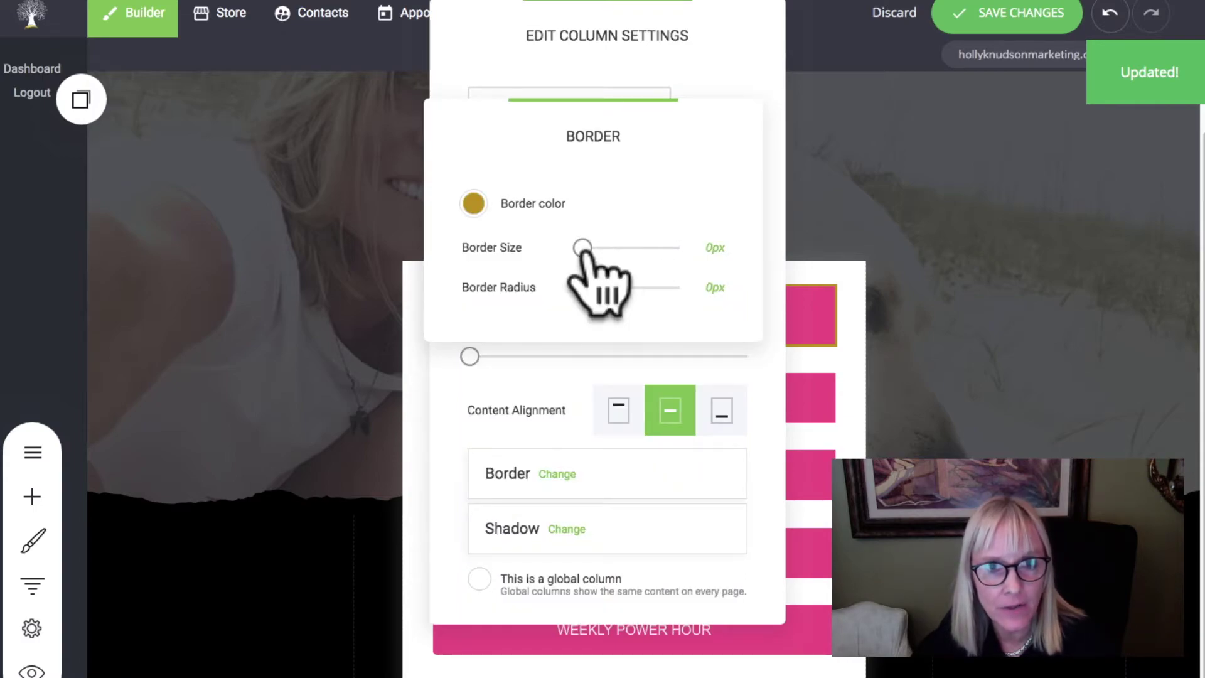
{"action": "left_click_drag", "start_coordinate": [583, 248], "coordinate": [594, 248]}
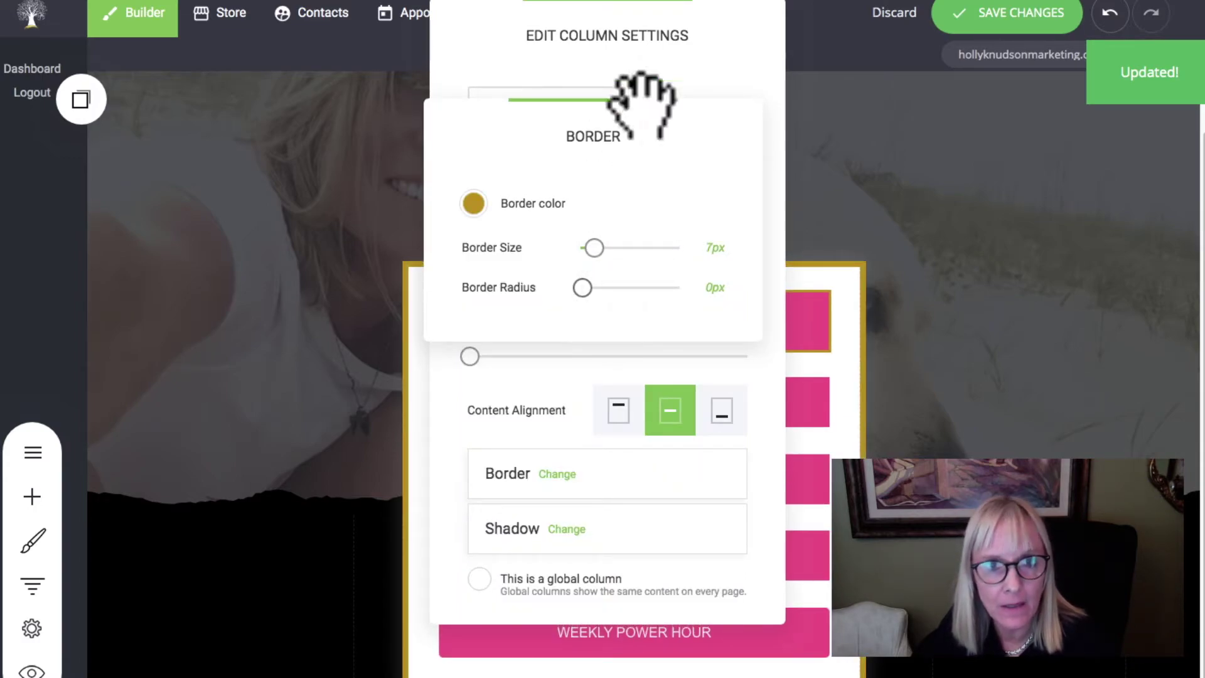
Make the link buttons column's gold border slightly thicker and close the column settings.
{"action": "left_click", "coordinate": [175, 140]}
{"action": "left_click_drag", "start_coordinate": [693, 18], "coordinate": [269, 215]}
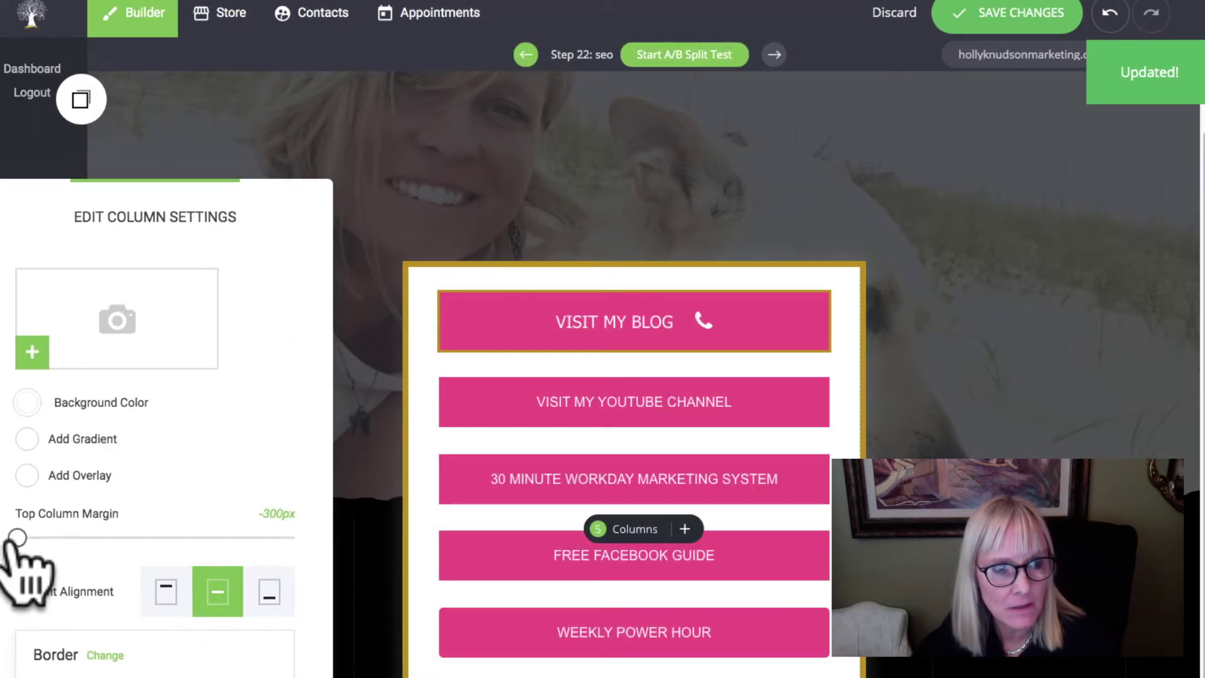
{"action": "mouse_move", "coordinate": [17, 537]}
{"action": "left_mouse_down"}
{"action": "mouse_move", "coordinate": [36, 538]}
{"action": "mouse_move", "coordinate": [17, 537]}
{"action": "left_mouse_up"}
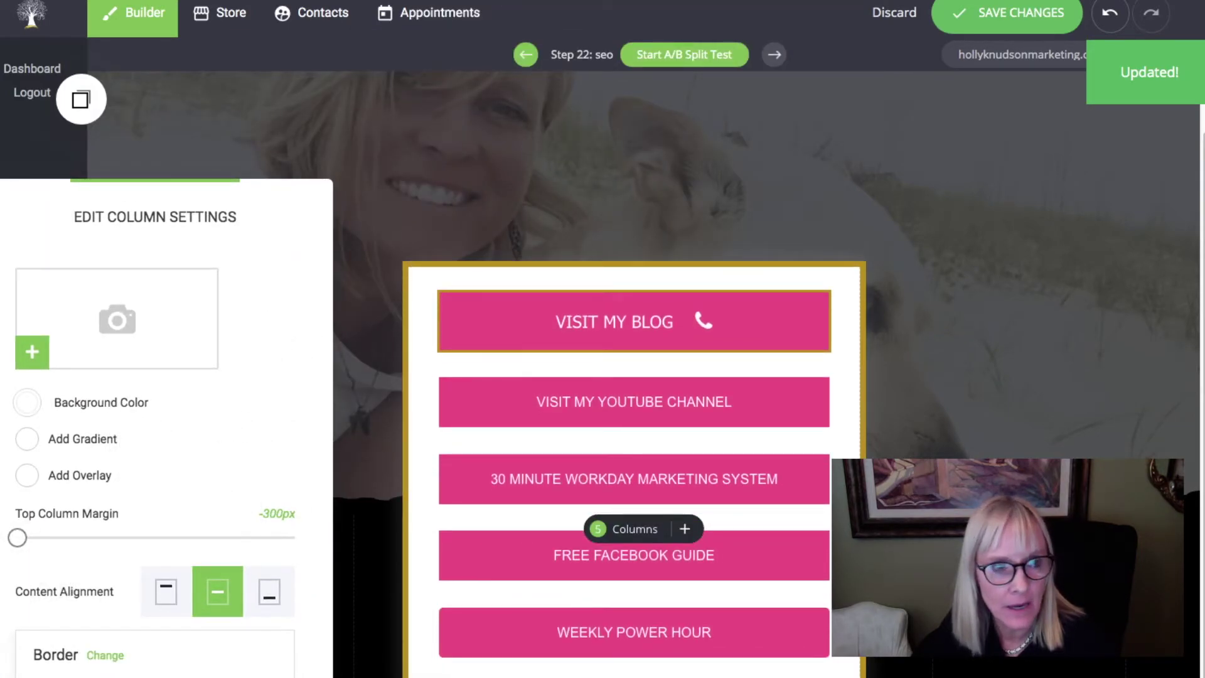
{"action": "left_click_drag", "start_coordinate": [292, 232], "coordinate": [344, 123]}
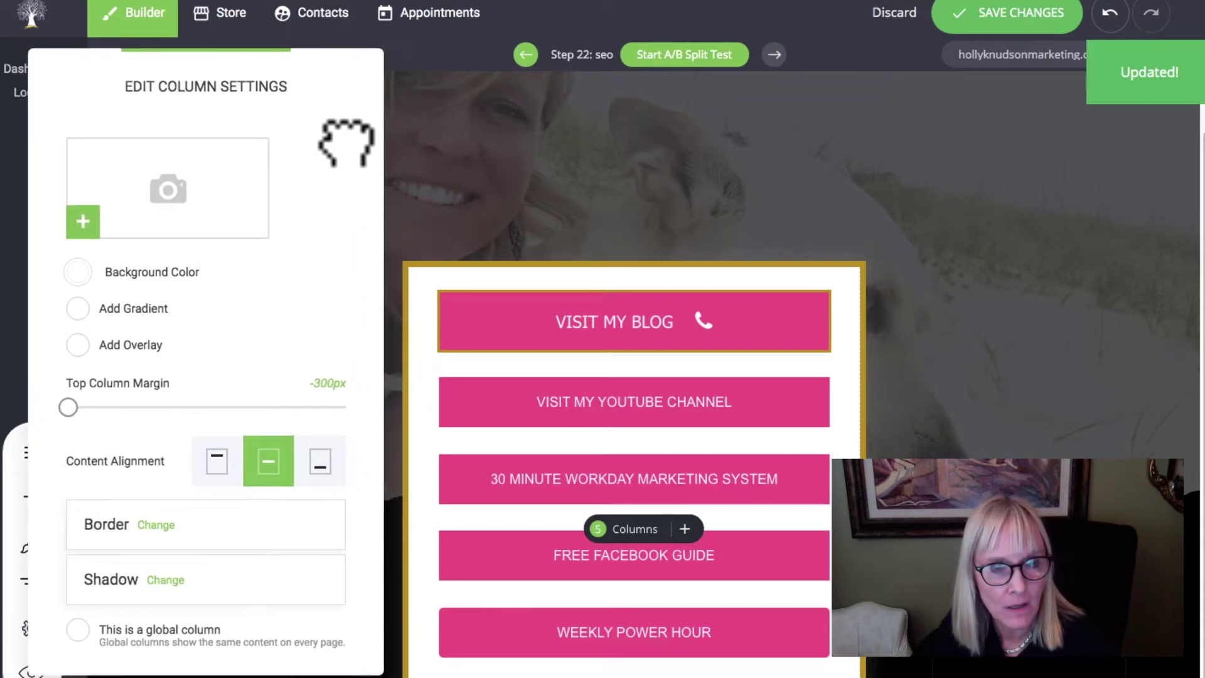
{"action": "left_click", "coordinate": [156, 525]}
{"action": "left_click_drag", "start_coordinate": [585, 249], "coordinate": [599, 249]}
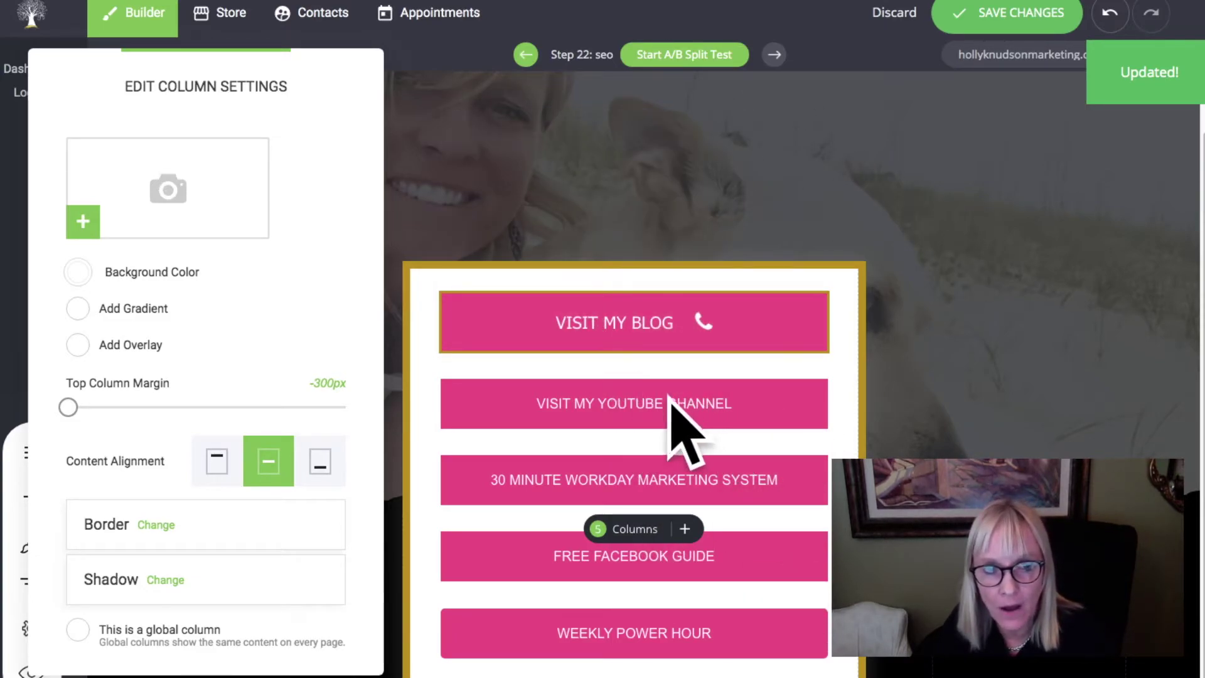
{"action": "left_click", "coordinate": [625, 352]}
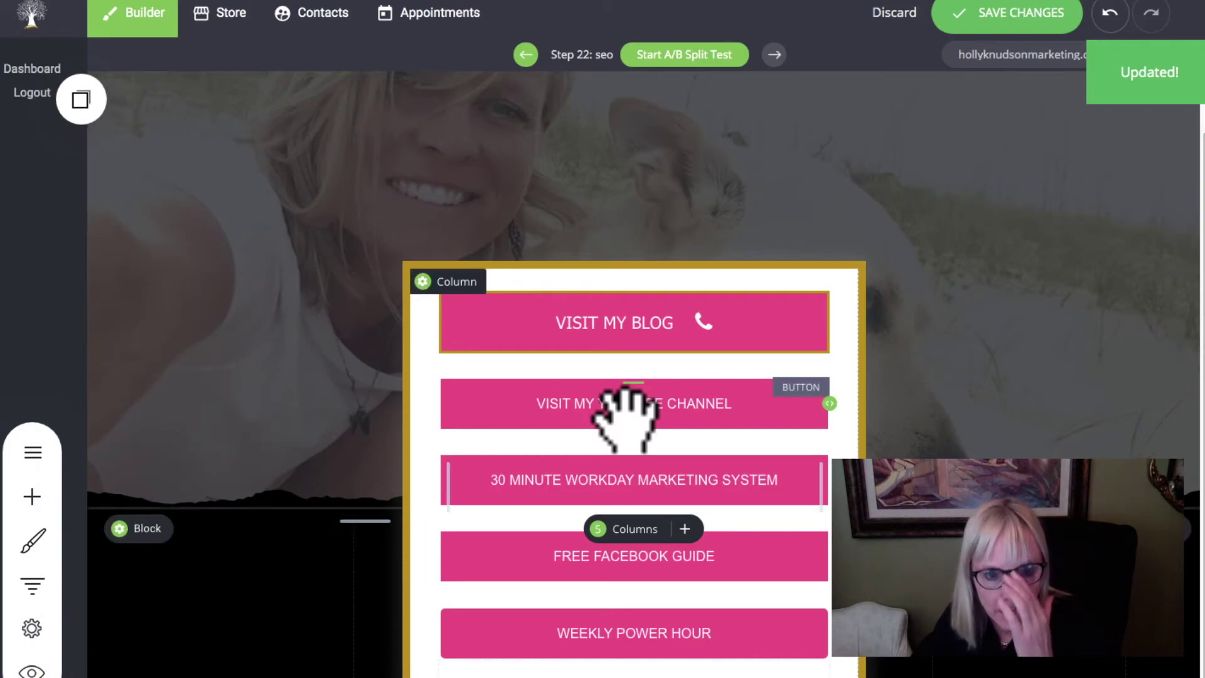
Add a YouTube icon after the text of the VISIT MY YOUTUBE CHANNEL button.
{"action": "mouse_move", "coordinate": [678, 342]}
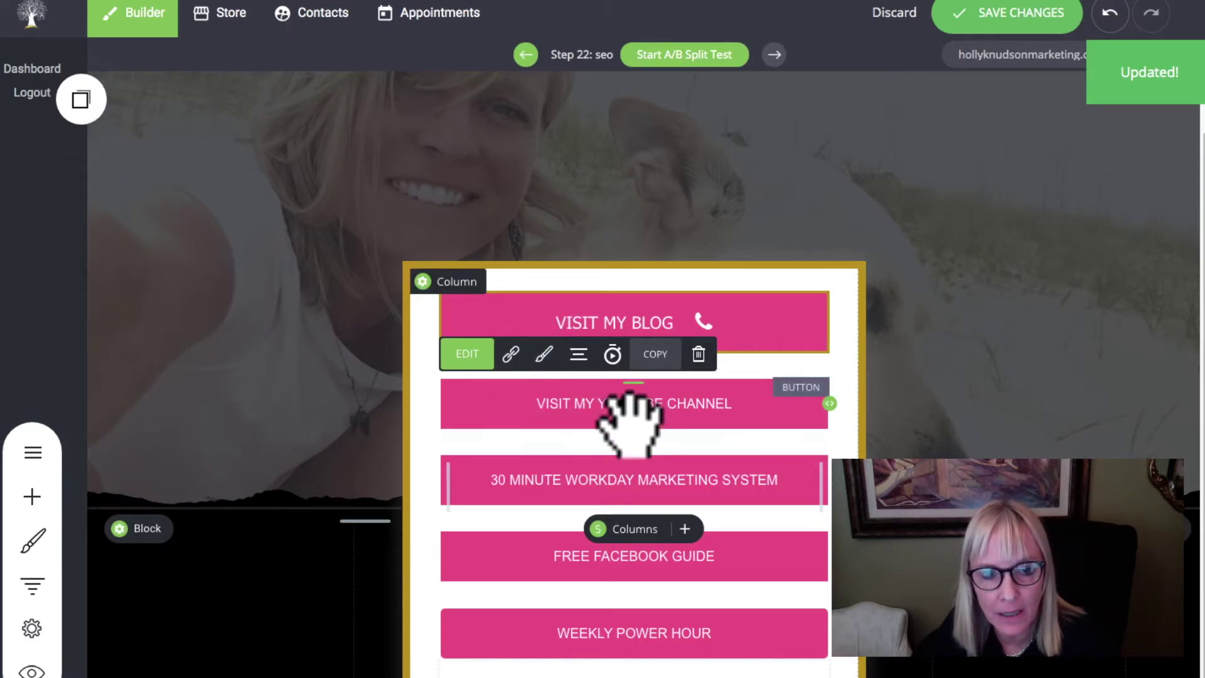
{"action": "left_click", "coordinate": [476, 358]}
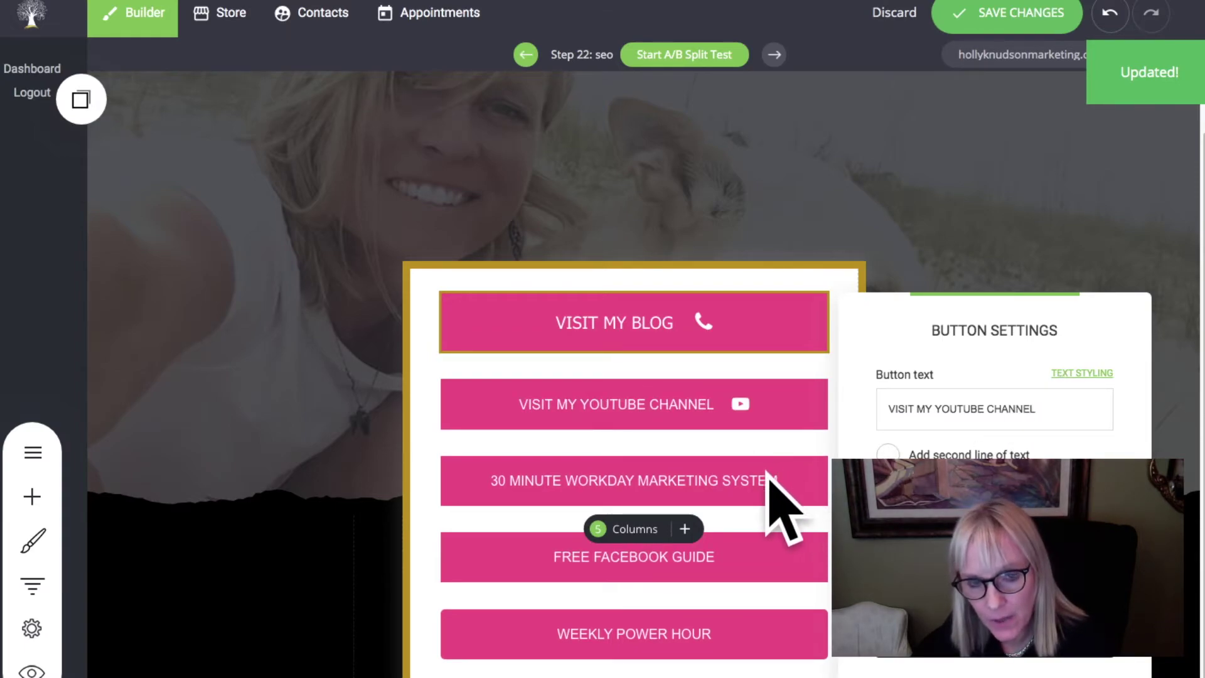
{"action": "left_click", "coordinate": [760, 493]}
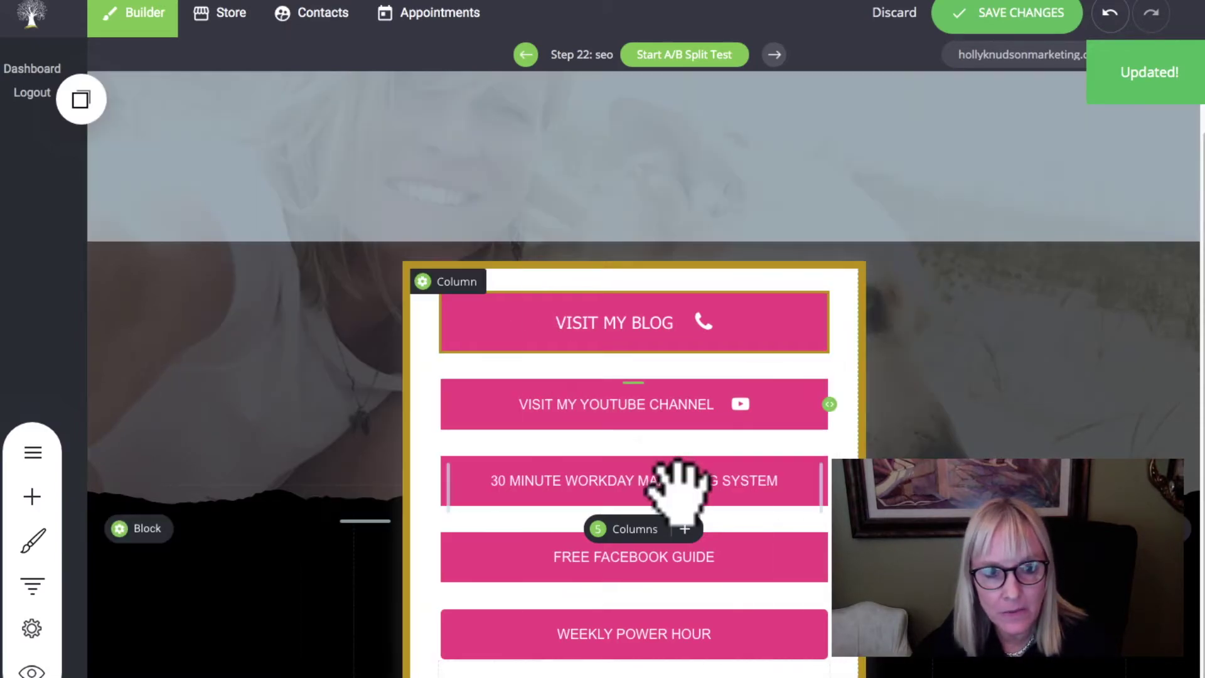
Change the 30 MINUTE WORKDAY MARKETING SYSTEM button's text to Twitter and add a Twitter icon at the back.
{"action": "mouse_move", "coordinate": [680, 484]}
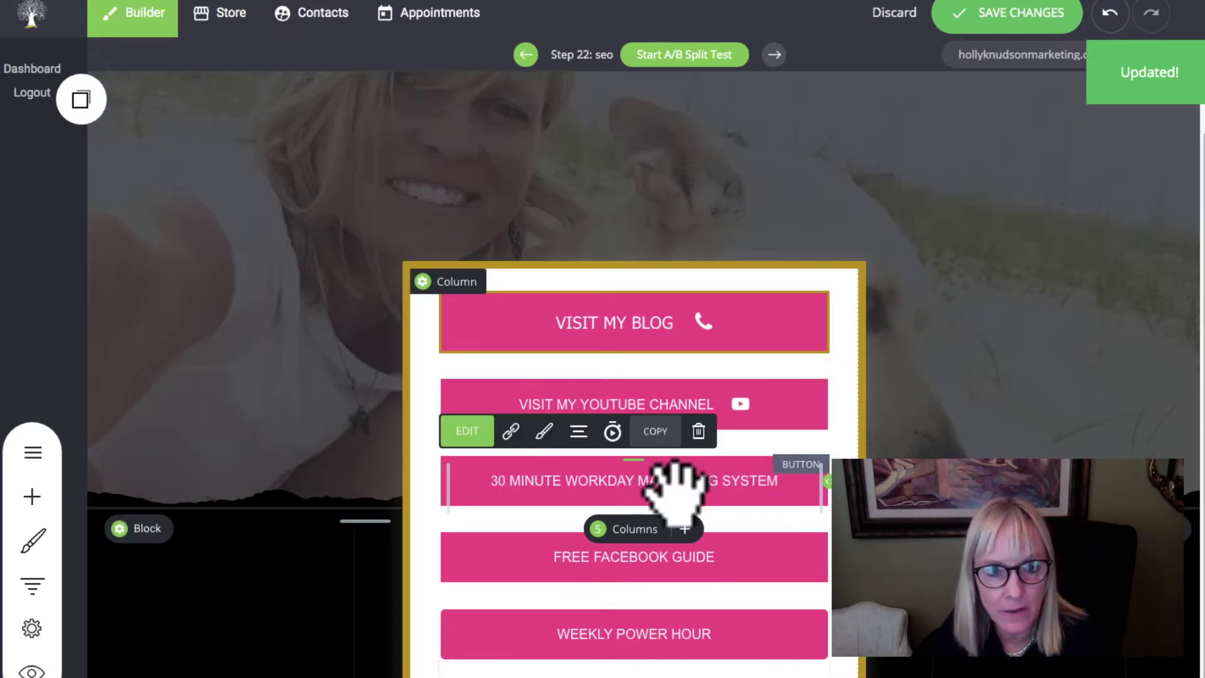
{"action": "left_click", "coordinate": [472, 430]}
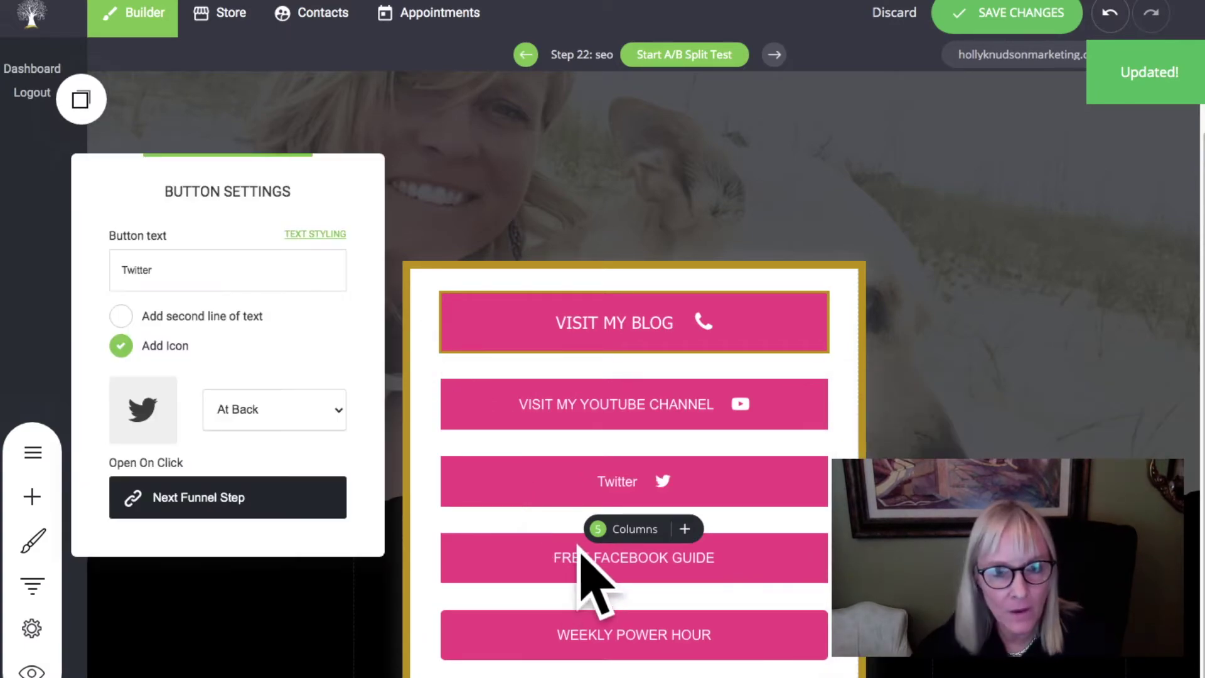
{"action": "left_click", "coordinate": [624, 490]}
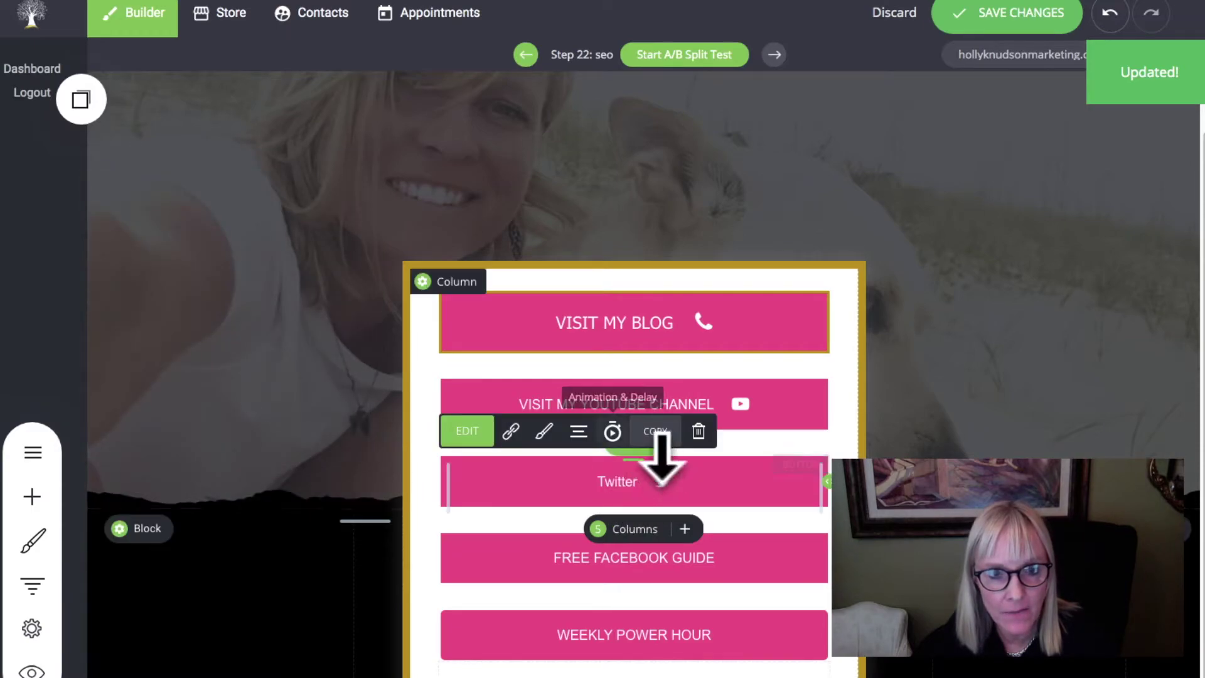
Style the Twitter button's text with a 19px font size and the Roboto font family.
{"action": "left_click", "coordinate": [545, 432]}
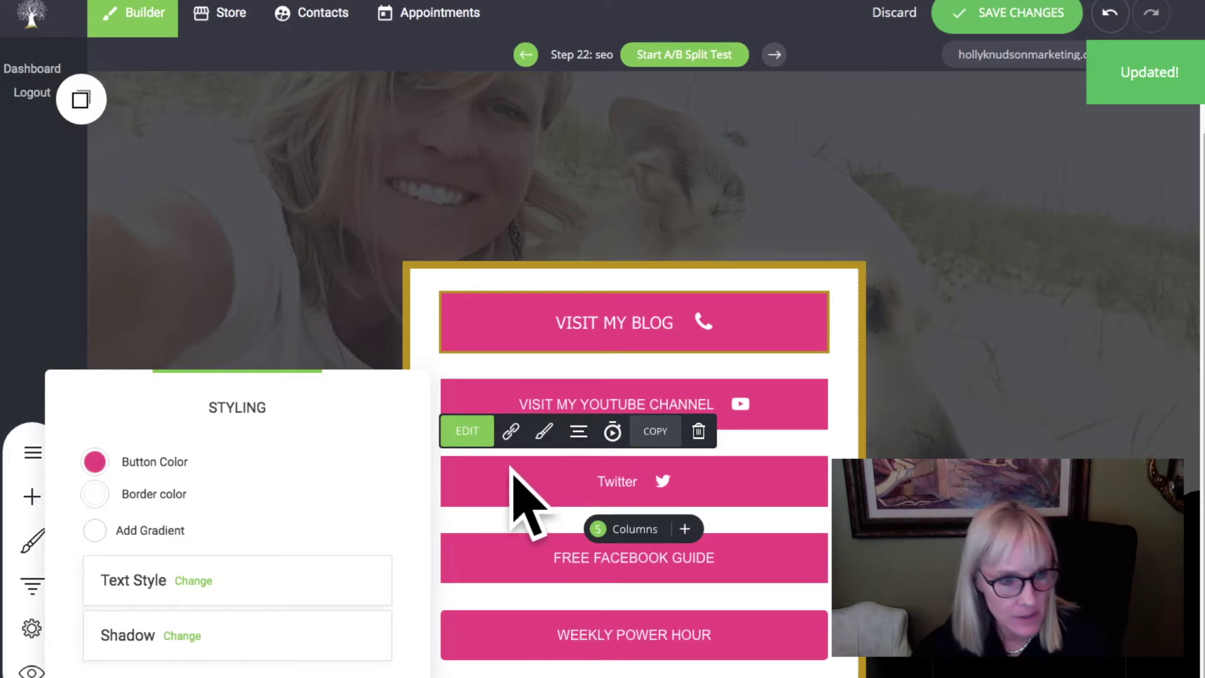
{"action": "left_click_drag", "start_coordinate": [336, 431], "coordinate": [351, 408]}
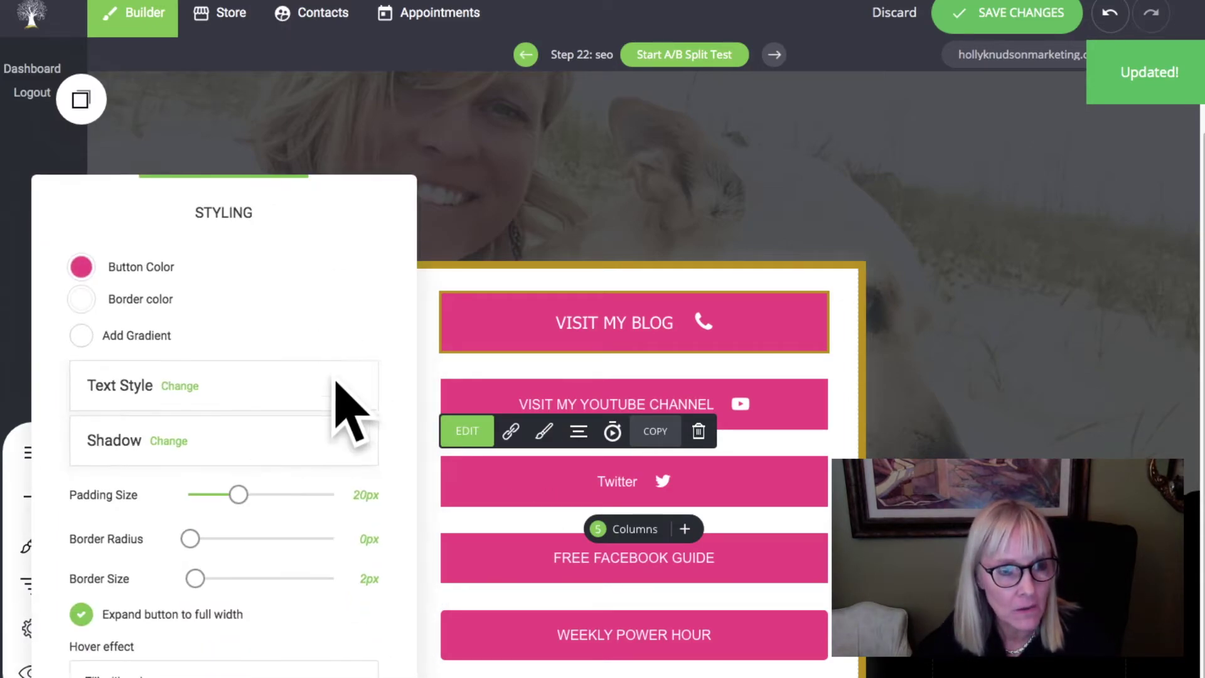
{"action": "left_click_drag", "start_coordinate": [323, 270], "coordinate": [381, 177]}
{"action": "left_click", "coordinate": [207, 298]}
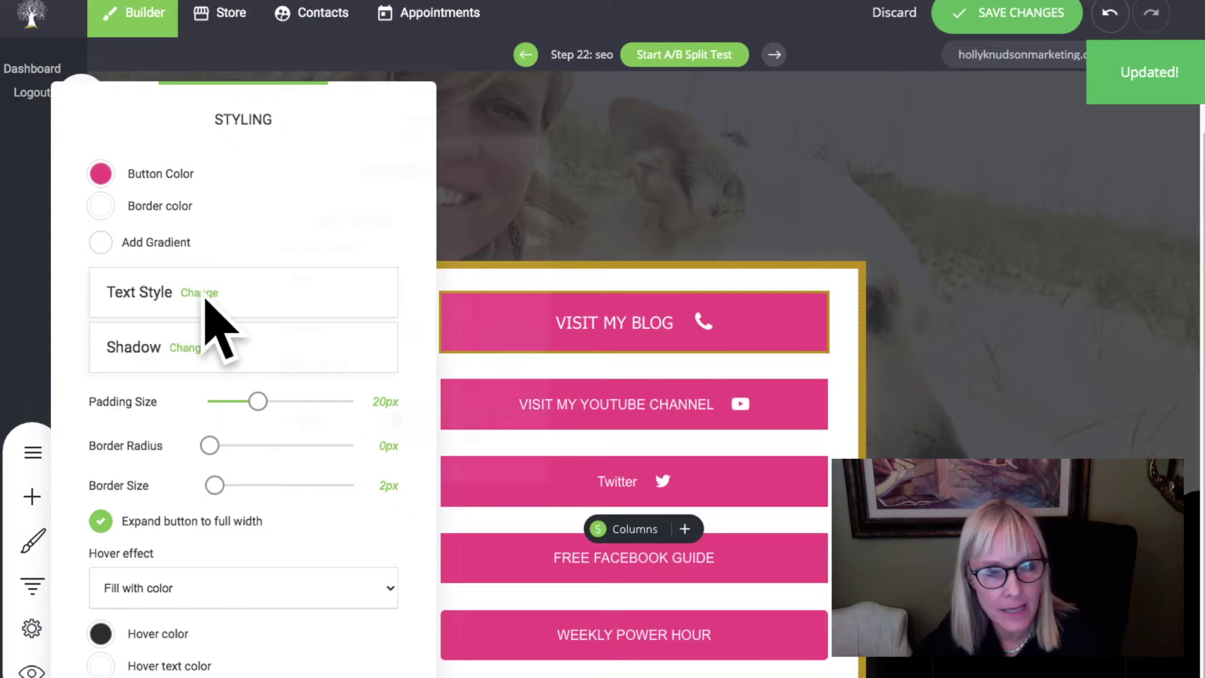
{"action": "left_click", "coordinate": [207, 298]}
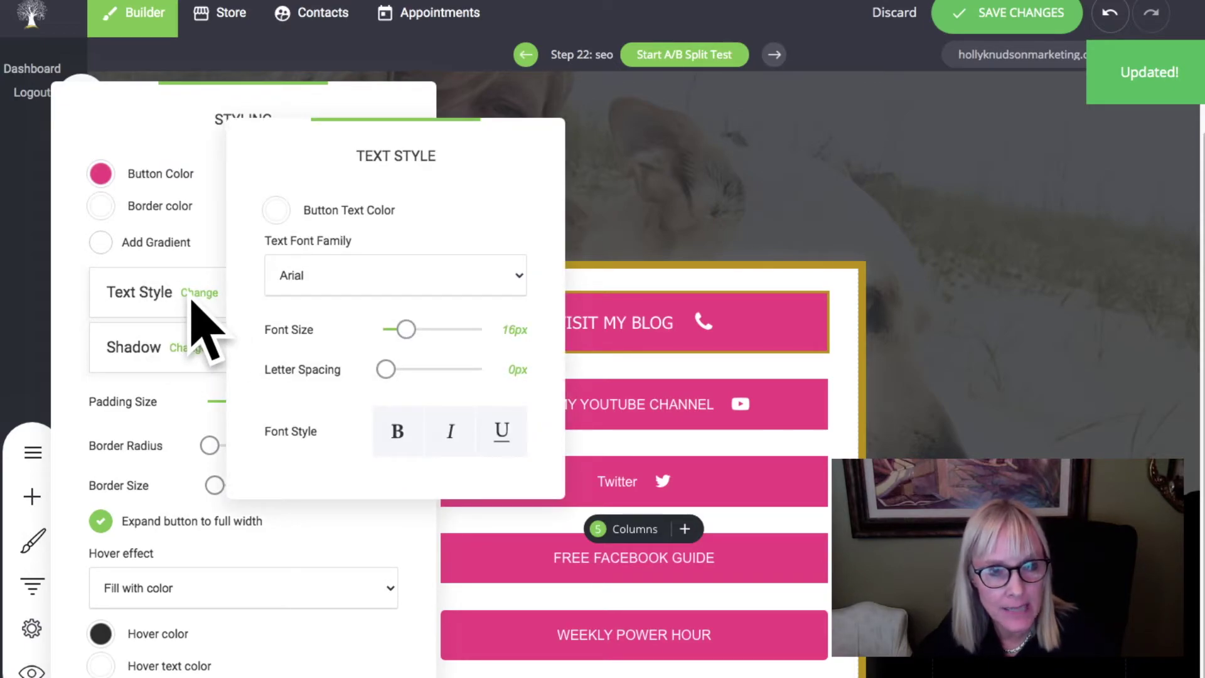
{"action": "left_click_drag", "start_coordinate": [406, 331], "coordinate": [411, 333]}
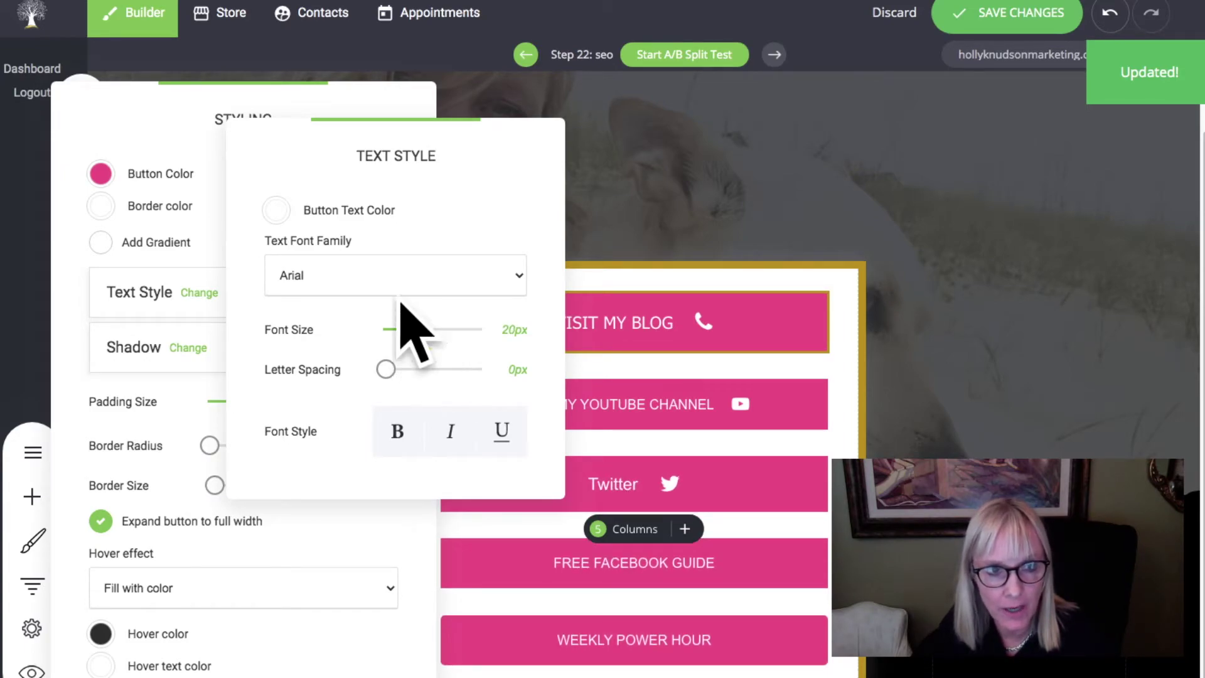
{"action": "left_click", "coordinate": [521, 276]}
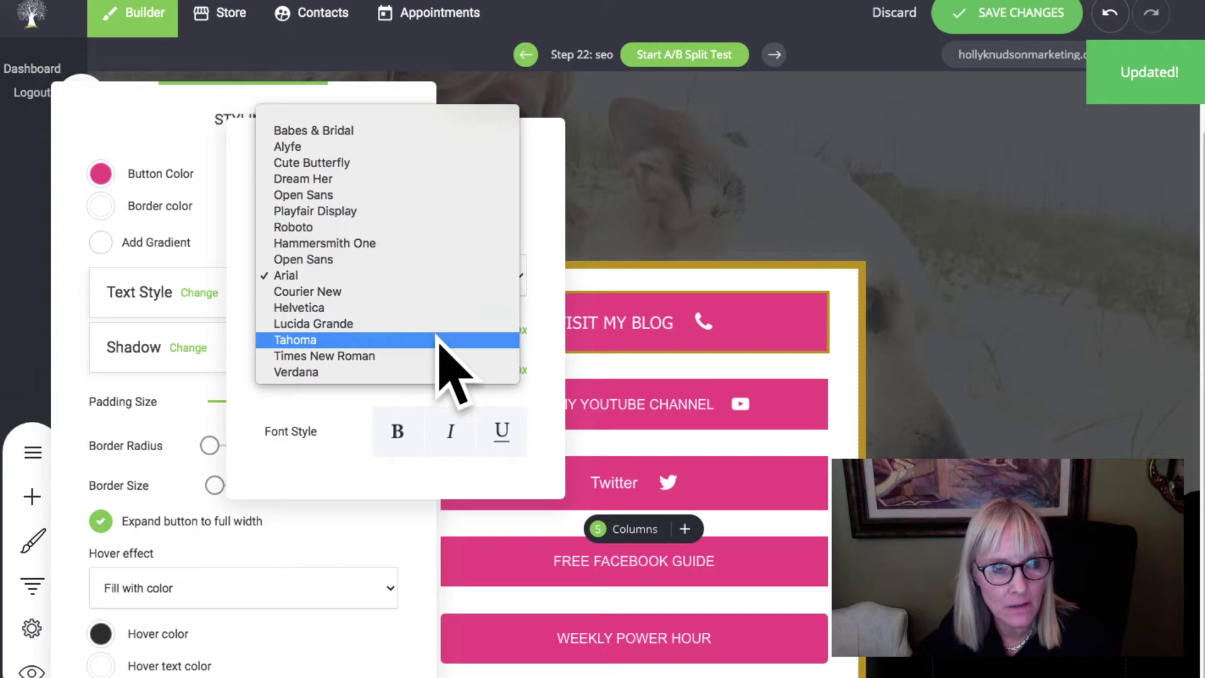
{"action": "left_click", "coordinate": [438, 227]}
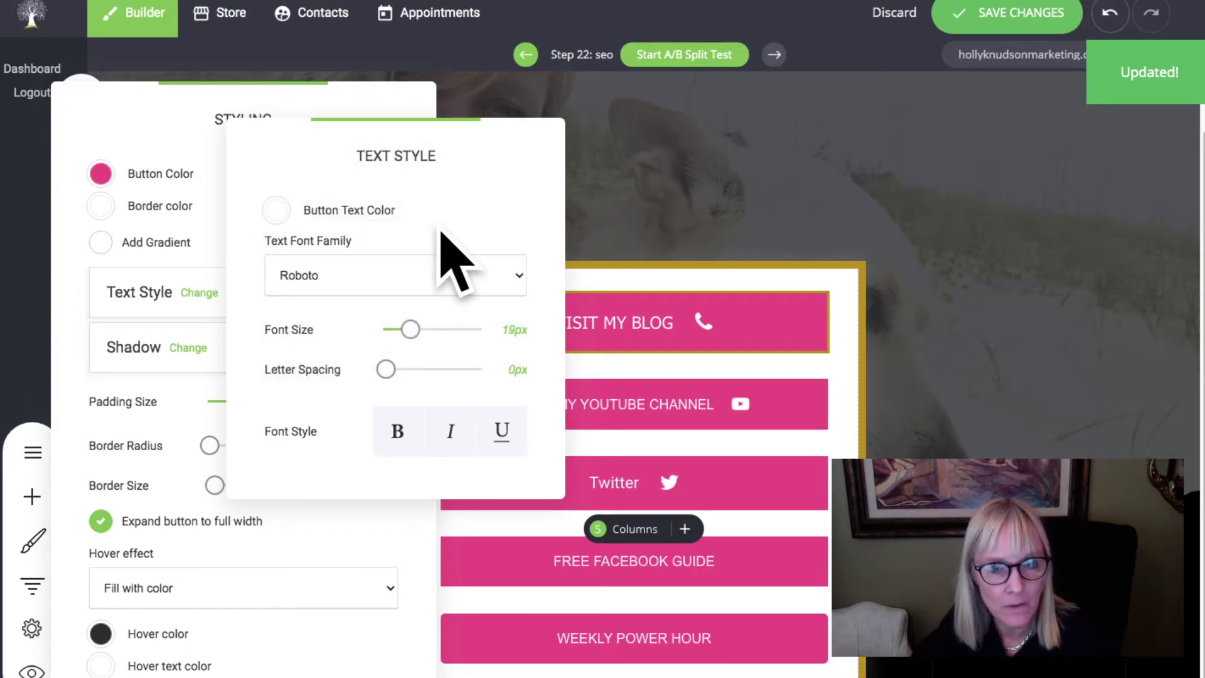
Set the VISIT MY YOUTUBE CHANNEL button's text to the Roboto font at 19px and close the styling settings.
{"action": "left_click", "coordinate": [643, 405]}
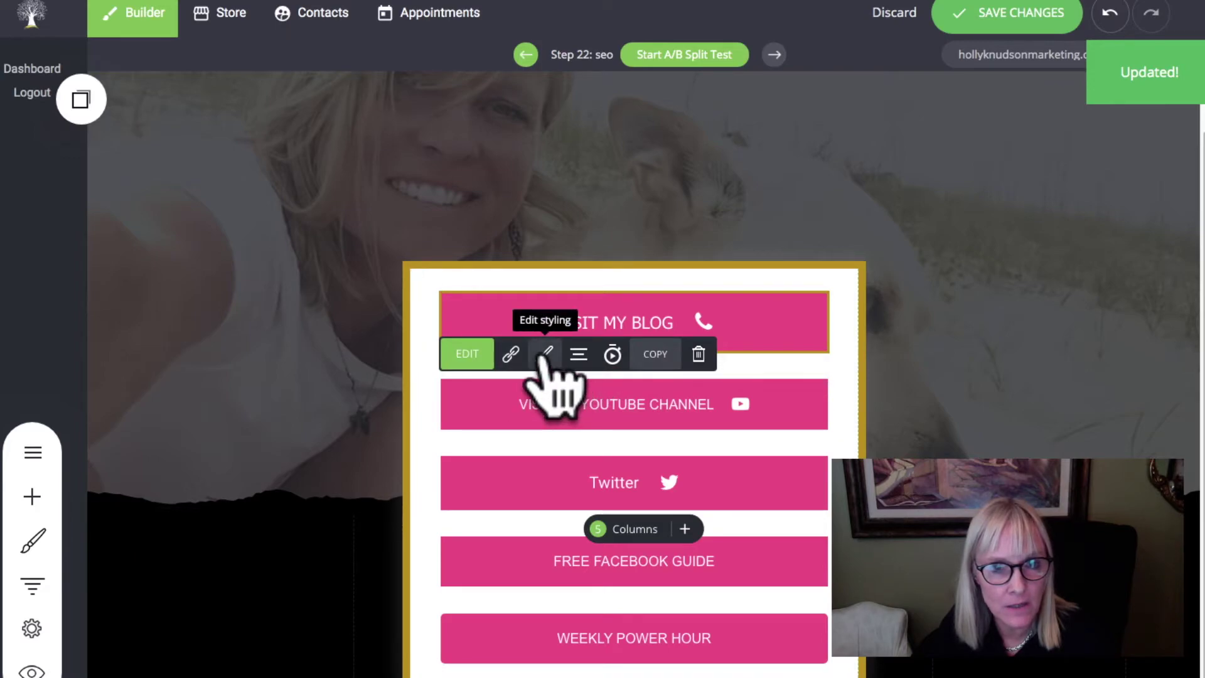
{"action": "left_click", "coordinate": [543, 354]}
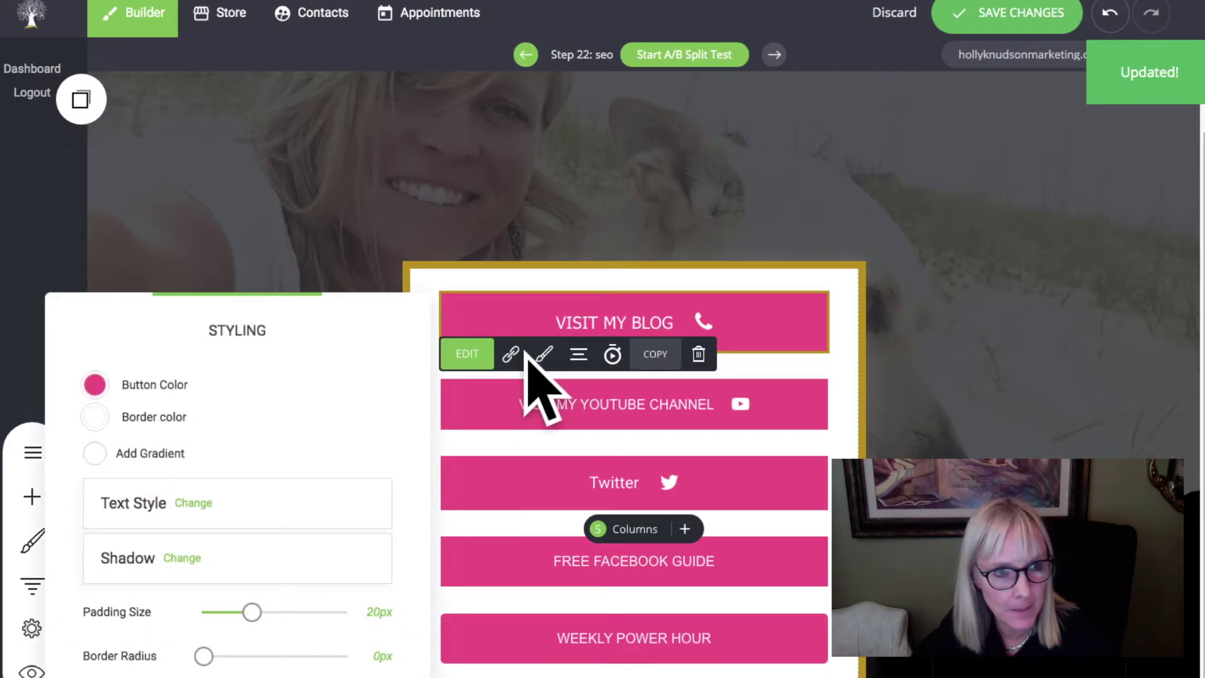
{"action": "left_click", "coordinate": [195, 506]}
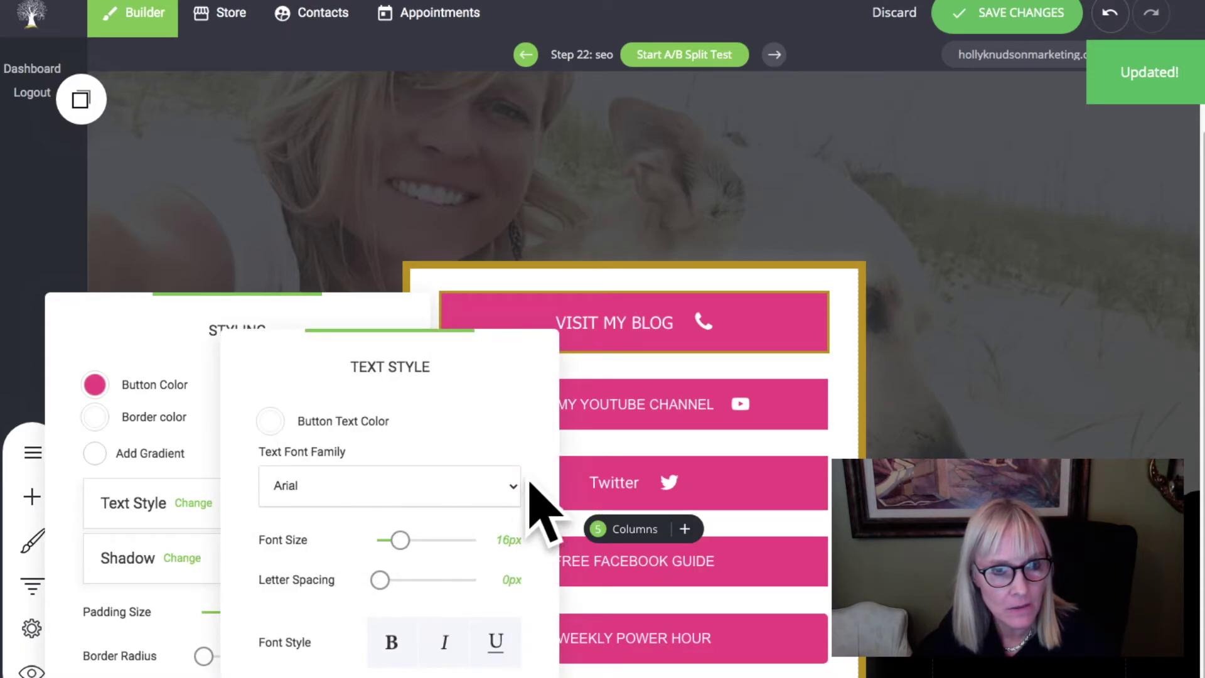
{"action": "left_click", "coordinate": [512, 487]}
{"action": "left_click", "coordinate": [437, 358]}
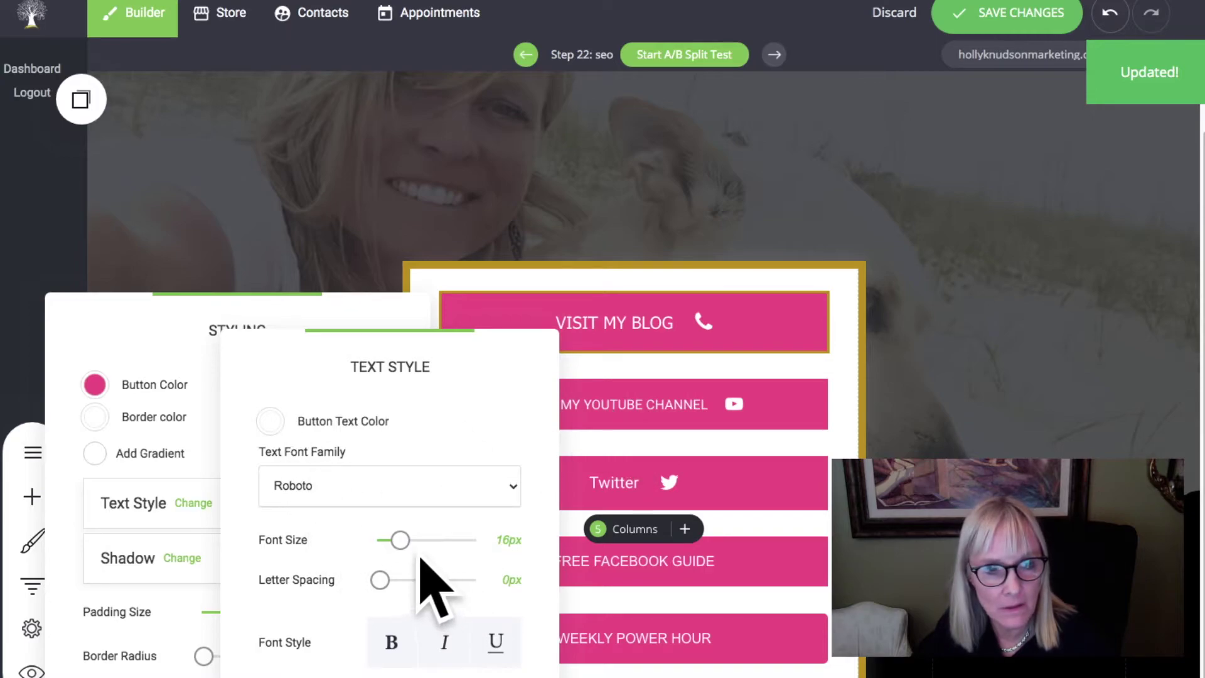
{"action": "left_click_drag", "start_coordinate": [400, 541], "coordinate": [405, 540]}
{"action": "left_click", "coordinate": [849, 364]}
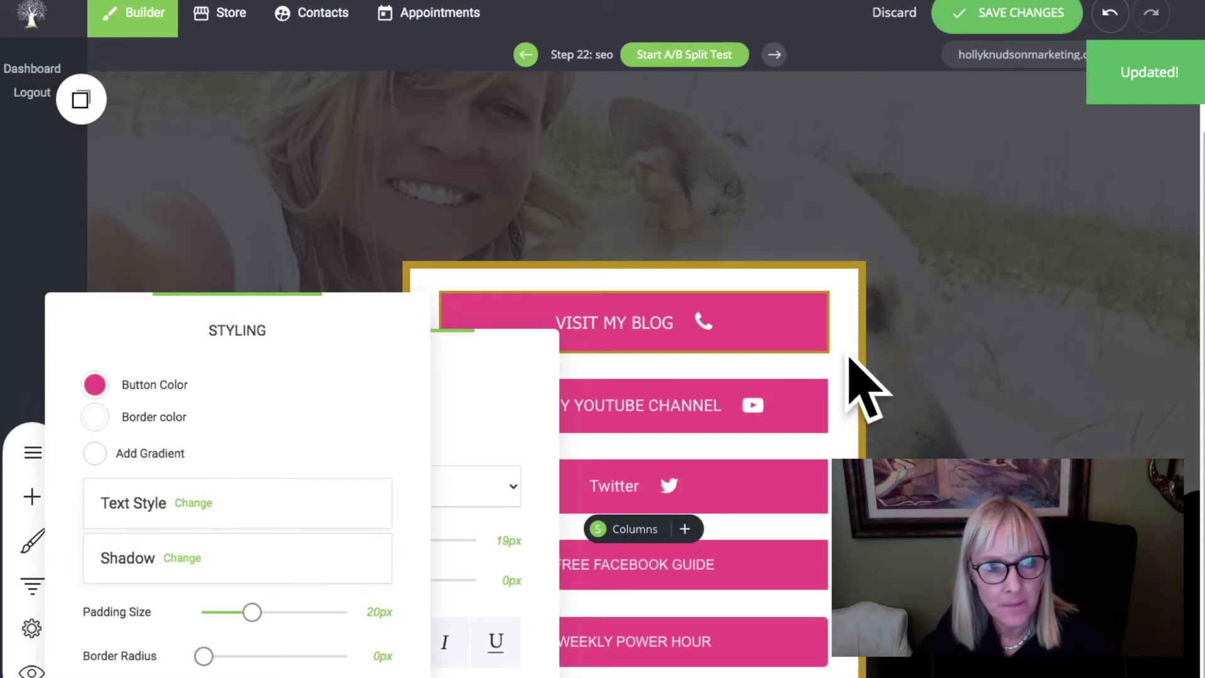
{"action": "left_click", "coordinate": [260, 276]}
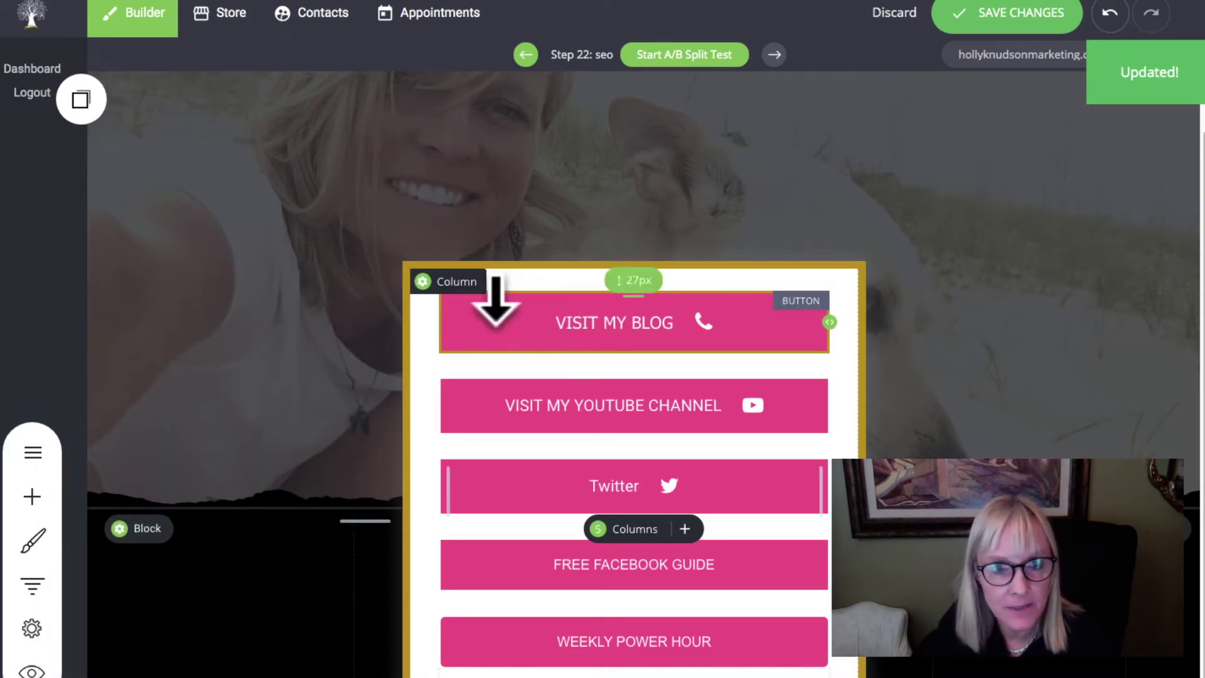
{"action": "left_click", "coordinate": [423, 281]}
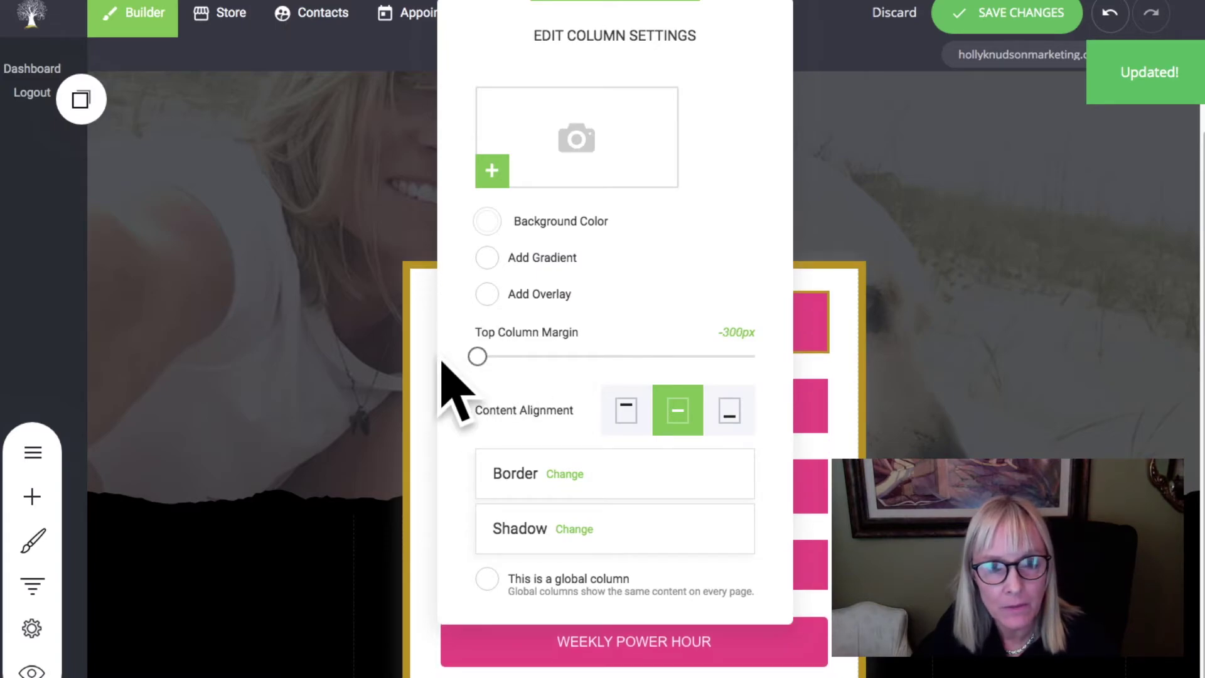
{"action": "left_click", "coordinate": [843, 174]}
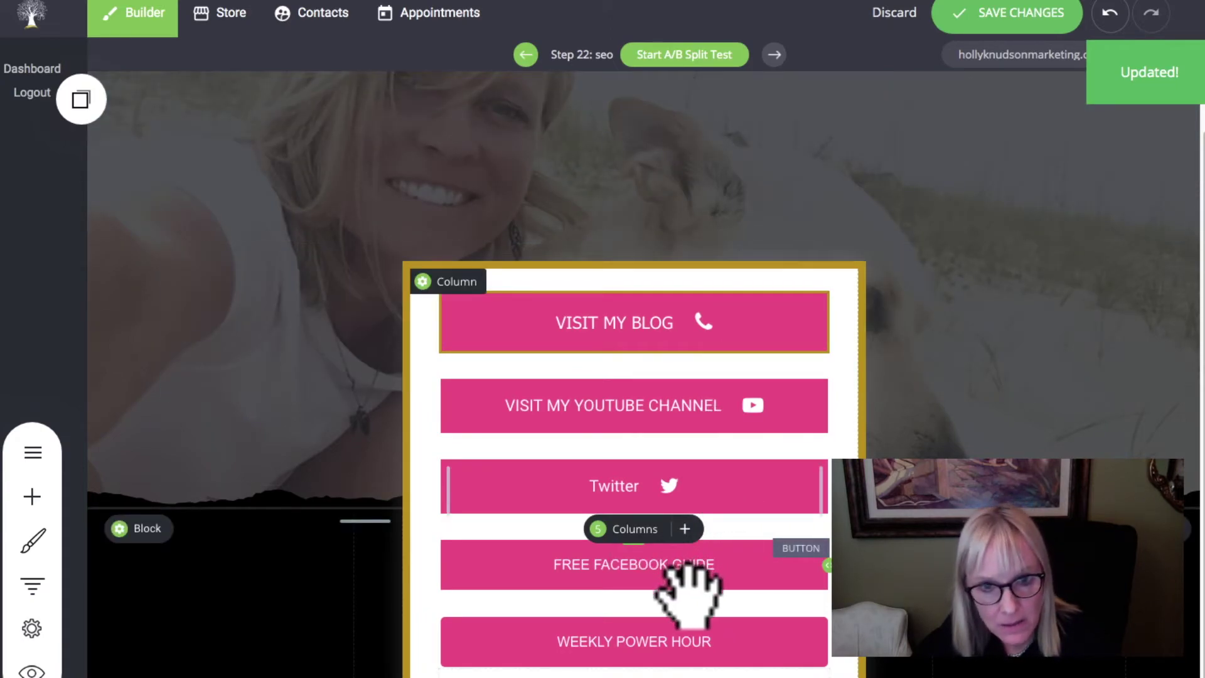
Review the VISIT MY YOUTUBE CHANNEL button's content settings and link options, and close both without editing.
{"action": "left_click", "coordinate": [555, 405]}
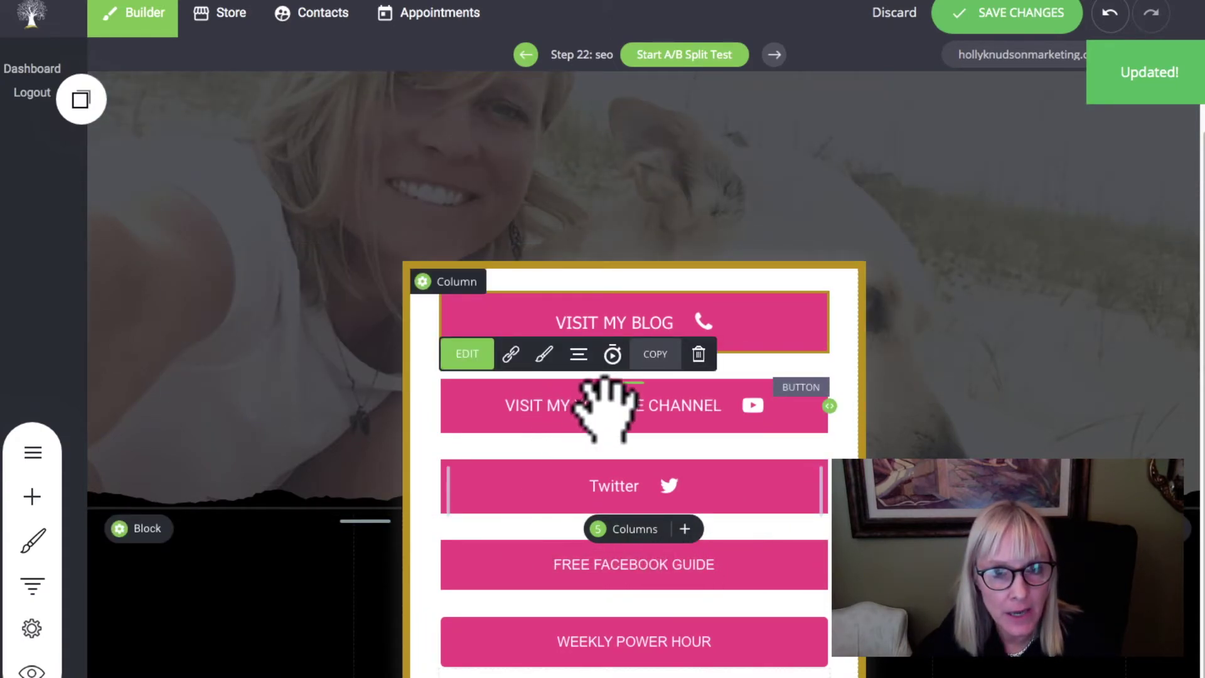
{"action": "left_click", "coordinate": [468, 354]}
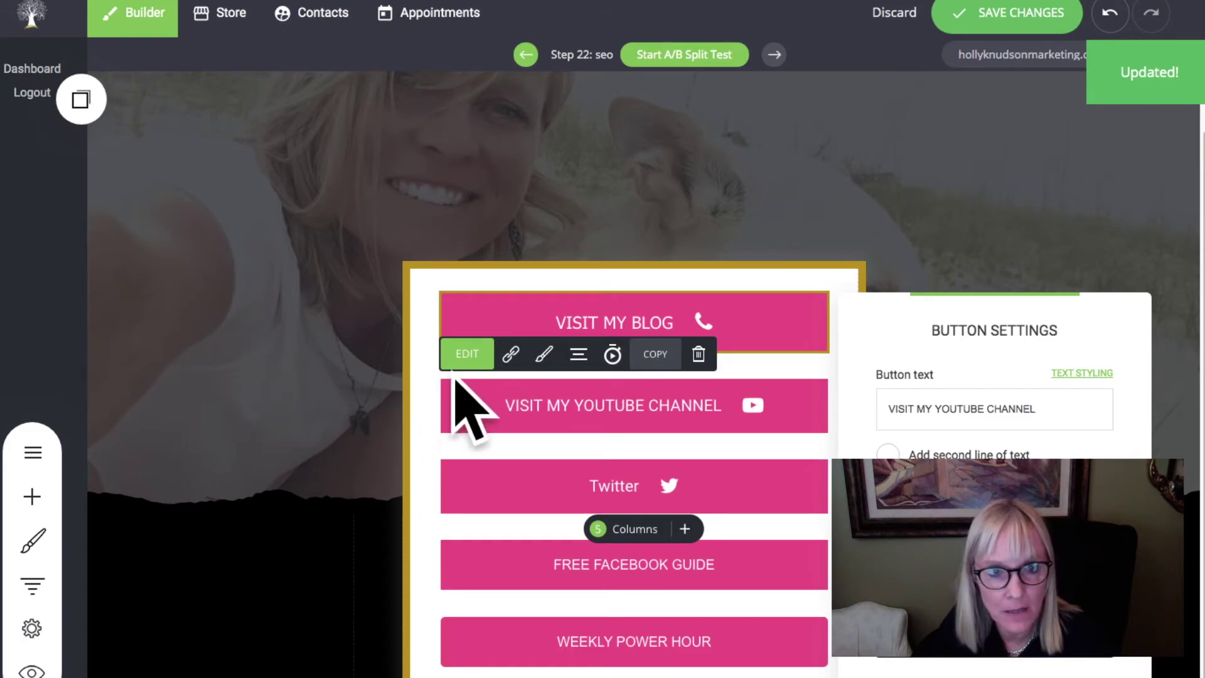
{"action": "left_click", "coordinate": [517, 361]}
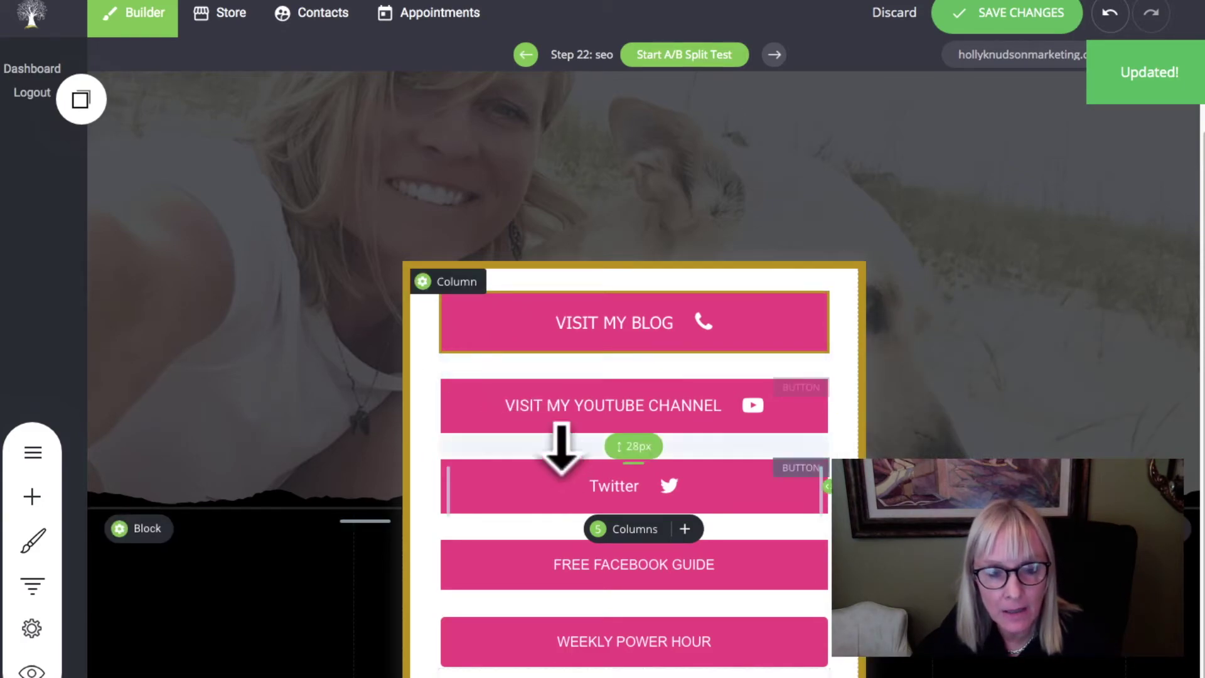
{"action": "left_click", "coordinate": [511, 351]}
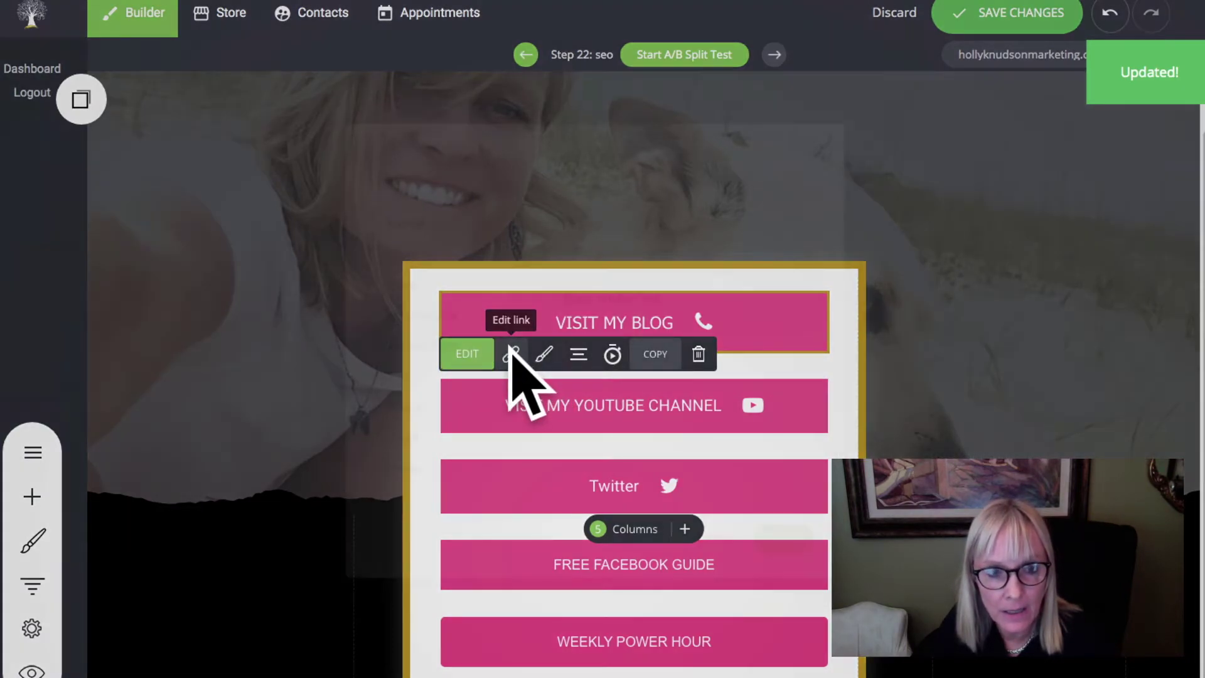
{"action": "left_click", "coordinate": [726, 558]}
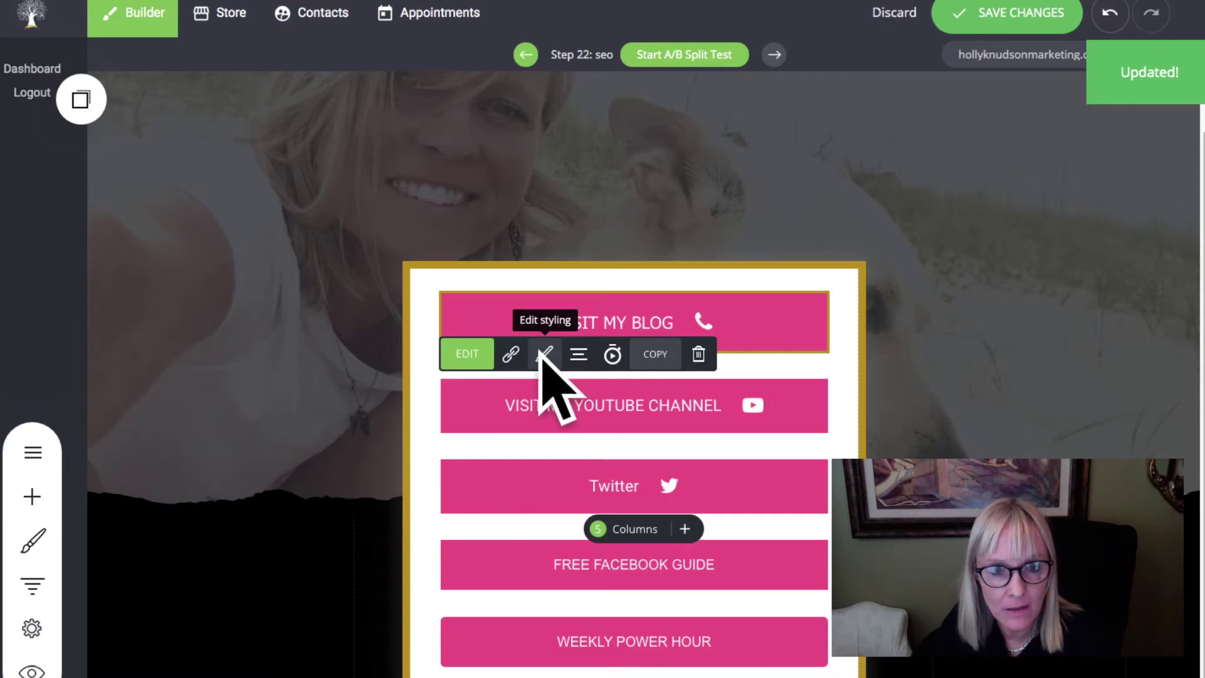
Set the hover color of the VISIT MY YOUTUBE CHANNEL button to gold.
{"action": "left_click", "coordinate": [543, 355]}
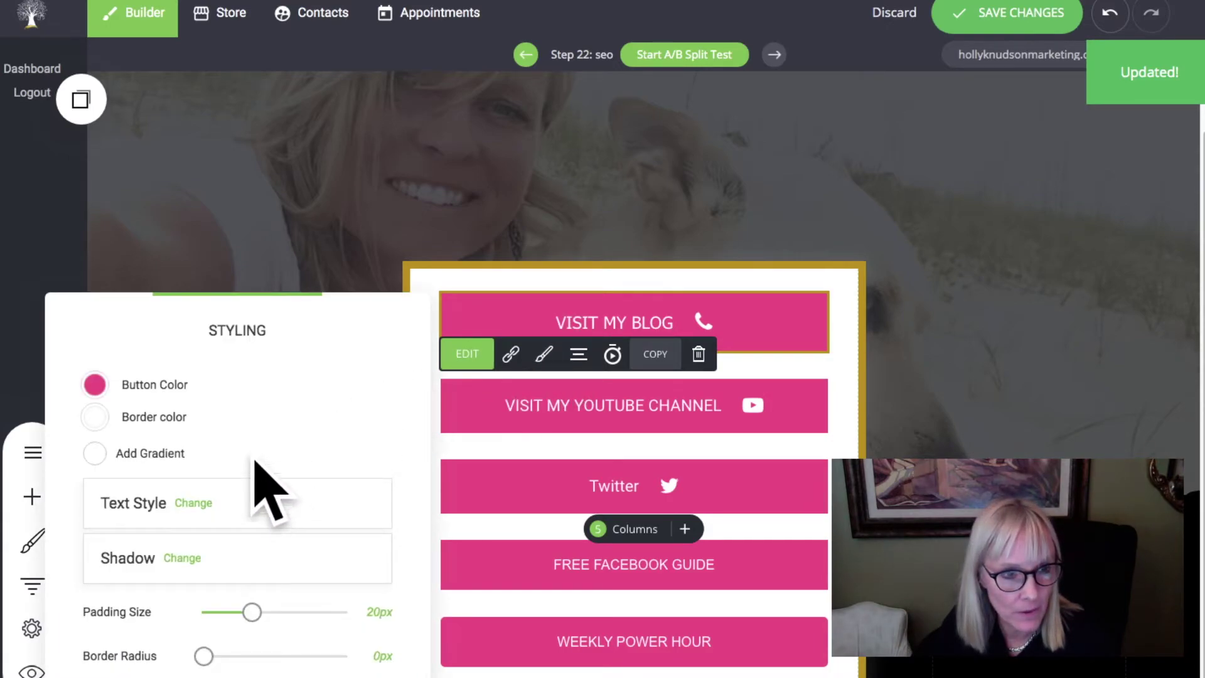
{"action": "left_click_drag", "start_coordinate": [289, 310], "coordinate": [334, 78]}
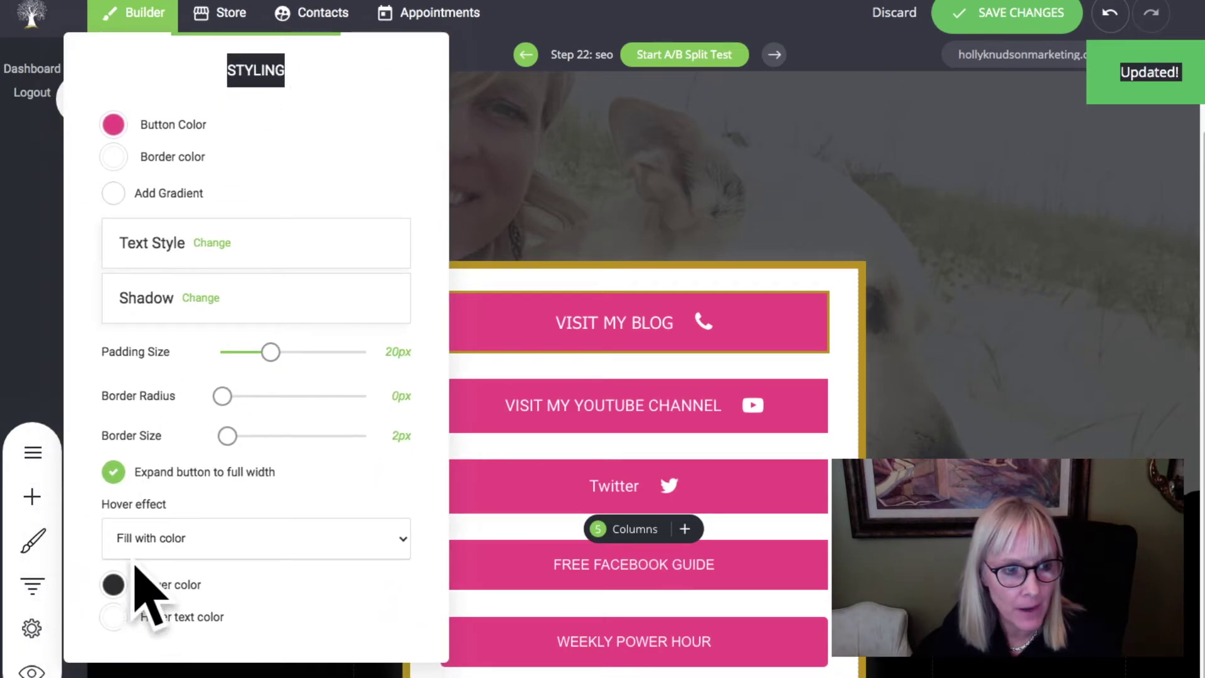
{"action": "left_click", "coordinate": [114, 585]}
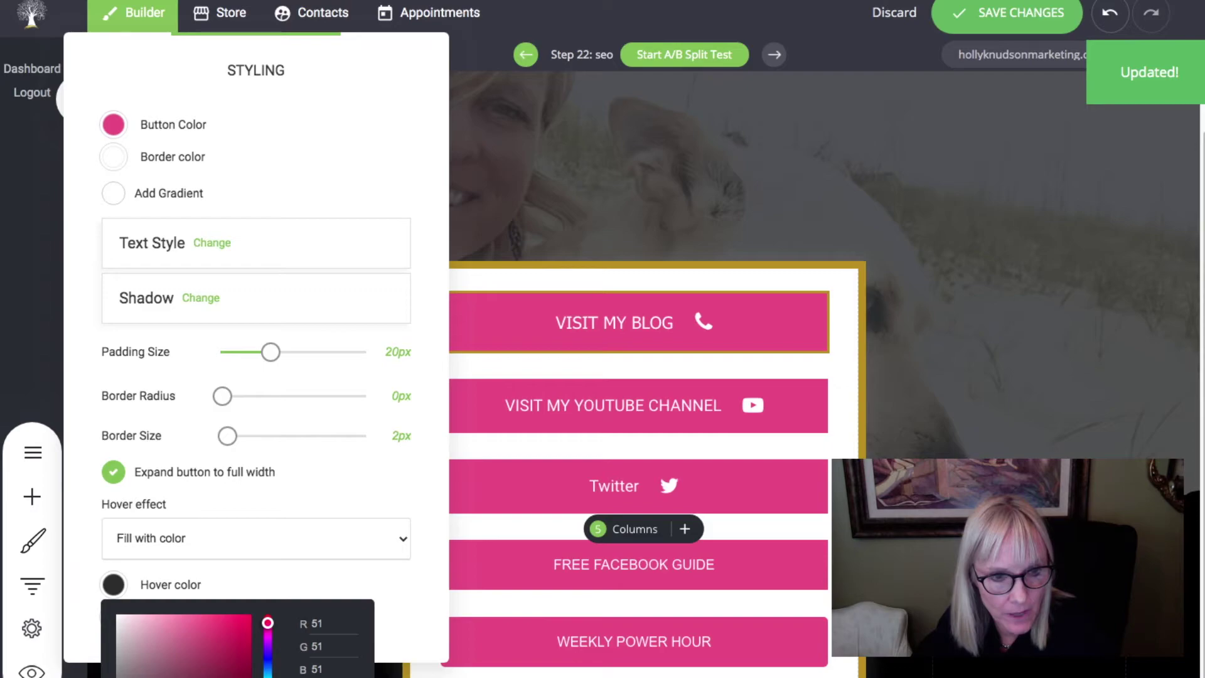
{"action": "left_click", "coordinate": [133, 168]}
Give the VISIT MY YOUTUBE CHANNEL button a C19B22 border with about 7px radius and slightly increased border size.
{"action": "left_click", "coordinate": [113, 157]}
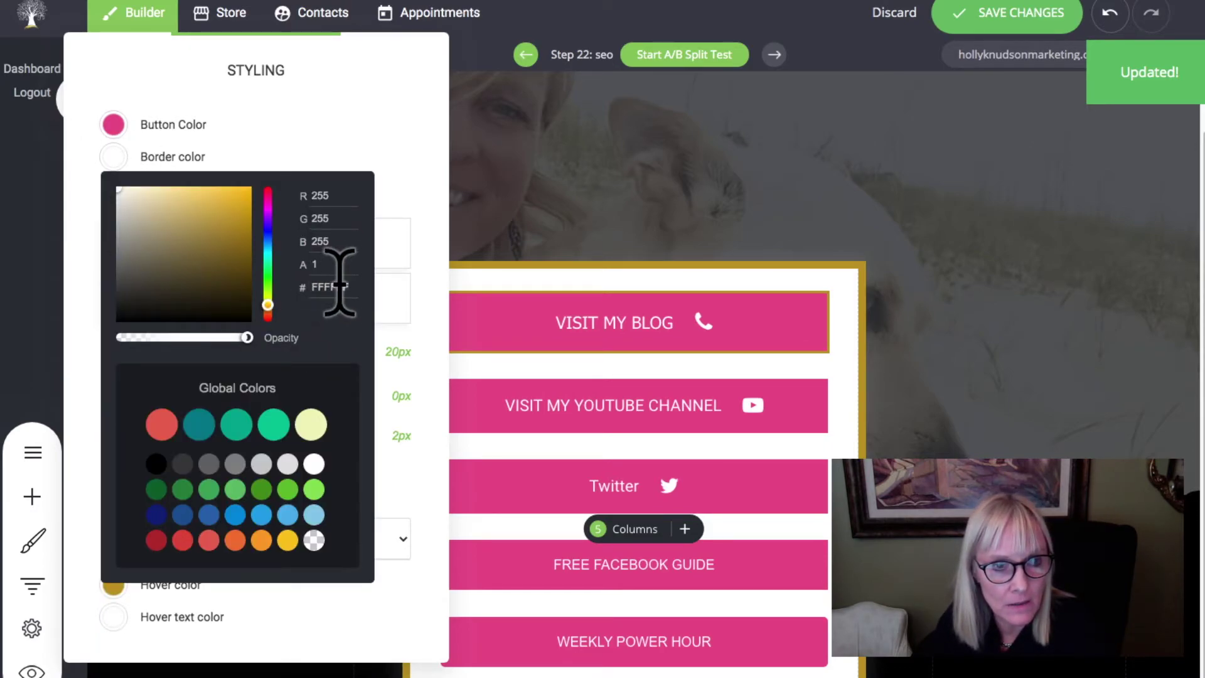
{"action": "right_click", "coordinate": [316, 287]}
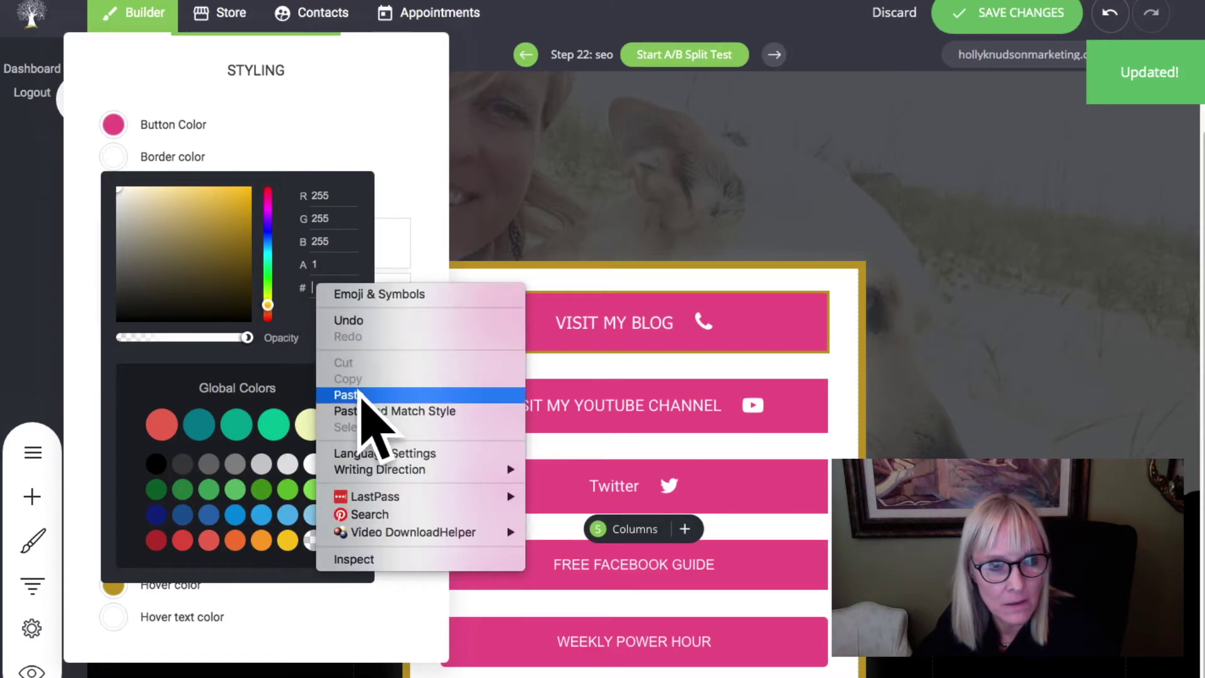
{"action": "left_click", "coordinate": [336, 391]}
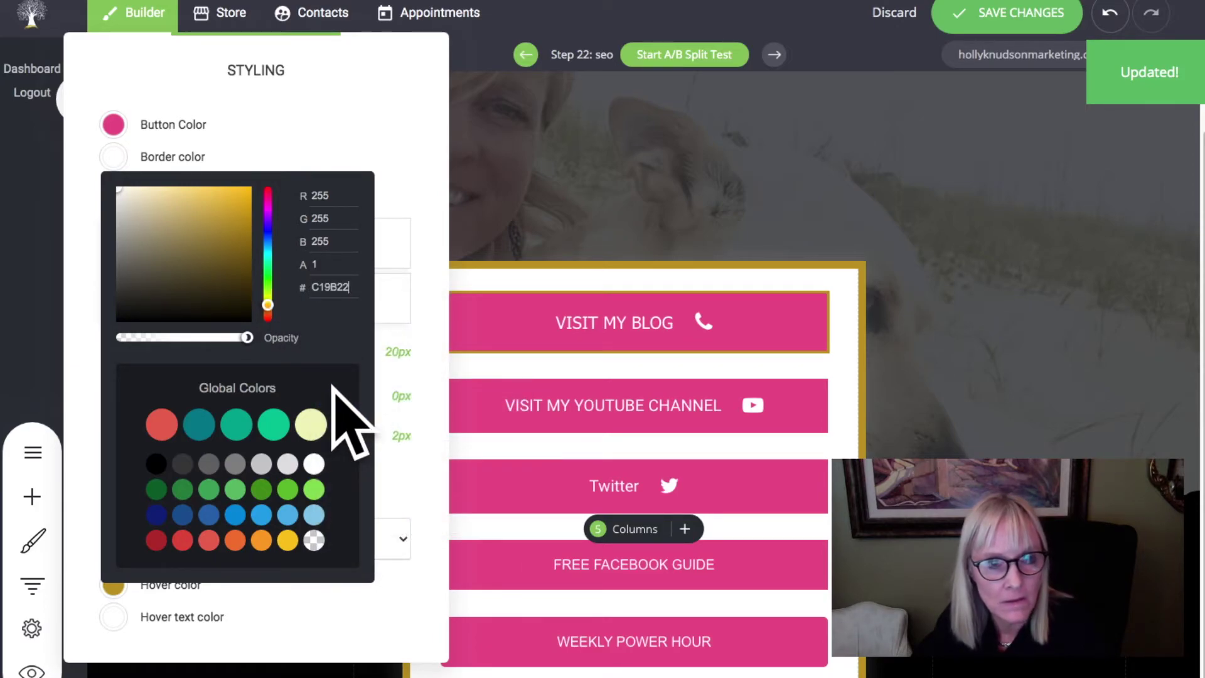
{"action": "left_click", "coordinate": [417, 321]}
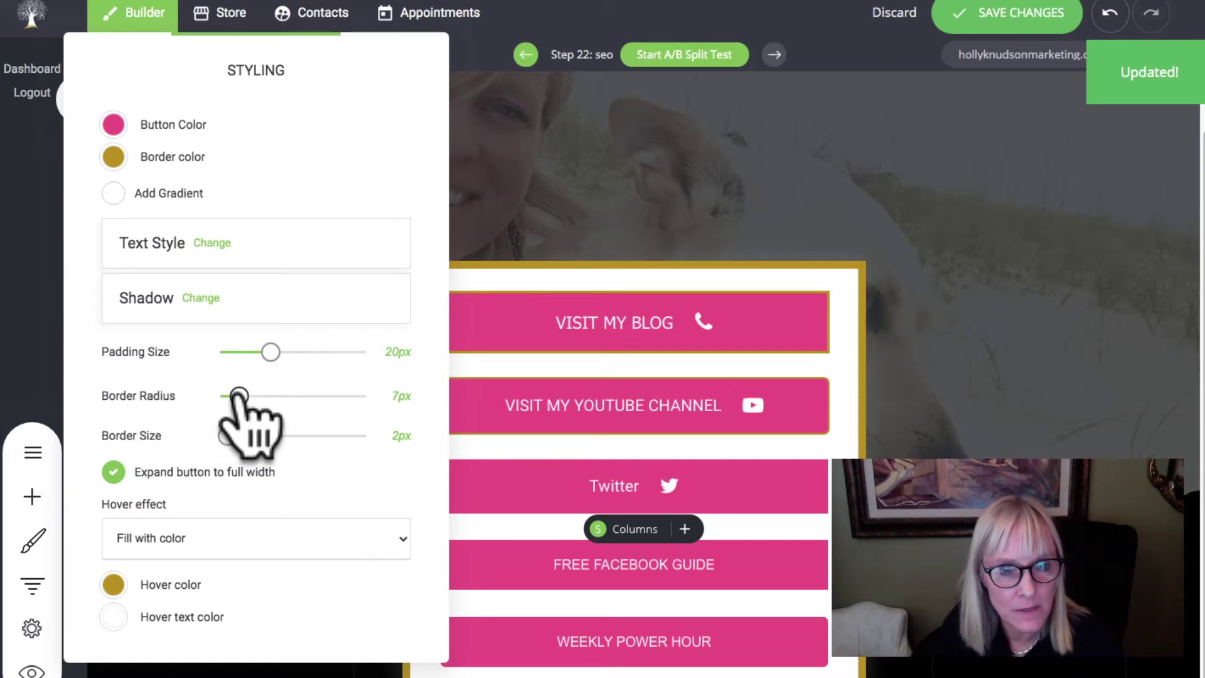
{"action": "left_click_drag", "start_coordinate": [226, 436], "coordinate": [233, 436]}
{"action": "left_click", "coordinate": [497, 337]}
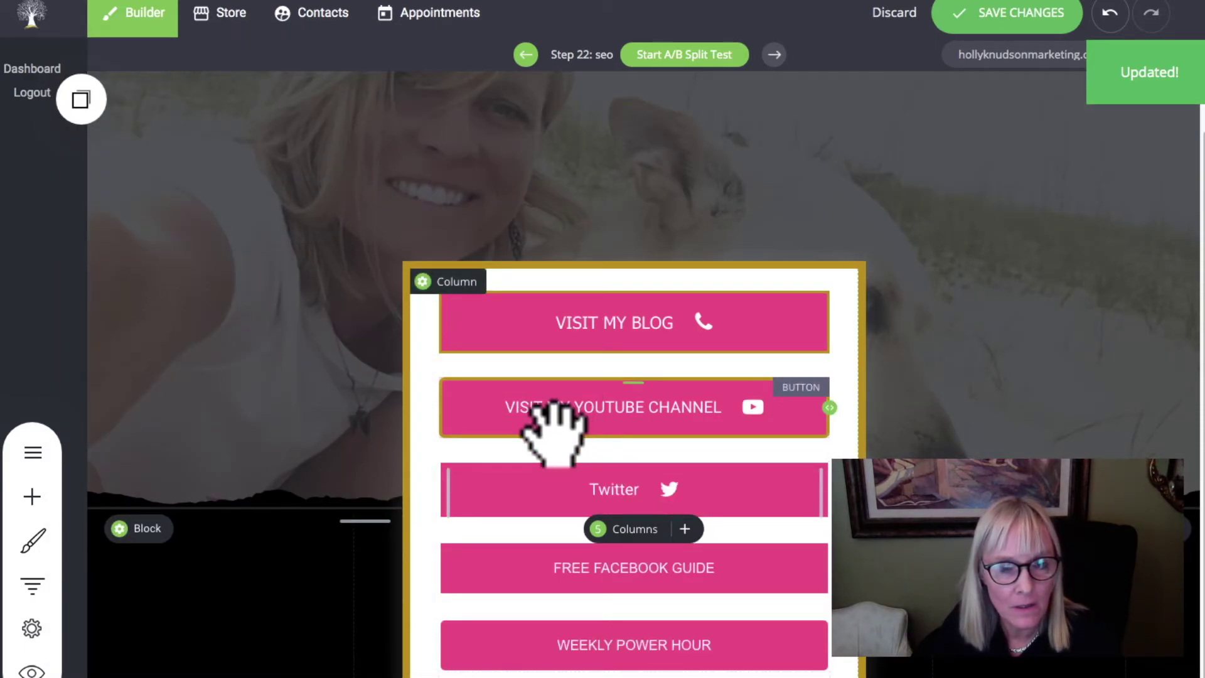
Try the Zoom In, Fade In From Top, Tilt From Left and Bounce From Bottom animations on the VISIT MY YOUTUBE CHANNEL button.
{"action": "left_click", "coordinate": [499, 399]}
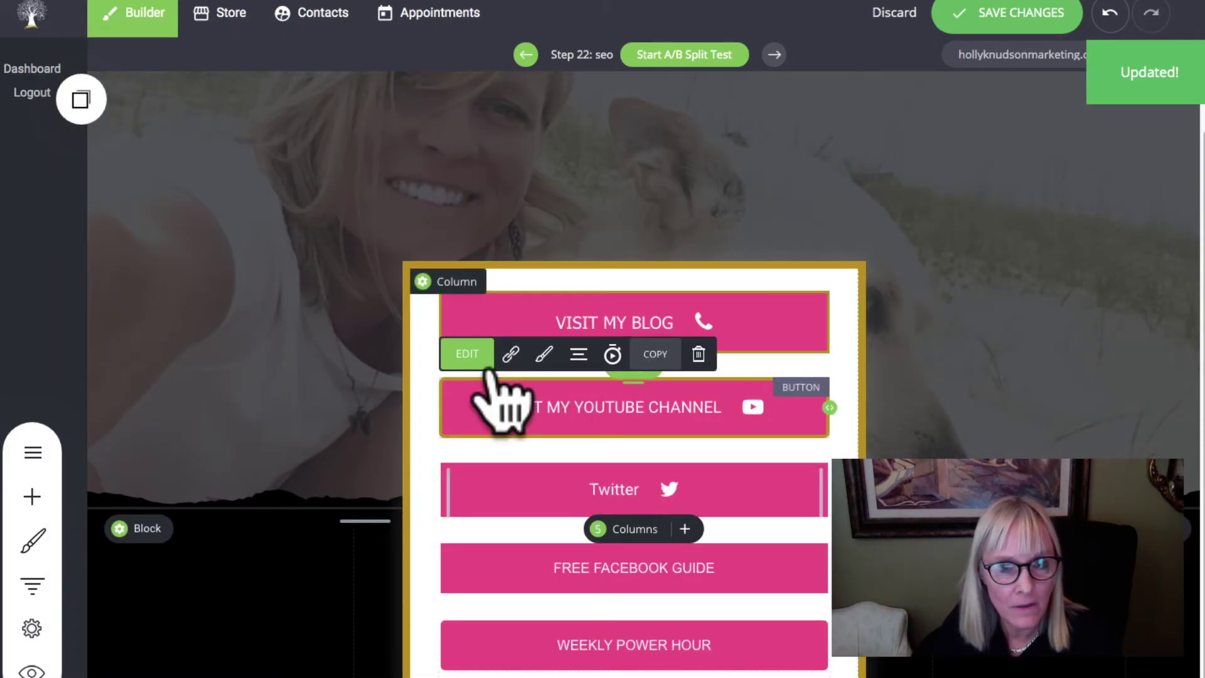
{"action": "left_click", "coordinate": [577, 358]}
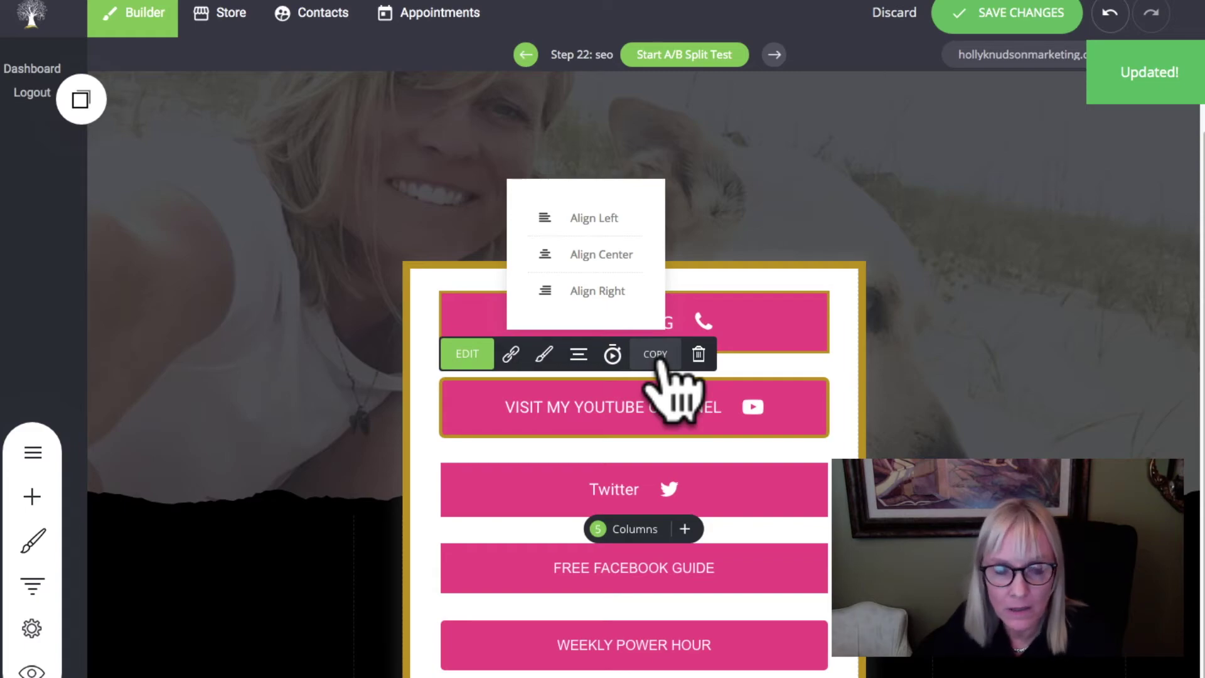
{"action": "left_click", "coordinate": [612, 355]}
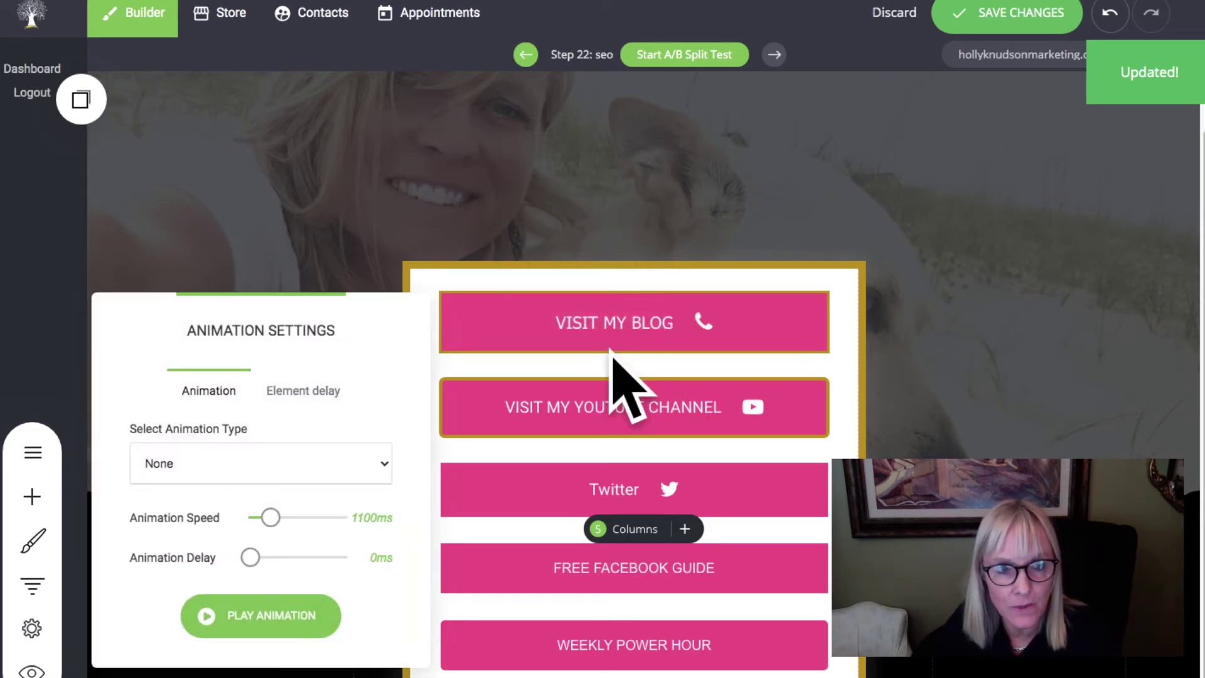
{"action": "left_click", "coordinate": [384, 465]}
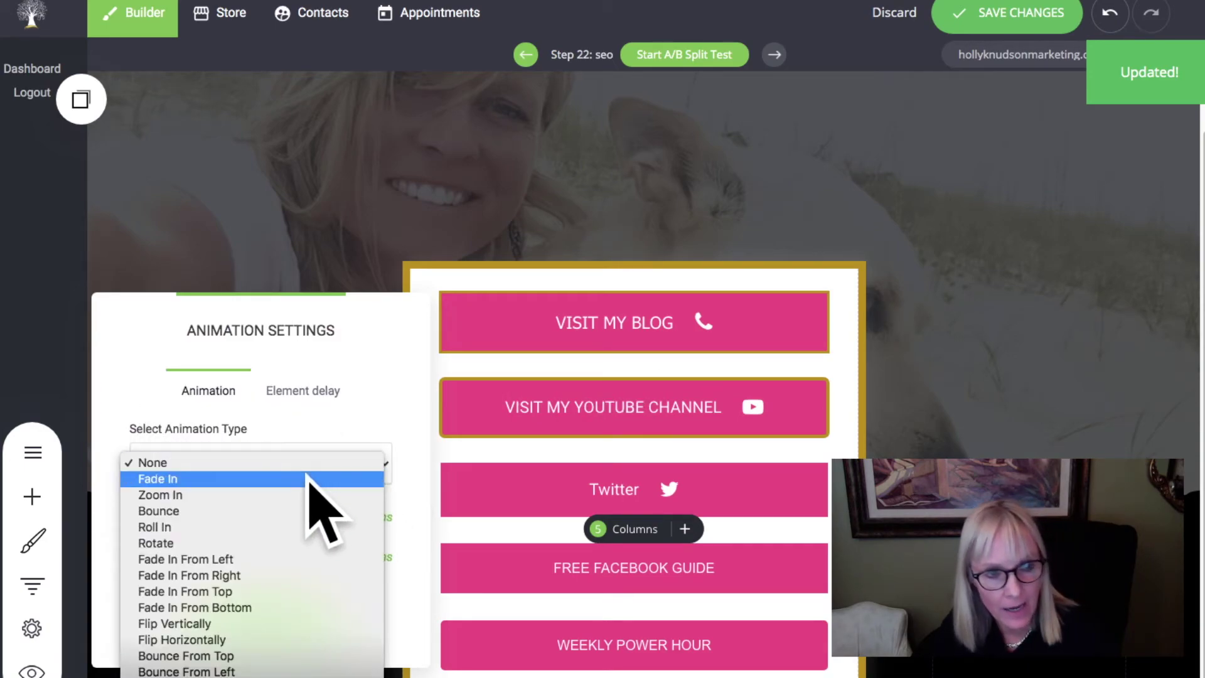
{"action": "left_click", "coordinate": [307, 495]}
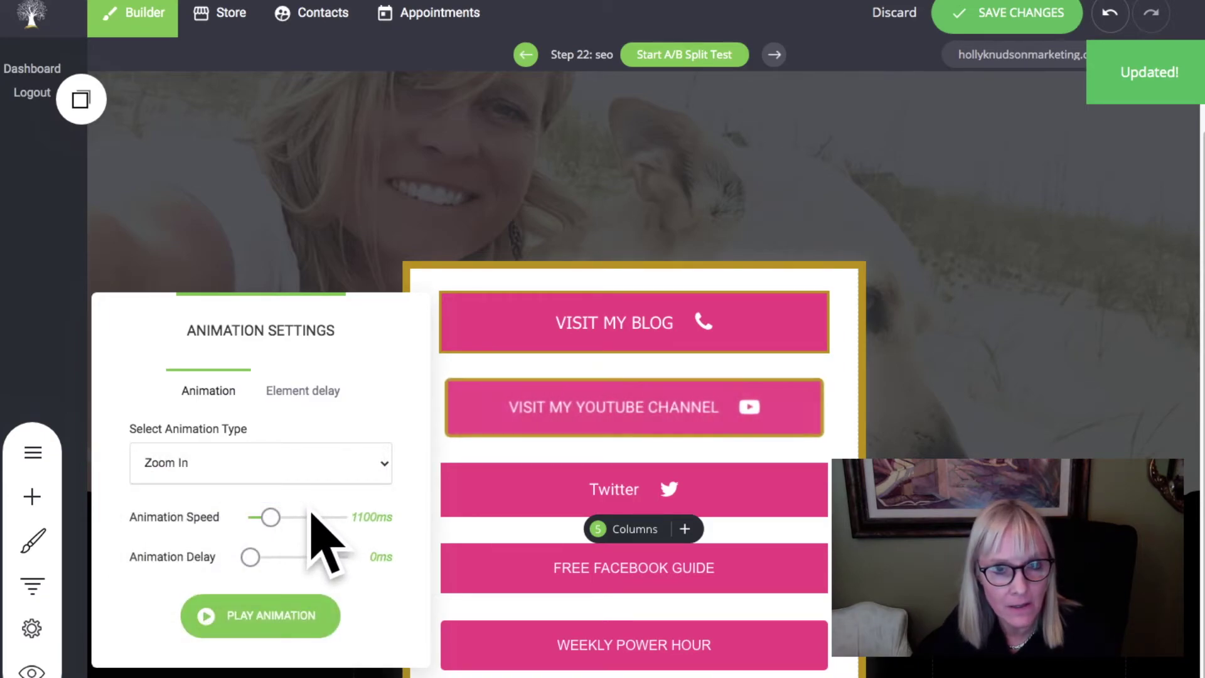
{"action": "left_click", "coordinate": [356, 477]}
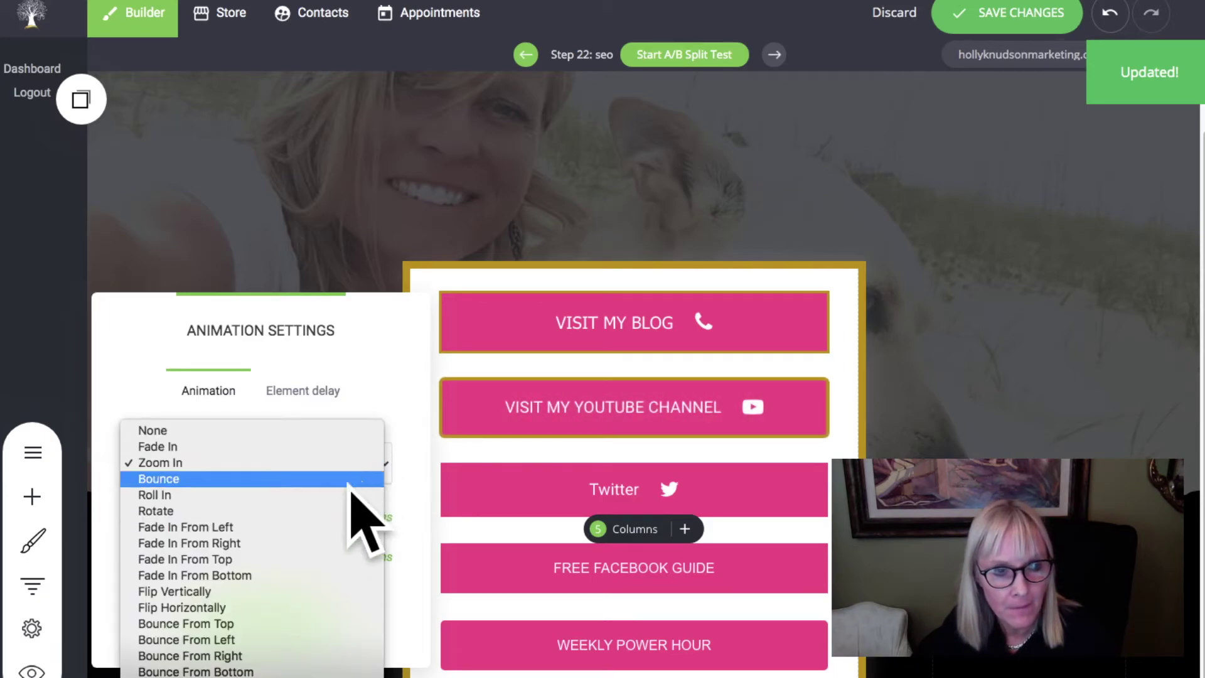
{"action": "left_click", "coordinate": [287, 559]}
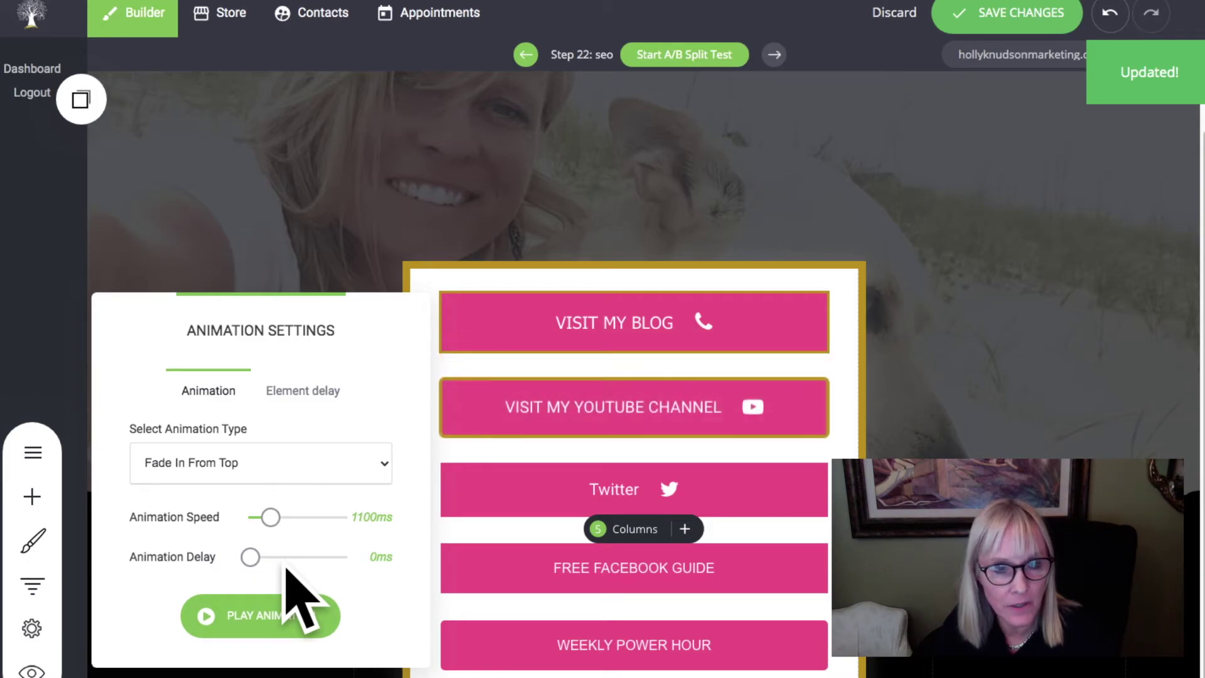
{"action": "left_click", "coordinate": [384, 464]}
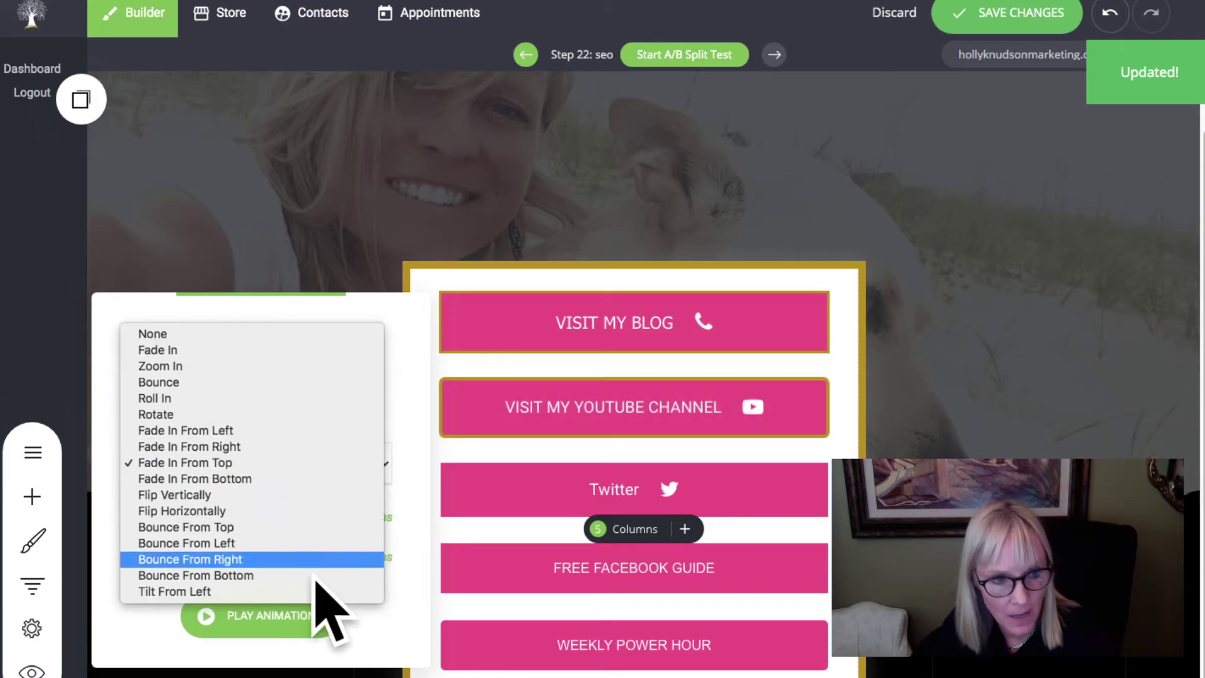
{"action": "left_click", "coordinate": [303, 592]}
{"action": "left_click", "coordinate": [295, 603]}
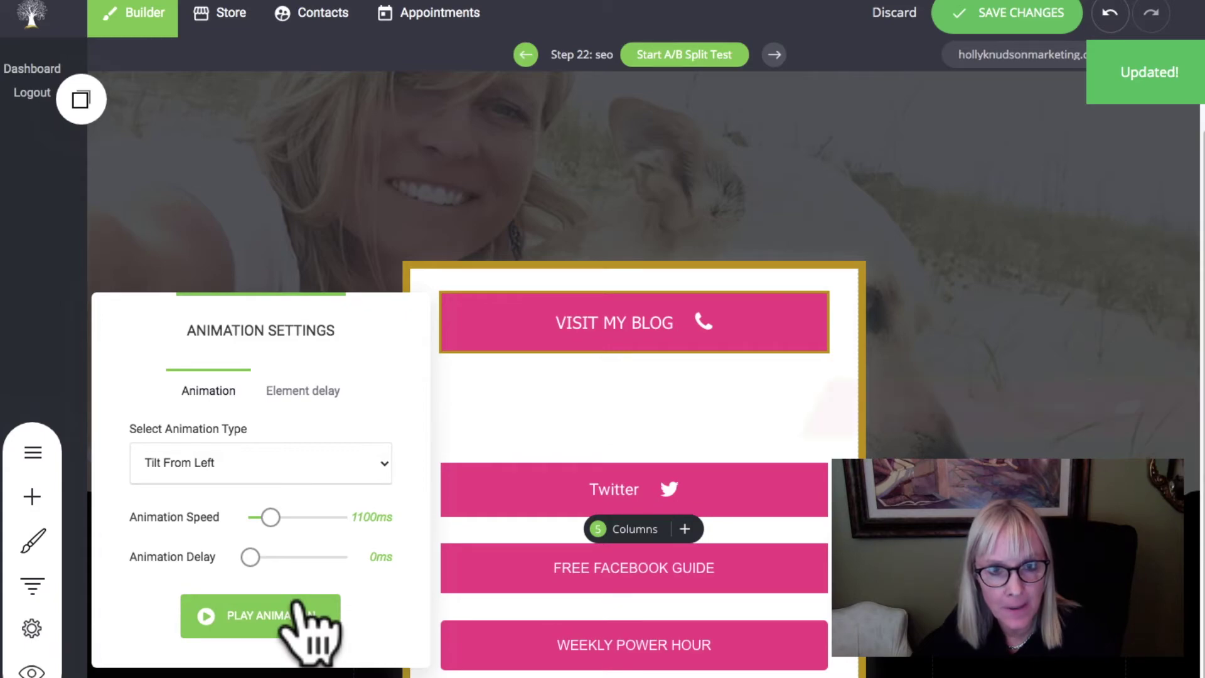
{"action": "left_click", "coordinate": [388, 468]}
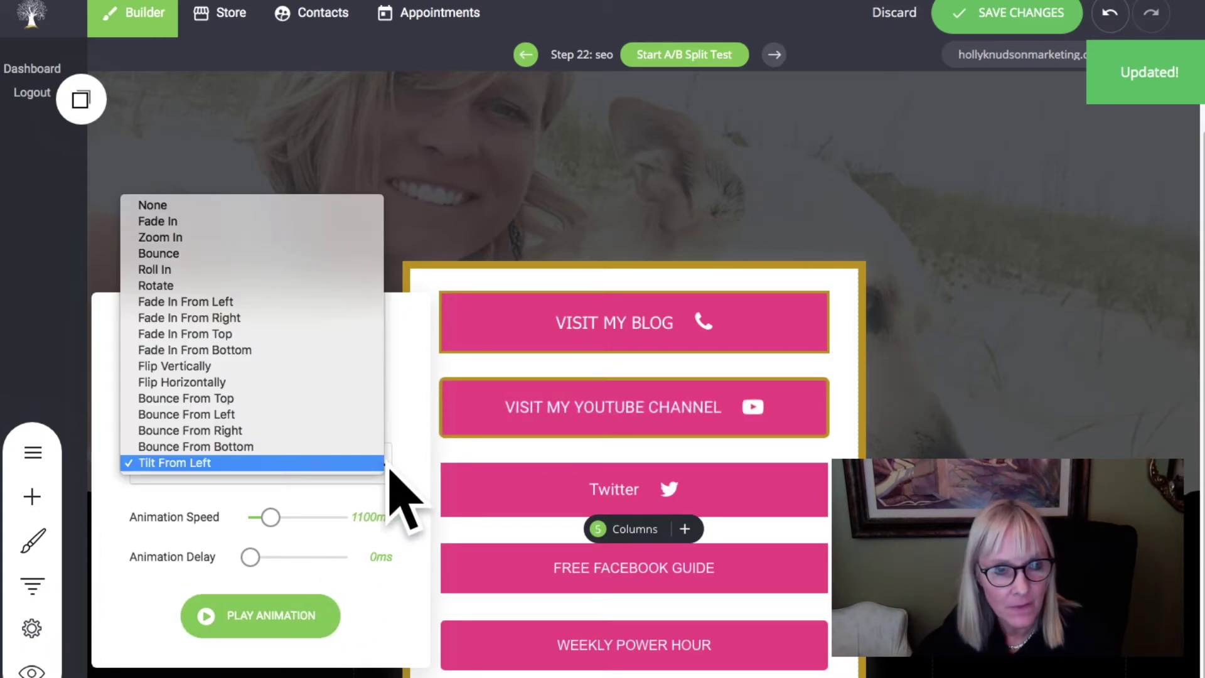
{"action": "left_click", "coordinate": [312, 447]}
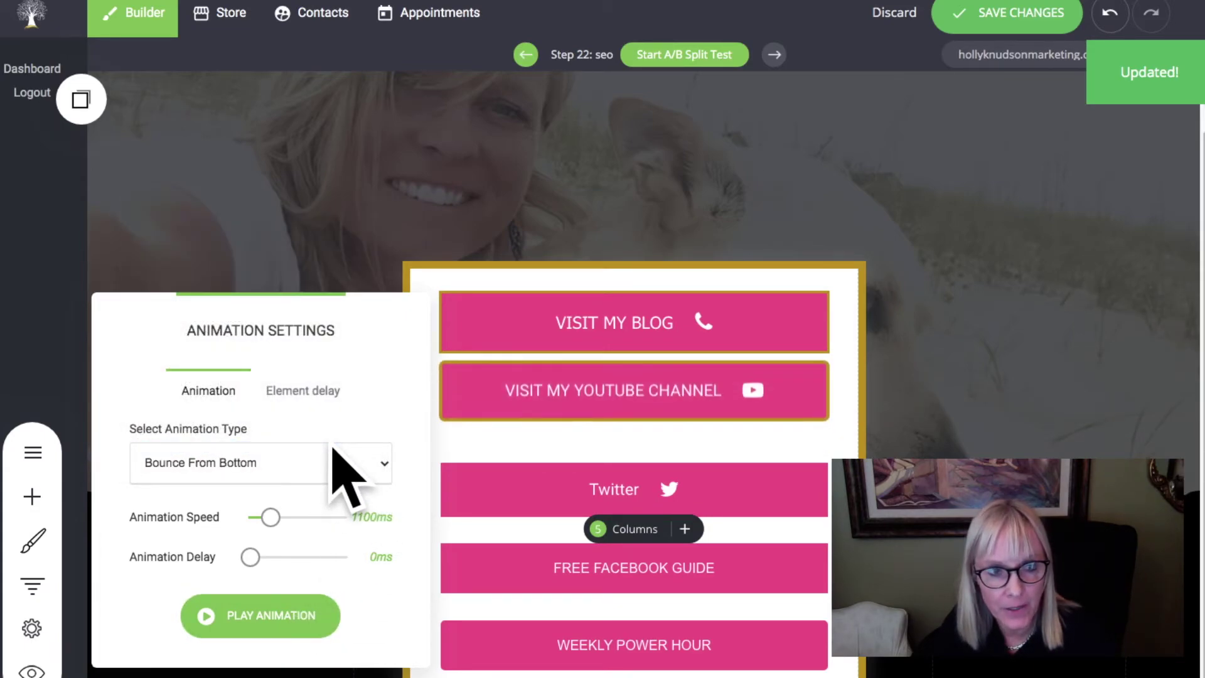
Set the VISIT MY YOUTUBE CHANNEL button's animation to Bounce with an element delay of 1 second.
{"action": "left_click", "coordinate": [387, 462]}
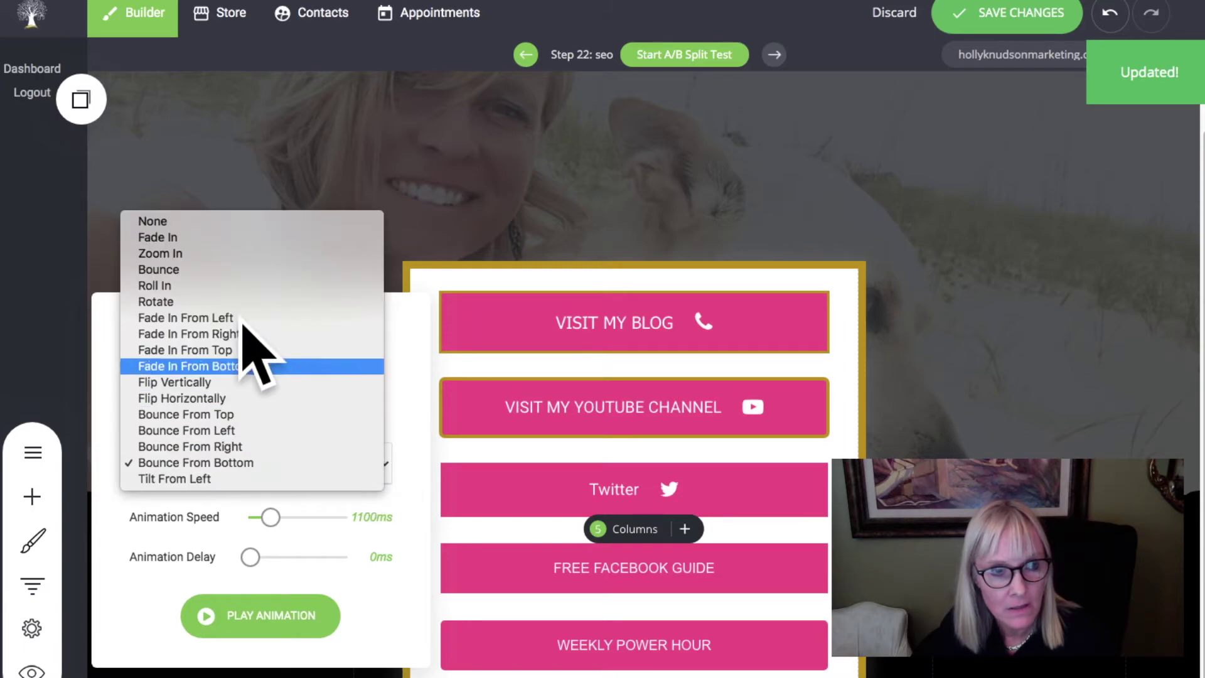
{"action": "left_click", "coordinate": [228, 270]}
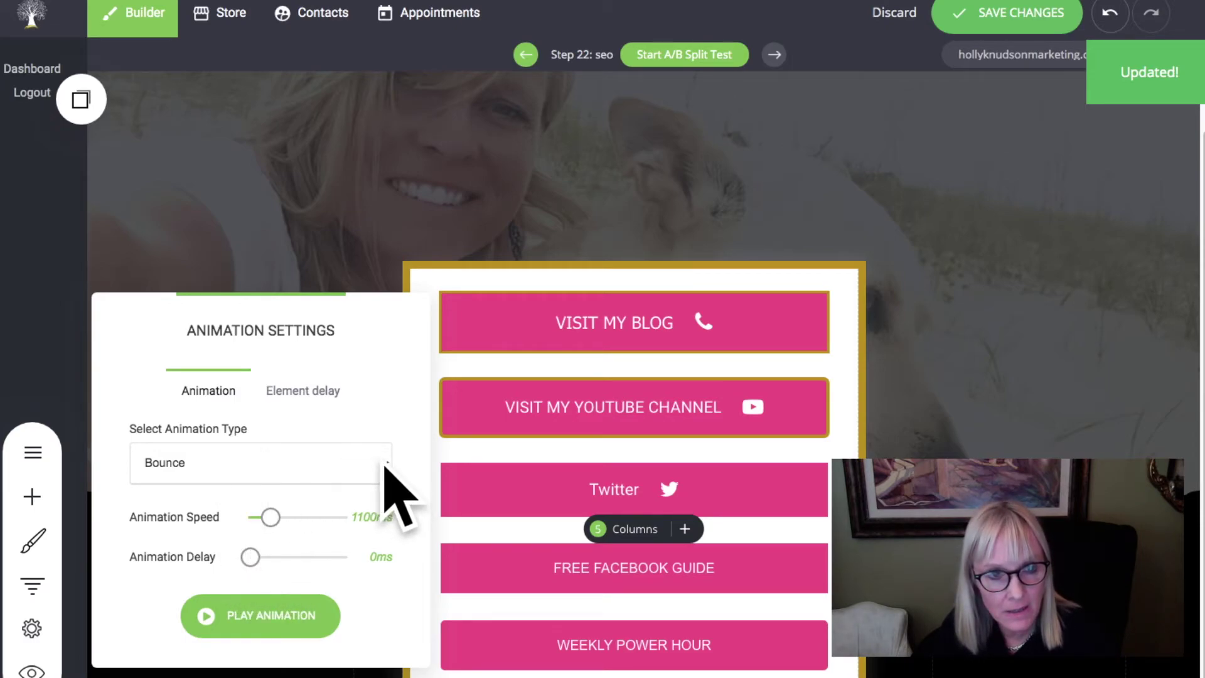
{"action": "left_click", "coordinate": [301, 391]}
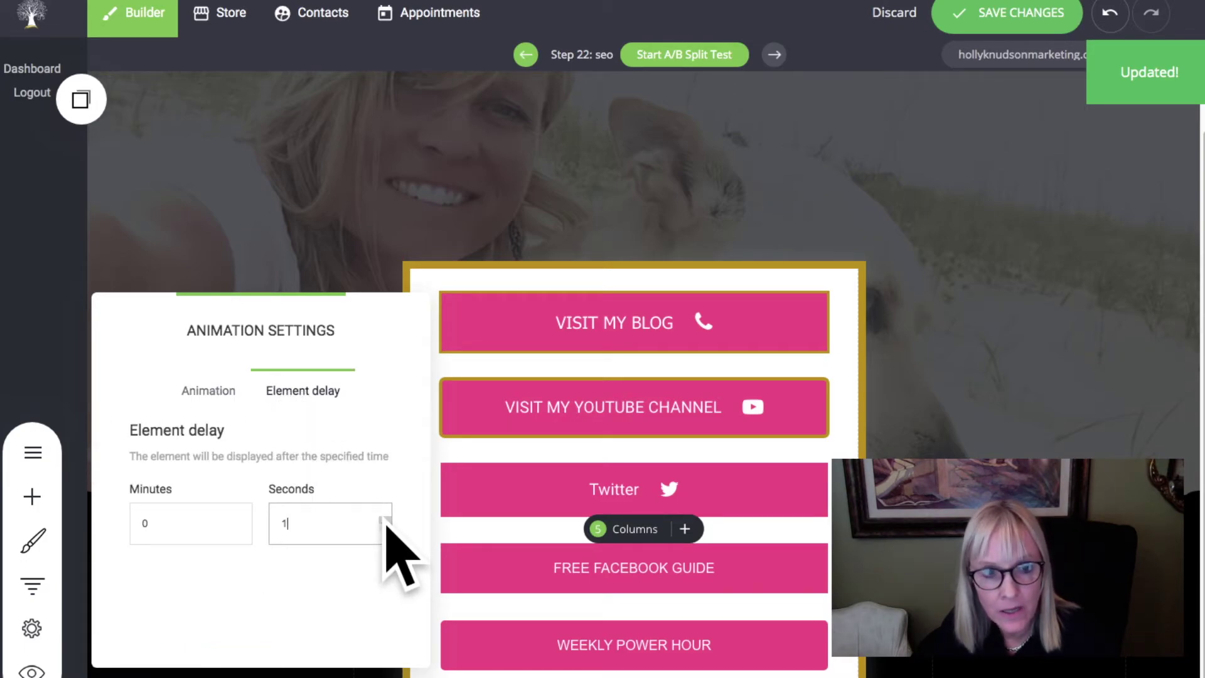
{"action": "left_click", "coordinate": [556, 411]}
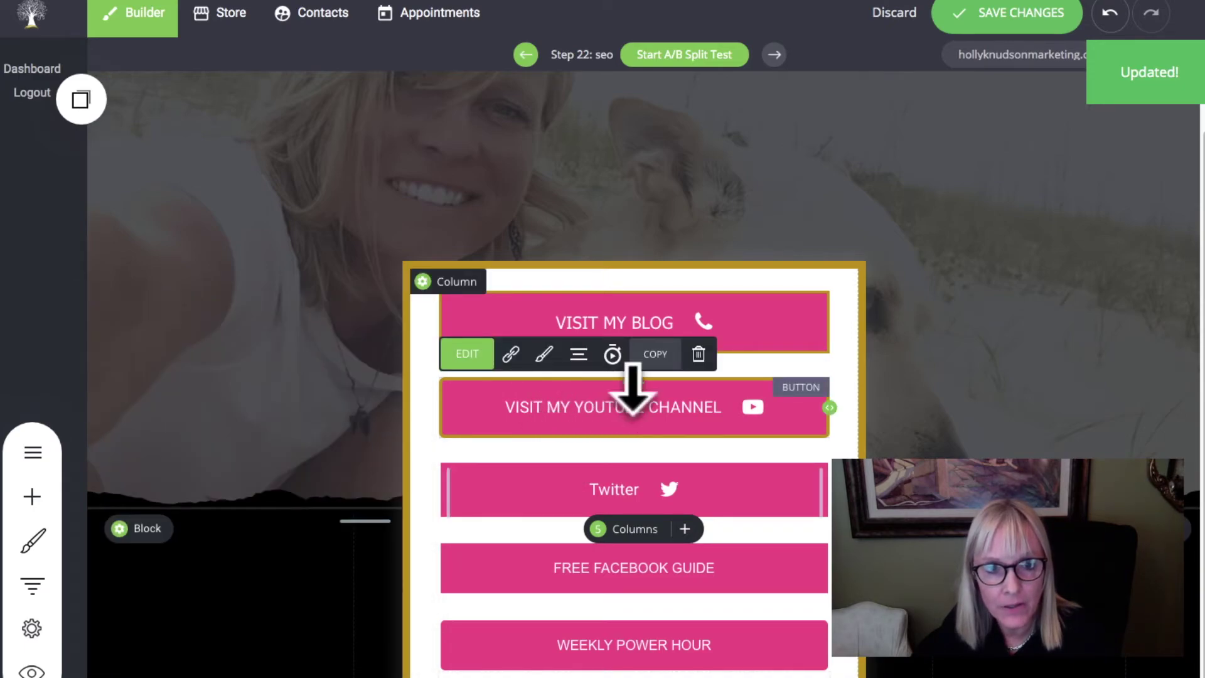
{"action": "left_click", "coordinate": [612, 355]}
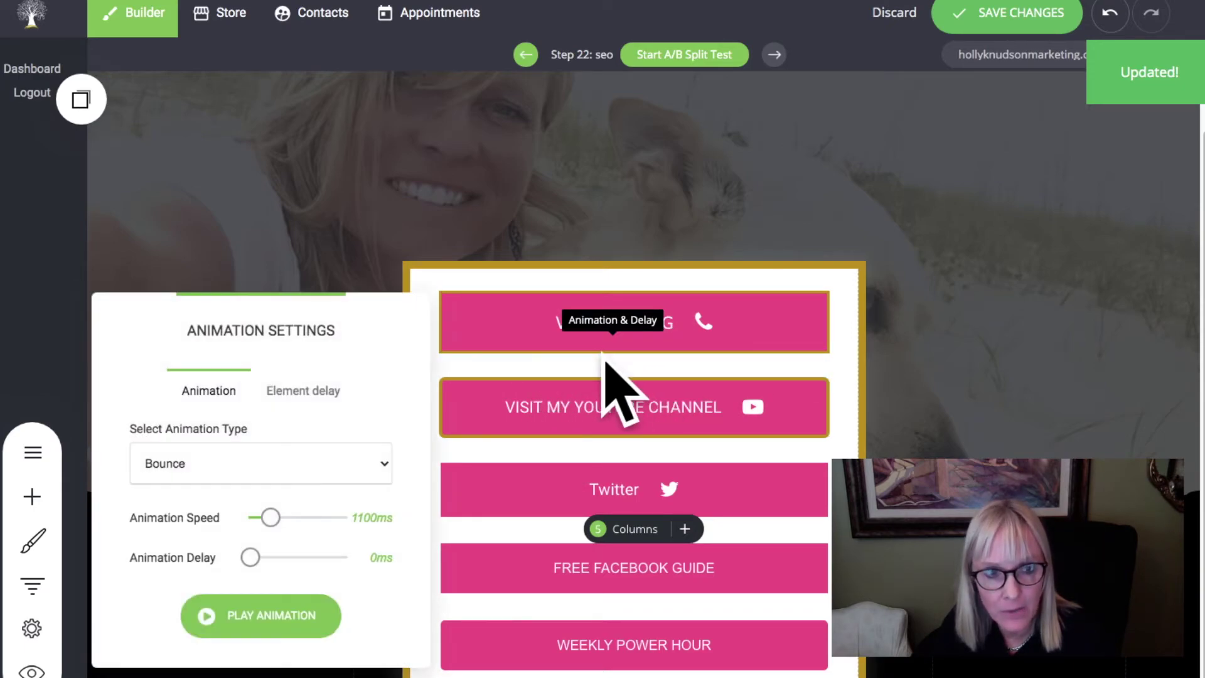
{"action": "left_click", "coordinate": [381, 465]}
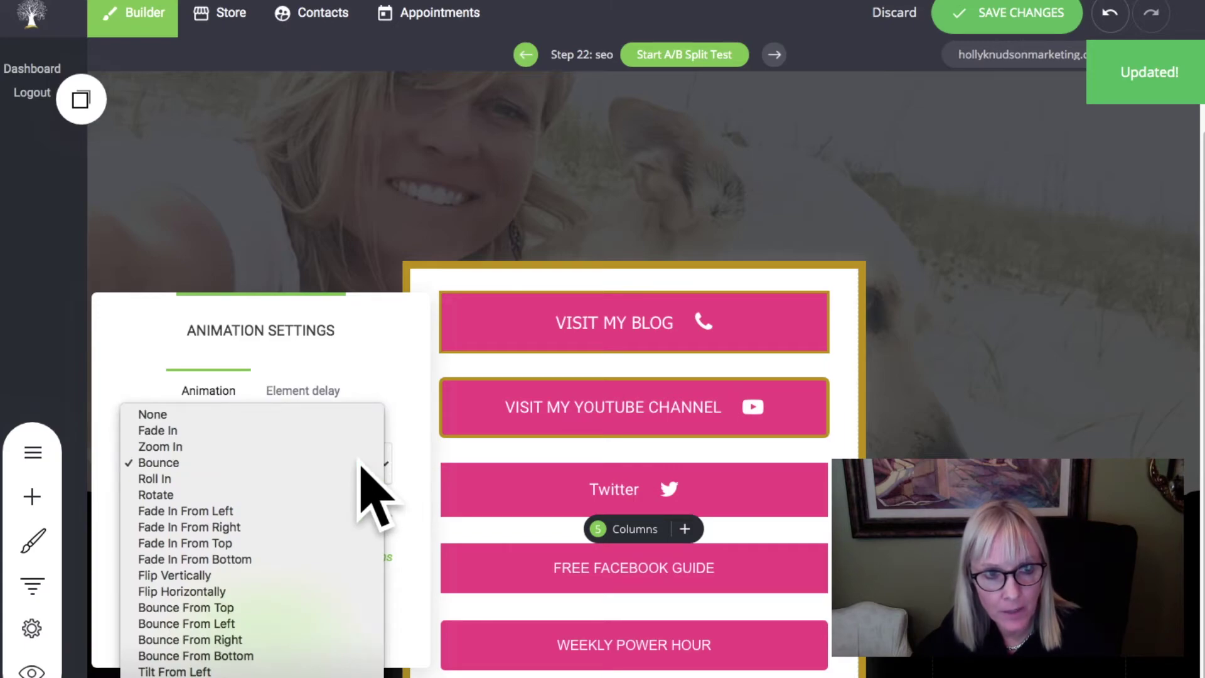
{"action": "left_click", "coordinate": [362, 464]}
{"action": "left_click", "coordinate": [319, 390]}
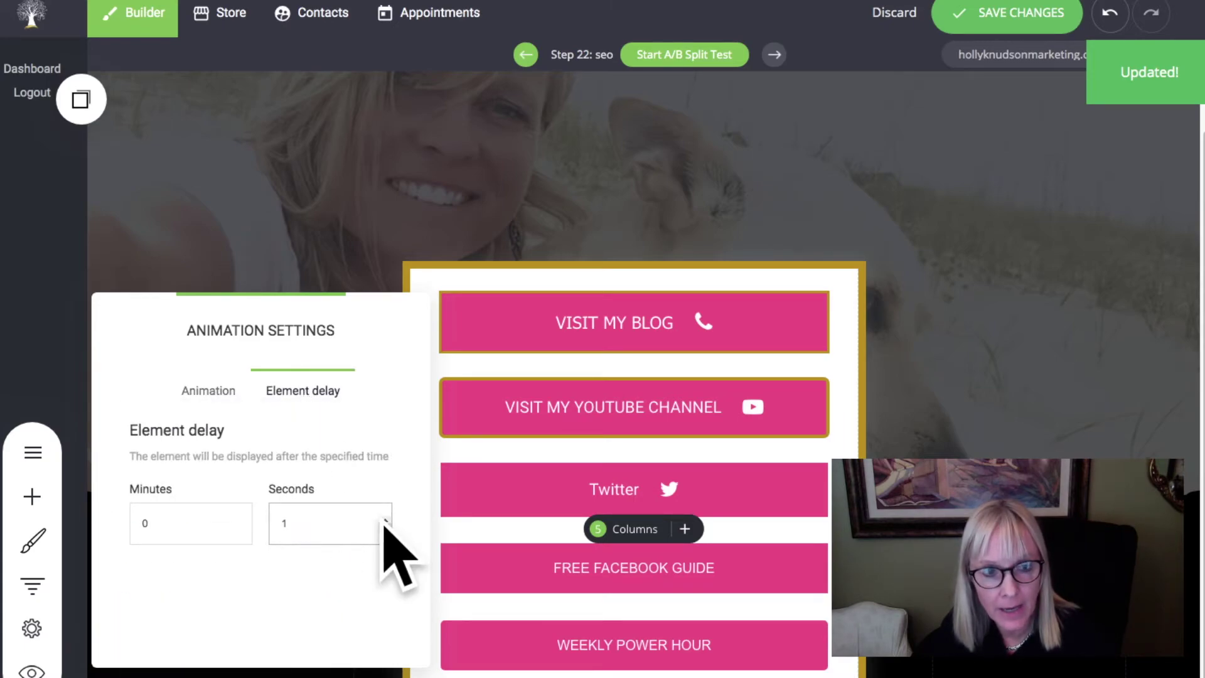
Give the Twitter button an element delay in seconds and the Bounce animation.
{"action": "left_click", "coordinate": [525, 504]}
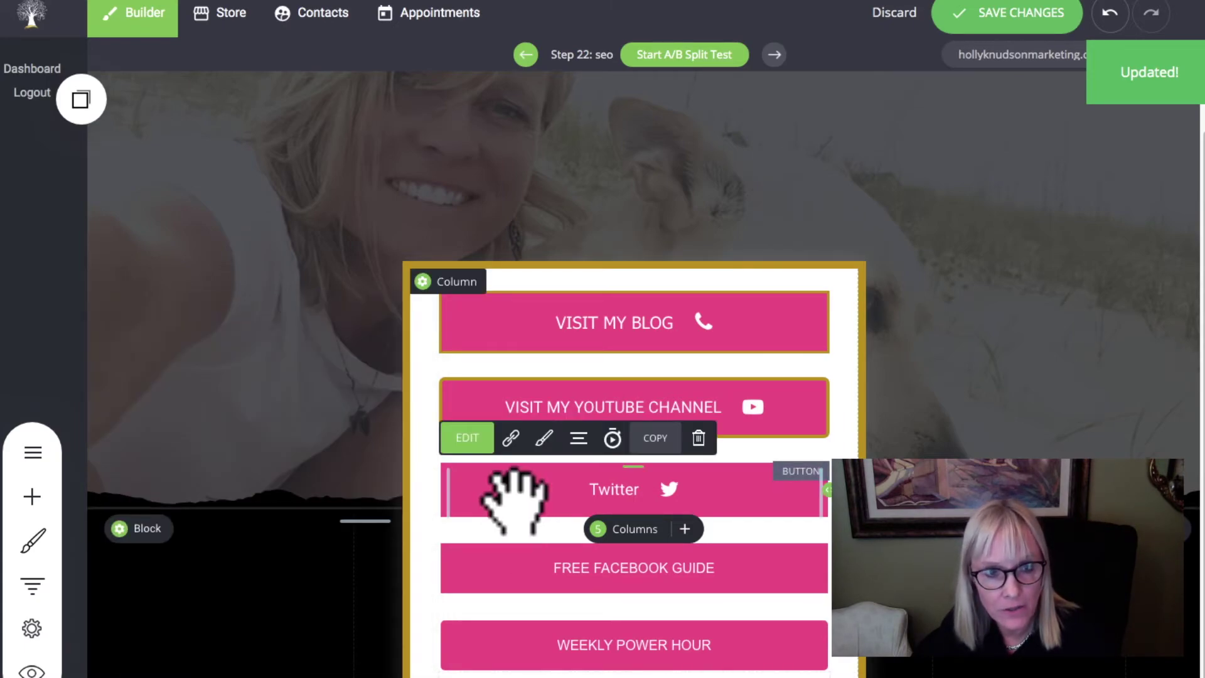
{"action": "left_click", "coordinate": [613, 439]}
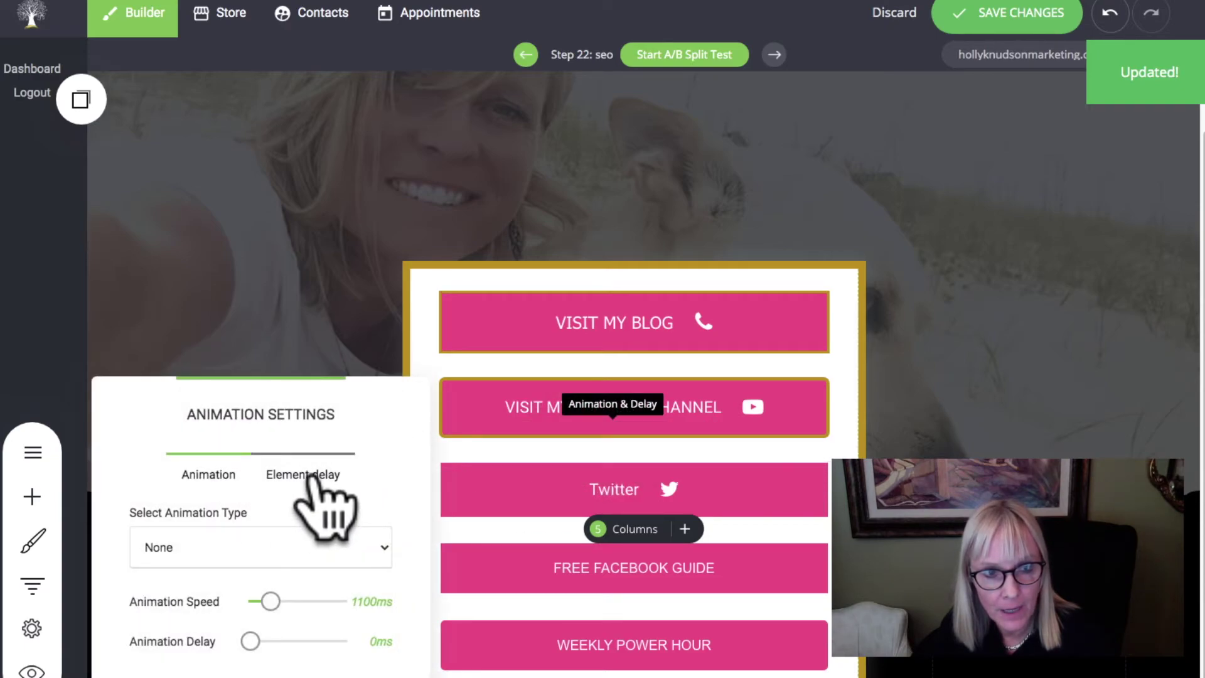
{"action": "left_click", "coordinate": [317, 399]}
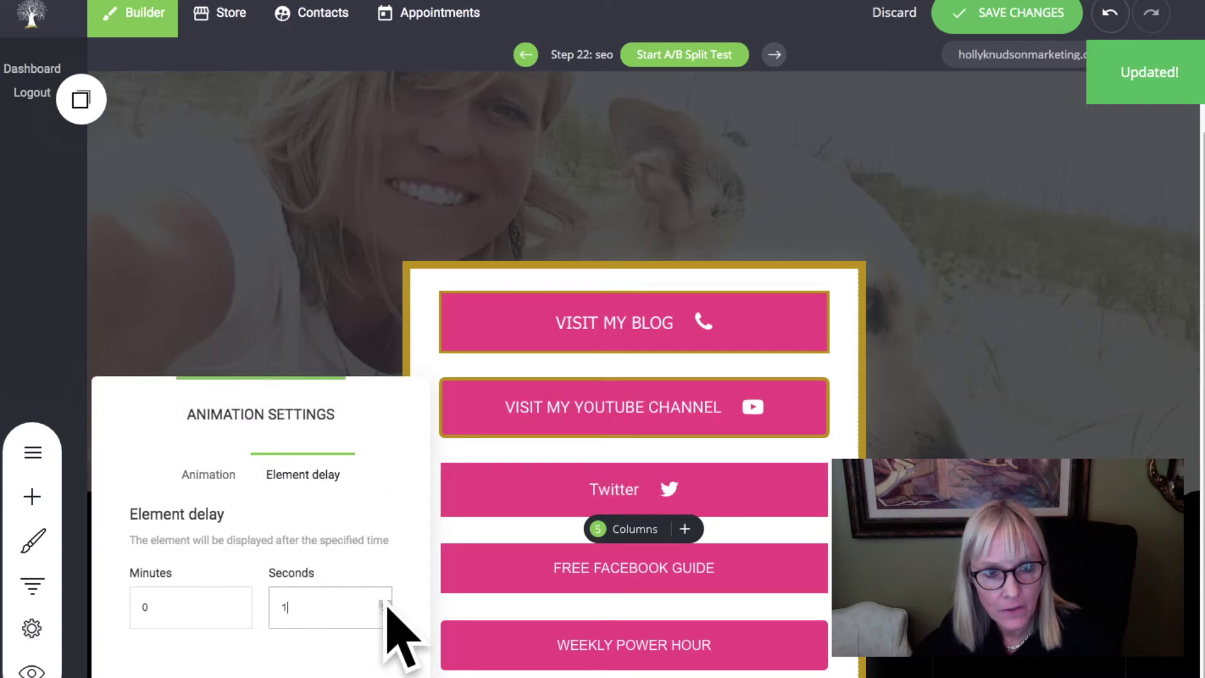
{"action": "left_click", "coordinate": [206, 475]}
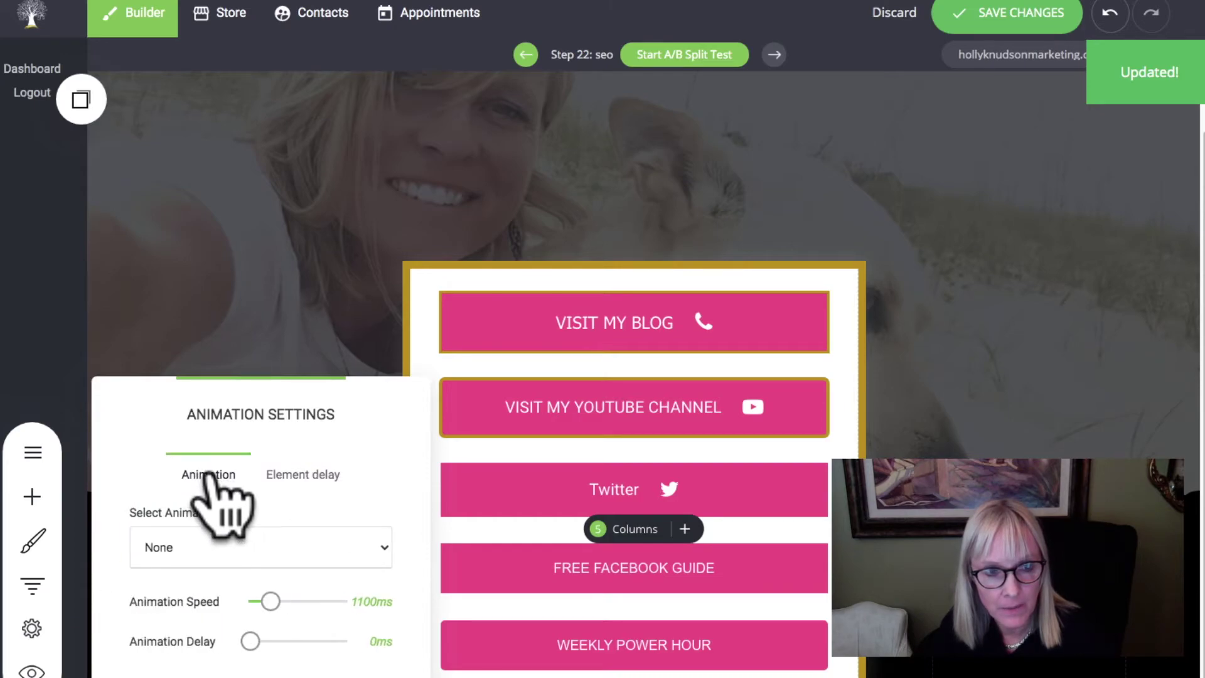
{"action": "left_click", "coordinate": [384, 546]}
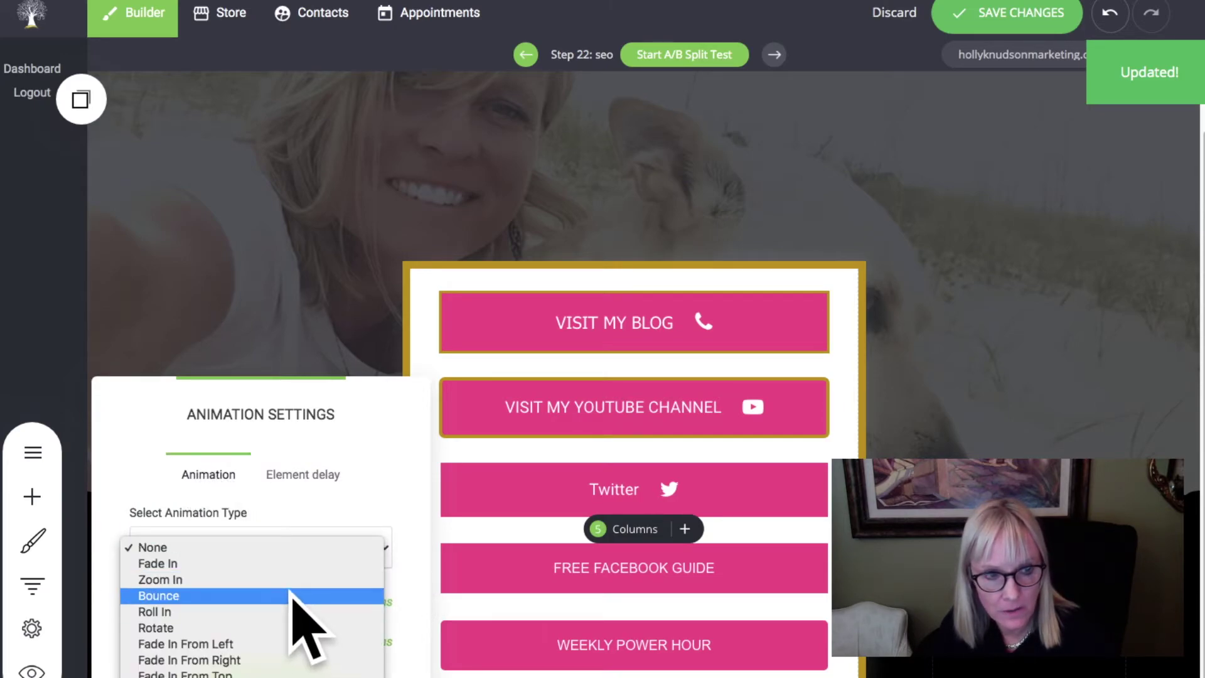
{"action": "left_click", "coordinate": [292, 594]}
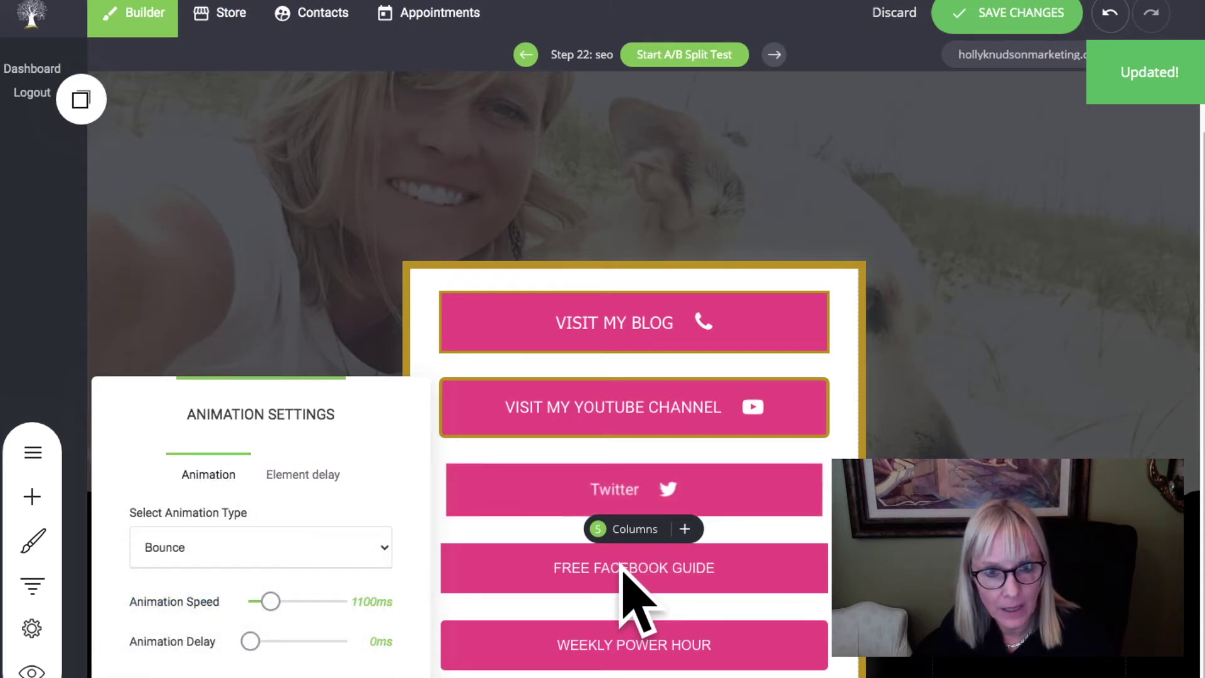
Apply the Bounce animation to the FREE FACEBOOK GUIDE button and set its element delay in seconds.
{"action": "left_click", "coordinate": [622, 568]}
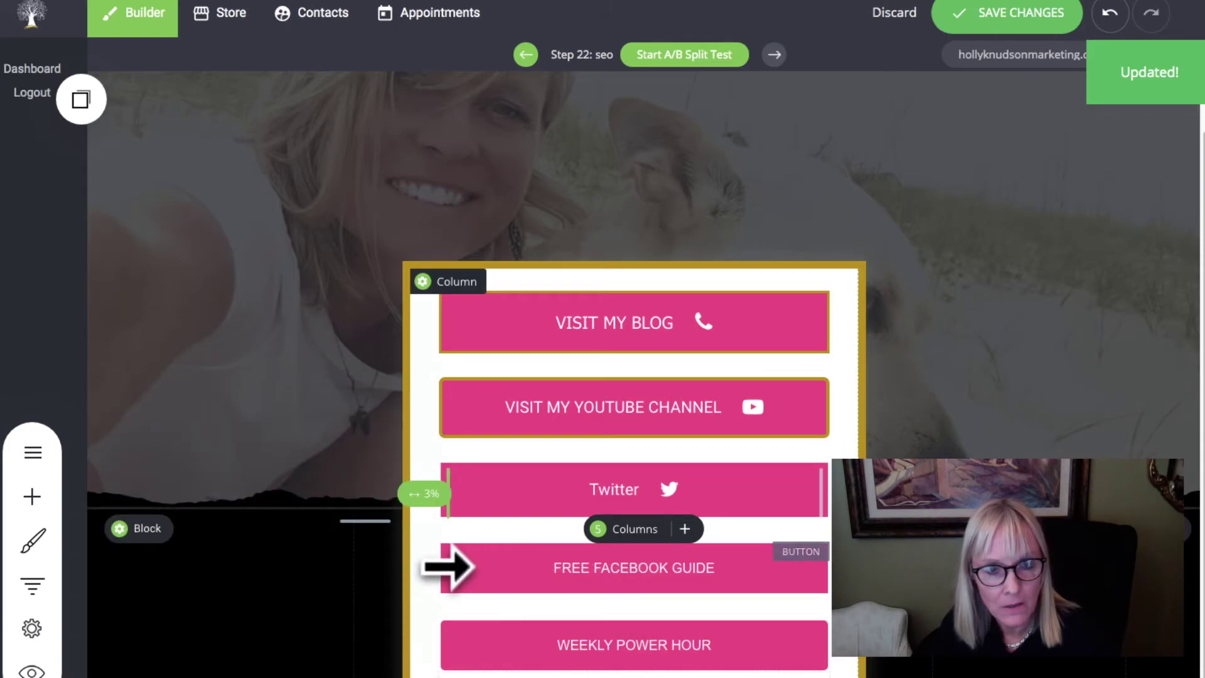
{"action": "left_click", "coordinate": [600, 564]}
{"action": "left_click", "coordinate": [612, 518]}
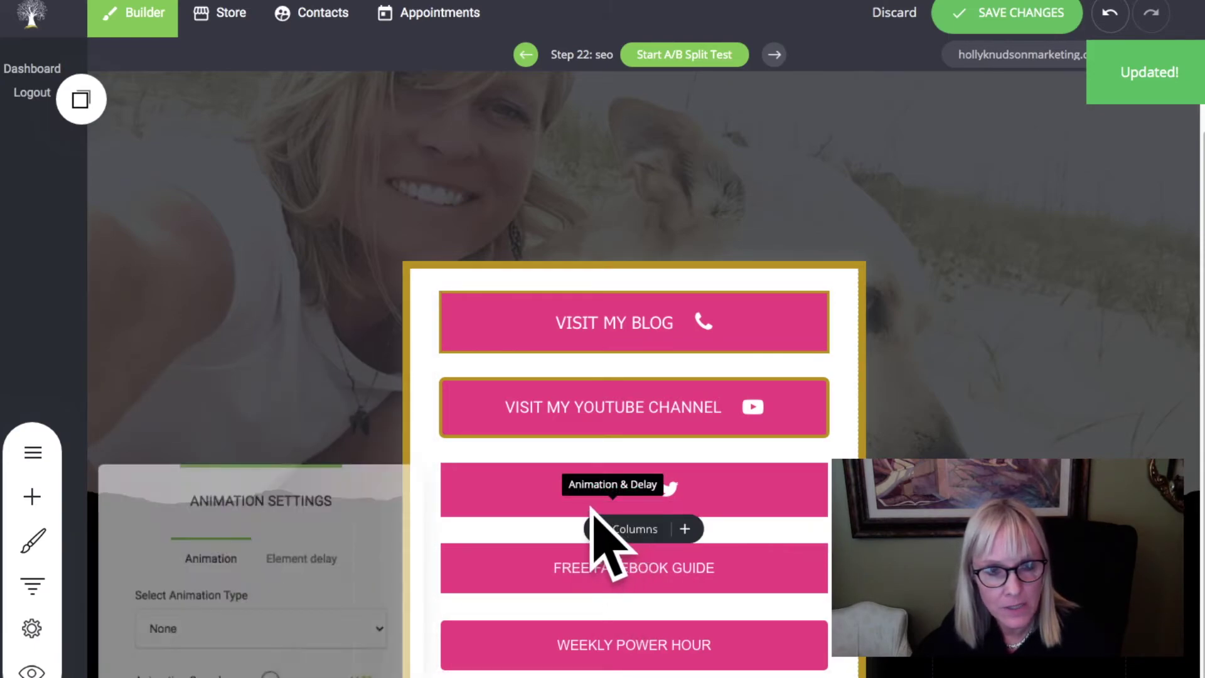
{"action": "left_click", "coordinate": [386, 634]}
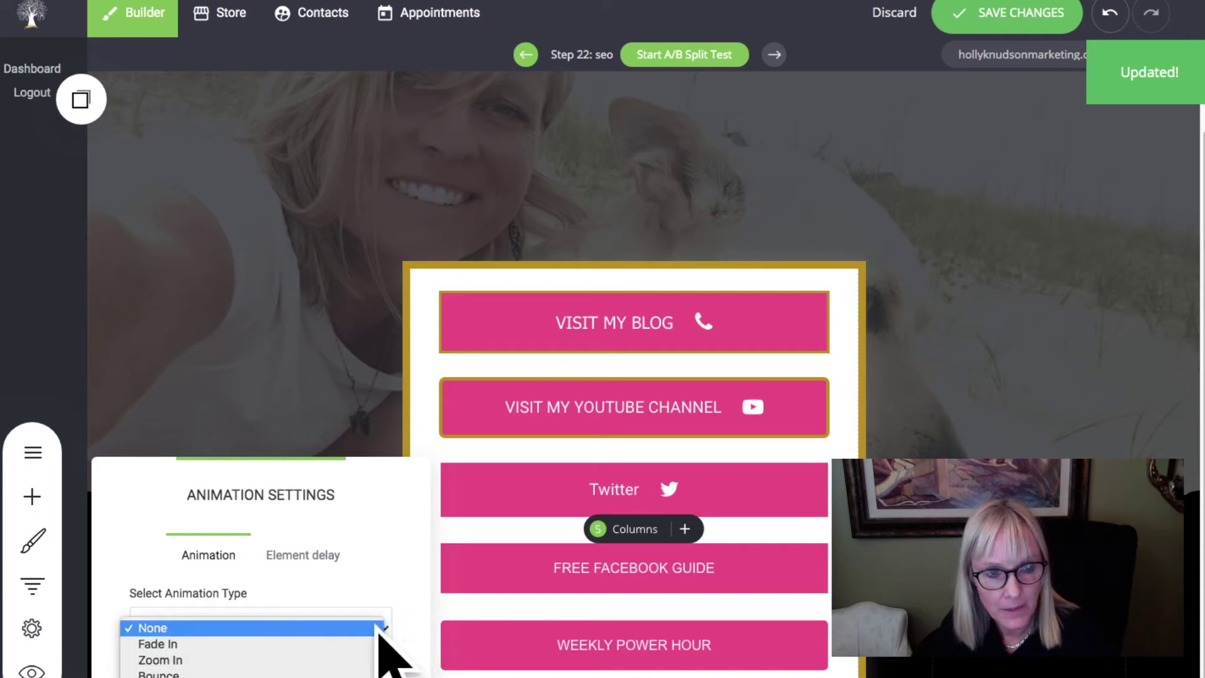
{"action": "left_click", "coordinate": [344, 674]}
{"action": "left_click", "coordinate": [318, 558]}
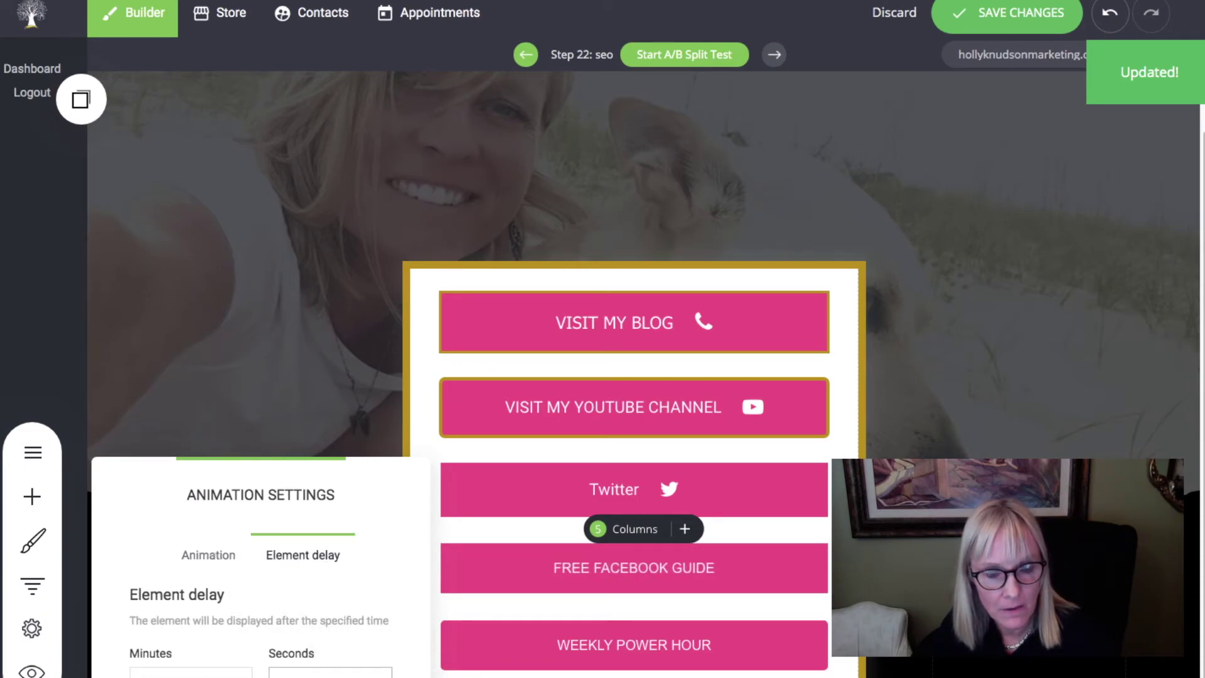
Apply the Bounce animation to the WEEKLY POWER HOUR button with an element delay of 4 seconds.
{"action": "left_click", "coordinate": [560, 641]}
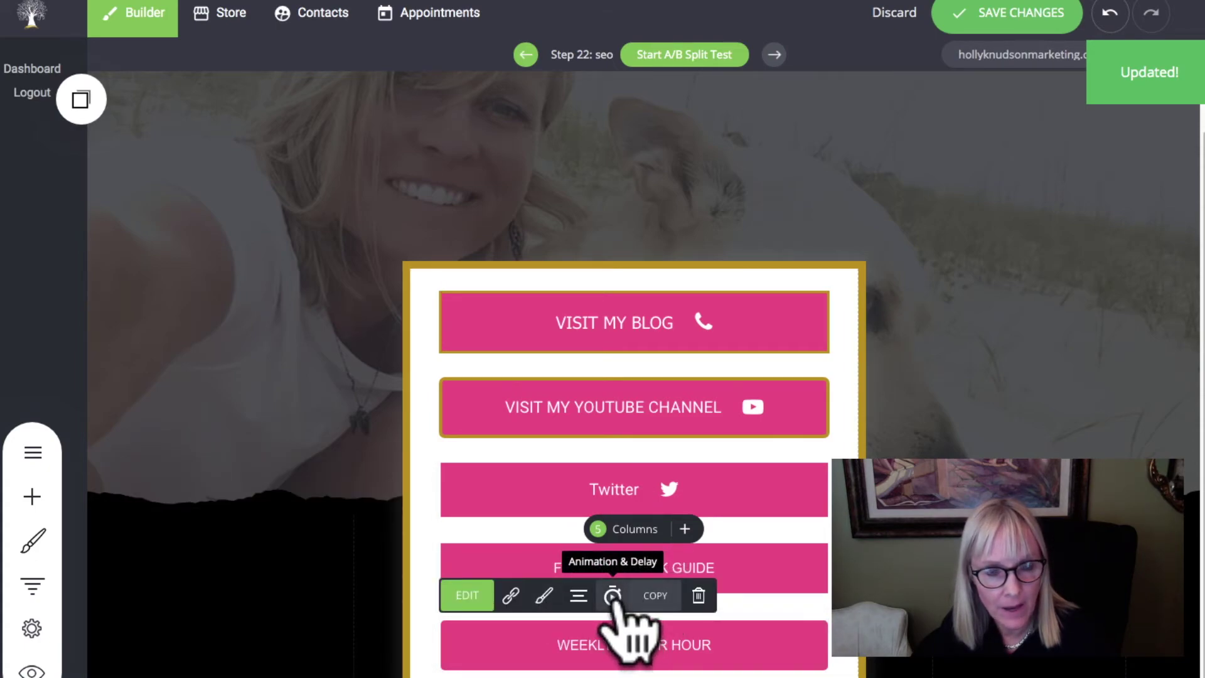
{"action": "left_click", "coordinate": [612, 595]}
{"action": "left_click_drag", "start_coordinate": [327, 569], "coordinate": [325, 251]}
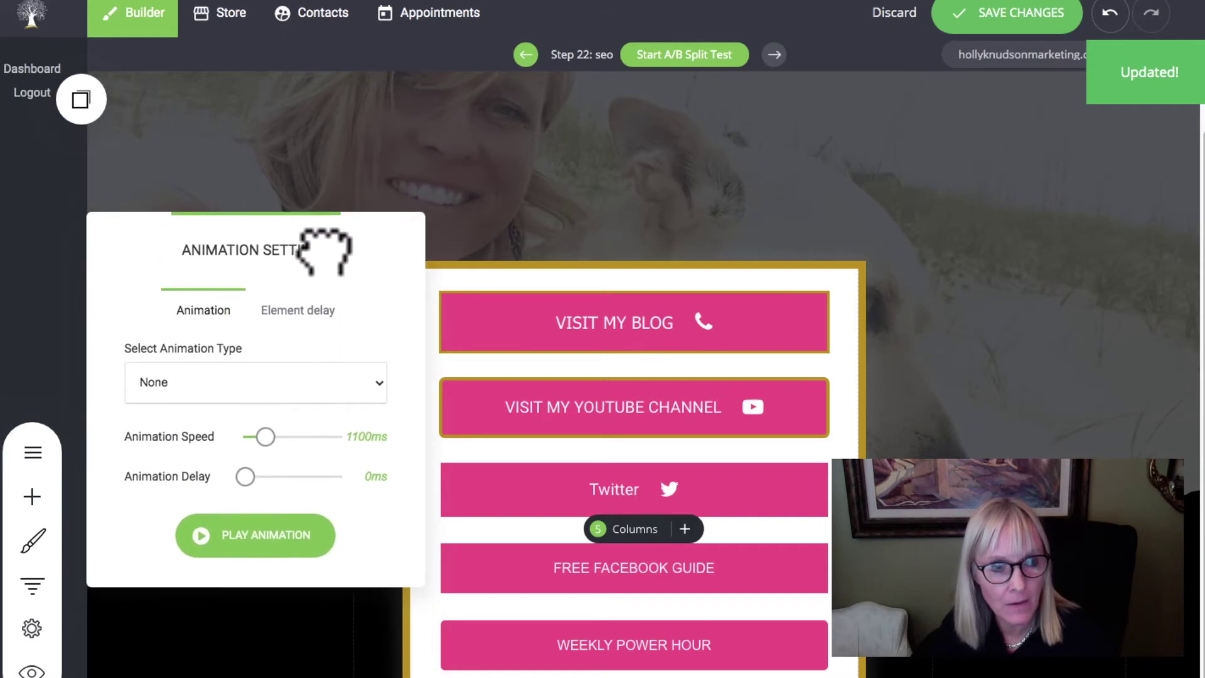
{"action": "left_click", "coordinate": [376, 373]}
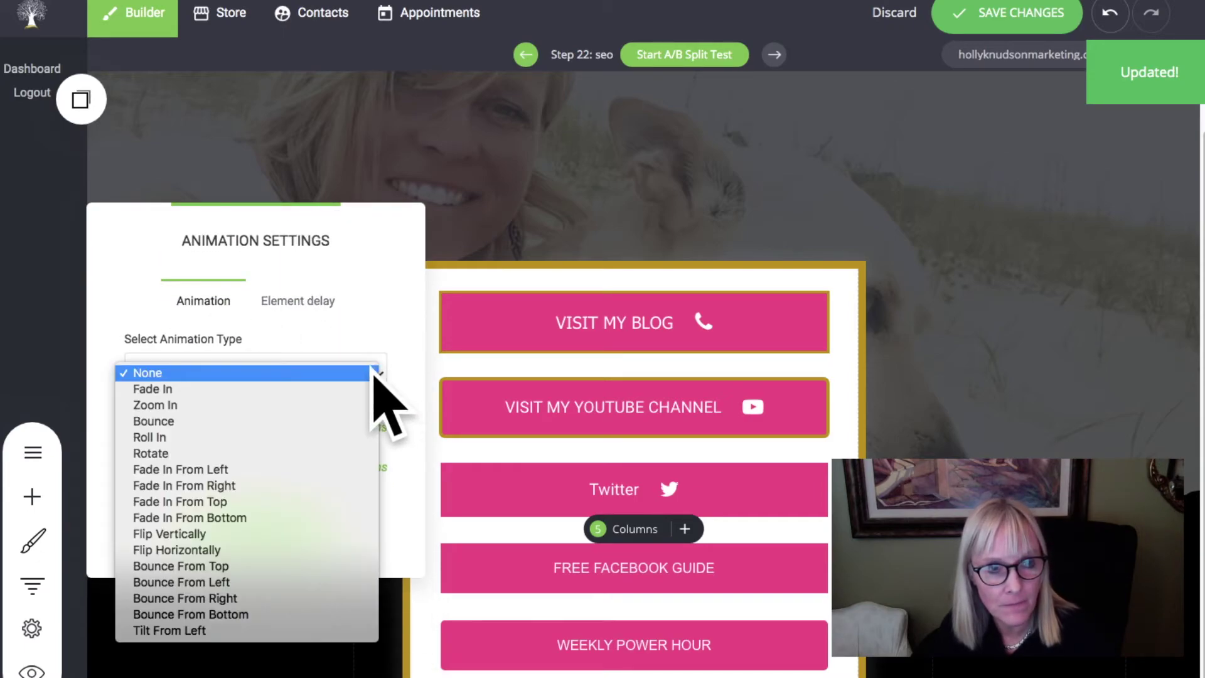
{"action": "left_click", "coordinate": [276, 421]}
{"action": "left_click", "coordinate": [299, 307]}
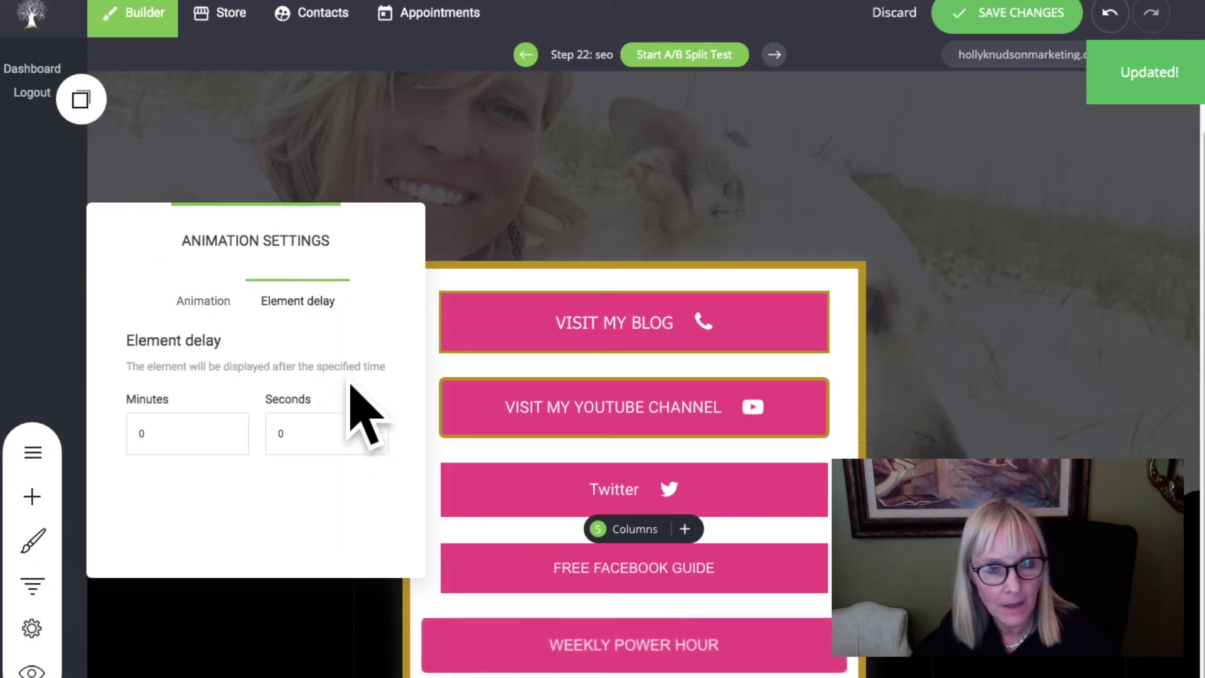
{"action": "left_click", "coordinate": [378, 429]}
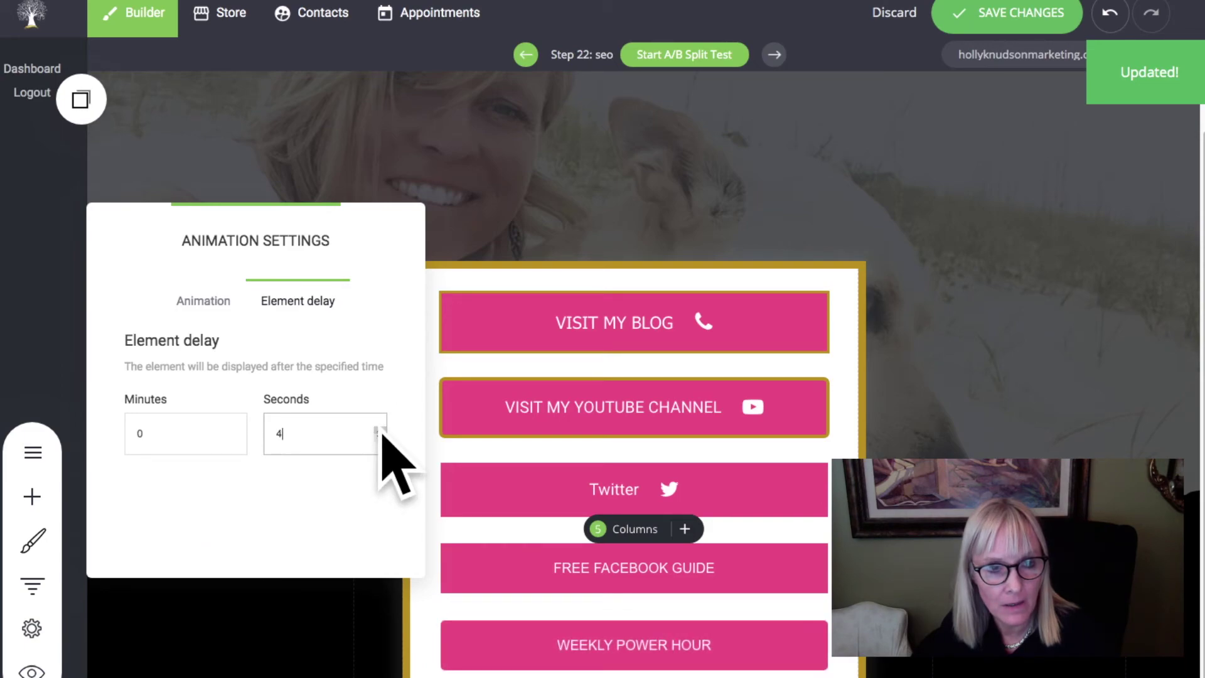
{"action": "left_click", "coordinate": [1000, 360]}
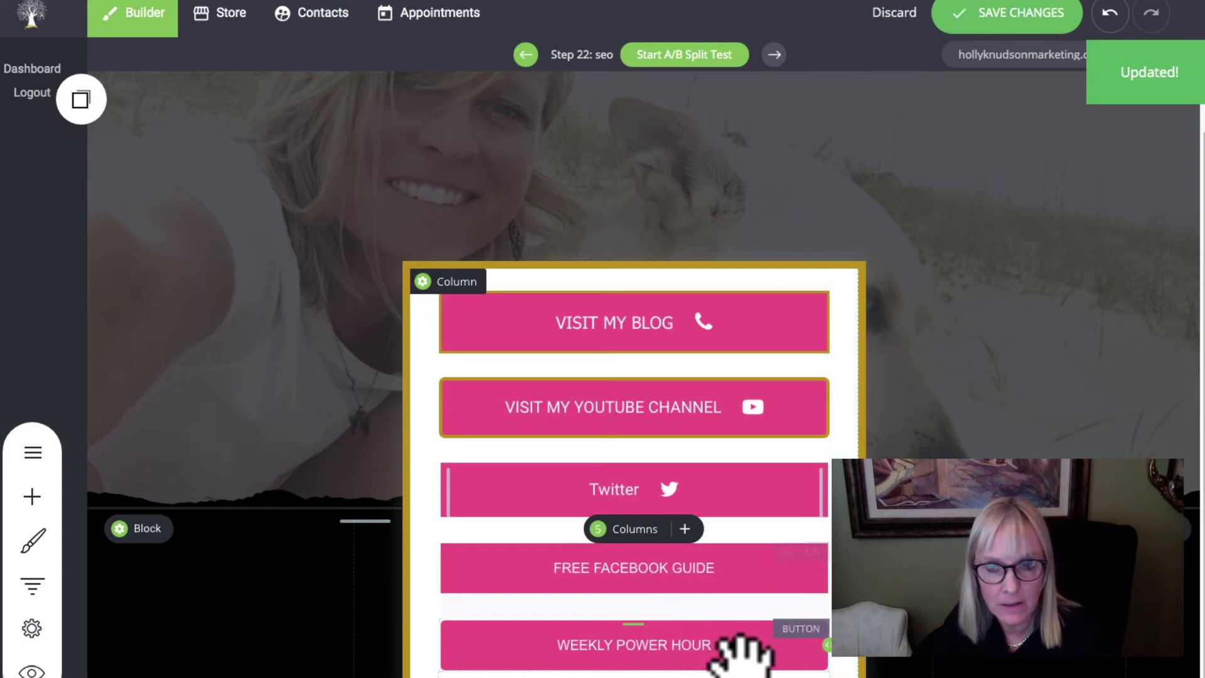
Set the top column margin to -300px for the column holding the spacer in the photo header block.
{"action": "scroll", "coordinate": [1185, 527], "scroll_direction": "down", "scroll_amount": 5}
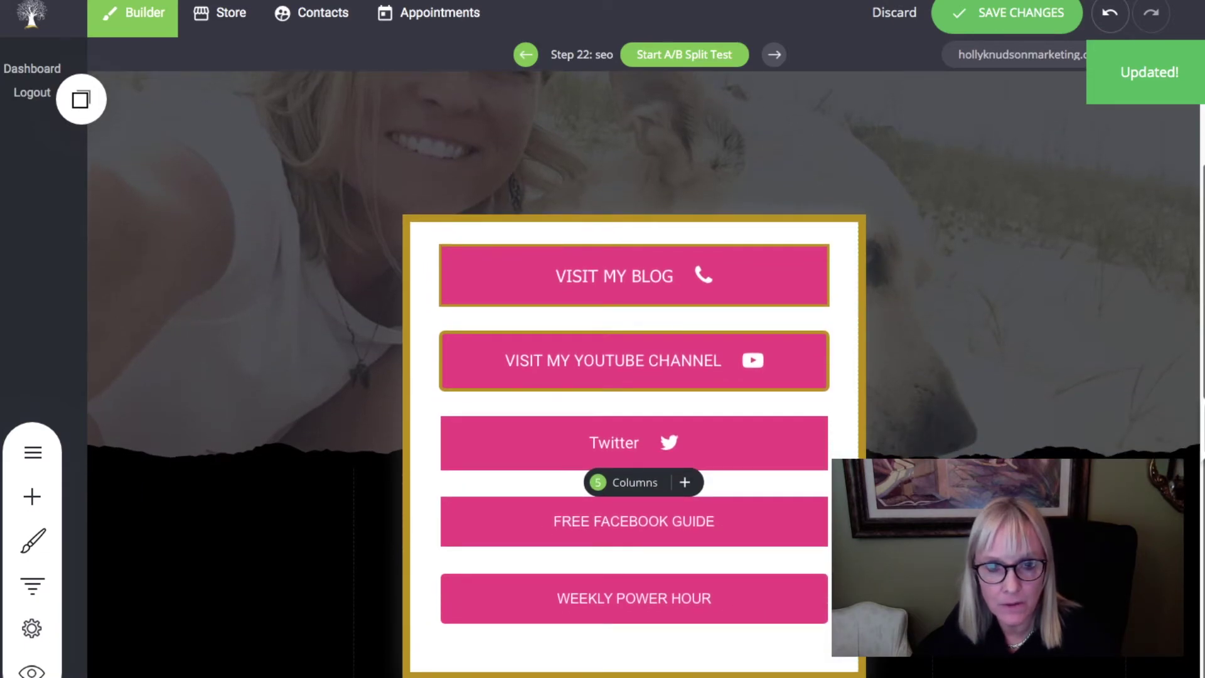
{"action": "scroll", "coordinate": [1192, 546], "scroll_direction": "down", "scroll_amount": 2}
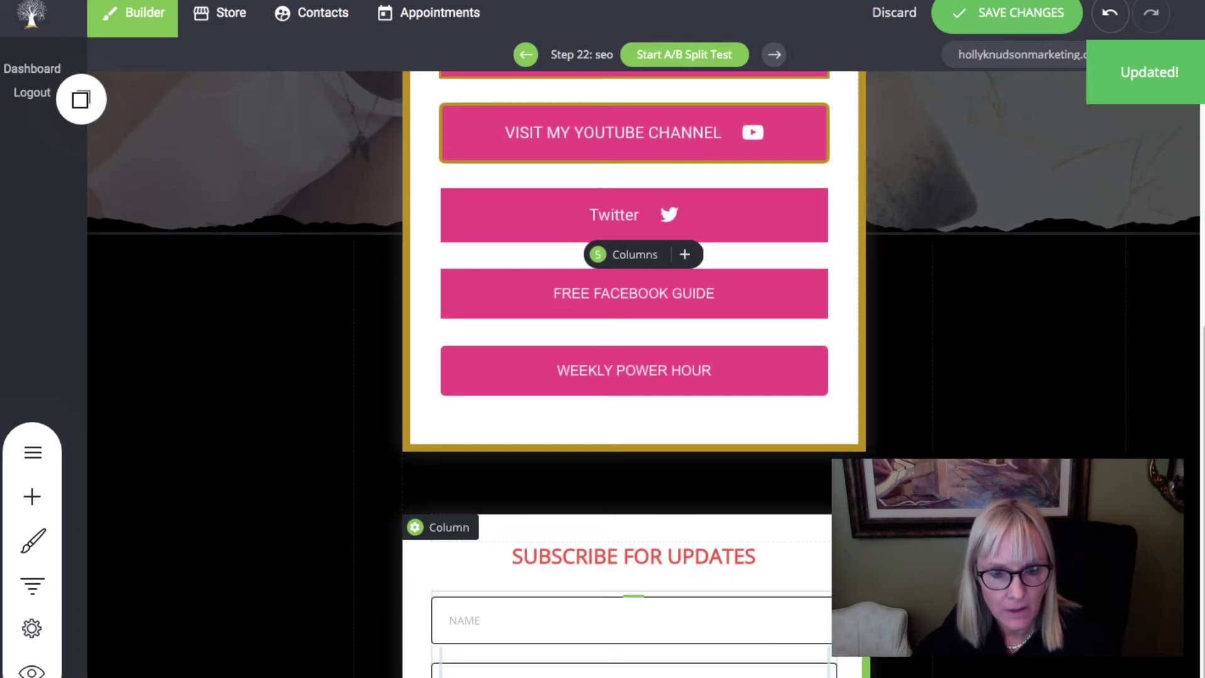
{"action": "scroll", "coordinate": [672, 632], "scroll_direction": "up", "scroll_amount": 7}
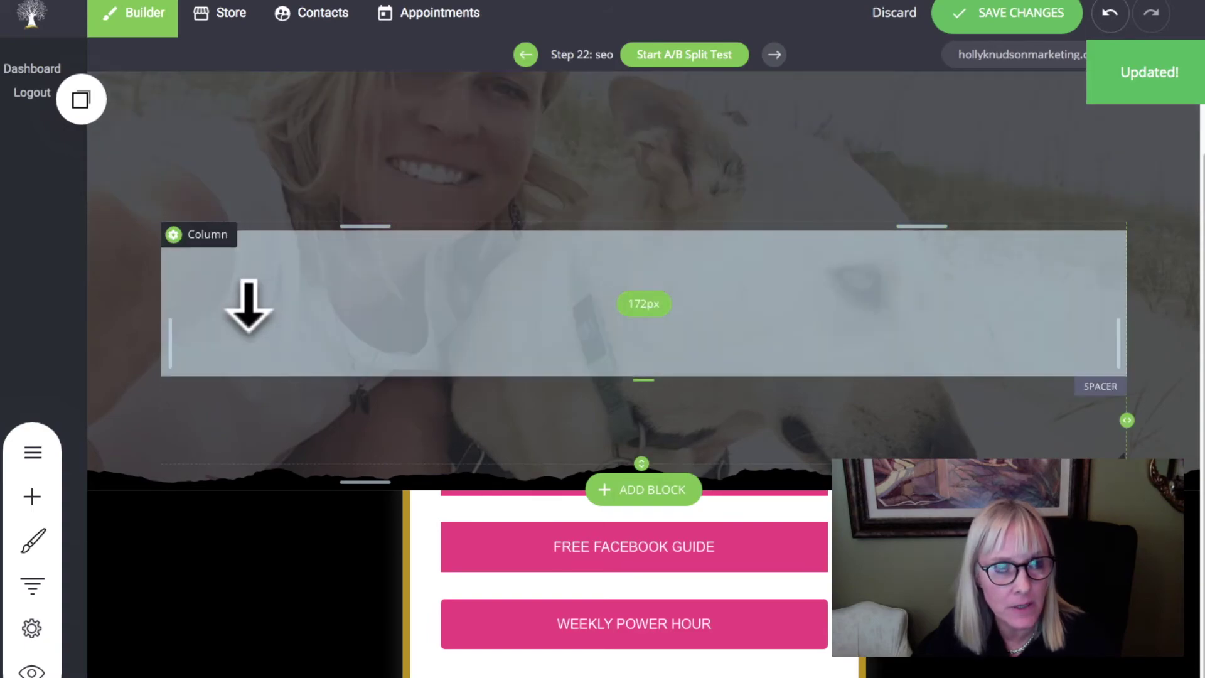
{"action": "right_click", "coordinate": [246, 267]}
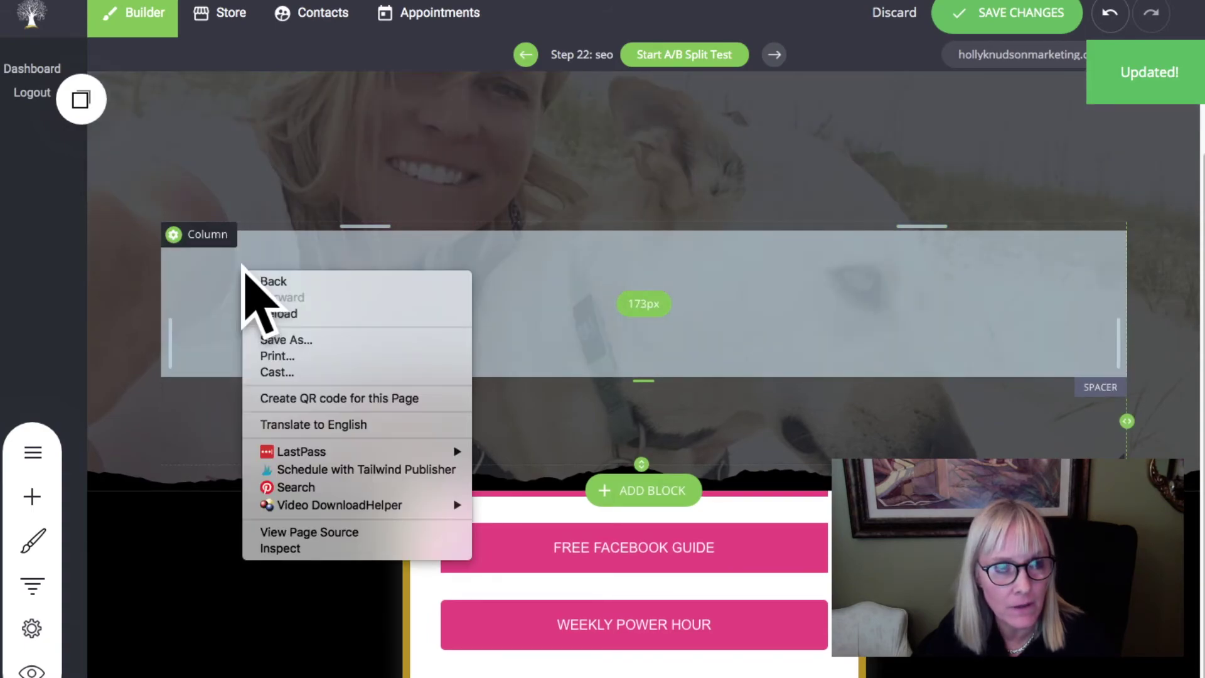
{"action": "left_click", "coordinate": [172, 241]}
{"action": "left_click", "coordinate": [172, 242]}
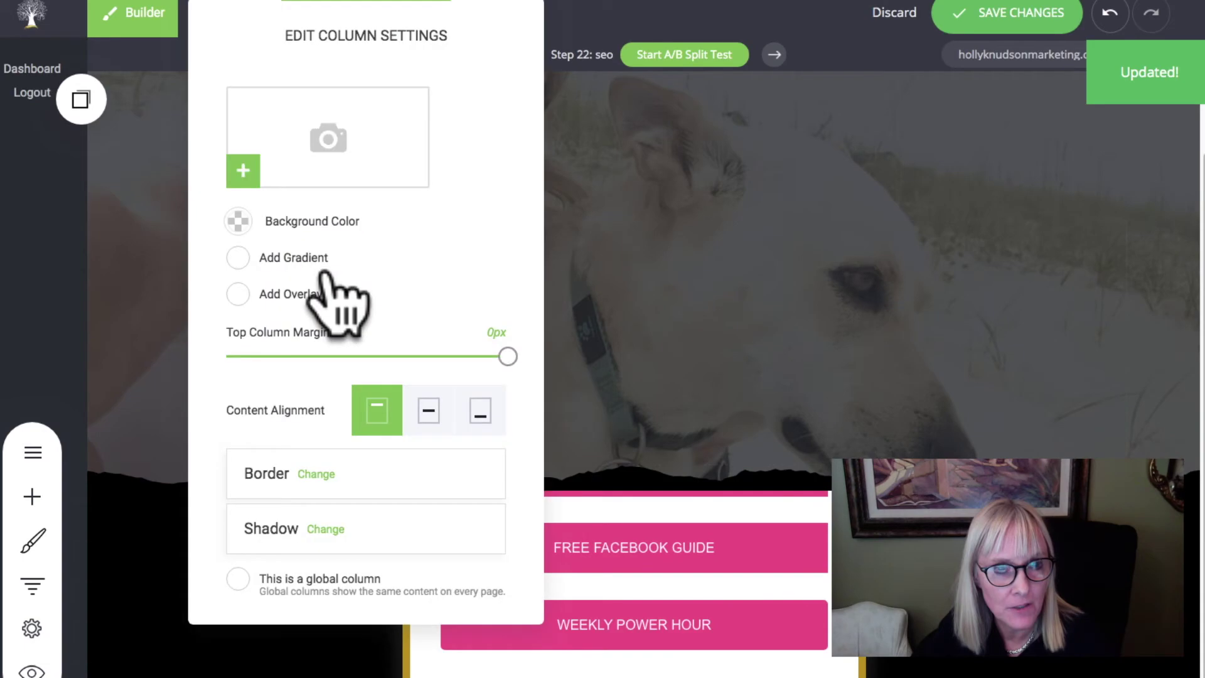
{"action": "left_click_drag", "start_coordinate": [508, 356], "coordinate": [94, 363]}
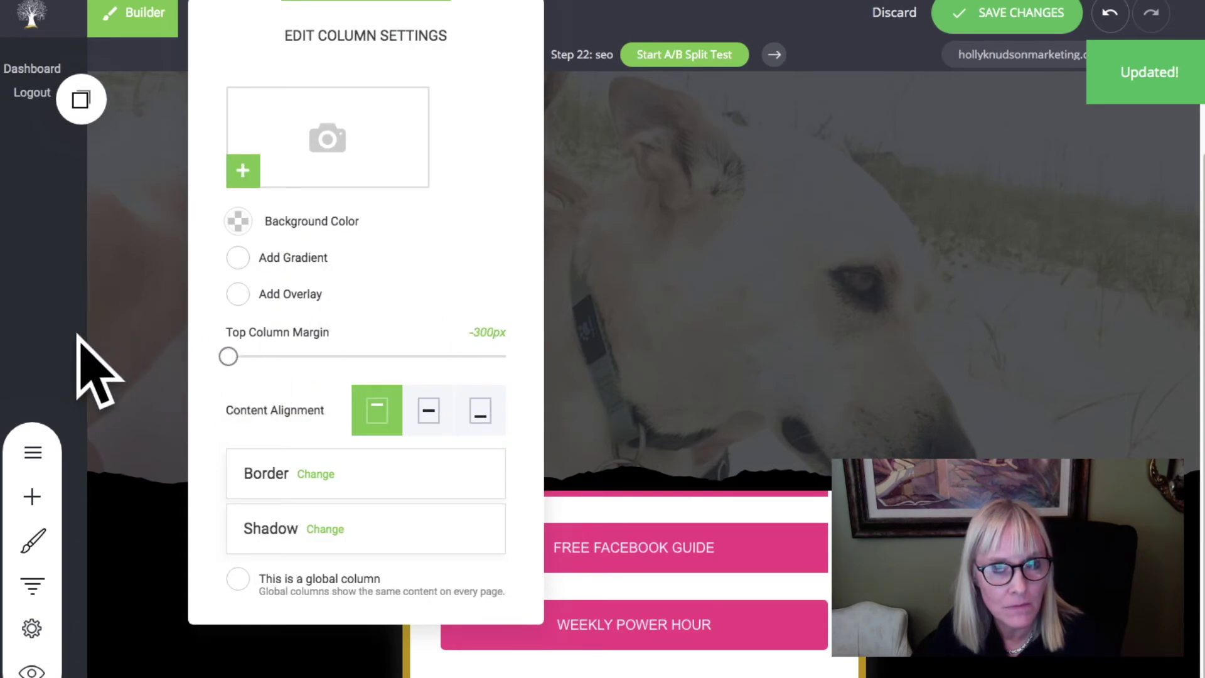
{"action": "left_click", "coordinate": [1132, 251]}
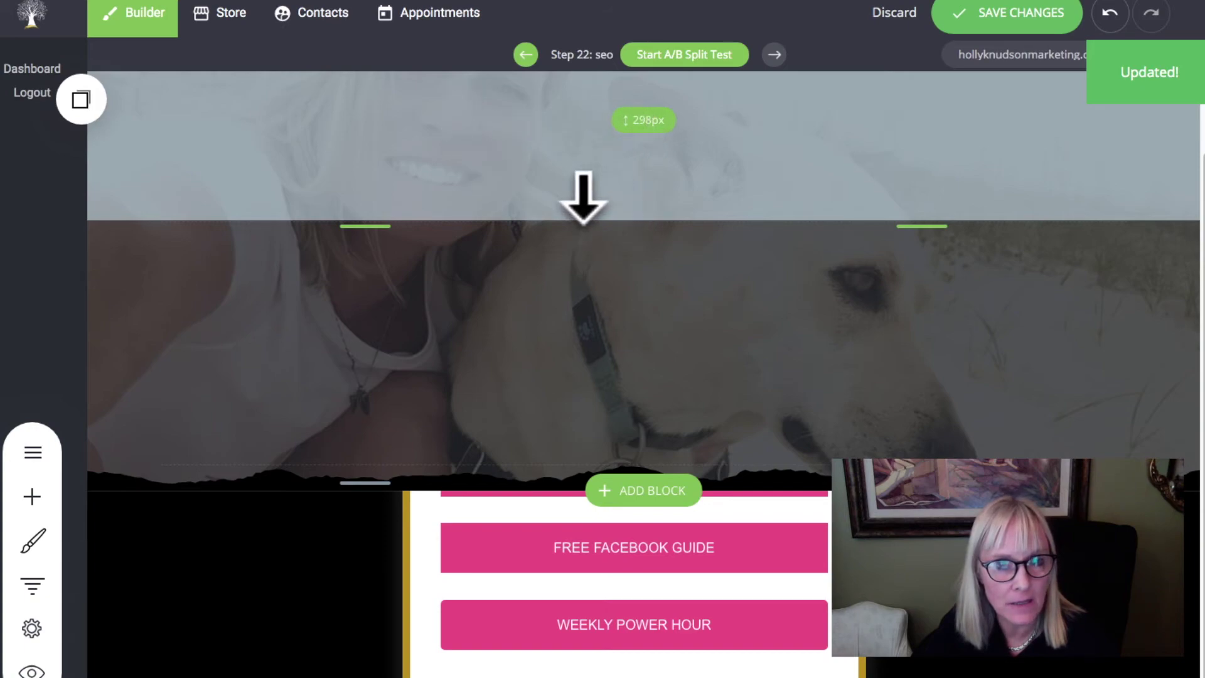
Reduce the header block's top spacing and remove its background photo.
{"action": "left_click_drag", "start_coordinate": [364, 234], "coordinate": [386, 69]}
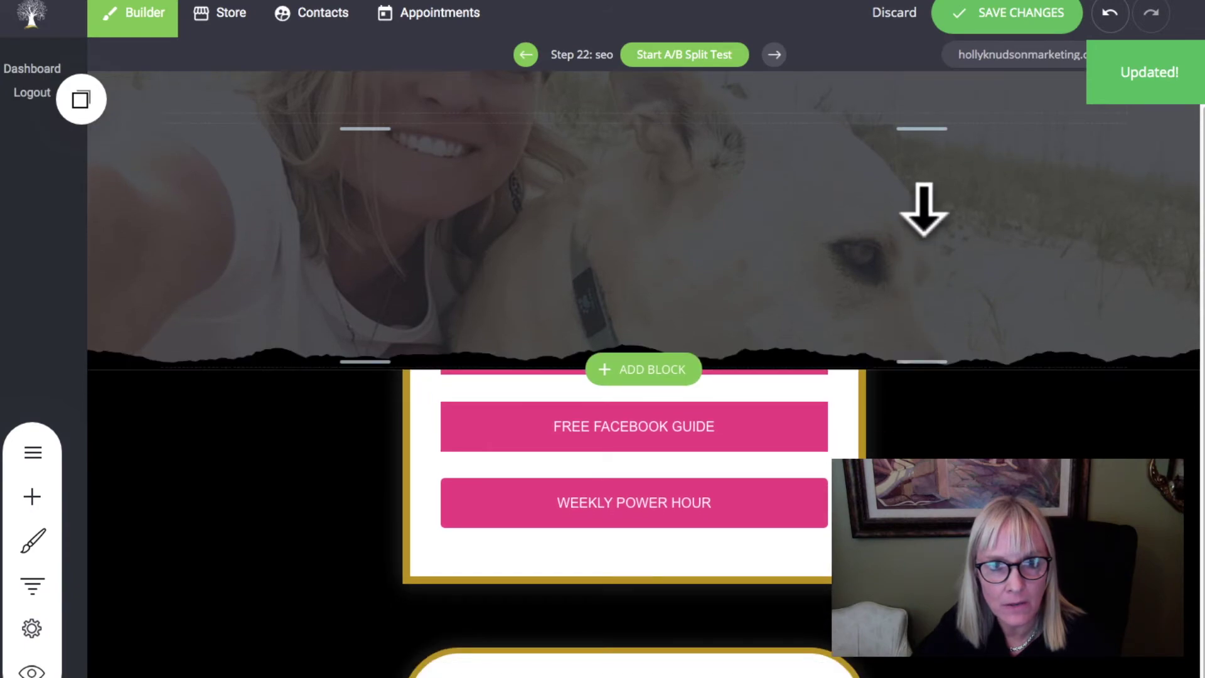
{"action": "left_click_drag", "start_coordinate": [924, 130], "coordinate": [920, 57]}
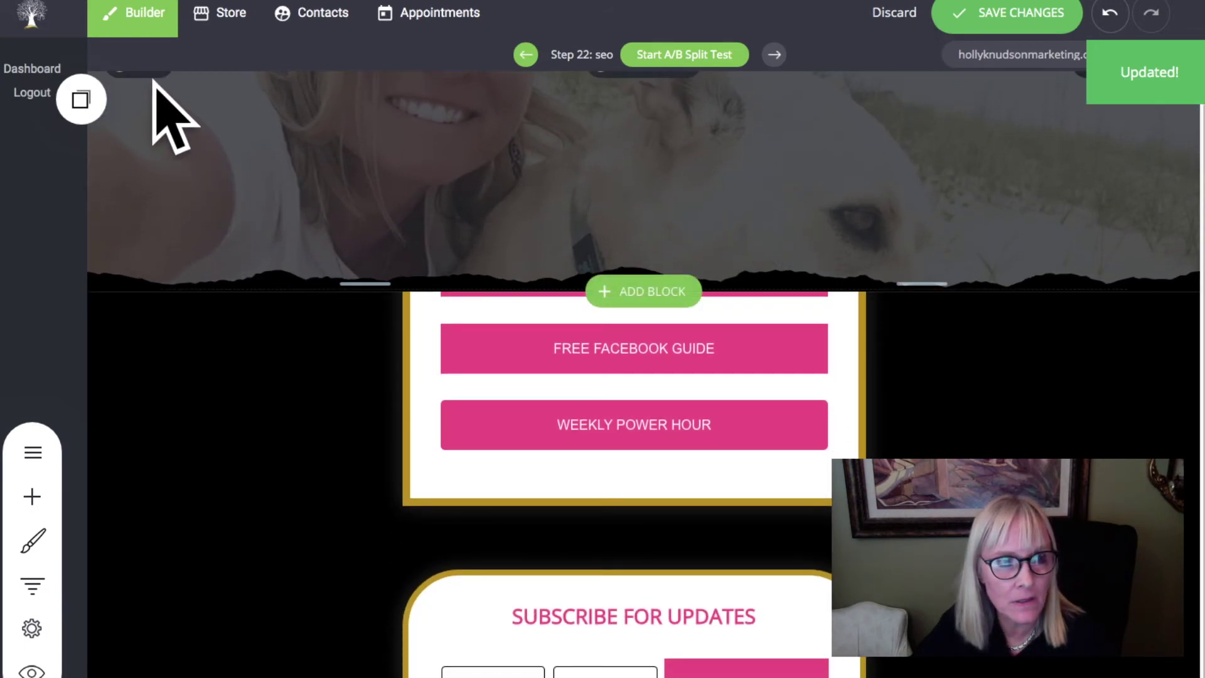
{"action": "left_click", "coordinate": [141, 101]}
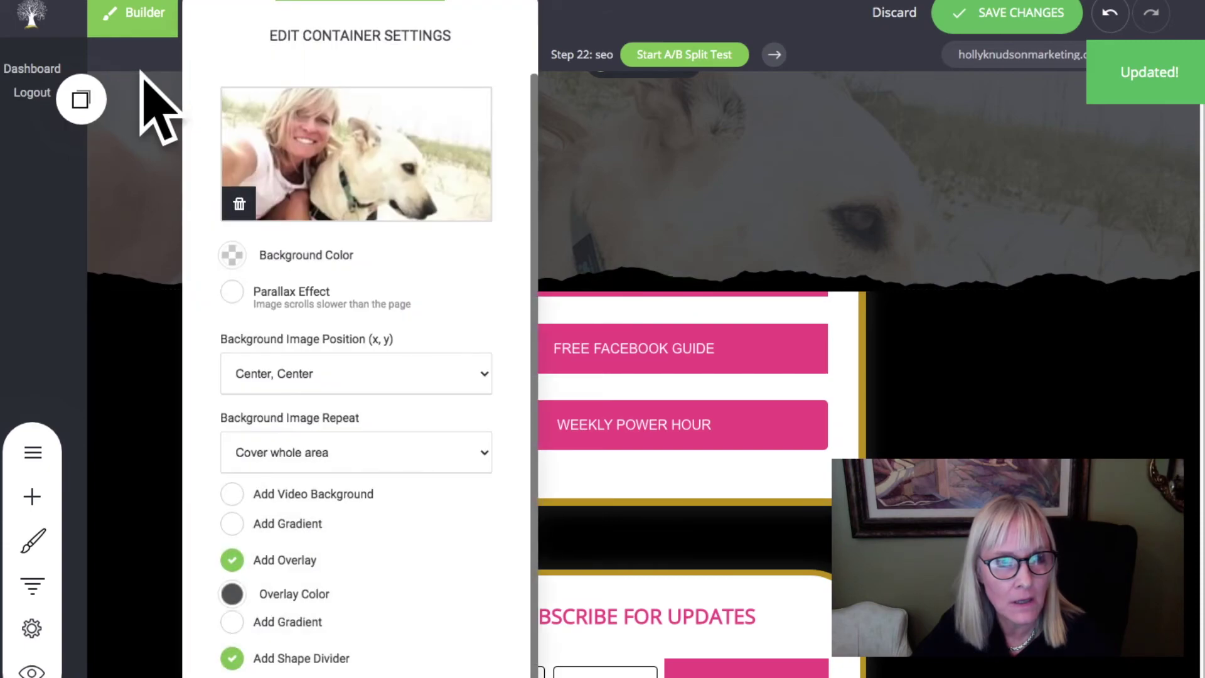
{"action": "left_click", "coordinate": [239, 204]}
{"action": "left_click", "coordinate": [945, 196]}
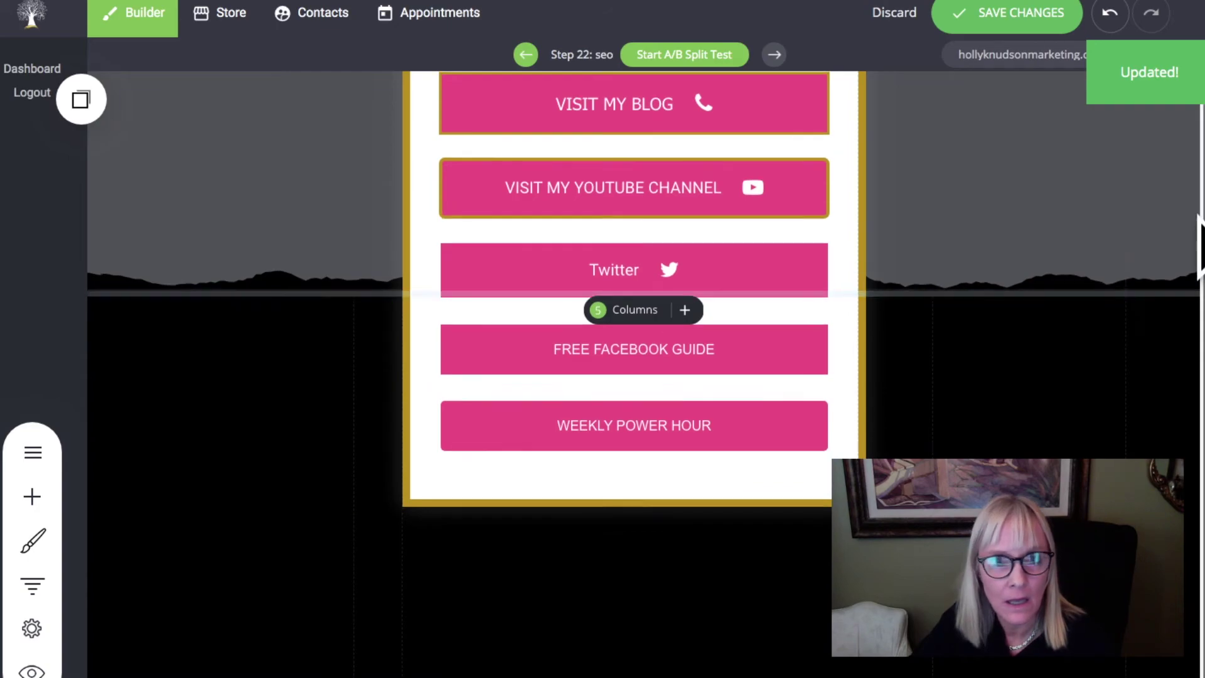
Try to place a Spacer widget in the header block above the link buttons.
{"action": "scroll", "coordinate": [1196, 244], "scroll_direction": "up", "scroll_amount": 1}
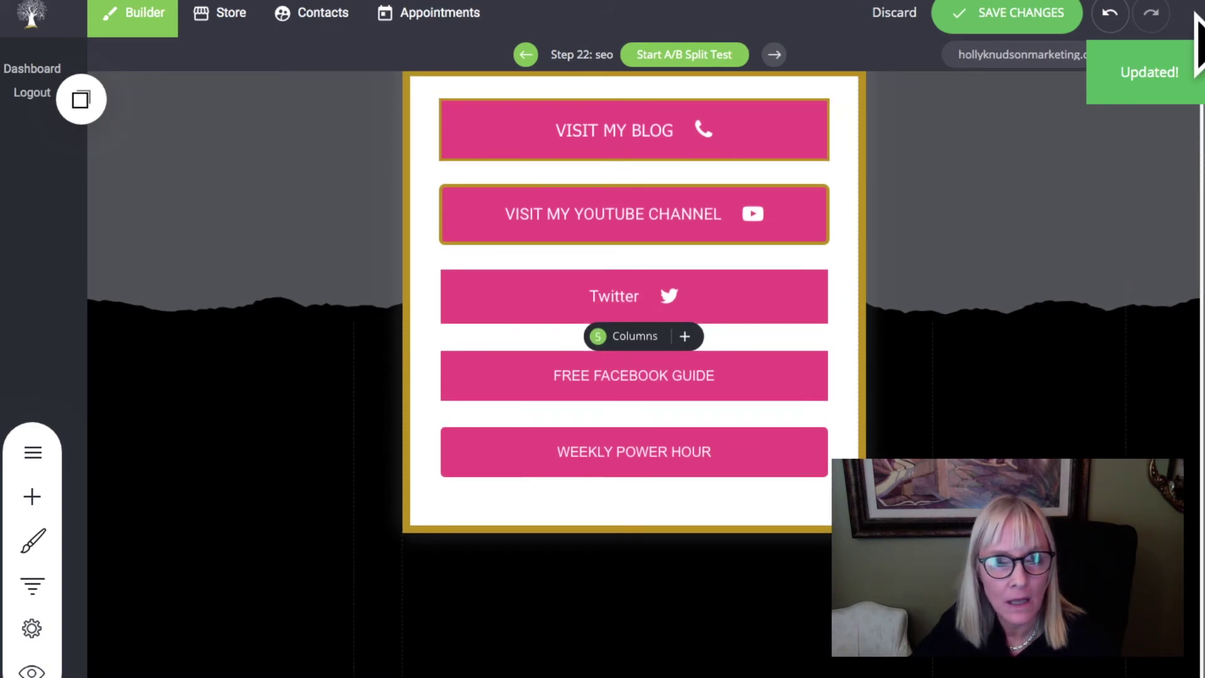
{"action": "left_click", "coordinate": [36, 497]}
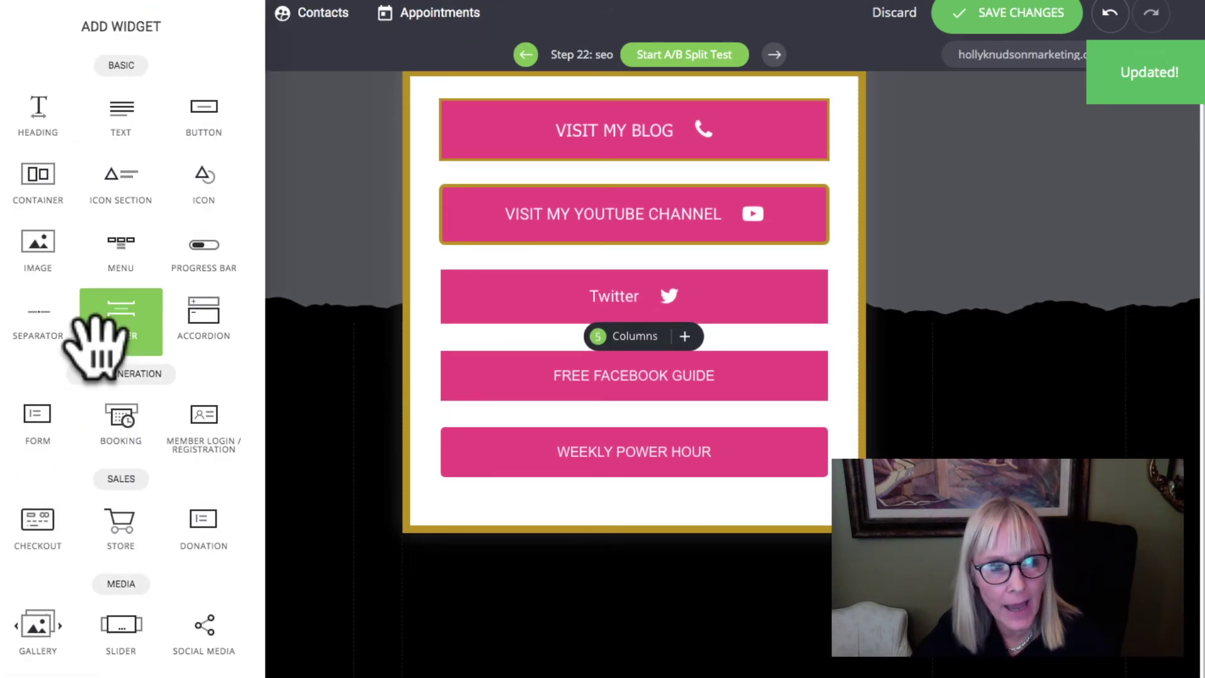
{"action": "left_click_drag", "start_coordinate": [104, 317], "coordinate": [578, 67]}
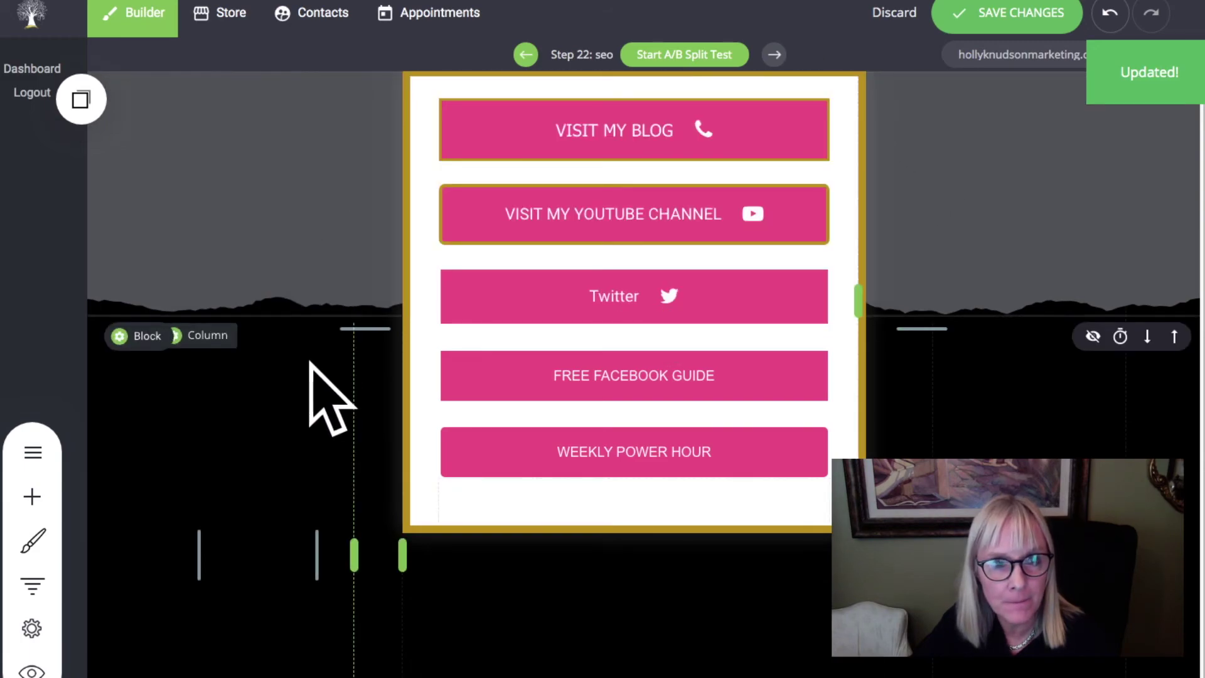
Add a Separator widget of type Small in the header block above the link buttons.
{"action": "left_click", "coordinate": [32, 496]}
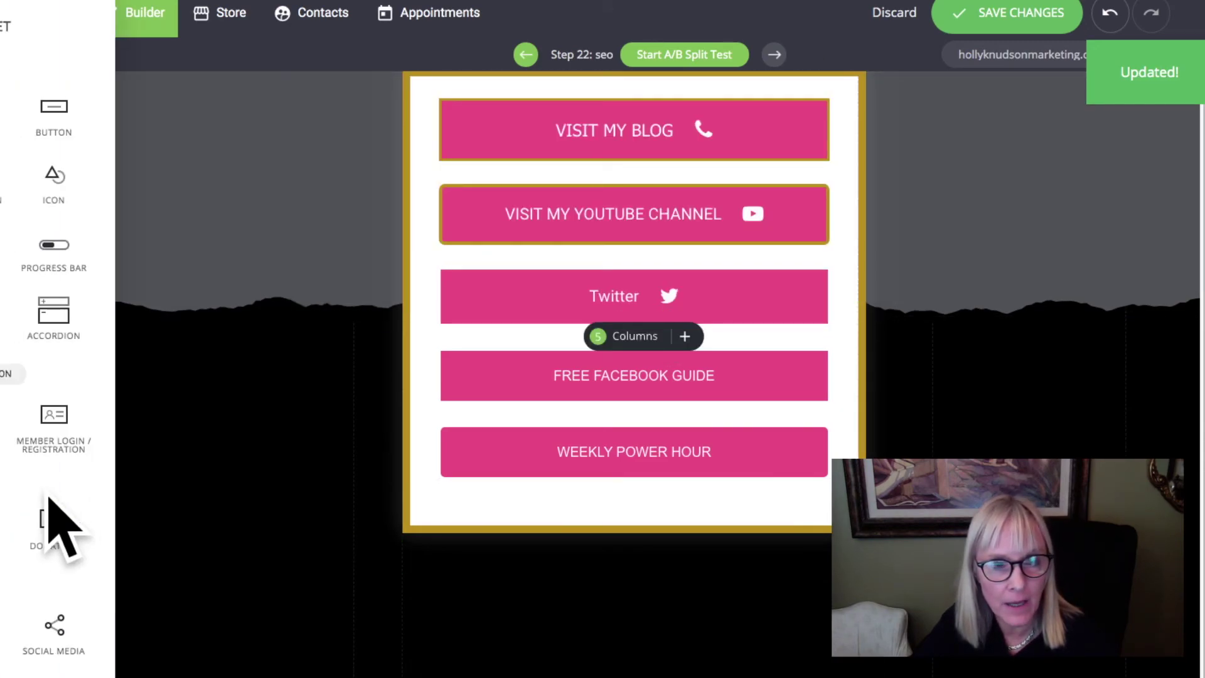
{"action": "left_click_drag", "start_coordinate": [51, 314], "coordinate": [459, 75]}
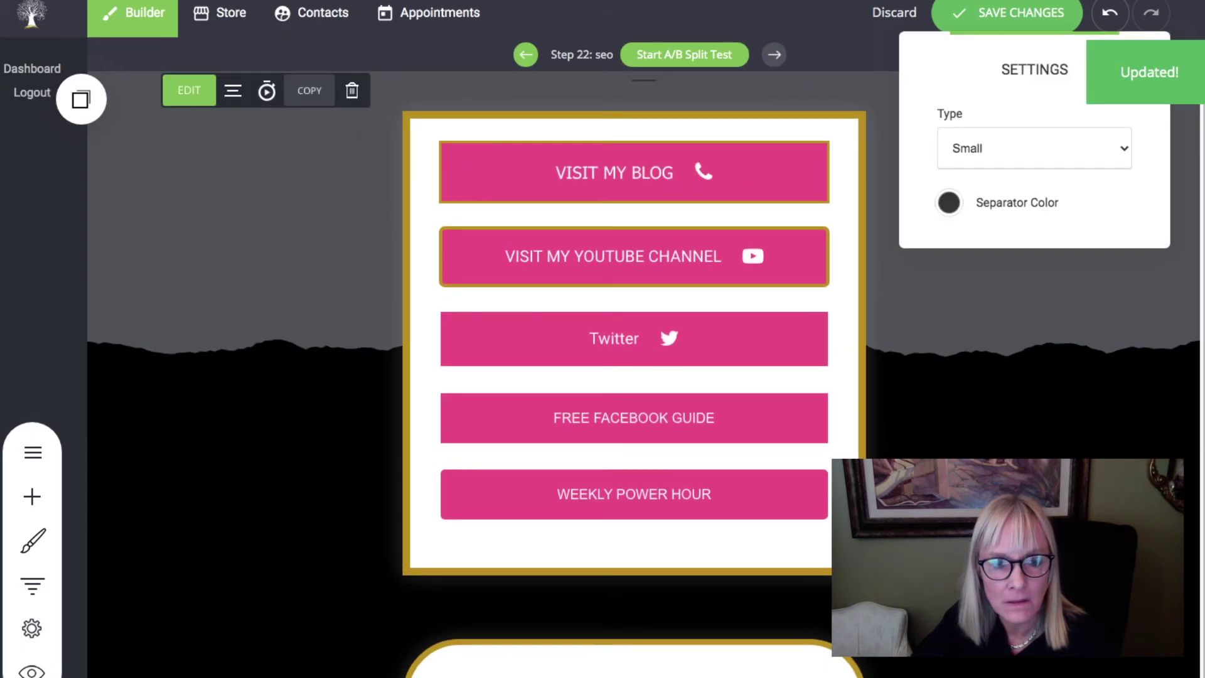
{"action": "left_click", "coordinate": [960, 326]}
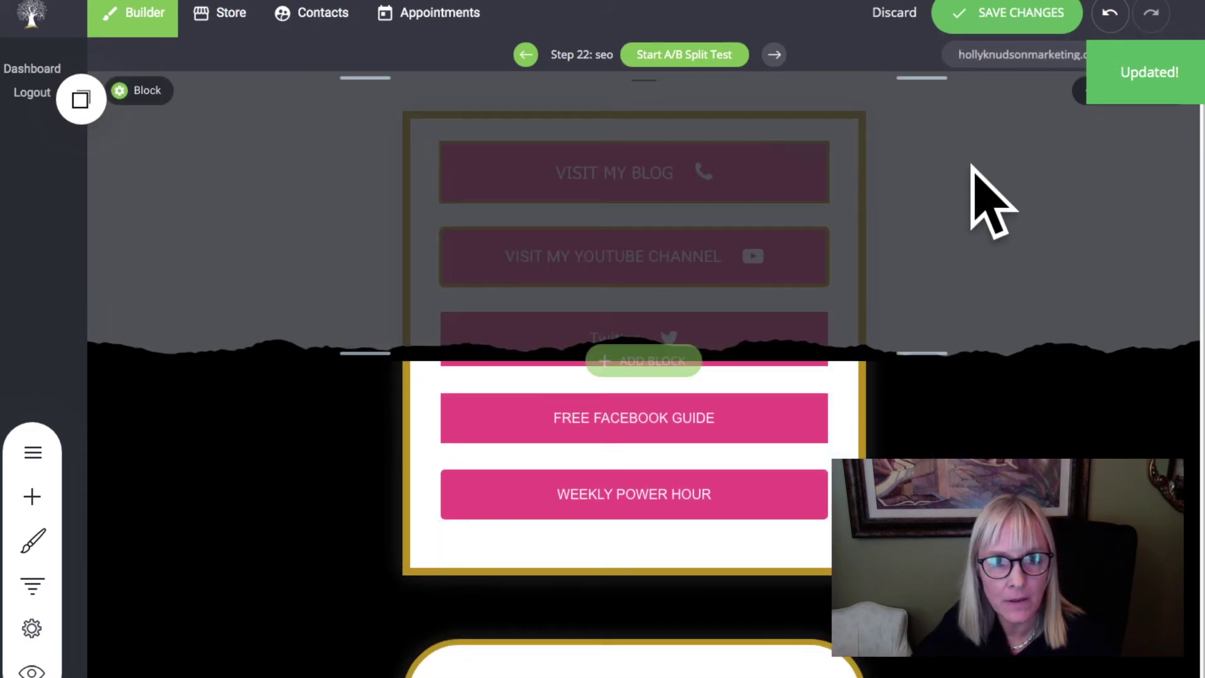
Examine the header block's container settings for background, overlay and shape divider.
{"action": "left_click", "coordinate": [263, 282]}
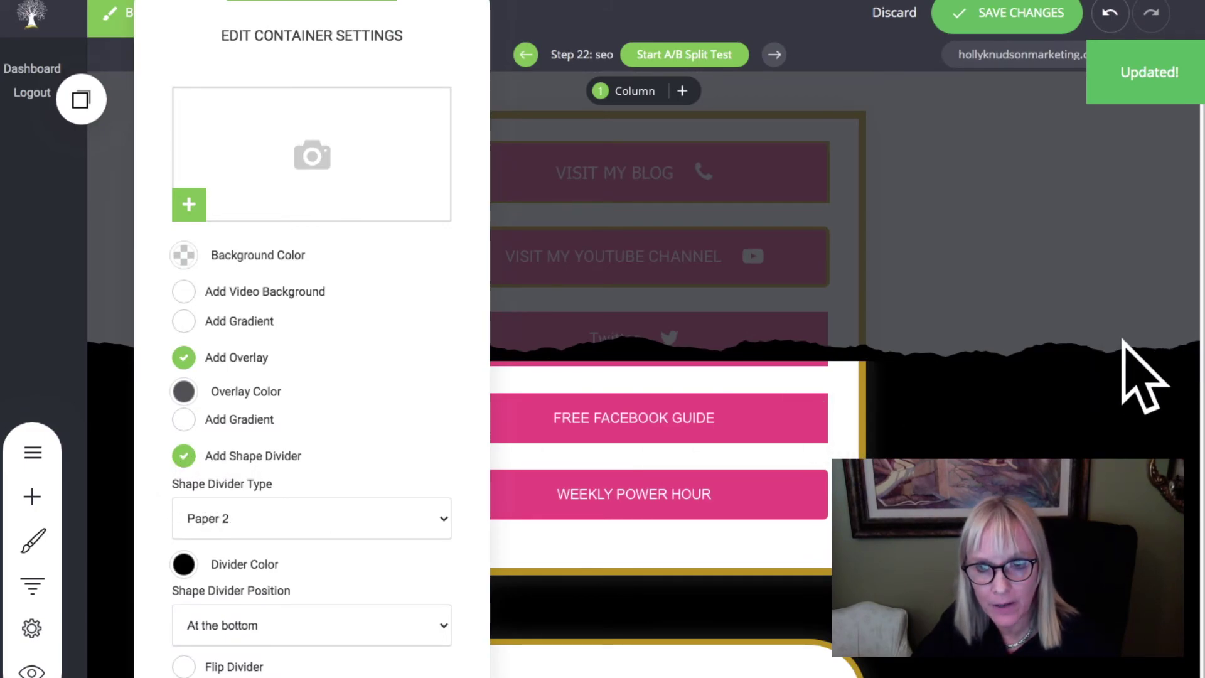
{"action": "left_click", "coordinate": [1148, 377]}
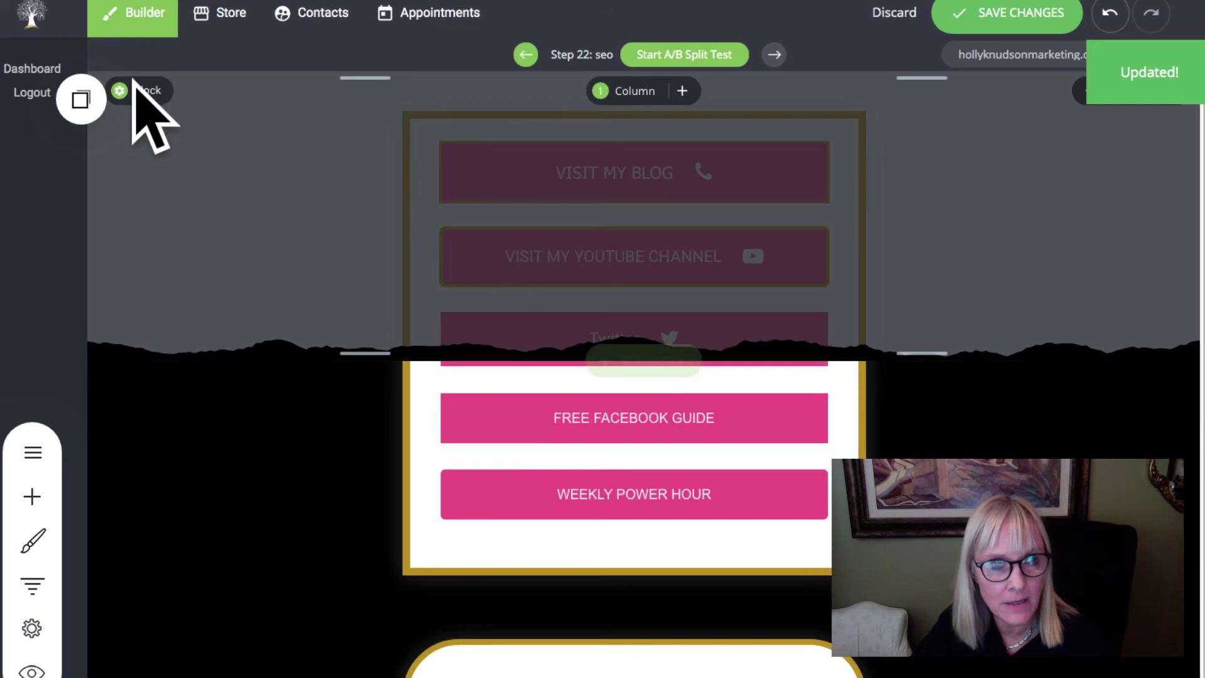
Toggle the header block's shape divider off and on, and try the Arrow and Grunge divider types.
{"action": "left_click", "coordinate": [122, 93]}
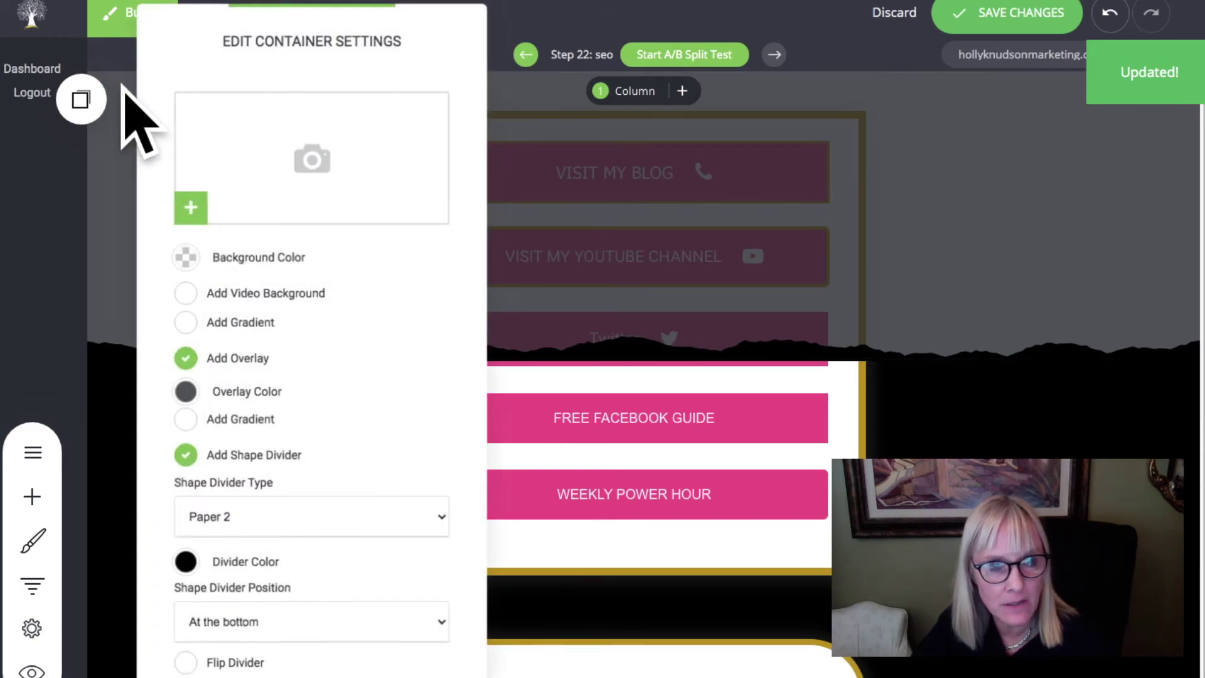
{"action": "left_click", "coordinate": [184, 456]}
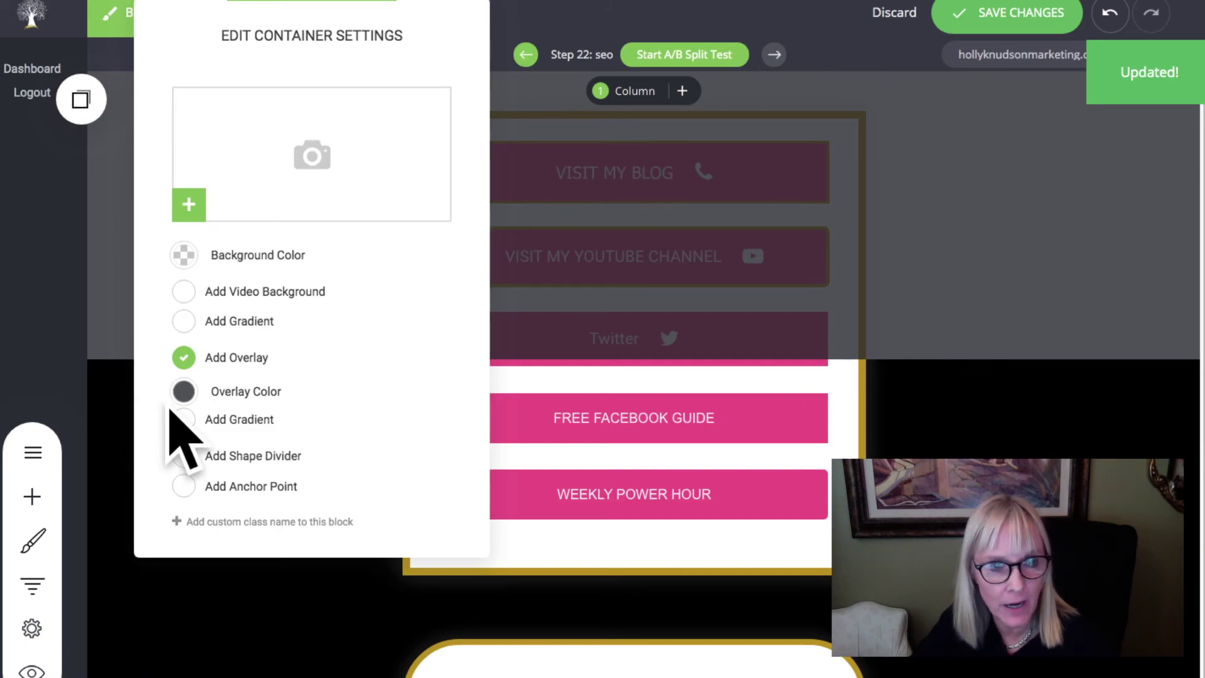
{"action": "left_click", "coordinate": [185, 457]}
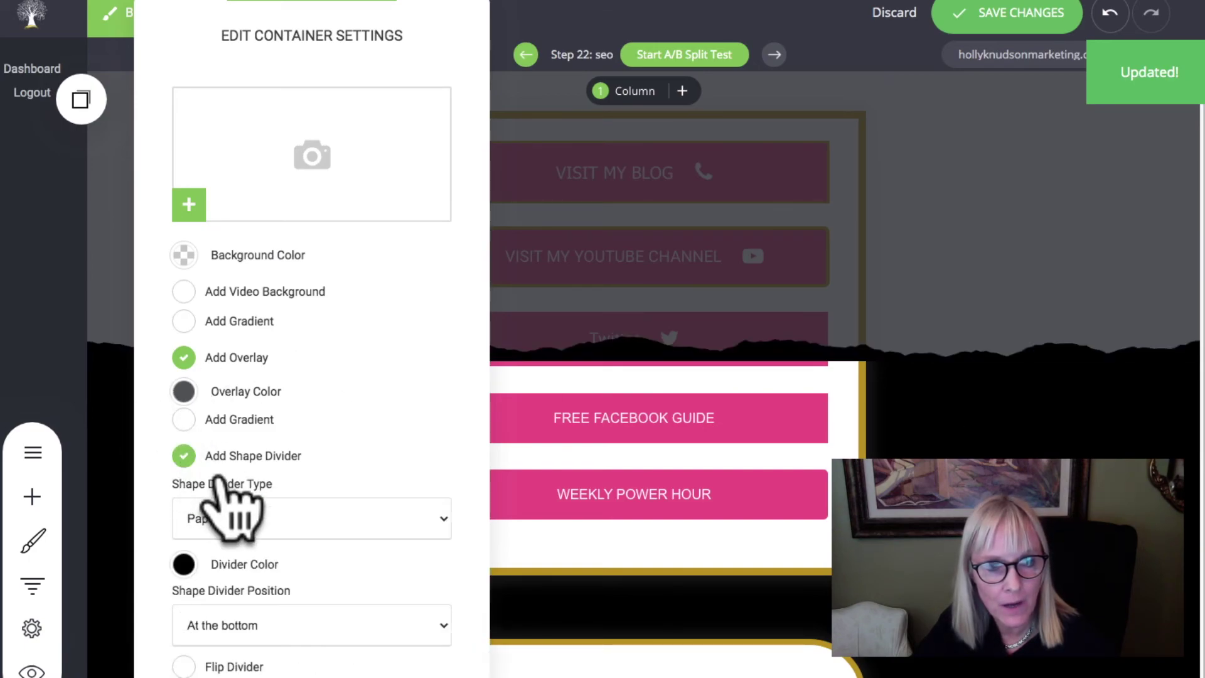
{"action": "left_click", "coordinate": [442, 520]}
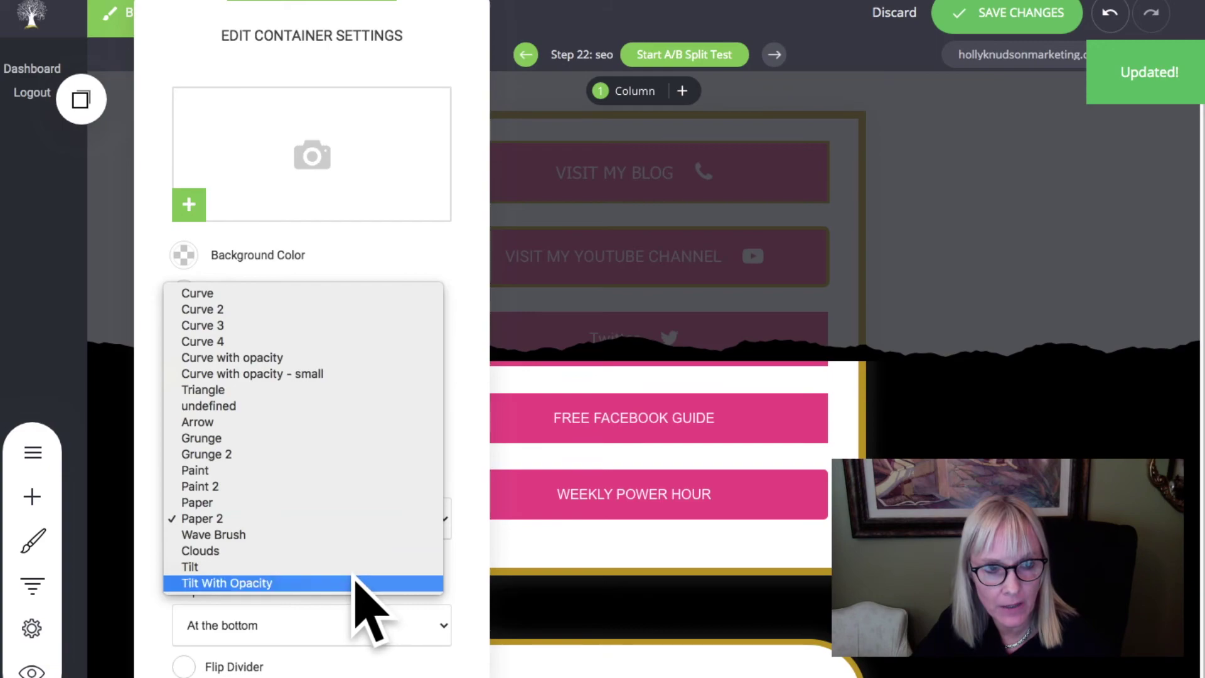
{"action": "left_click", "coordinate": [280, 422]}
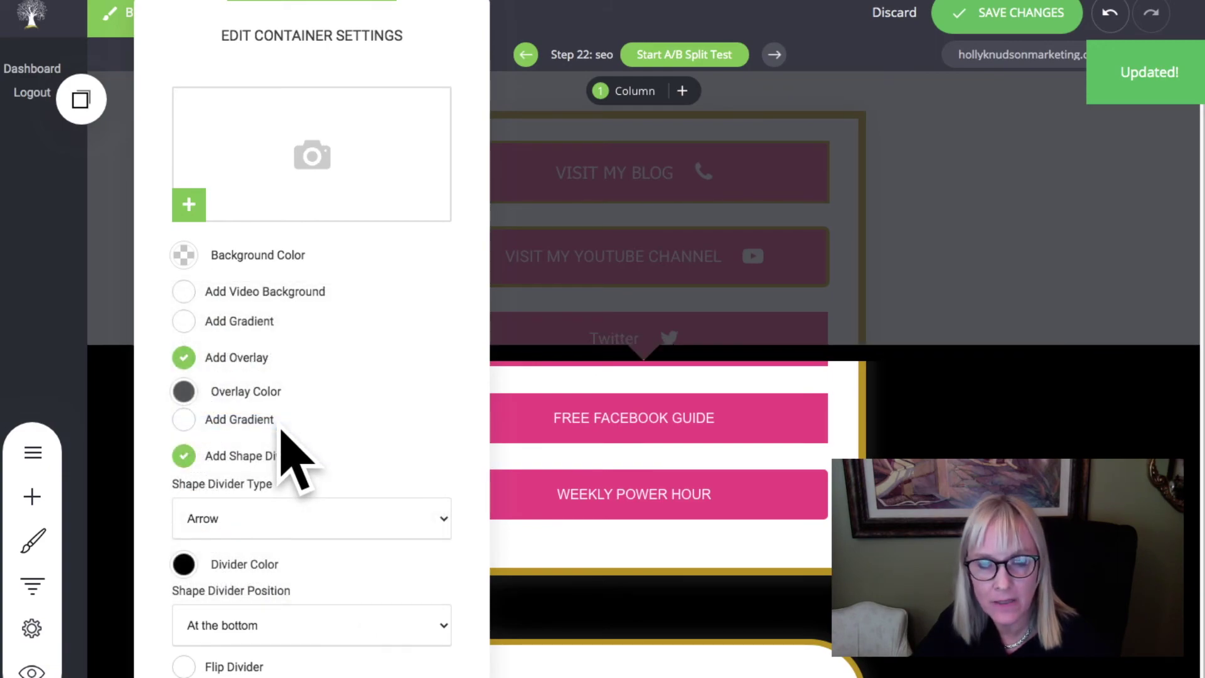
{"action": "left_click", "coordinate": [444, 520]}
{"action": "left_click", "coordinate": [394, 534]}
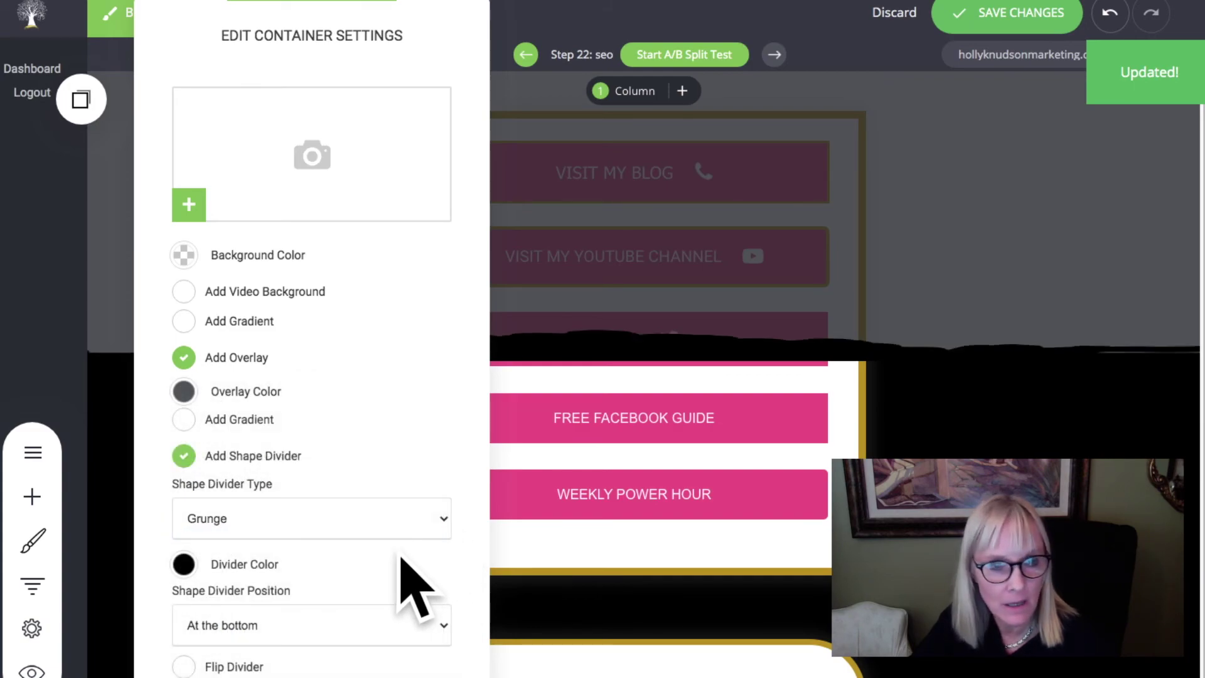
Set the header block's shape divider type to Curve with opacity and save the page changes.
{"action": "left_click", "coordinate": [443, 520]}
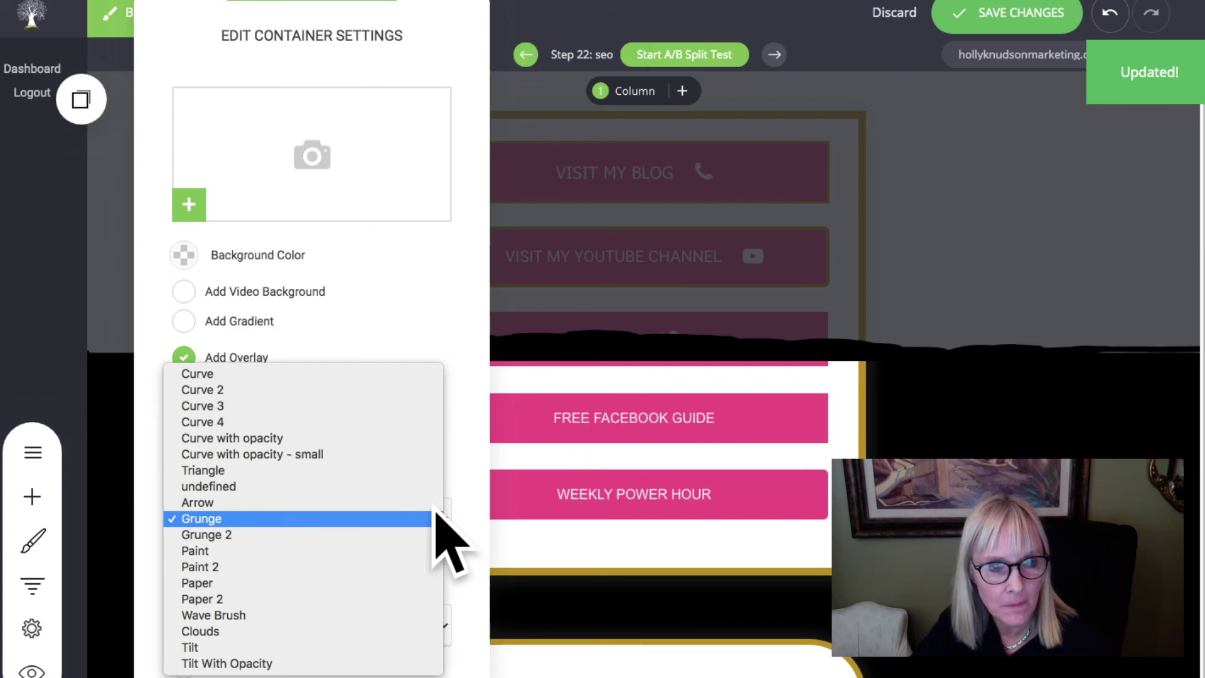
{"action": "left_click", "coordinate": [343, 361]}
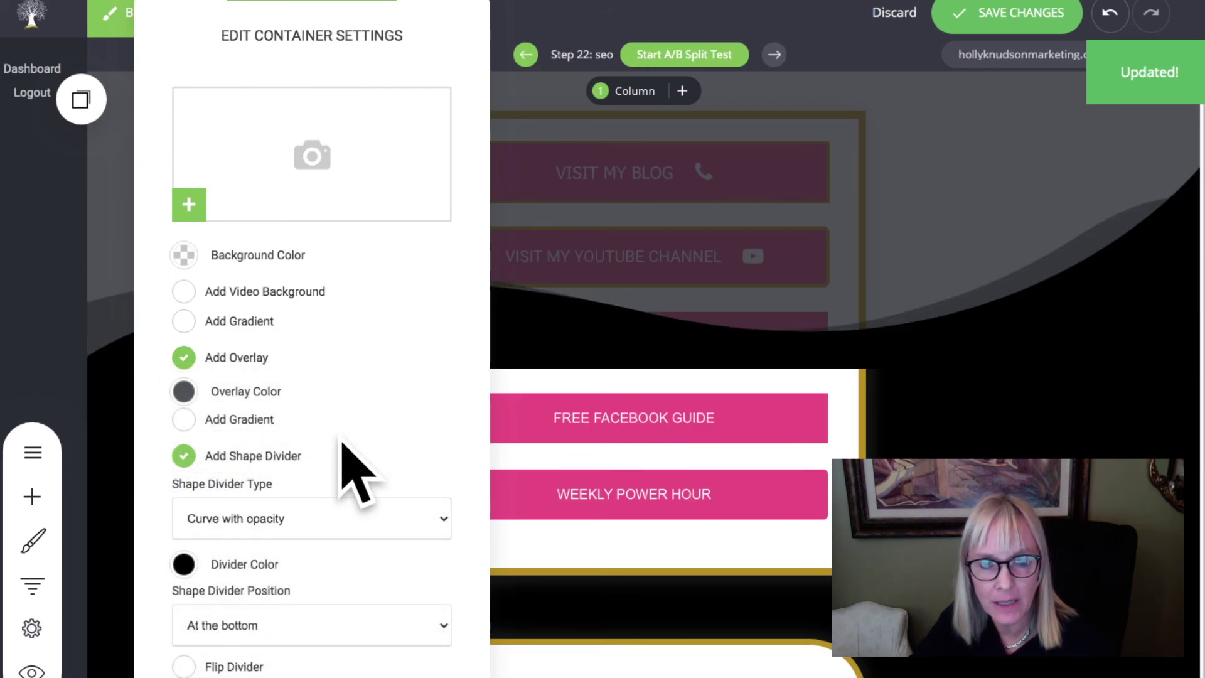
{"action": "left_click", "coordinate": [1000, 405]}
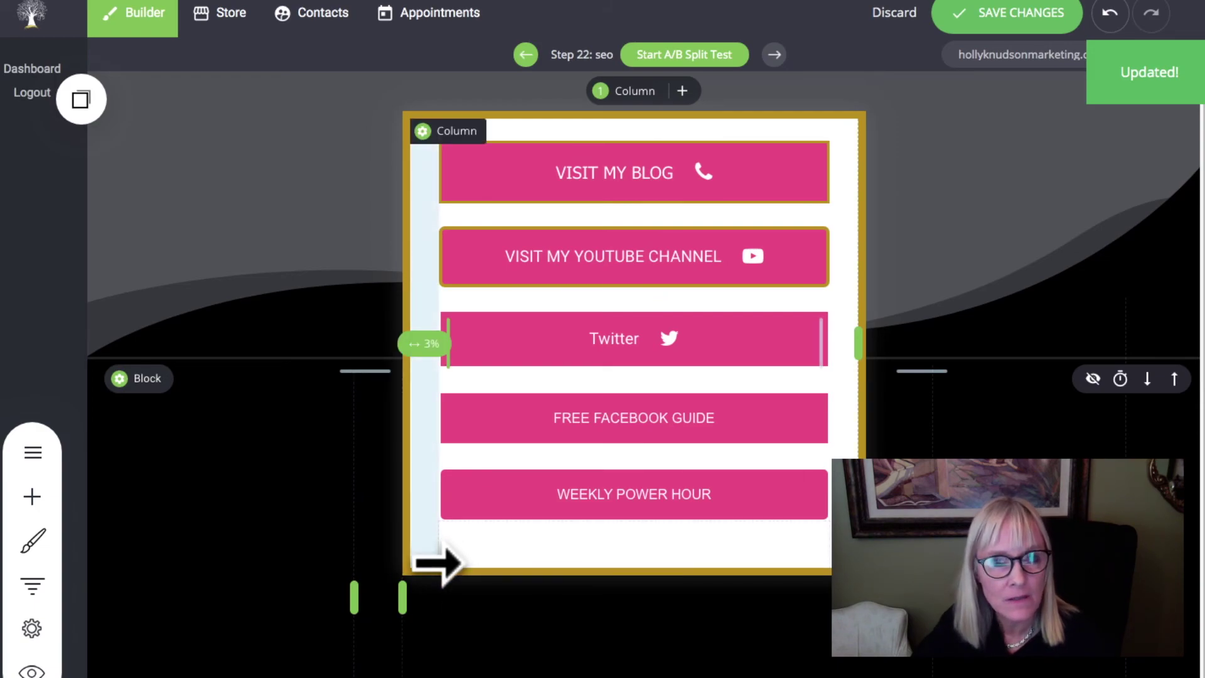
{"action": "left_click", "coordinate": [1012, 15]}
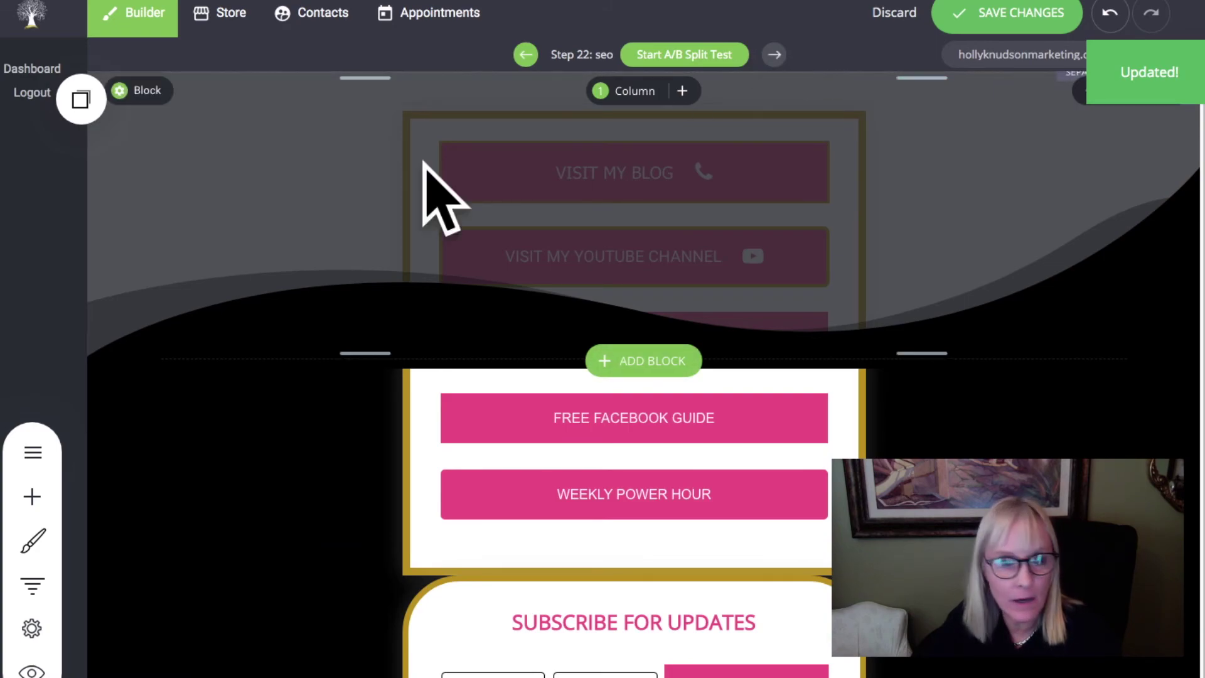
Open the list of widgets that can be added to the page.
{"action": "left_click", "coordinate": [36, 497]}
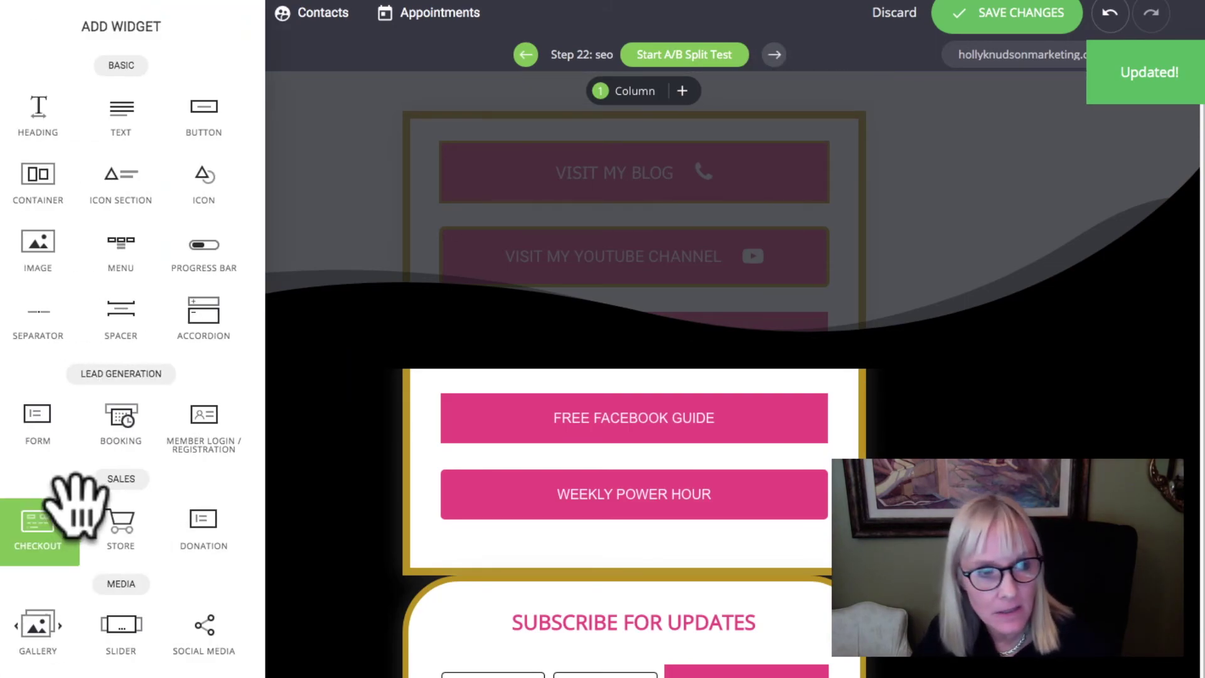